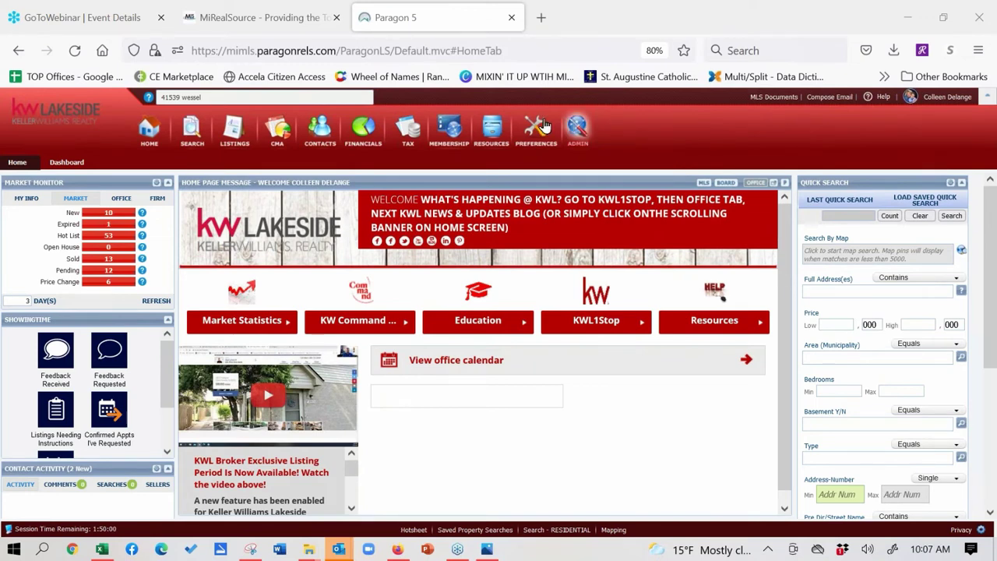
{"action": "left_click", "coordinate": [410, 137]}
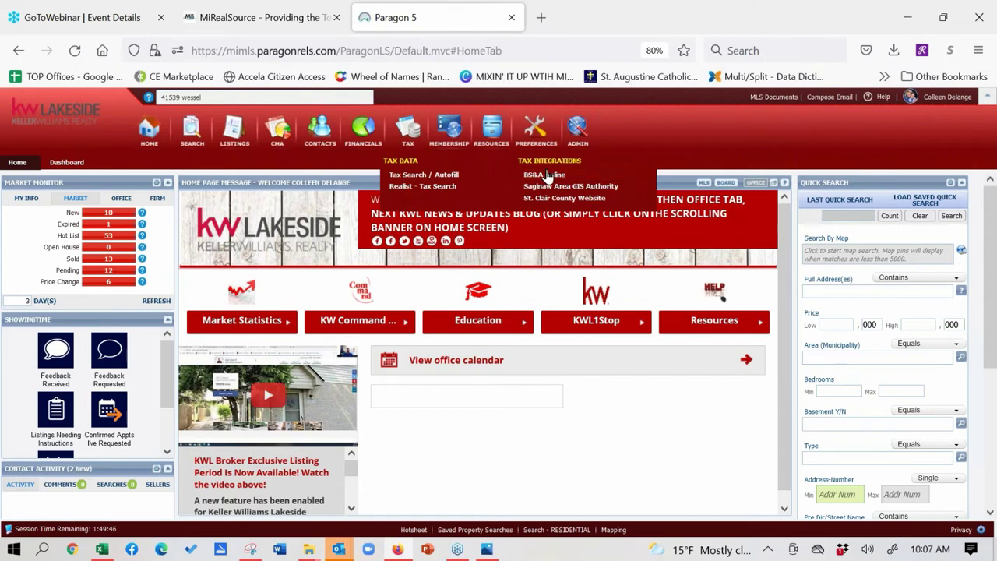
{"action": "mouse_move", "coordinate": [360, 142]}
{"action": "left_click", "coordinate": [254, 93]}
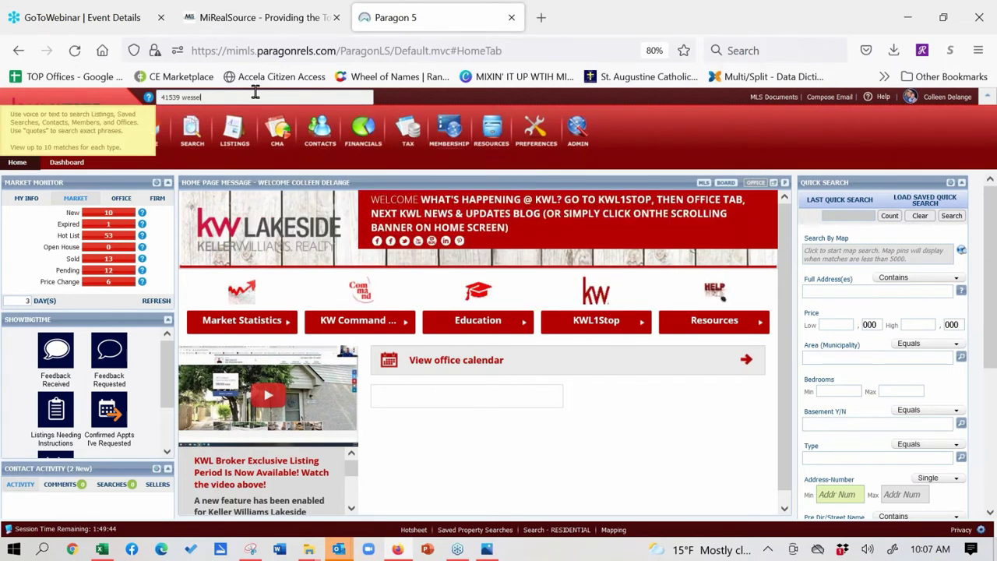
{"action": "key", "text": "BackSpace"}
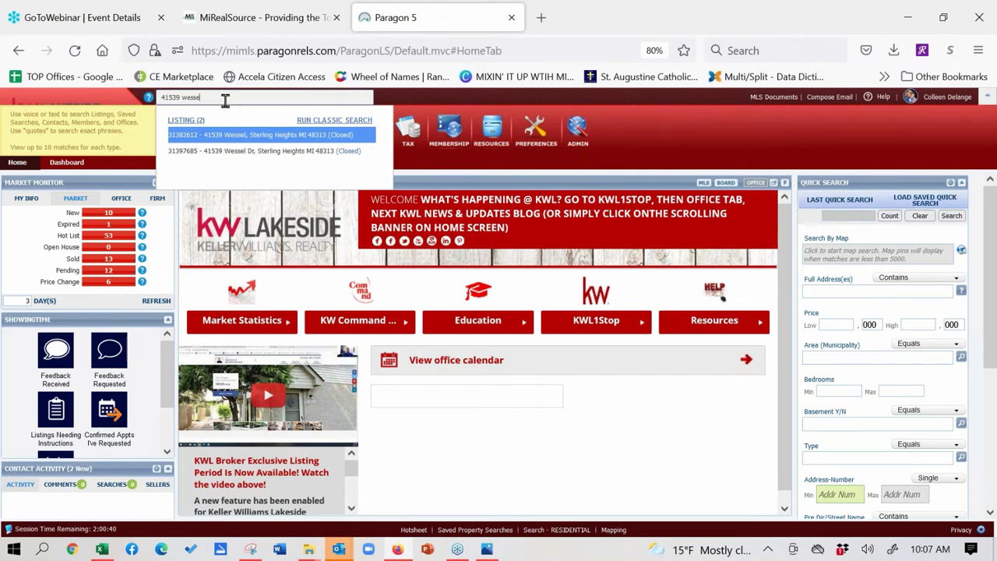
{"action": "left_click", "coordinate": [216, 158]}
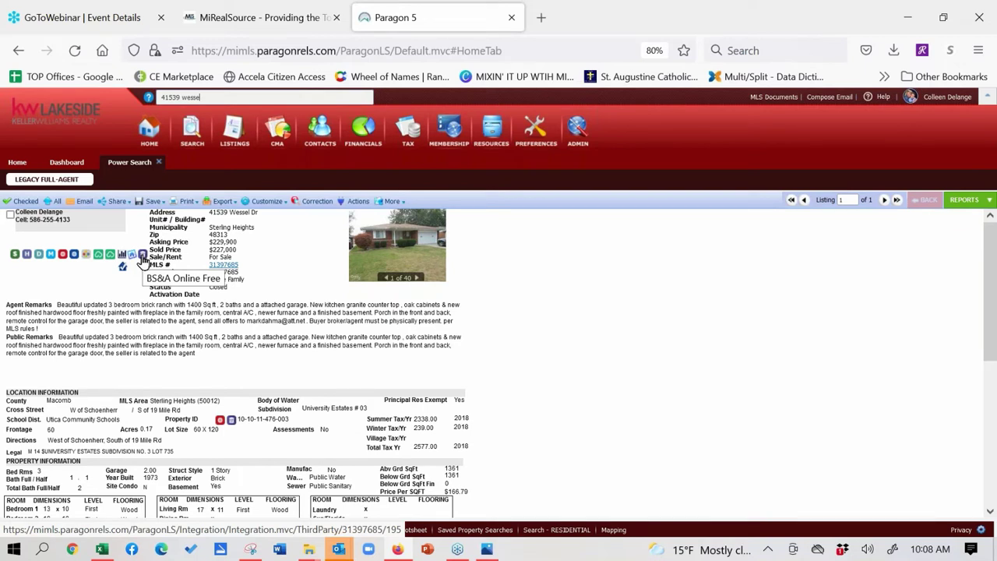
{"action": "left_click", "coordinate": [62, 255]}
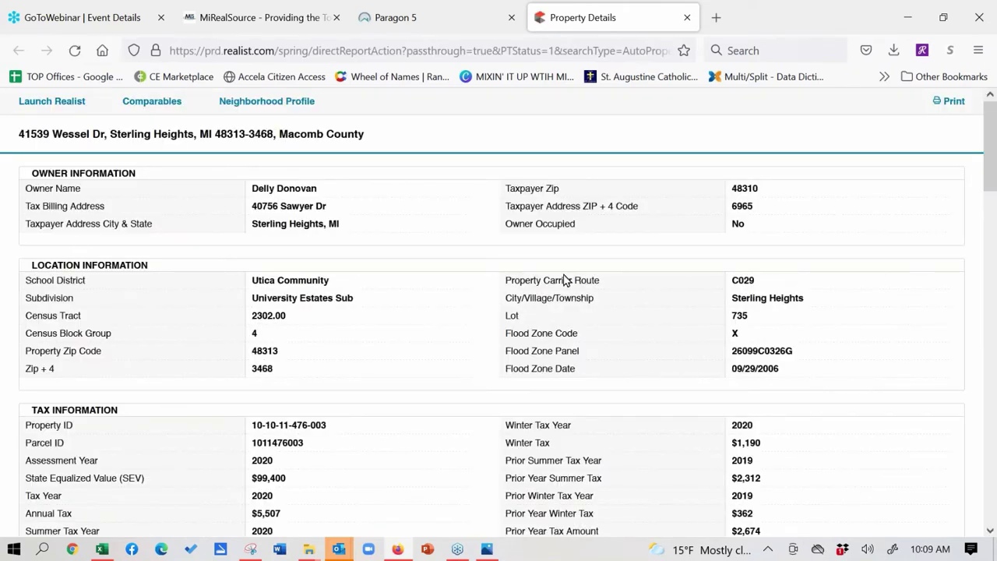
Scroll the Realist report from owner details down to mortgage history, then return to Paragon
{"action": "scroll", "coordinate": [179, 405], "scroll_direction": "down", "scroll_amount": 5}
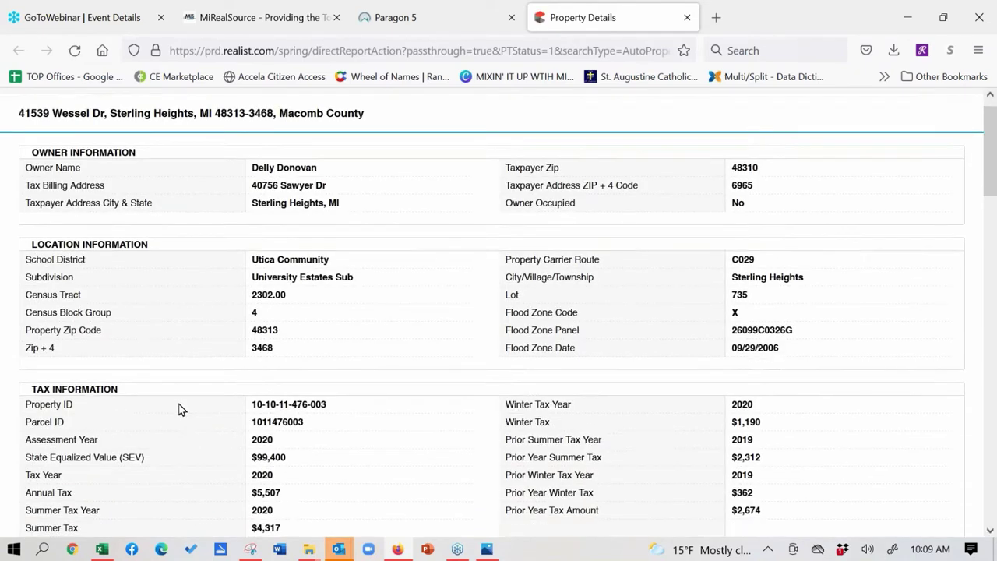
{"action": "scroll", "coordinate": [159, 448], "scroll_direction": "down", "scroll_amount": 9}
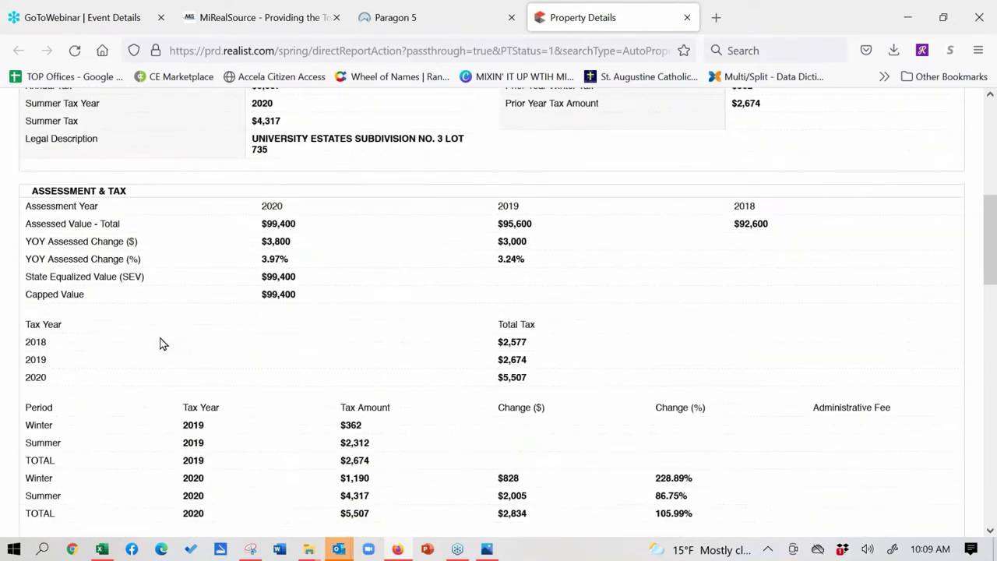
{"action": "scroll", "coordinate": [152, 343], "scroll_direction": "down", "scroll_amount": 3}
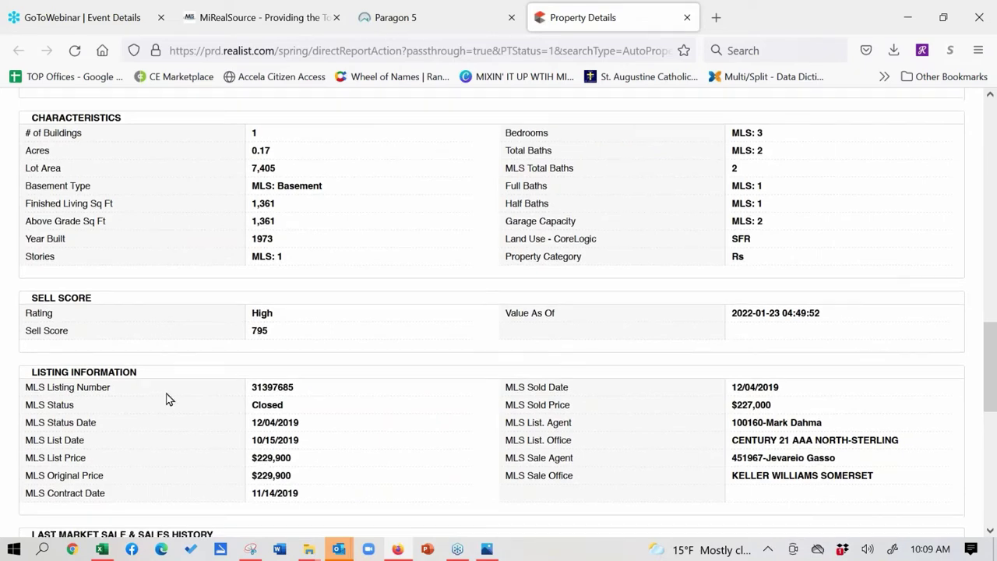
{"action": "scroll", "coordinate": [162, 332], "scroll_direction": "down", "scroll_amount": 6}
{"action": "scroll", "coordinate": [162, 331], "scroll_direction": "down", "scroll_amount": 3}
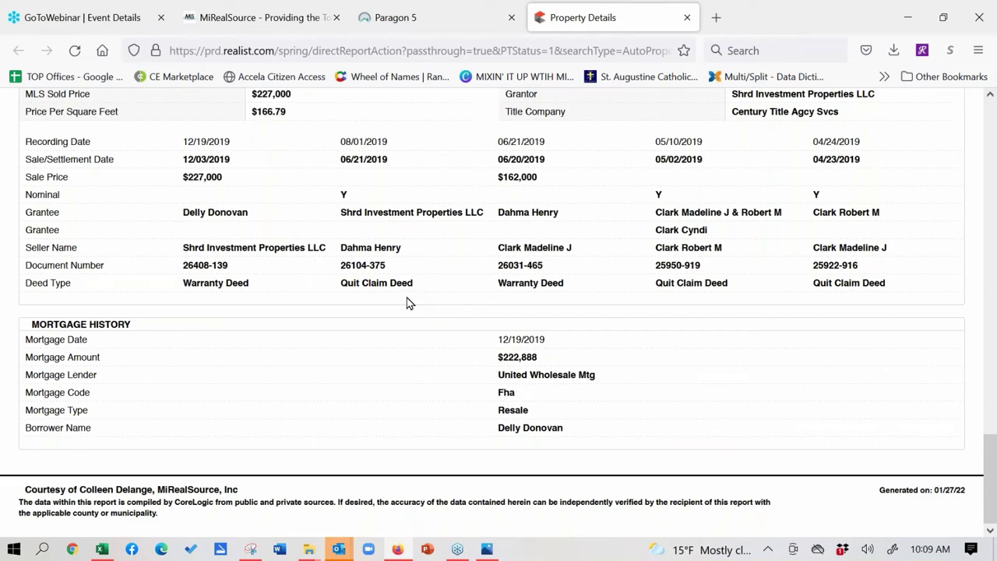
{"action": "scroll", "coordinate": [221, 387], "scroll_direction": "up", "scroll_amount": 7}
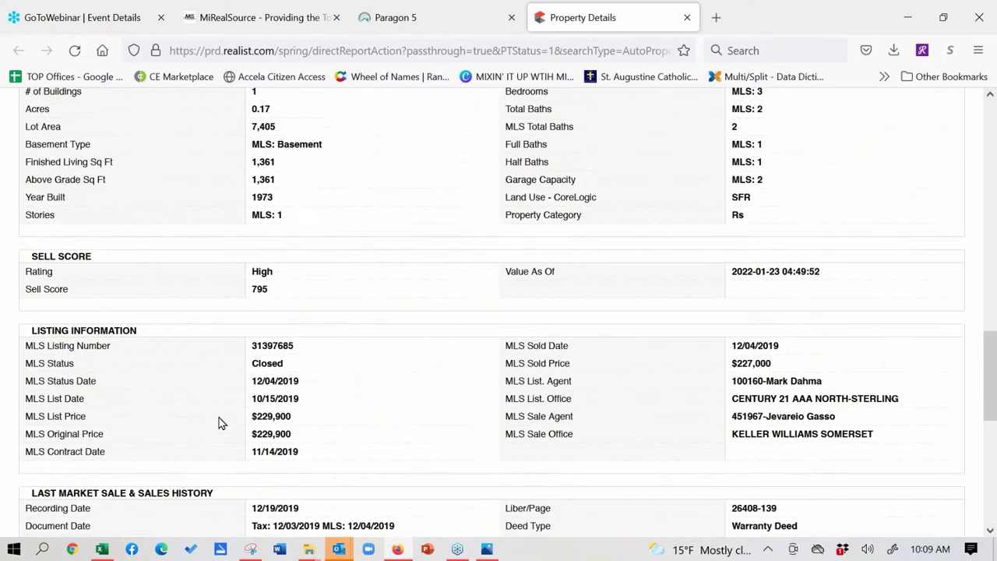
{"action": "scroll", "coordinate": [189, 374], "scroll_direction": "up", "scroll_amount": 17}
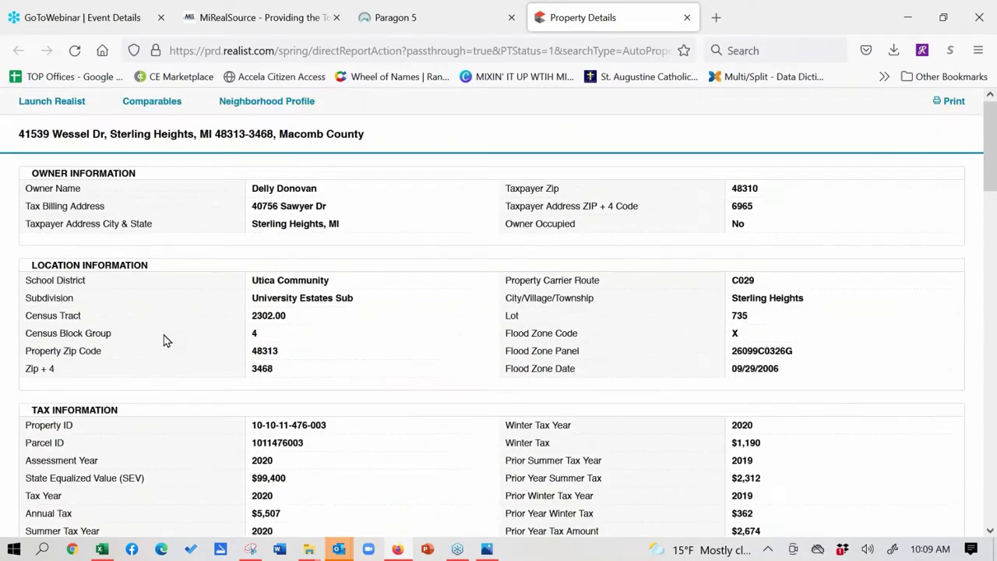
{"action": "left_click", "coordinate": [397, 16]}
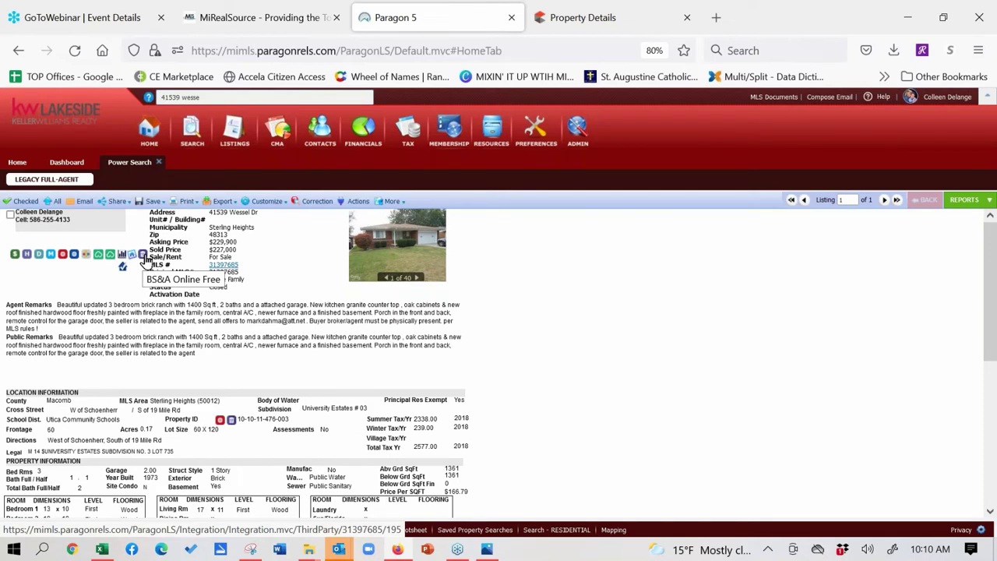
Review the BS&A Online parcel record (assessed $106,000, taxable $100,791), then return to Paragon
{"action": "left_click", "coordinate": [145, 259]}
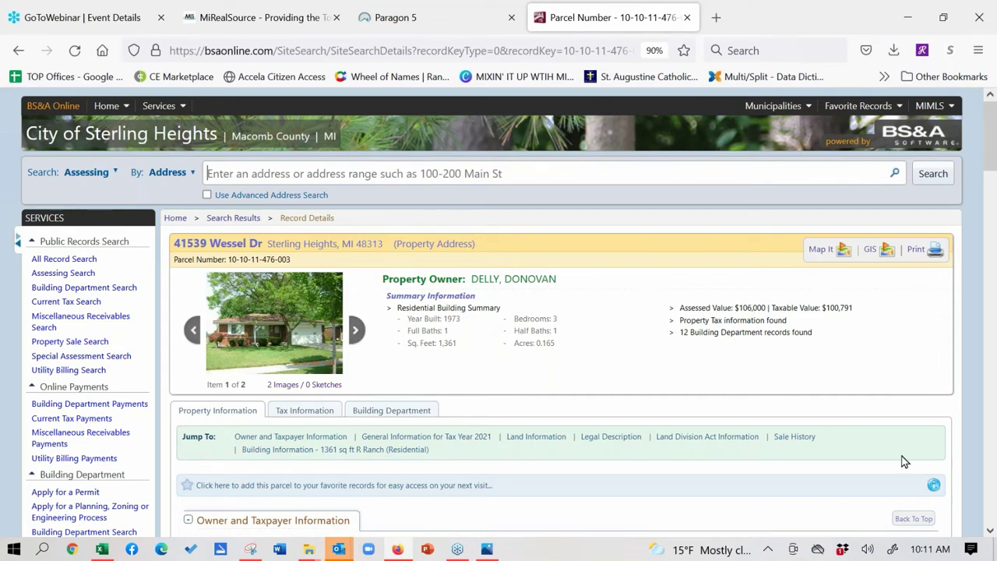
{"action": "left_click", "coordinate": [991, 530]}
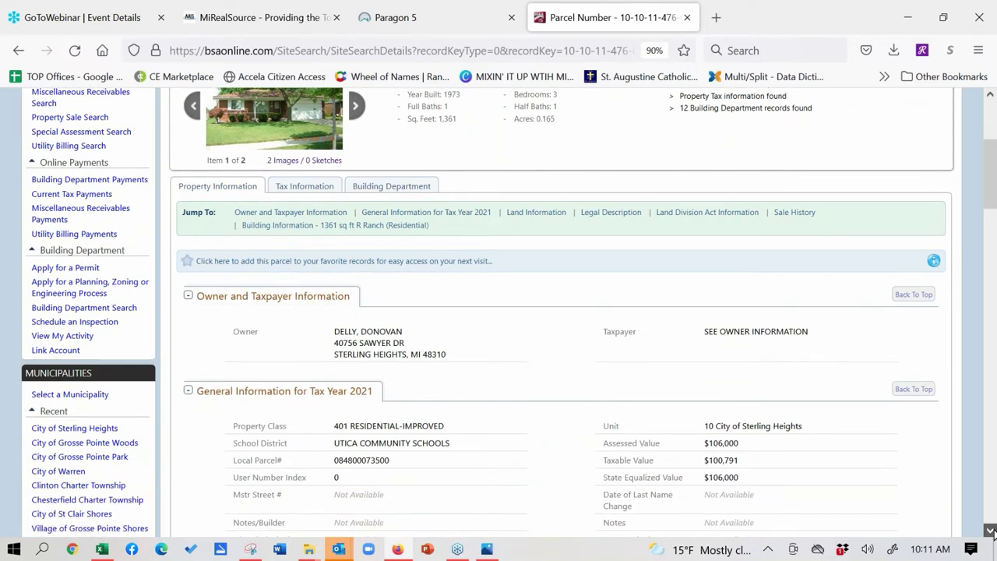
{"action": "left_click", "coordinate": [990, 530]}
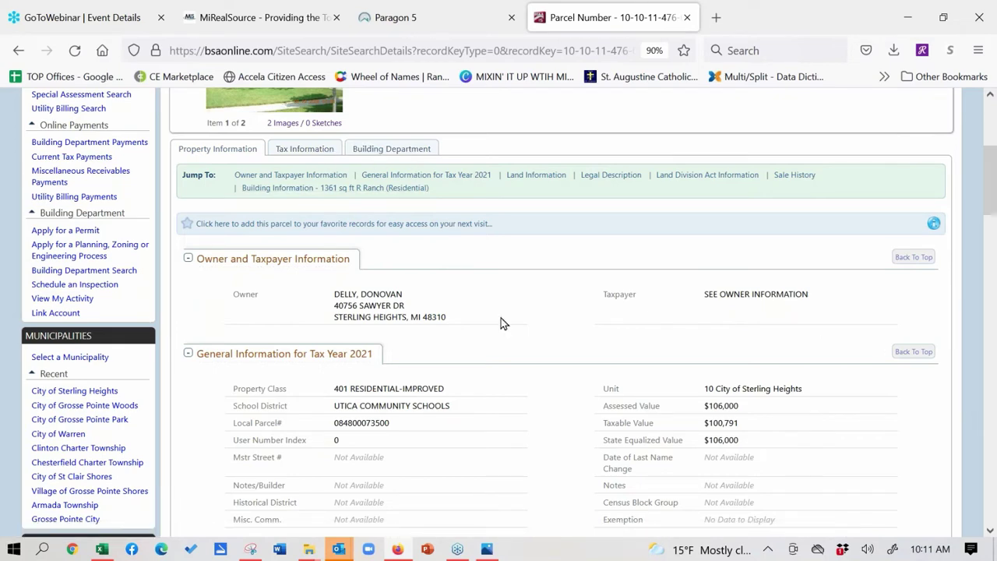
{"action": "scroll", "coordinate": [500, 318], "scroll_direction": "up", "scroll_amount": 5}
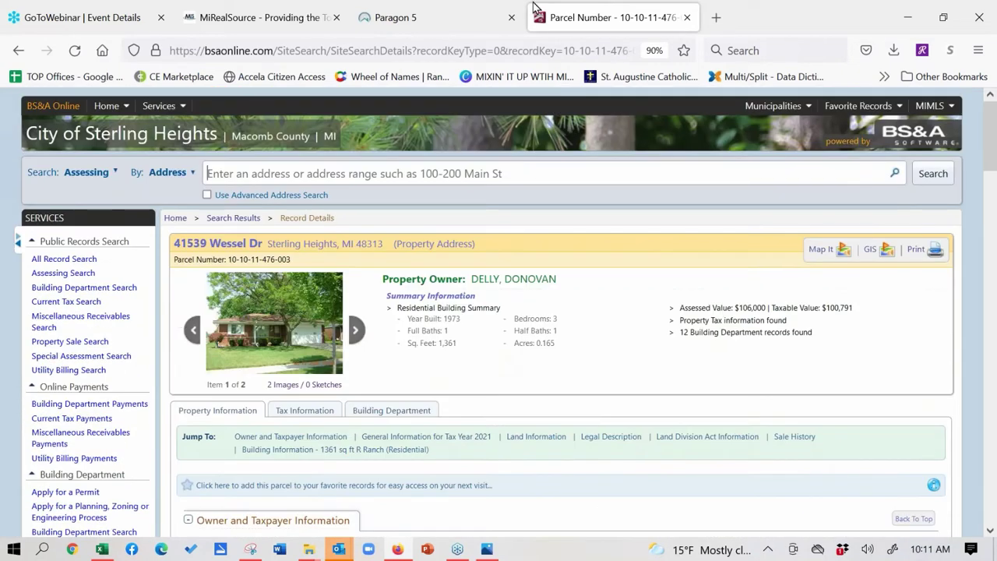
{"action": "left_click", "coordinate": [461, 16]}
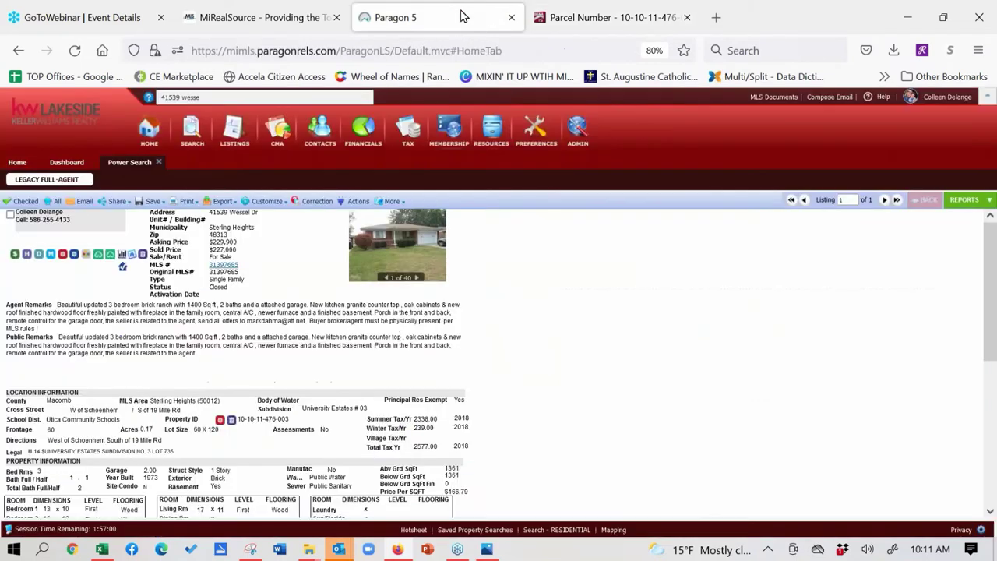
{"action": "left_click", "coordinate": [405, 134]}
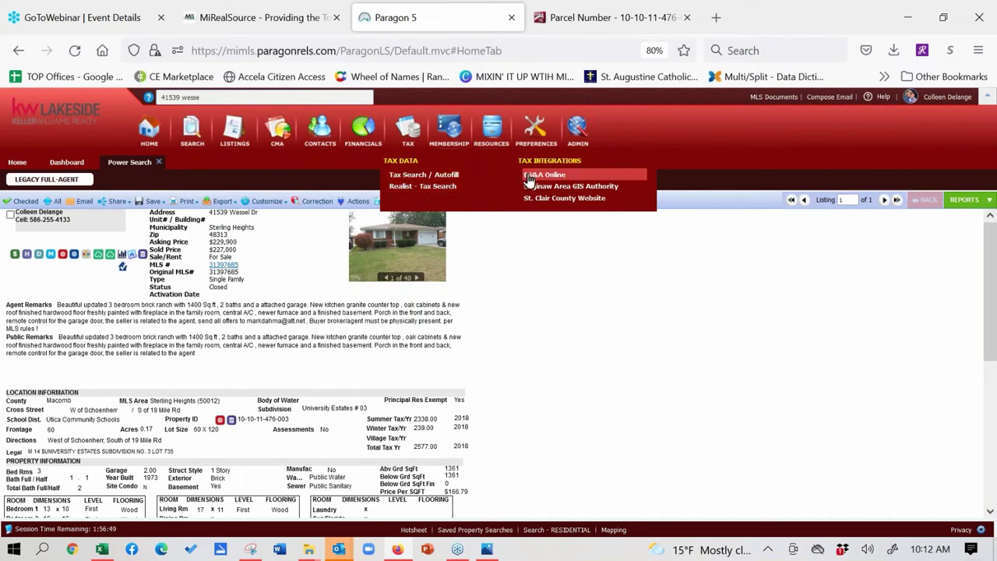
{"action": "left_click", "coordinate": [236, 95]}
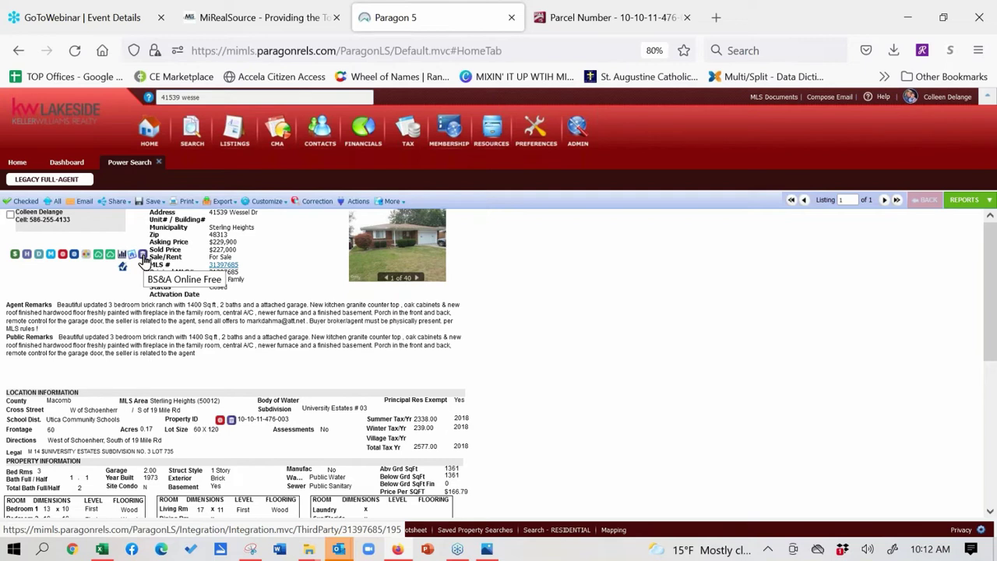
Close Power Search and launch TransactionDesk from Resources > Online Forms
{"action": "left_click", "coordinate": [160, 164]}
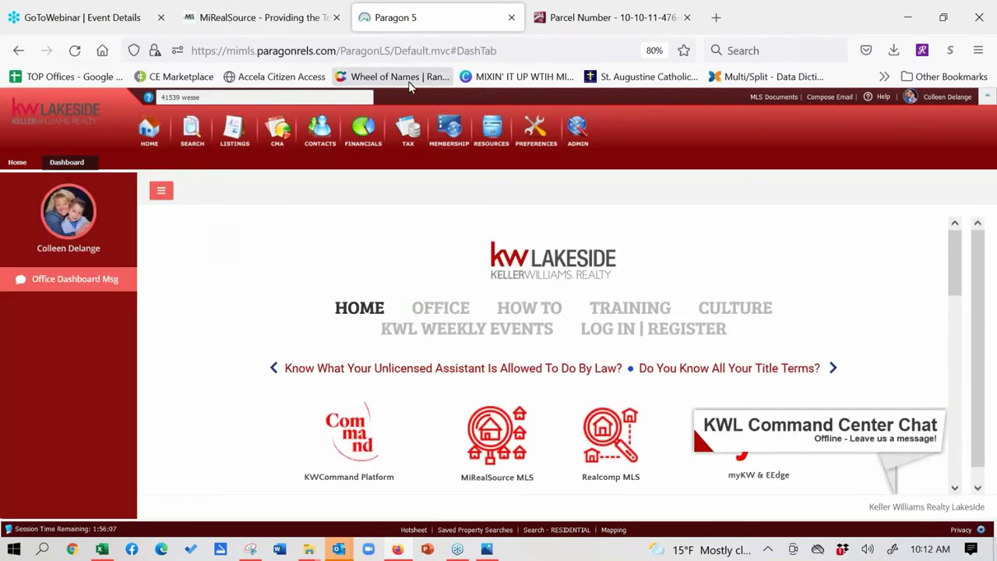
{"action": "left_click", "coordinate": [494, 128]}
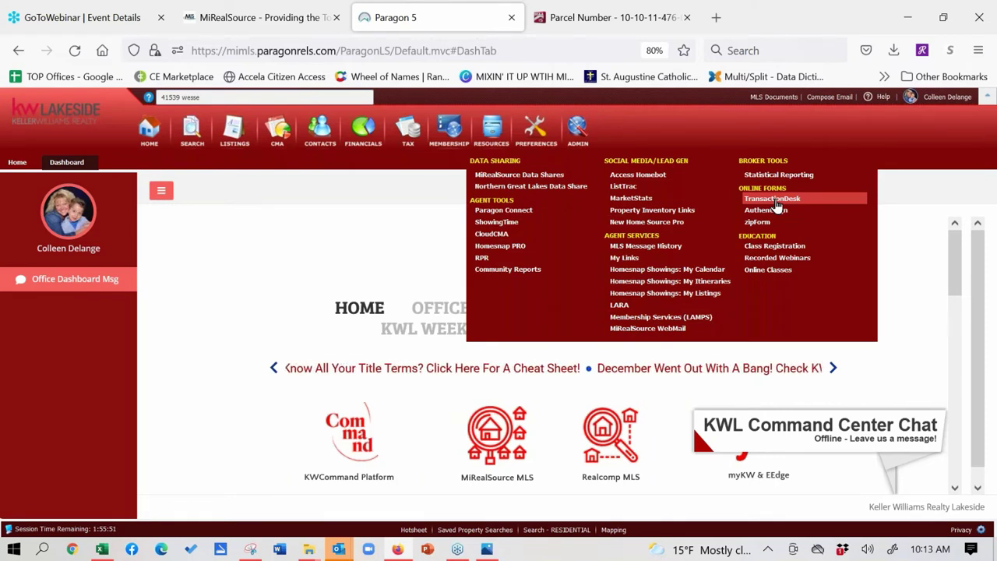
{"action": "left_click", "coordinate": [776, 204]}
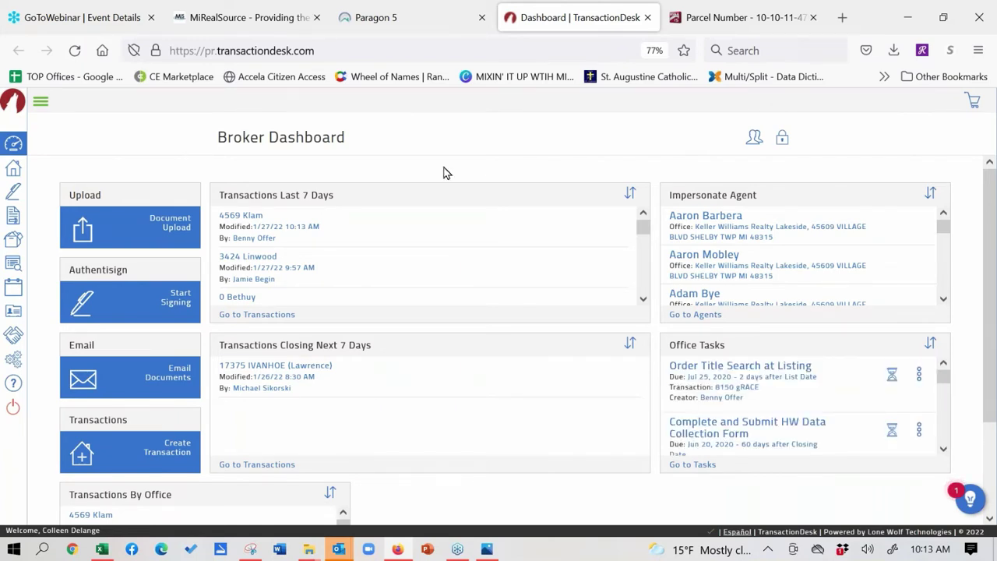
Go to the Transactions list and start a new transaction with + Add
{"action": "left_click", "coordinate": [11, 171]}
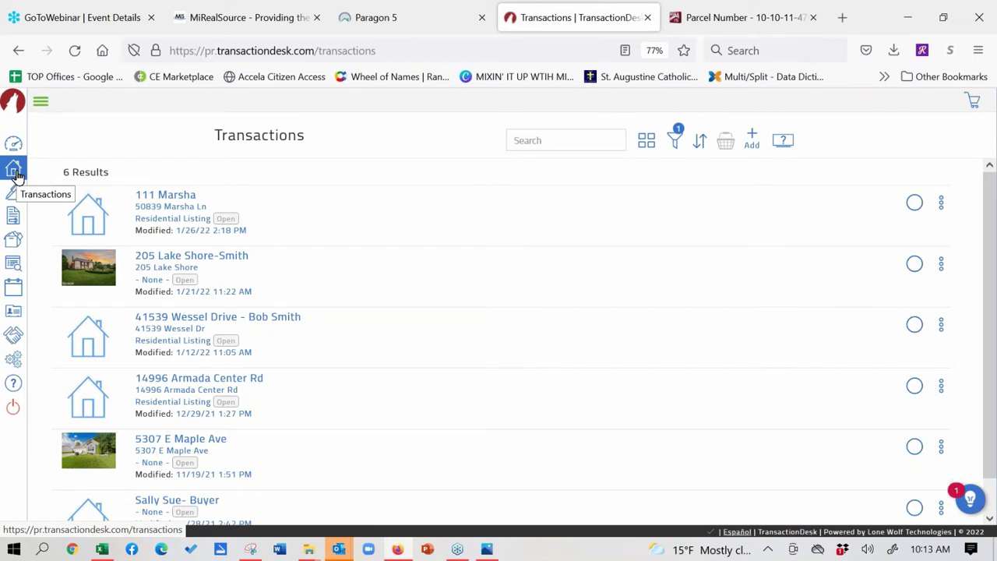
{"action": "left_click", "coordinate": [753, 138]}
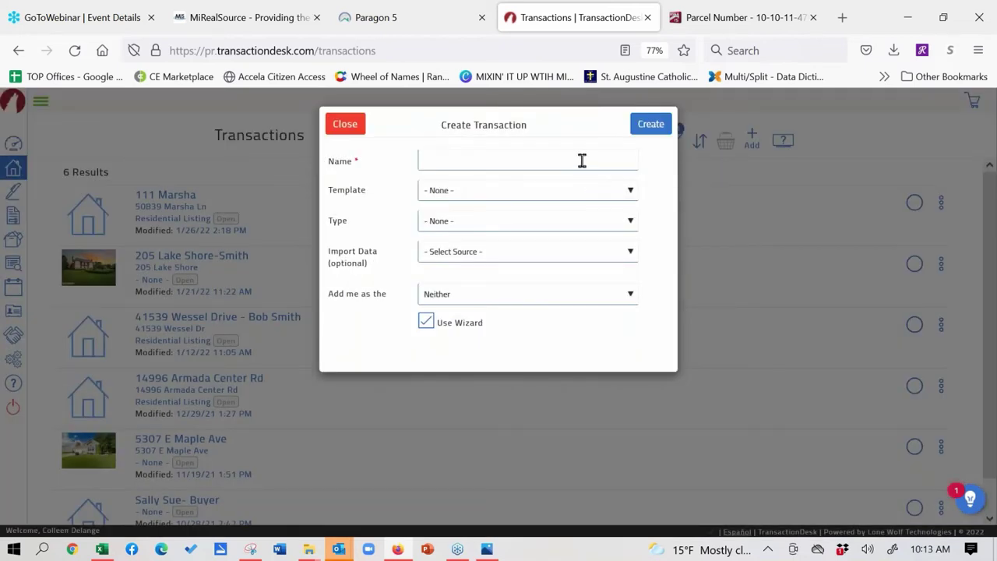
{"action": "left_click", "coordinate": [581, 160]}
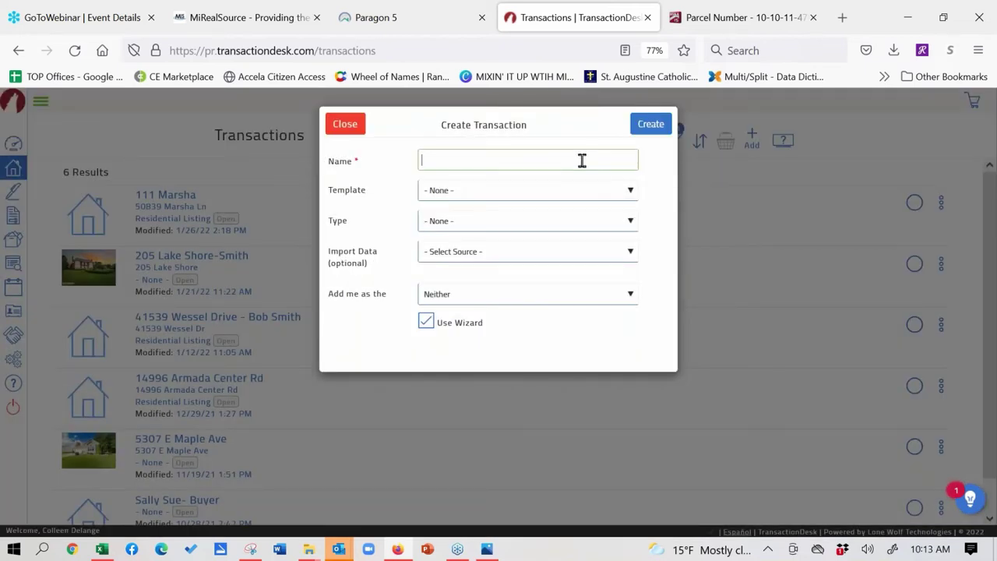
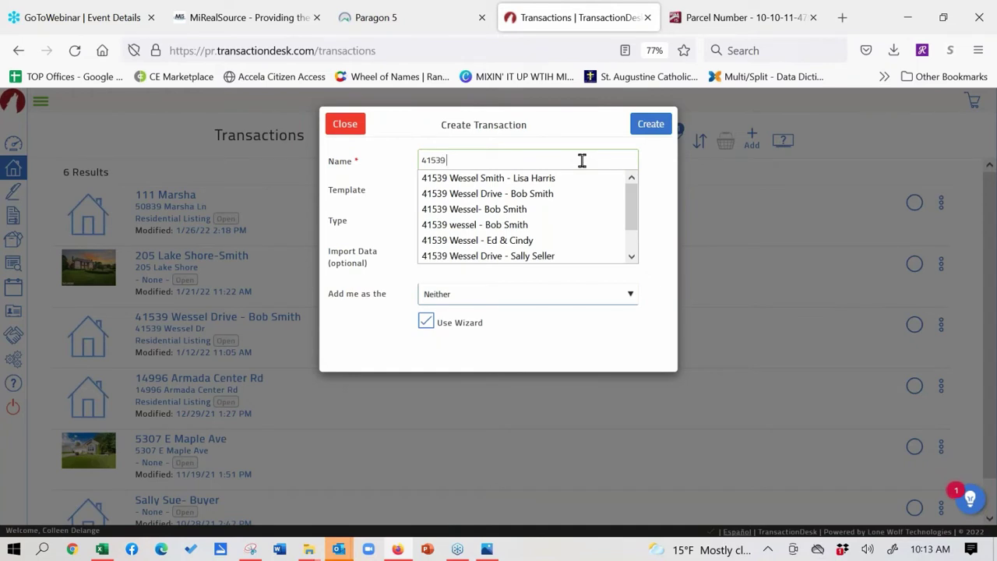
{"action": "left_click", "coordinate": [652, 169]}
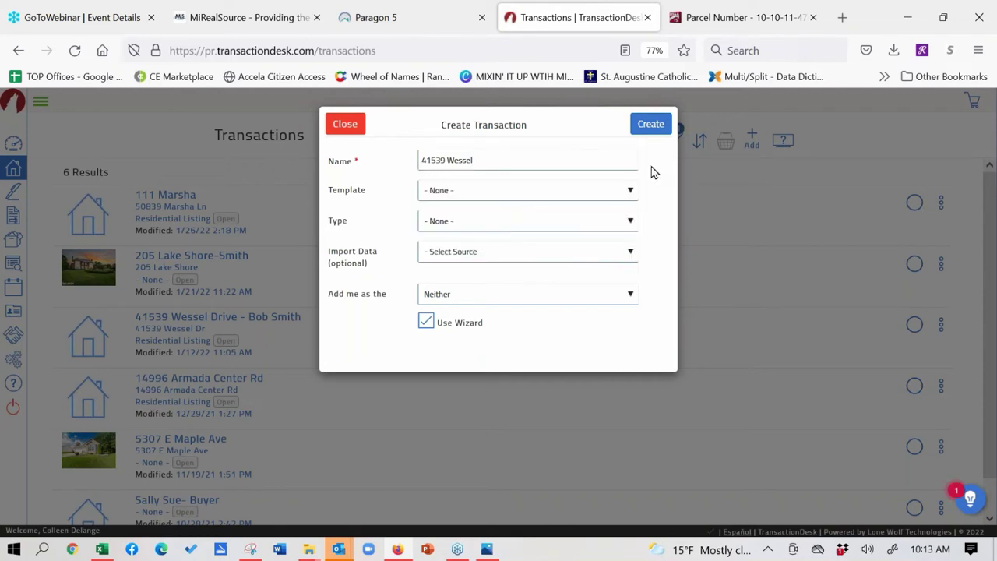
{"action": "left_click", "coordinate": [529, 165]}
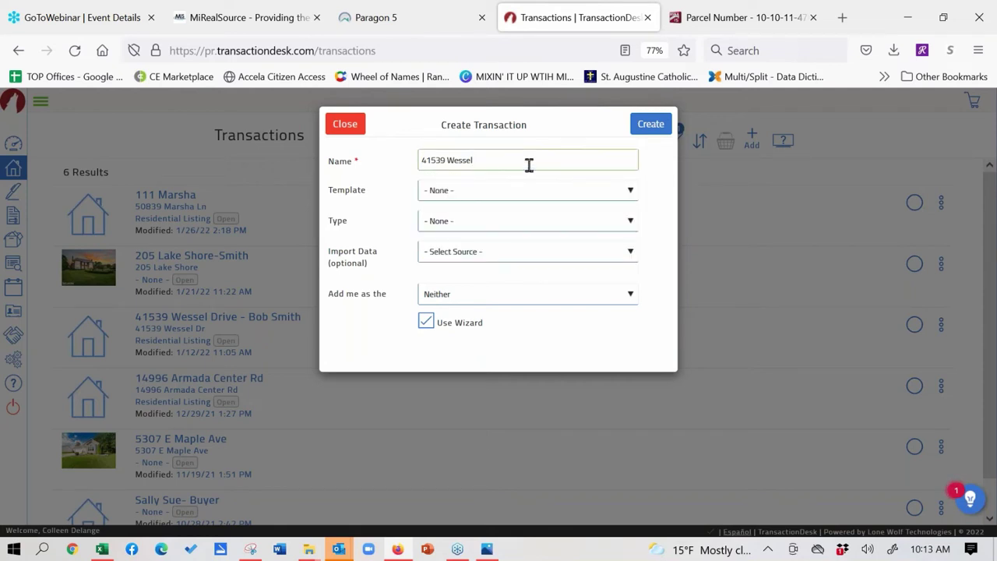
{"action": "type", "text": "- Bo"}
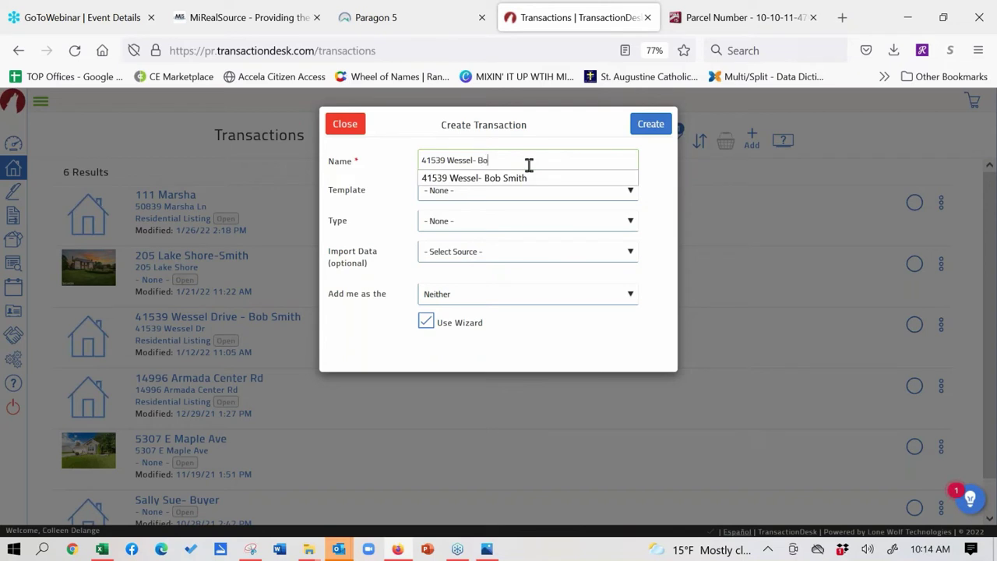
{"action": "type", "text": "b Smith"}
{"action": "left_click", "coordinate": [507, 209]}
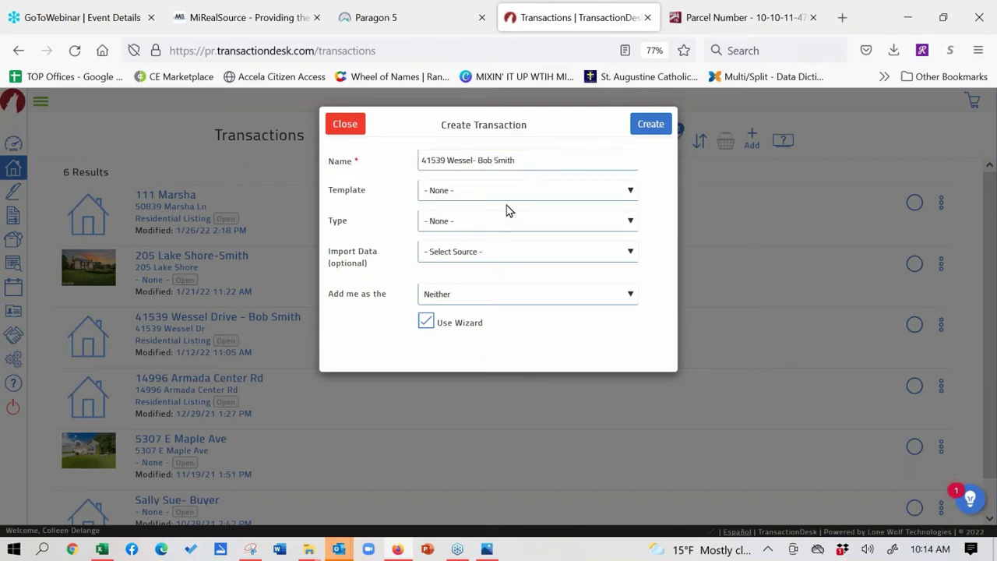
Set the template to KWL - Listing Package and the import source to Realist (MiRealSource)
{"action": "left_click", "coordinate": [506, 195]}
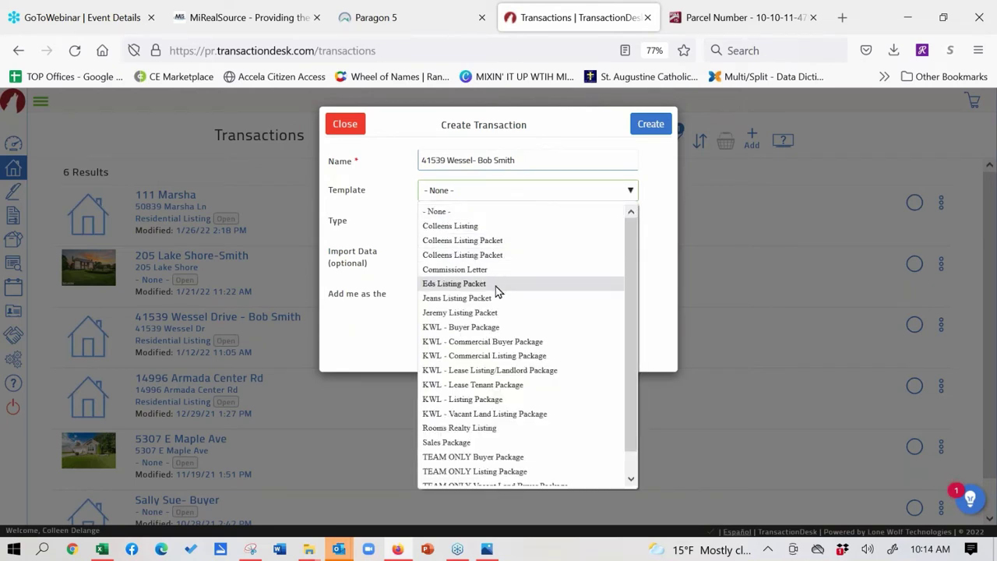
{"action": "left_click", "coordinate": [489, 399]}
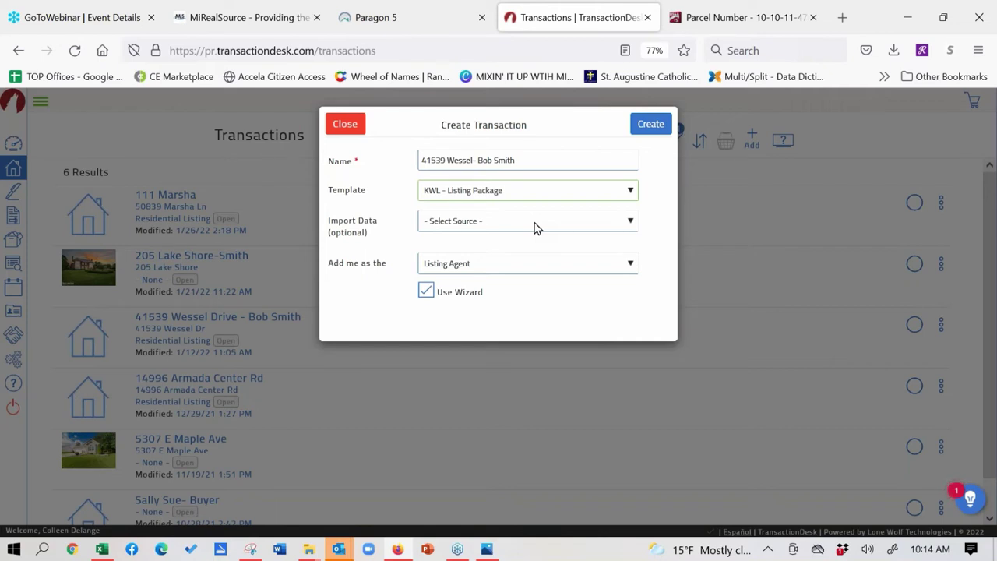
{"action": "left_click", "coordinate": [535, 228]}
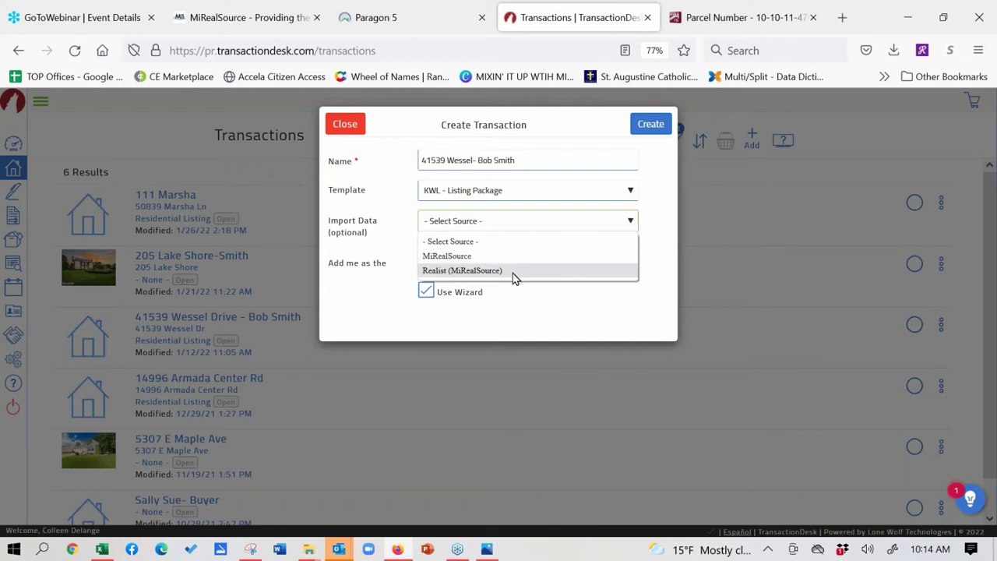
{"action": "left_click", "coordinate": [512, 270]}
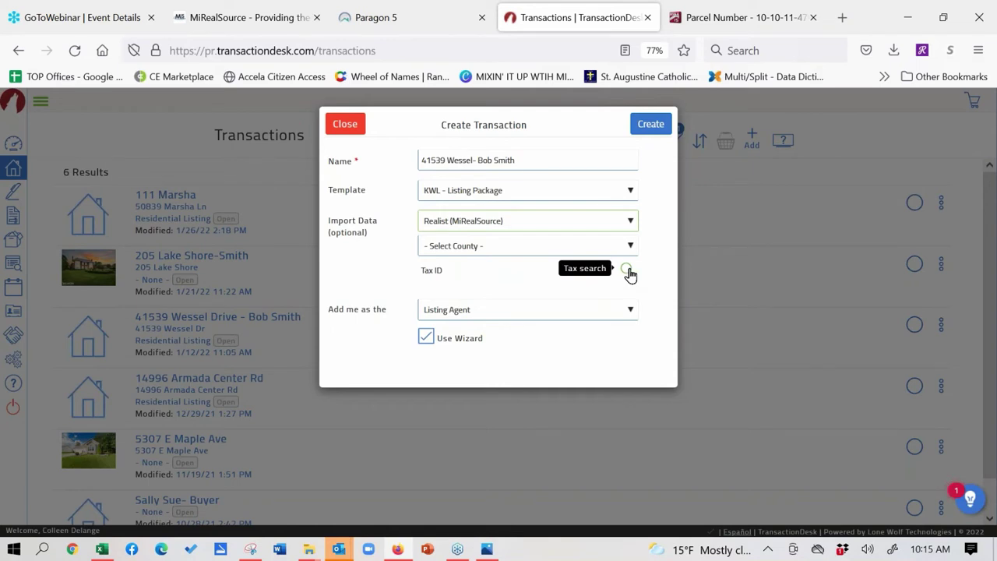
{"action": "left_click", "coordinate": [628, 270]}
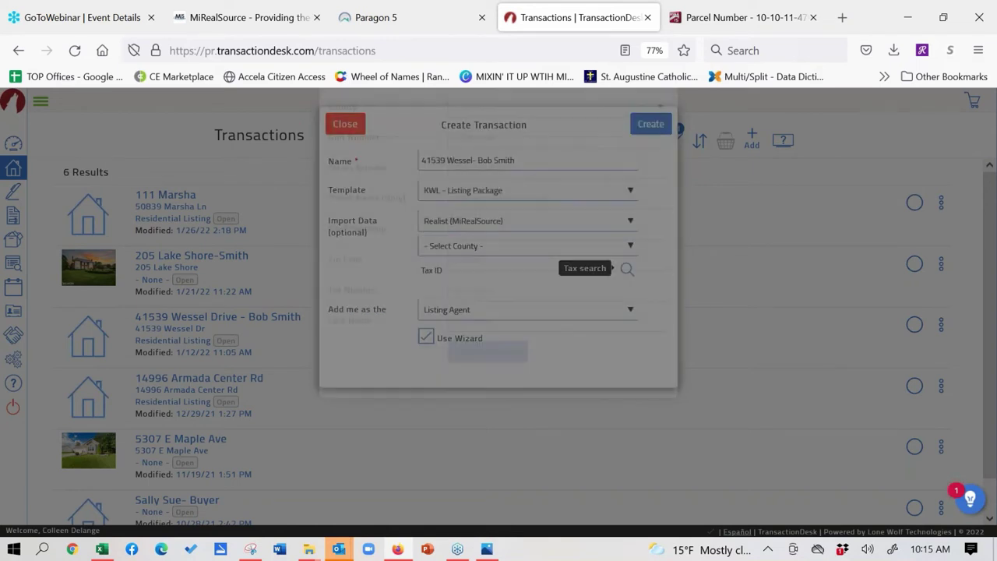
{"action": "left_click", "coordinate": [555, 198]}
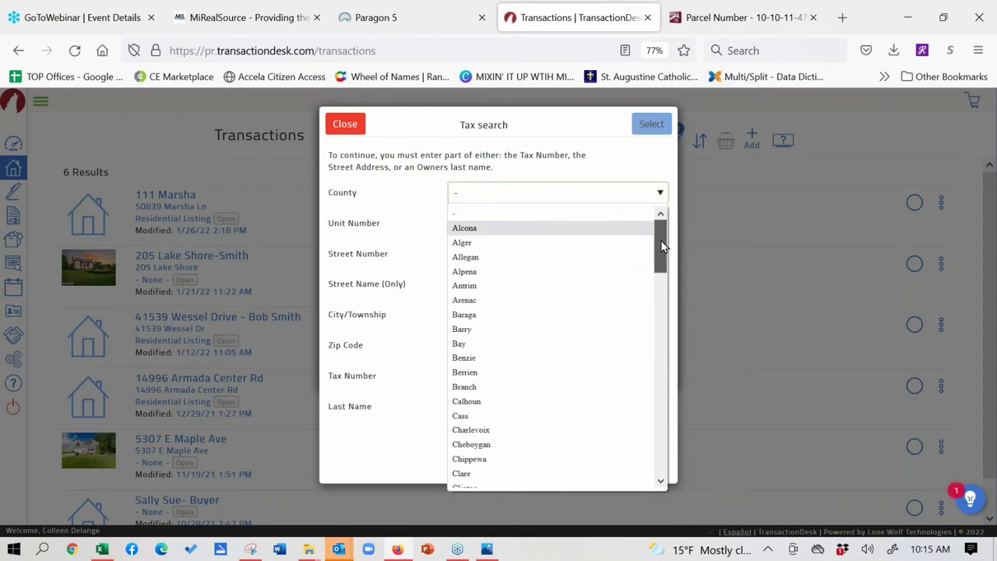
{"action": "left_click_drag", "start_coordinate": [660, 246], "coordinate": [654, 355]}
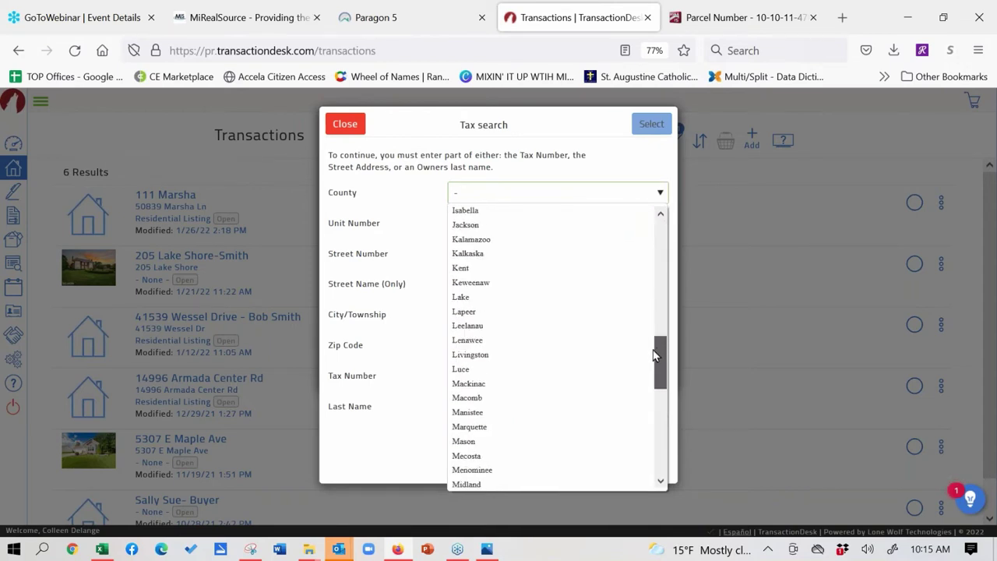
{"action": "left_click", "coordinate": [545, 400]}
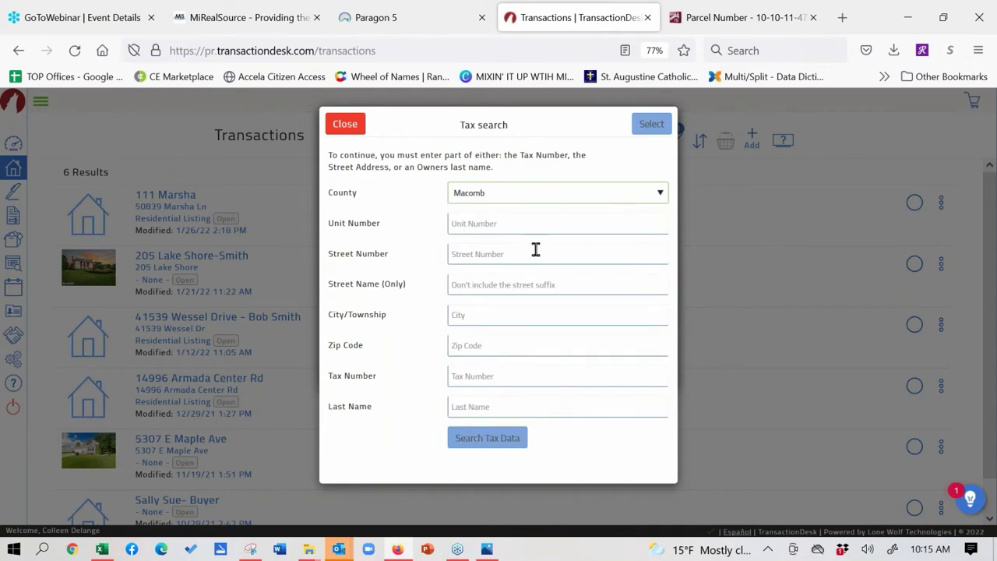
{"action": "left_click", "coordinate": [510, 261]}
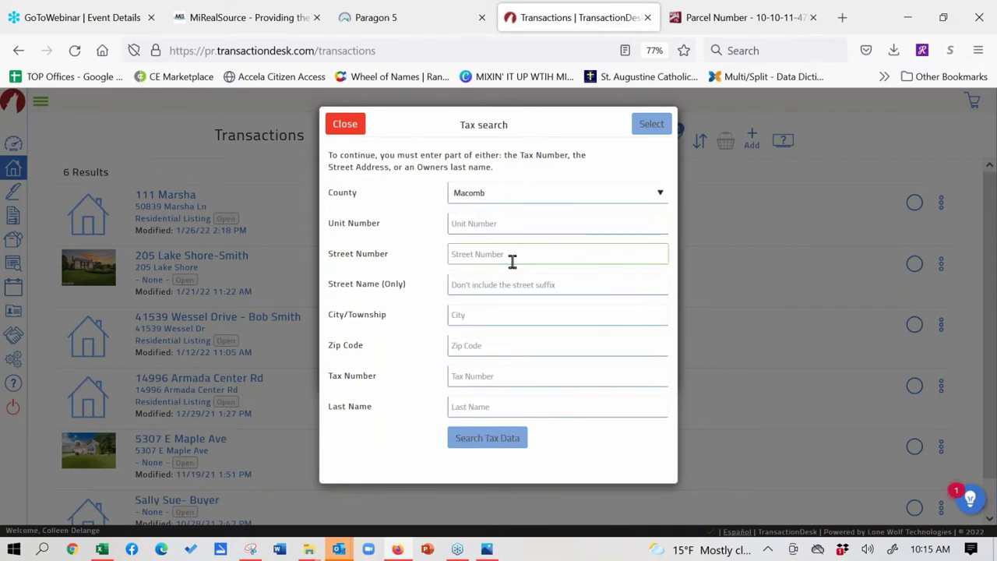
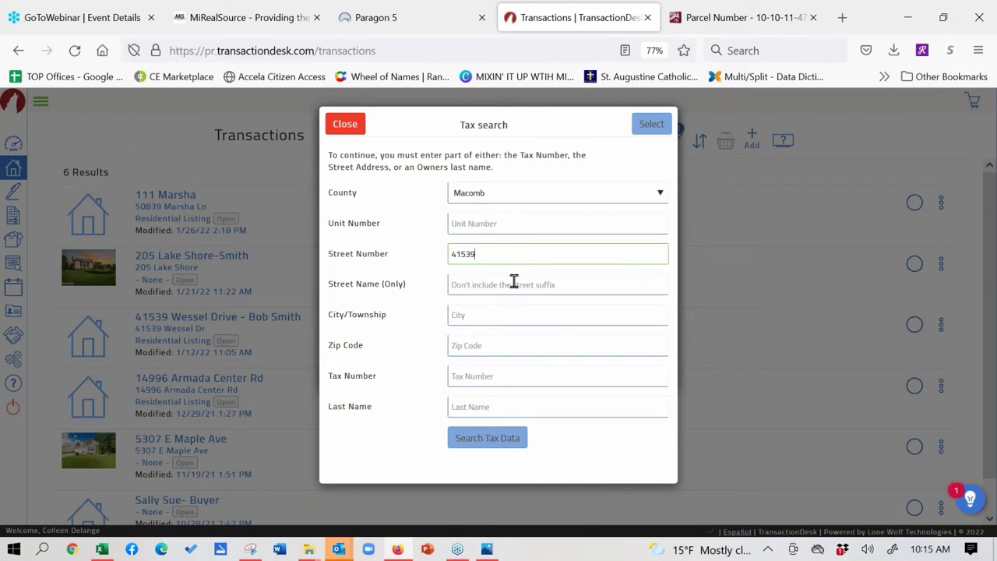
{"action": "left_click", "coordinate": [513, 283]}
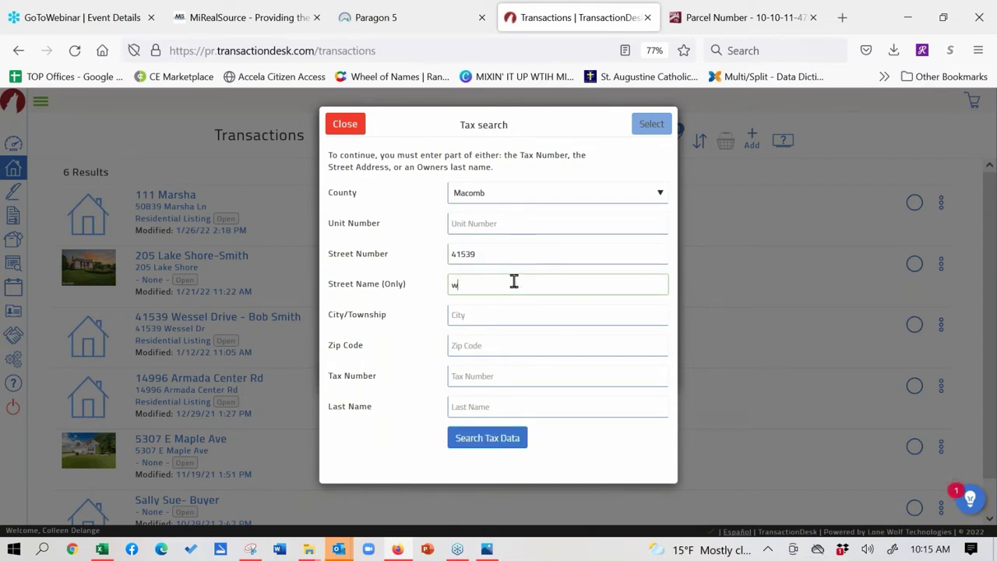
{"action": "left_click", "coordinate": [493, 452]}
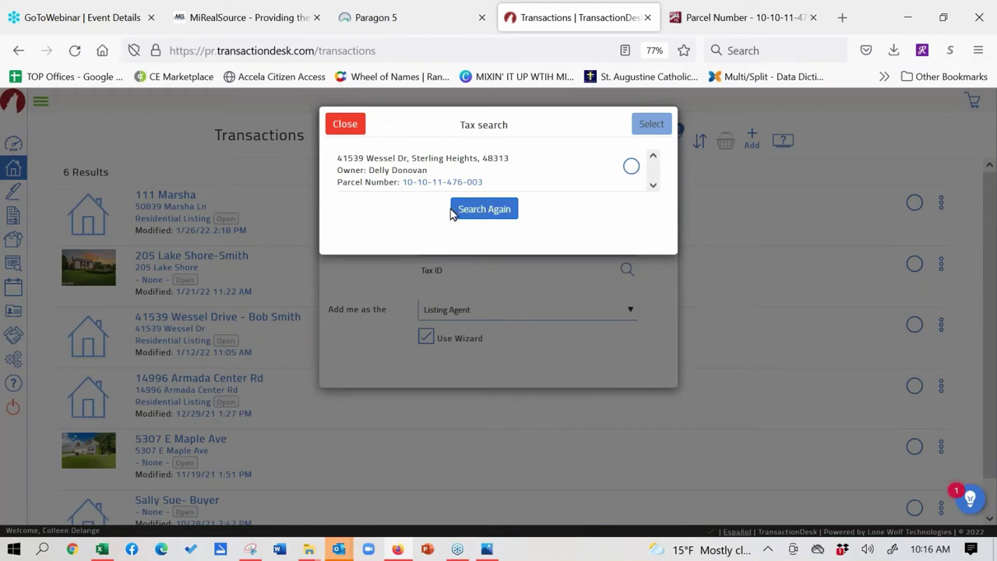
{"action": "left_click", "coordinate": [633, 168]}
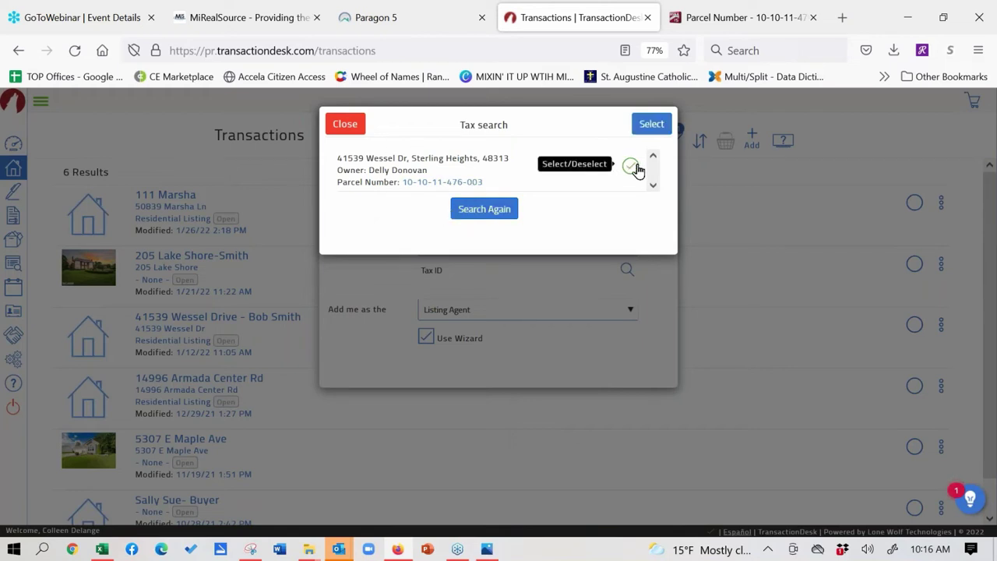
{"action": "left_click", "coordinate": [653, 126]}
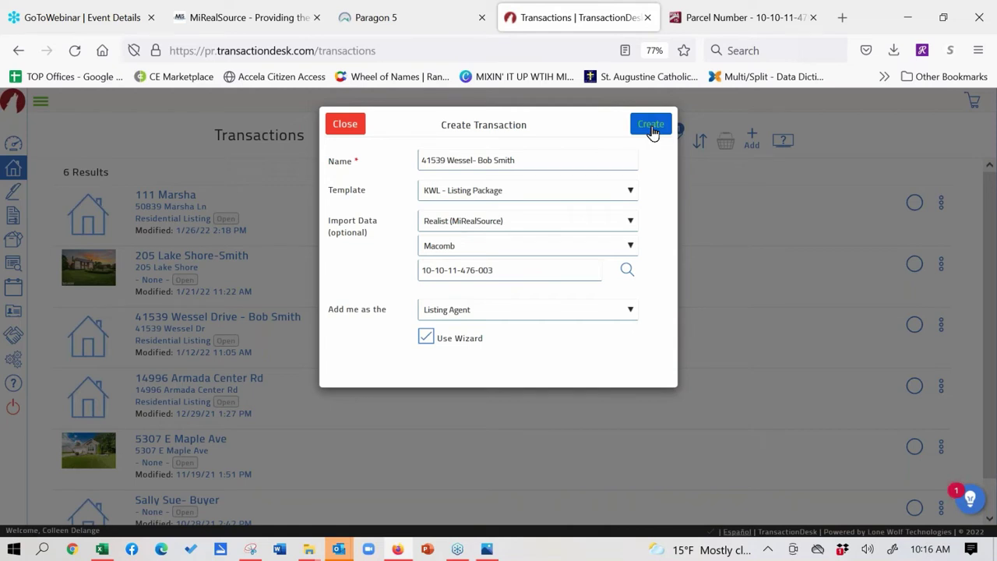
{"action": "left_click", "coordinate": [651, 125]}
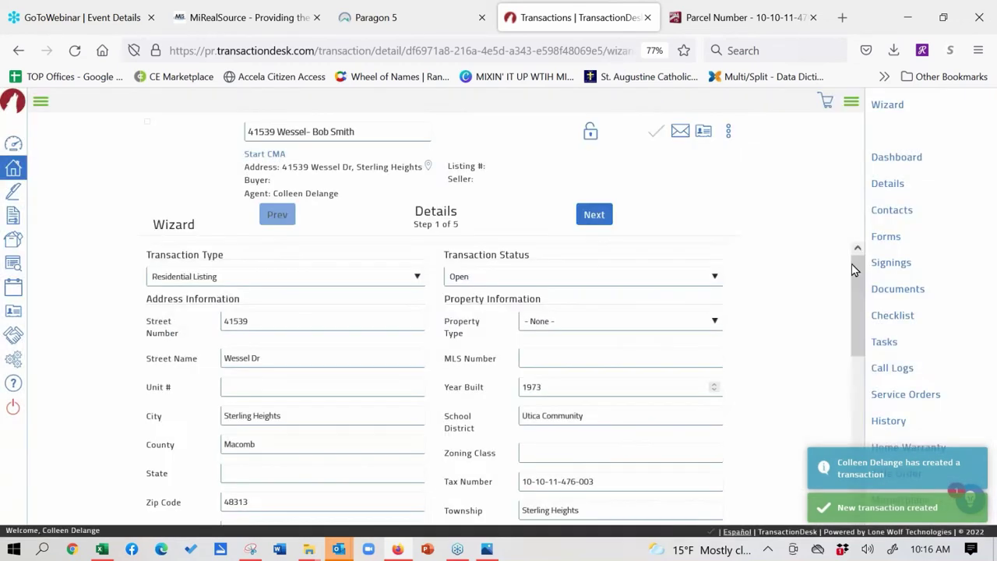
{"action": "left_click_drag", "start_coordinate": [858, 274], "coordinate": [857, 298]}
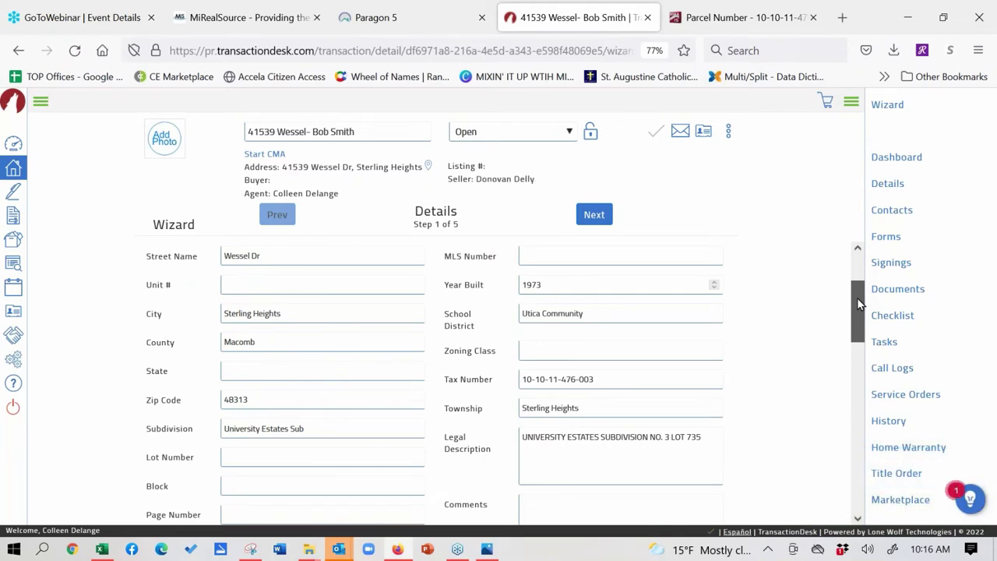
{"action": "left_click_drag", "start_coordinate": [856, 297], "coordinate": [876, 276]}
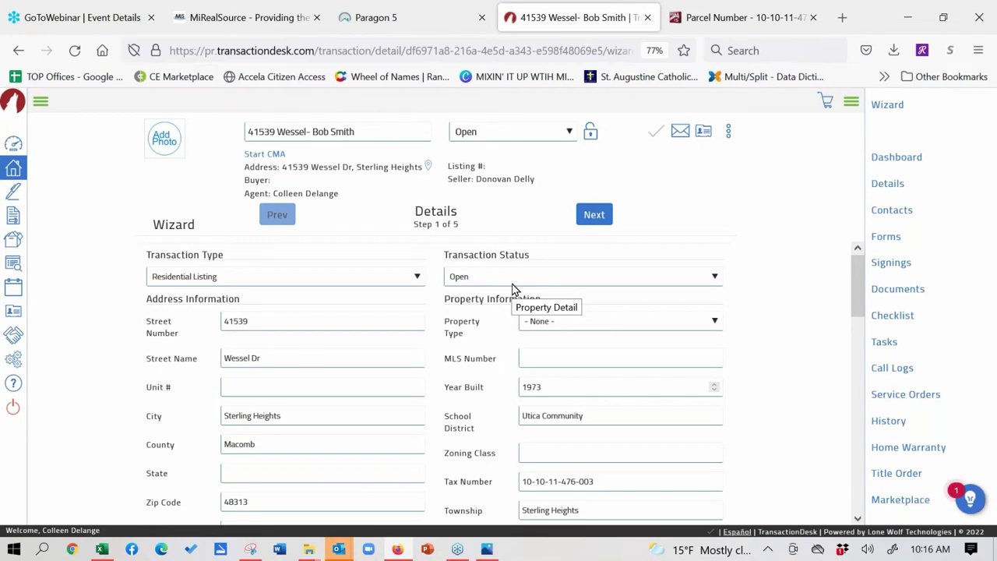
{"action": "left_click", "coordinate": [13, 170]}
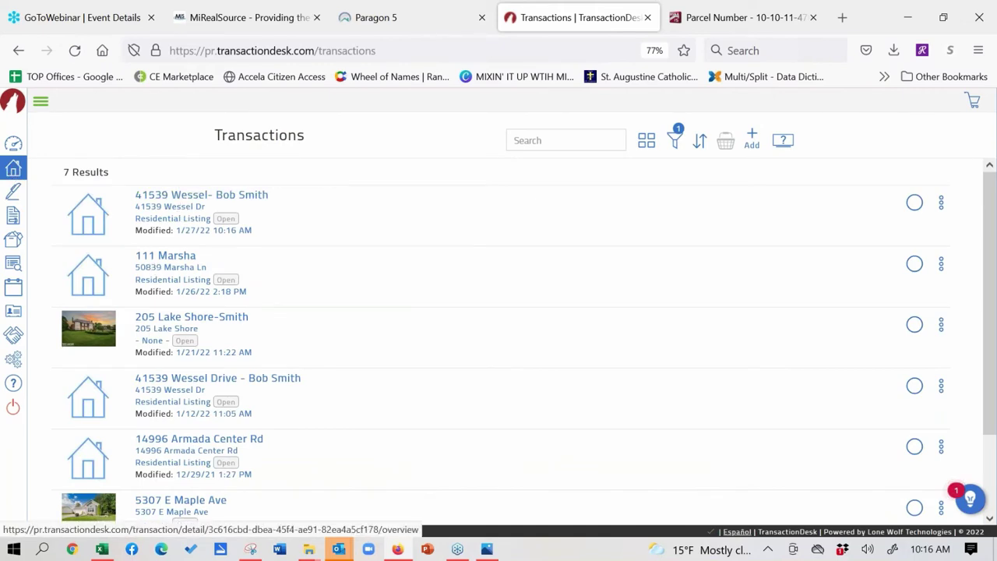
{"action": "left_click", "coordinate": [98, 278]}
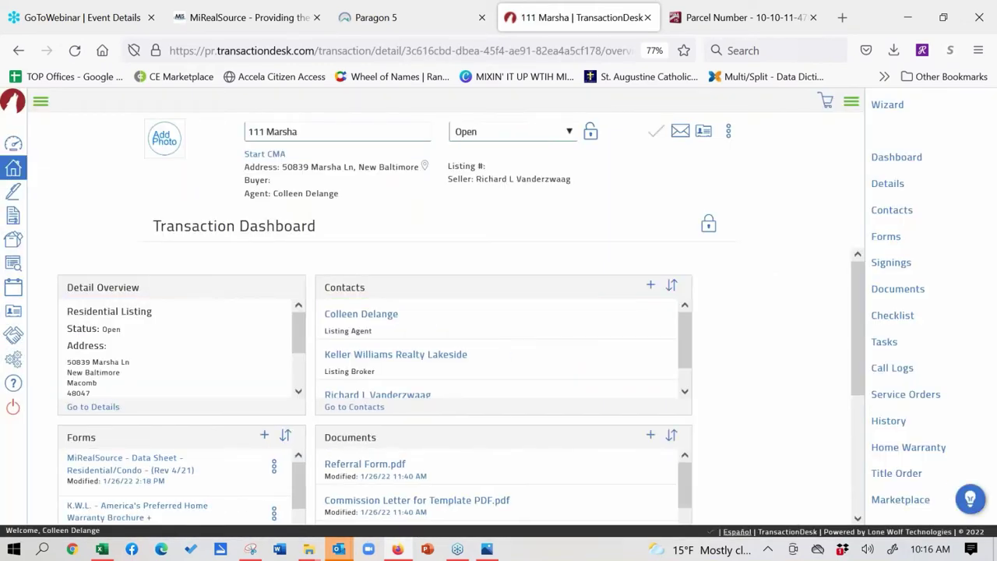
{"action": "left_click", "coordinate": [144, 463]}
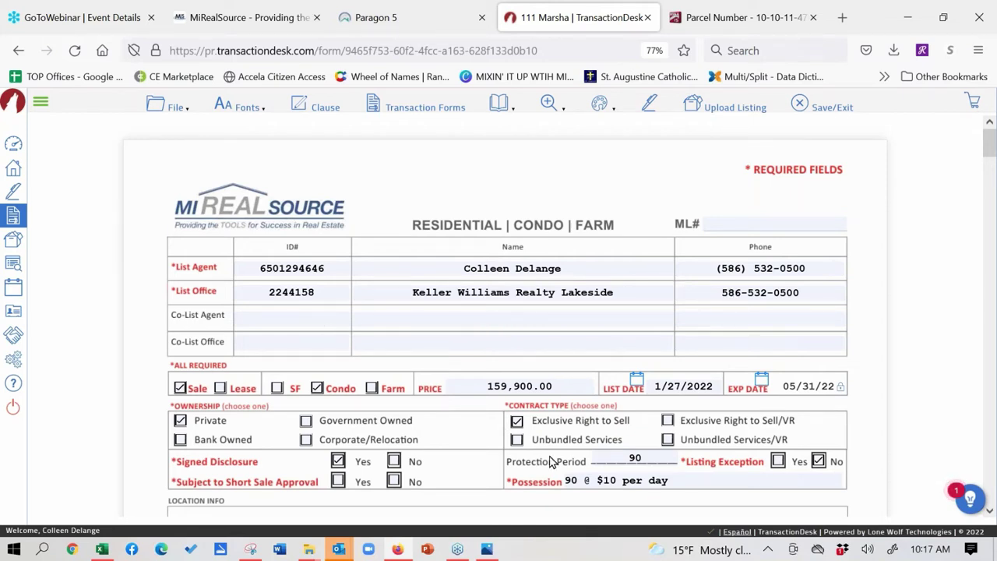
{"action": "scroll", "coordinate": [266, 402], "scroll_direction": "down", "scroll_amount": 5}
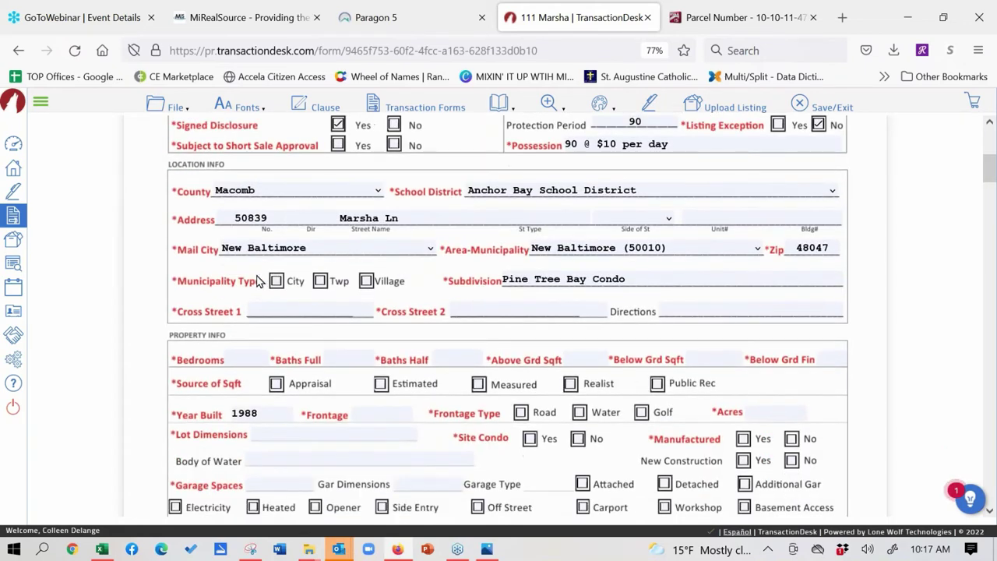
{"action": "scroll", "coordinate": [231, 486], "scroll_direction": "up", "scroll_amount": 5}
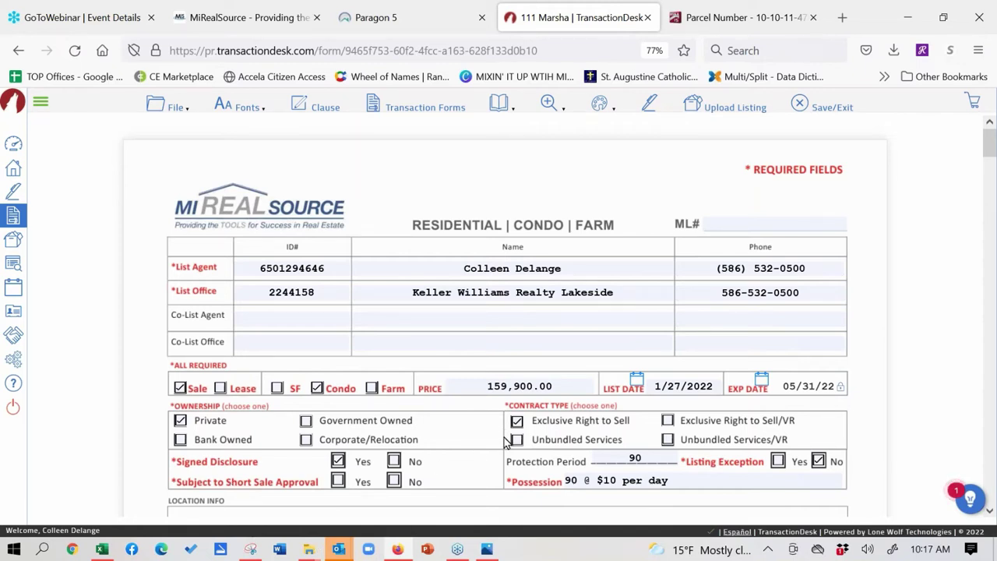
{"action": "scroll", "coordinate": [278, 310], "scroll_direction": "down", "scroll_amount": 10}
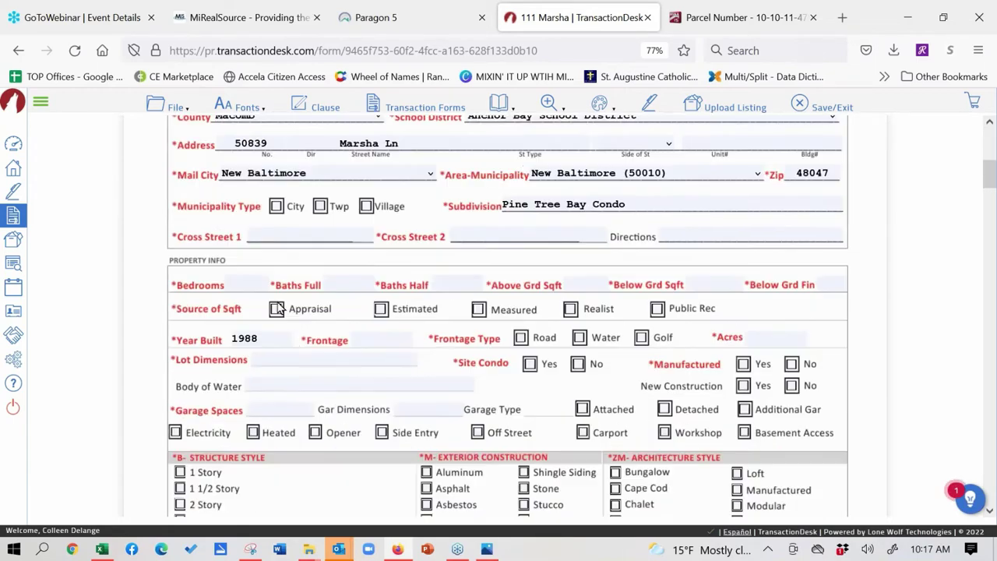
{"action": "scroll", "coordinate": [278, 309], "scroll_direction": "down", "scroll_amount": 15}
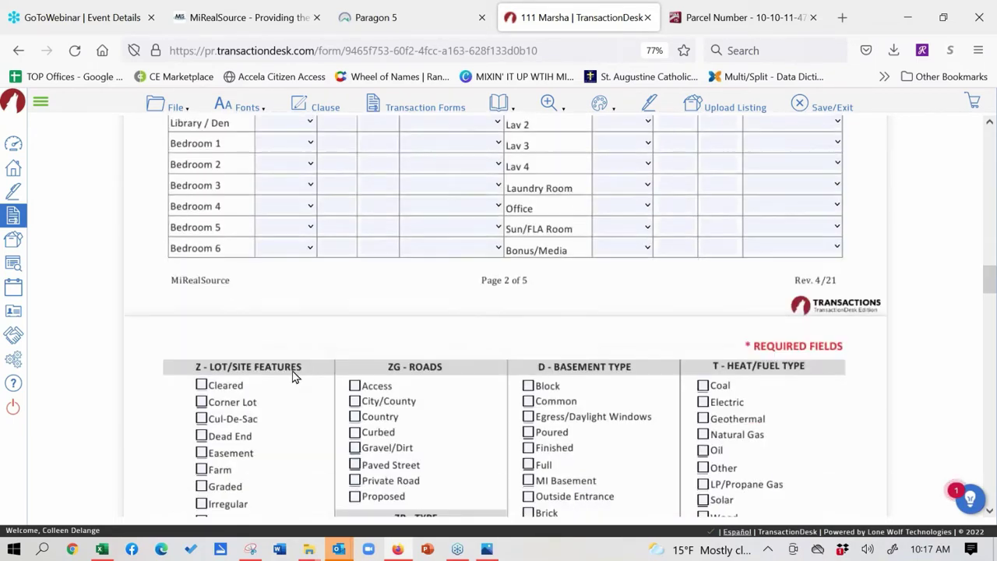
{"action": "scroll", "coordinate": [289, 262], "scroll_direction": "down", "scroll_amount": 5}
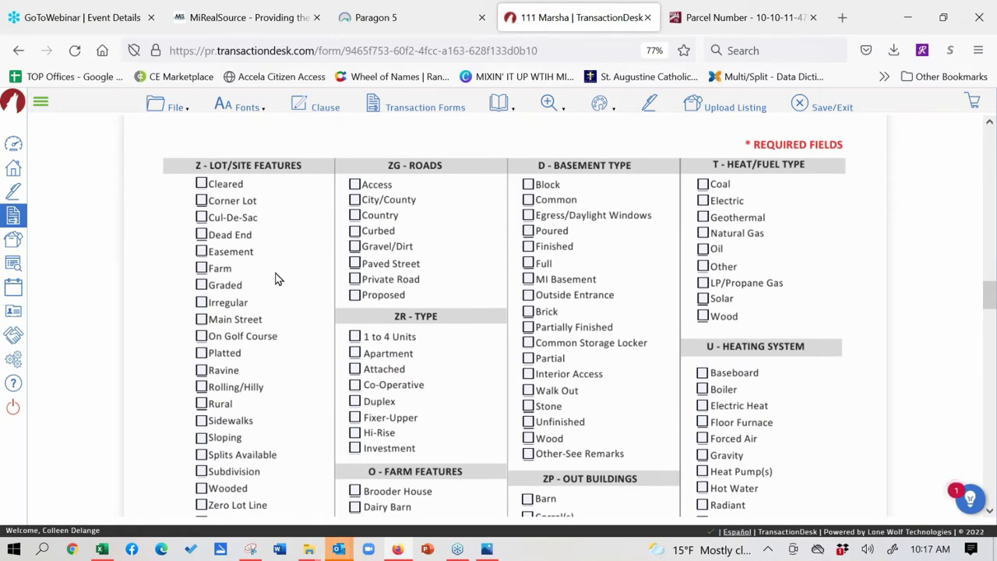
{"action": "scroll", "coordinate": [257, 269], "scroll_direction": "down", "scroll_amount": 4}
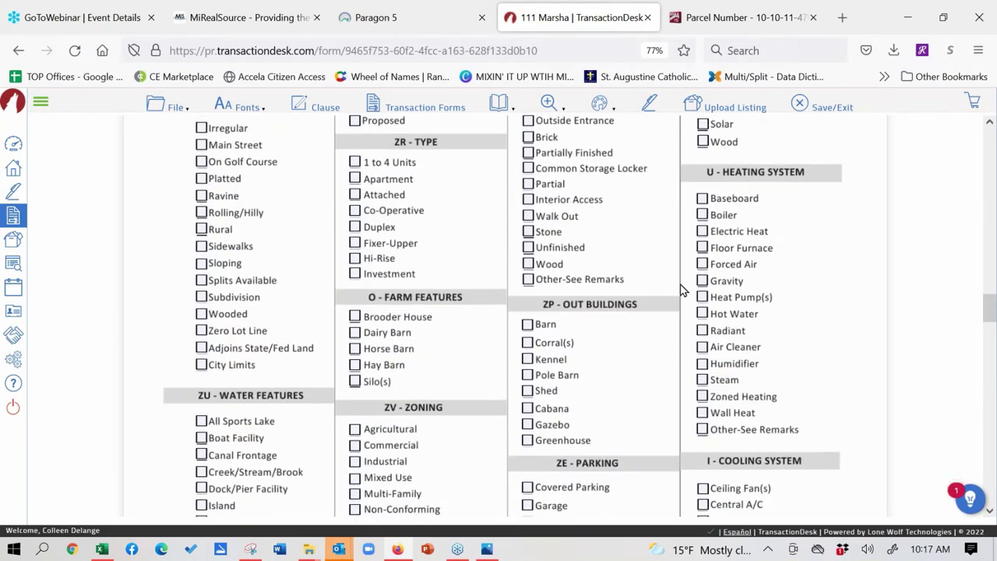
{"action": "scroll", "coordinate": [224, 261], "scroll_direction": "down", "scroll_amount": 1}
{"action": "scroll", "coordinate": [223, 261], "scroll_direction": "down", "scroll_amount": 2}
{"action": "scroll", "coordinate": [234, 389], "scroll_direction": "up", "scroll_amount": 15}
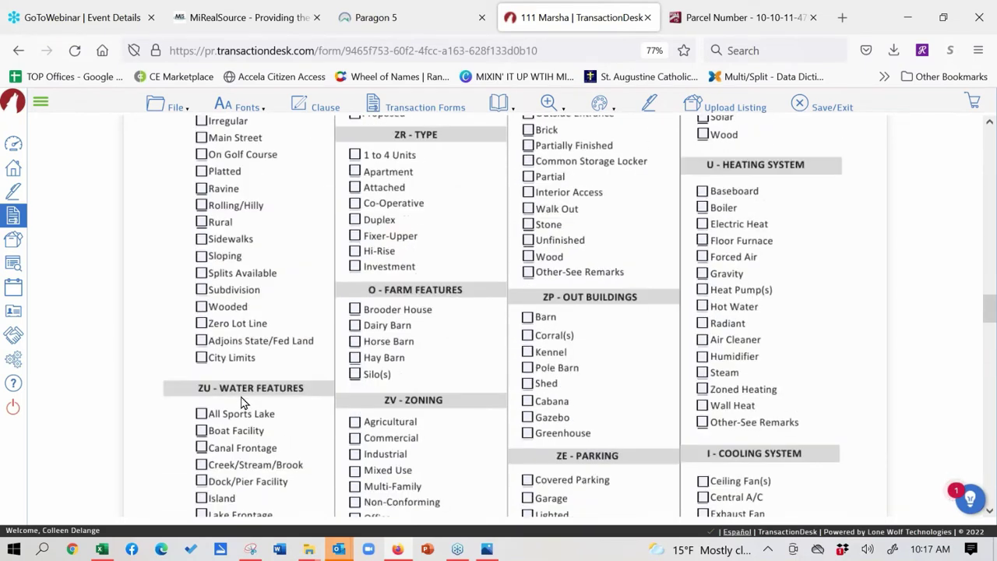
{"action": "scroll", "coordinate": [218, 413], "scroll_direction": "up", "scroll_amount": 10}
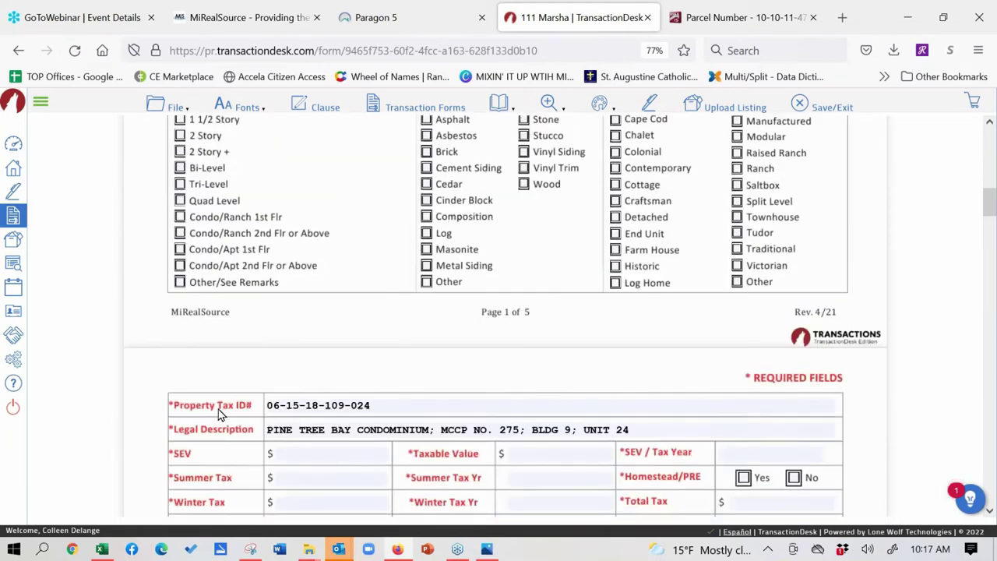
{"action": "scroll", "coordinate": [179, 362], "scroll_direction": "up", "scroll_amount": 12}
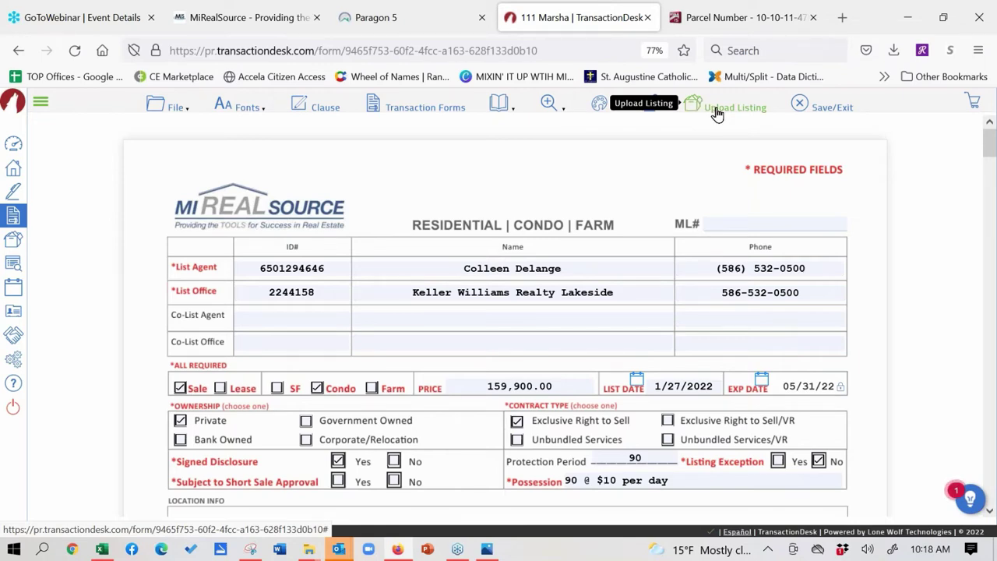
{"action": "left_click", "coordinate": [717, 114]}
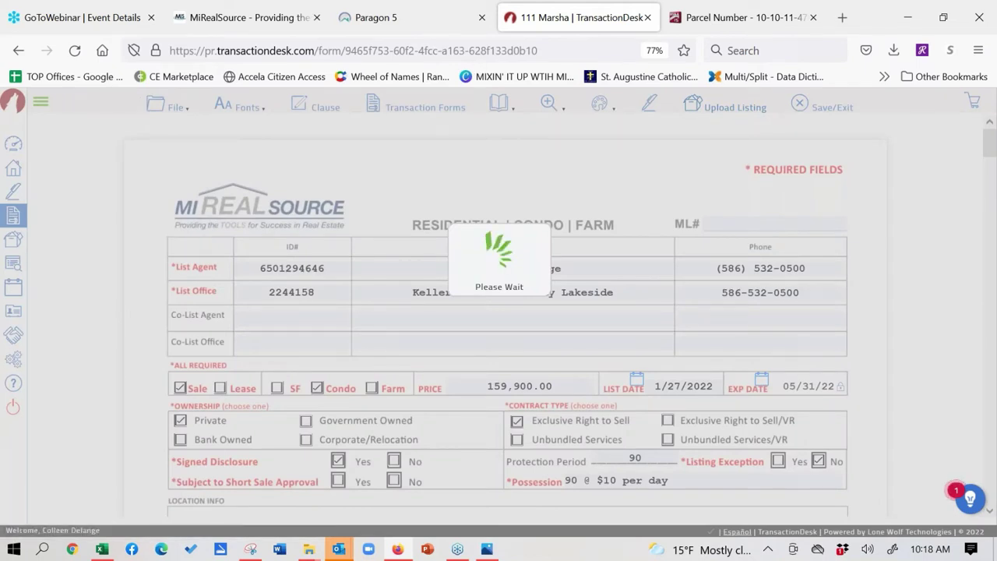
{"action": "left_click", "coordinate": [419, 22]}
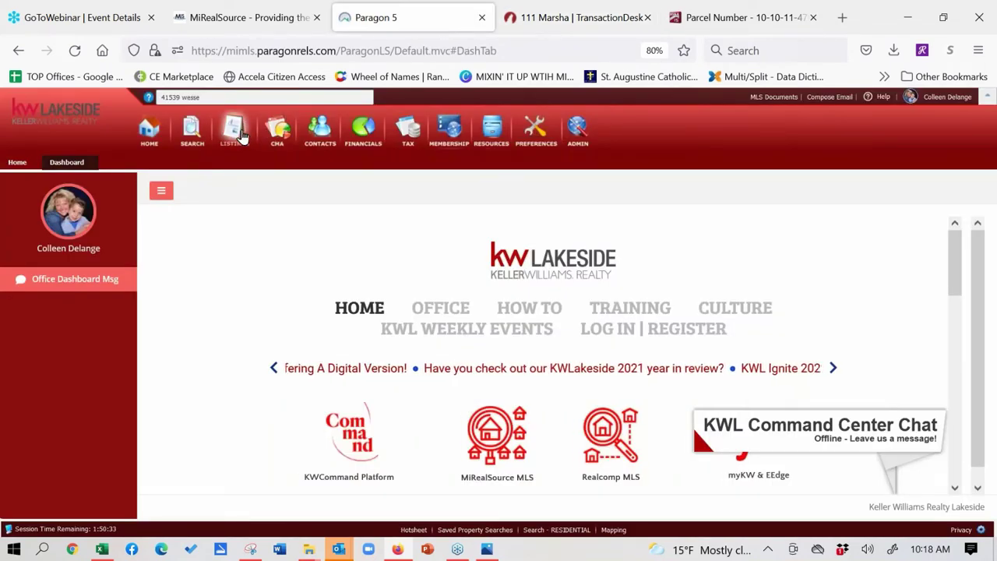
{"action": "mouse_move", "coordinate": [242, 134]}
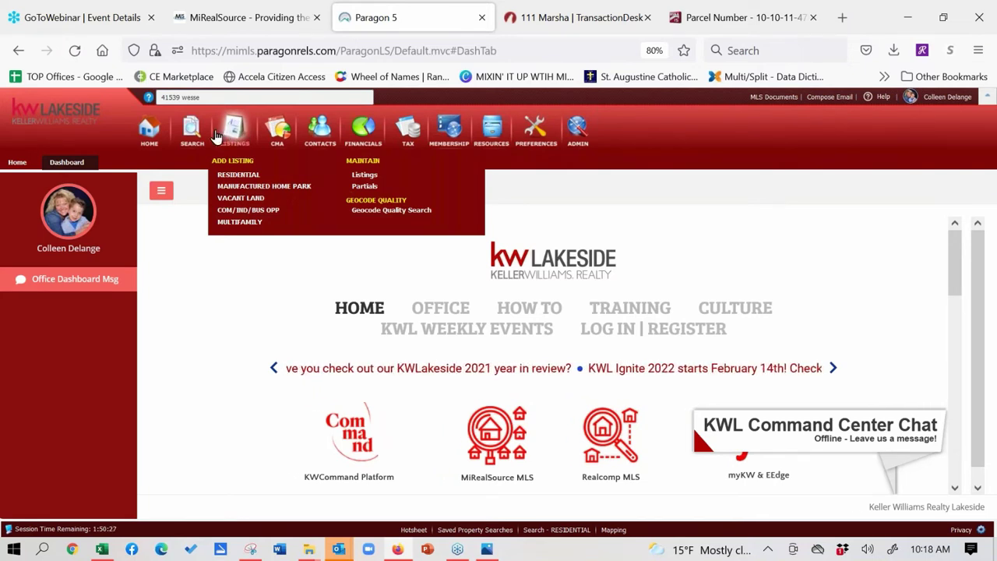
{"action": "left_click", "coordinate": [14, 163]}
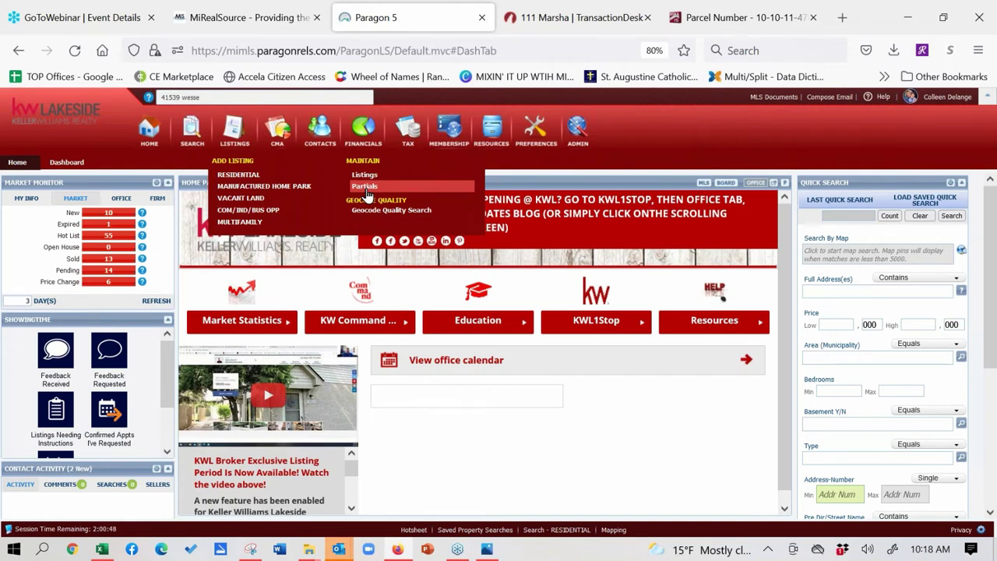
{"action": "left_click", "coordinate": [365, 187]}
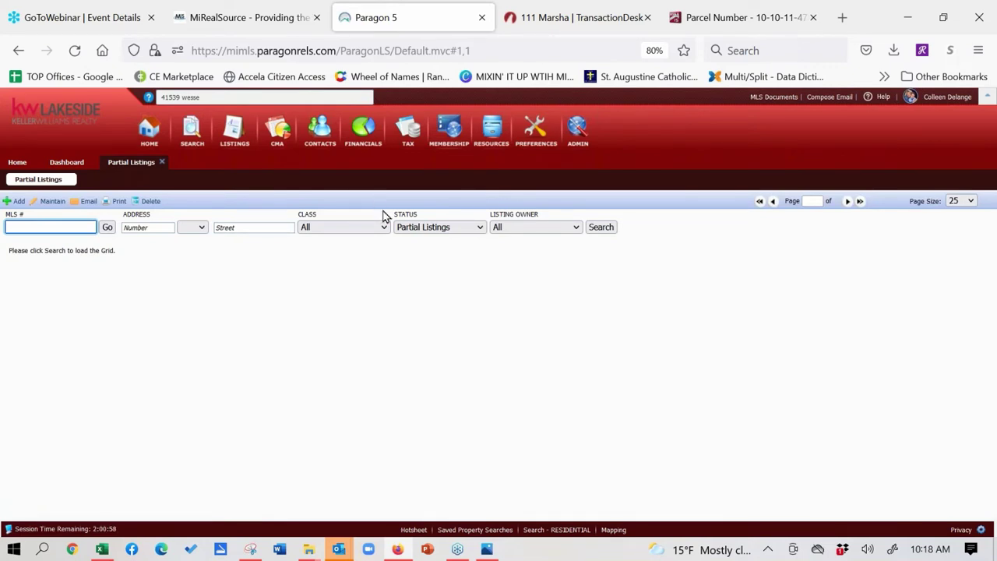
{"action": "left_click", "coordinate": [532, 227]}
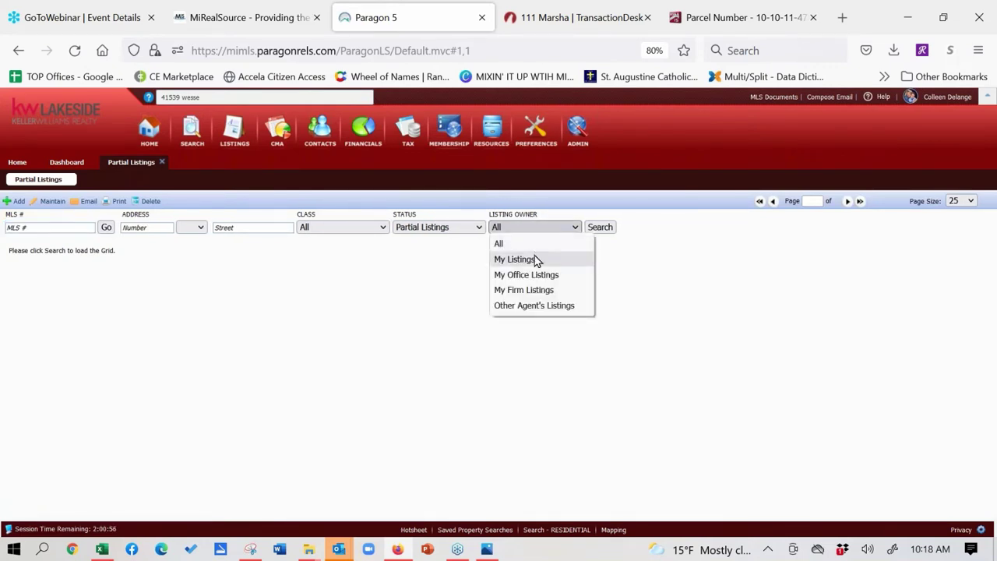
{"action": "left_click", "coordinate": [534, 261]}
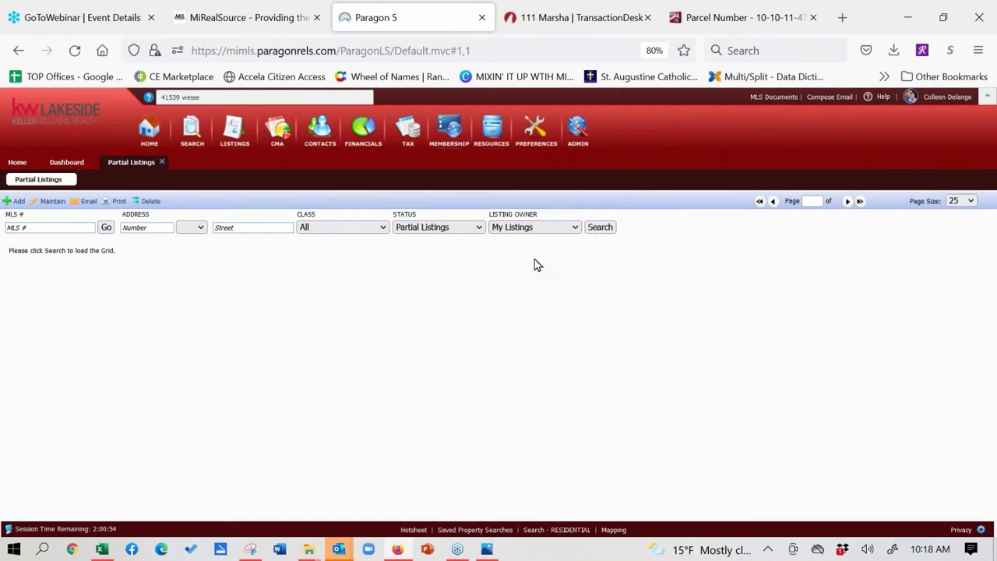
{"action": "left_click", "coordinate": [598, 228]}
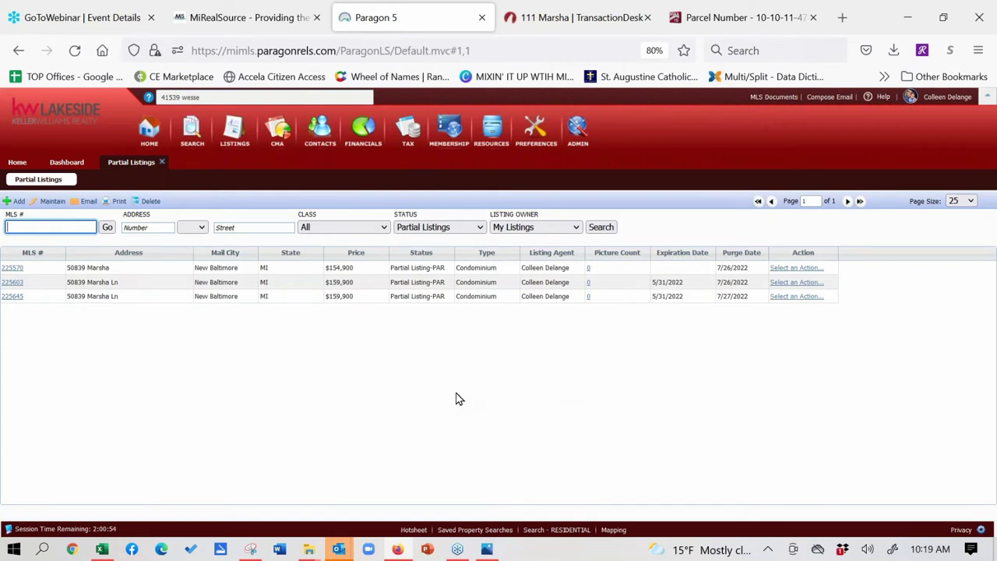
Open partial listing 225645 and expand its Location / Prop Information section
{"action": "left_click", "coordinate": [13, 296]}
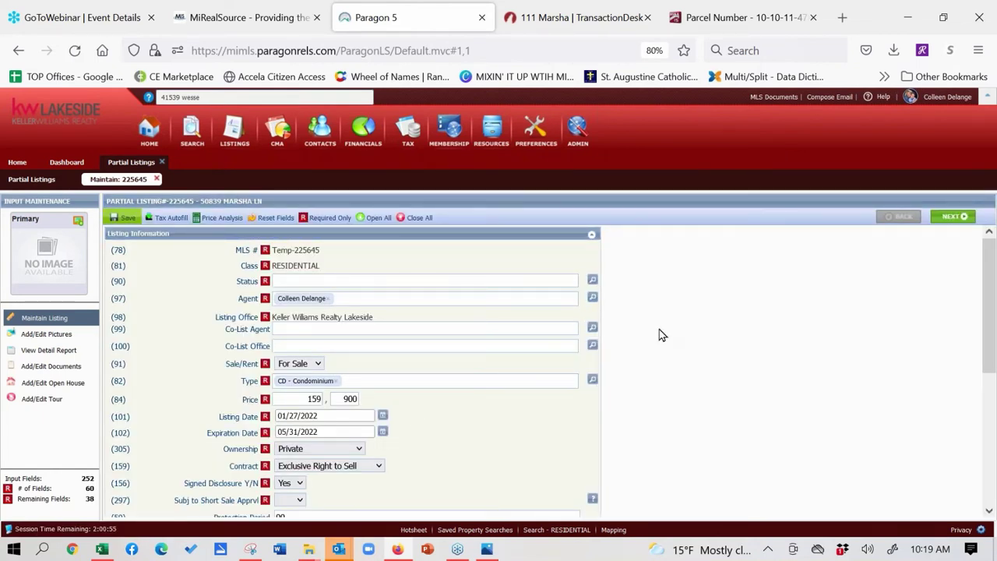
{"action": "left_click_drag", "start_coordinate": [992, 324], "coordinate": [984, 429]}
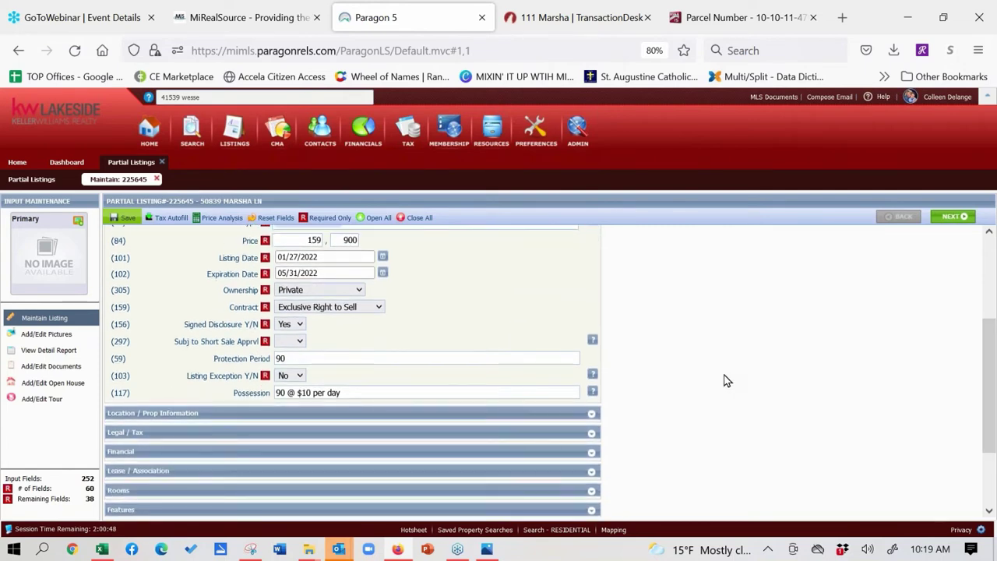
{"action": "left_click", "coordinate": [591, 414]}
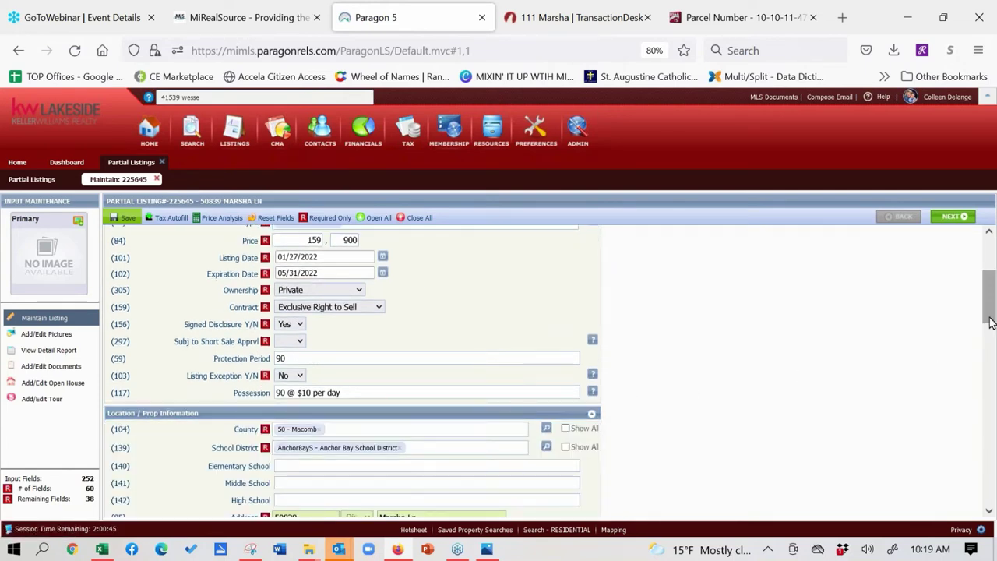
{"action": "left_click_drag", "start_coordinate": [991, 320], "coordinate": [991, 347]}
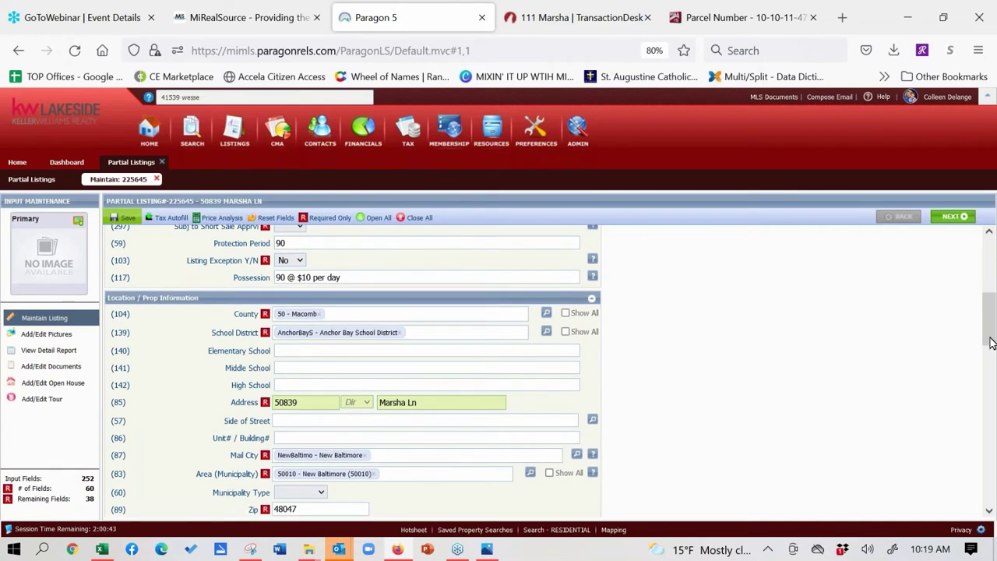
Review the school and address fields, try the required-only view, then return to TransactionDesk's Upload Results
{"action": "left_click", "coordinate": [355, 350]}
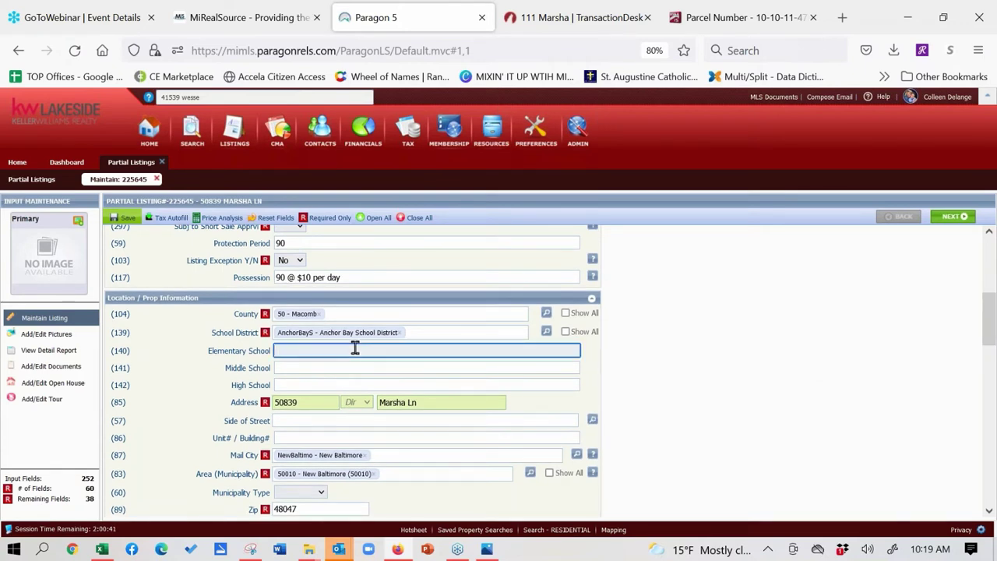
{"action": "key", "text": "Tab"}
{"action": "key", "text": "Tab"}
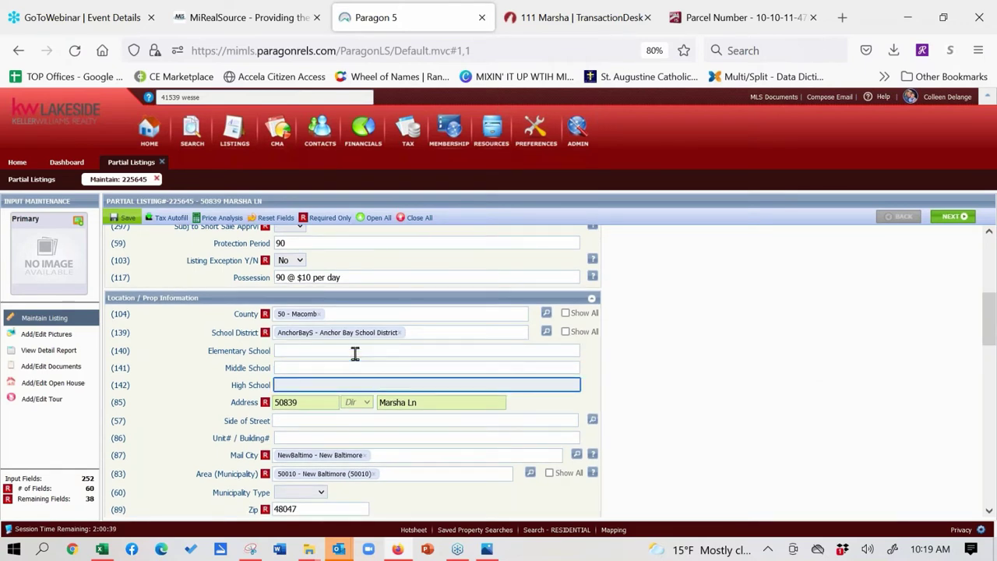
{"action": "key", "text": "Tab"}
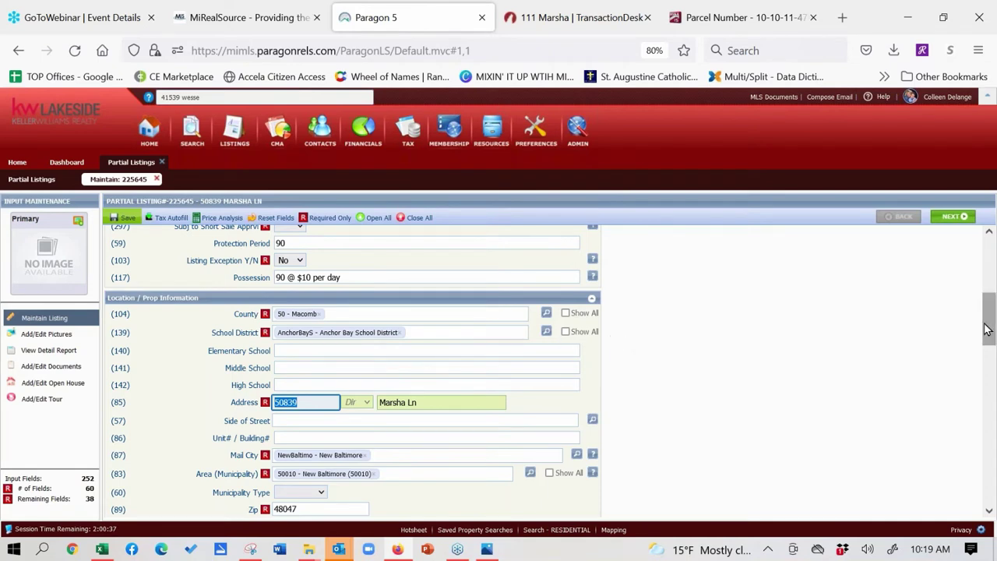
{"action": "left_click_drag", "start_coordinate": [986, 328], "coordinate": [979, 246]}
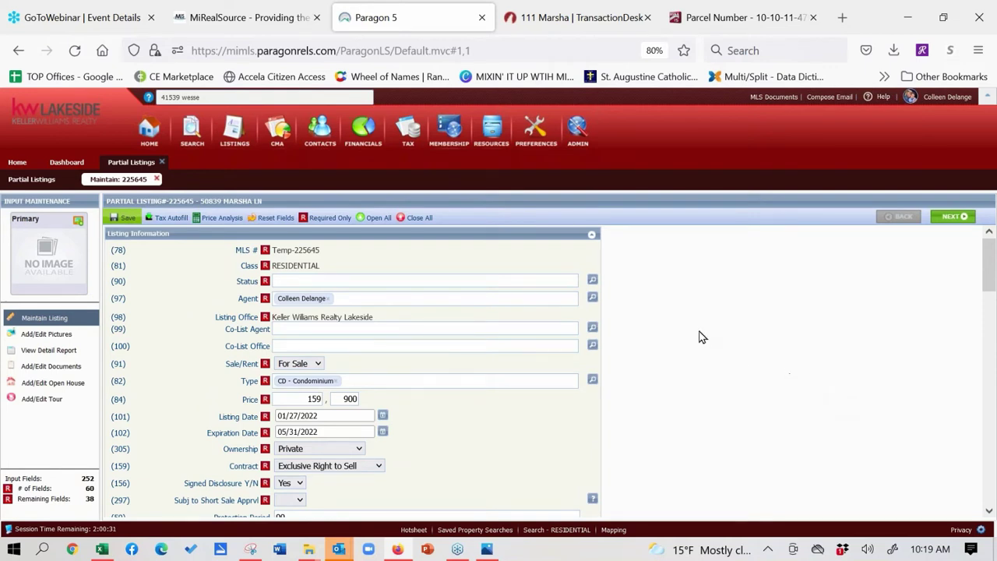
{"action": "left_click", "coordinate": [330, 218]}
{"action": "left_click", "coordinate": [594, 22]}
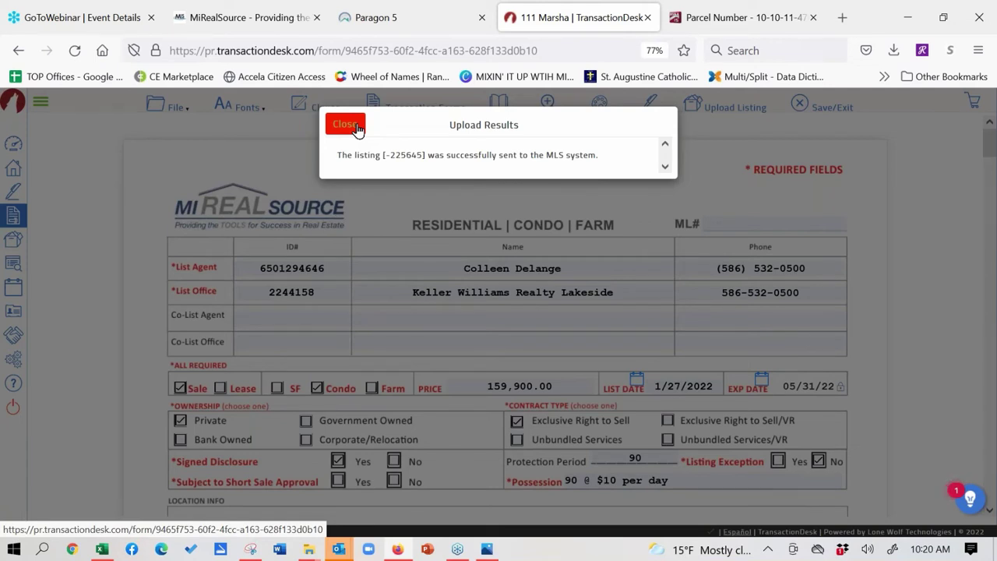
{"action": "left_click", "coordinate": [346, 125]}
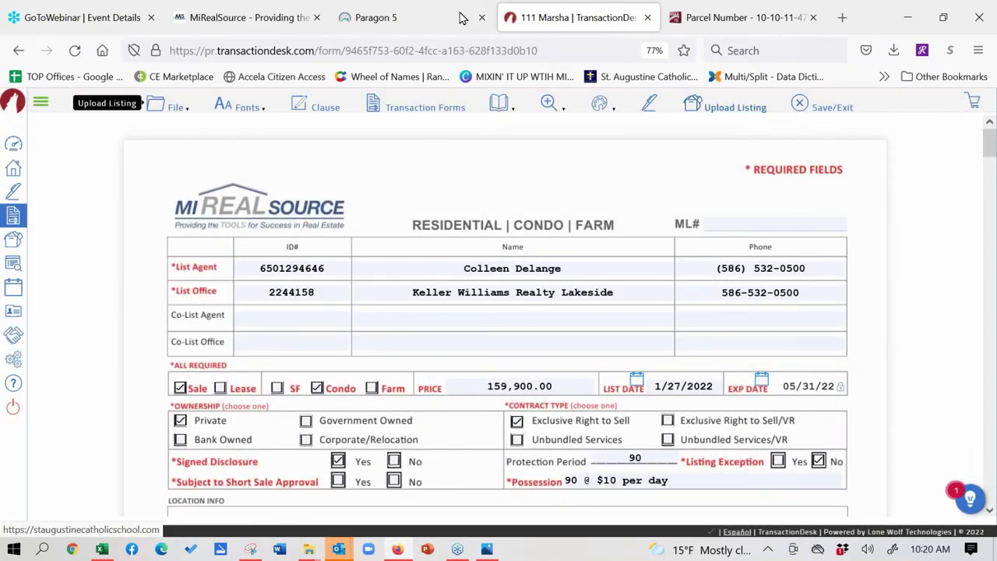
{"action": "left_click", "coordinate": [422, 19]}
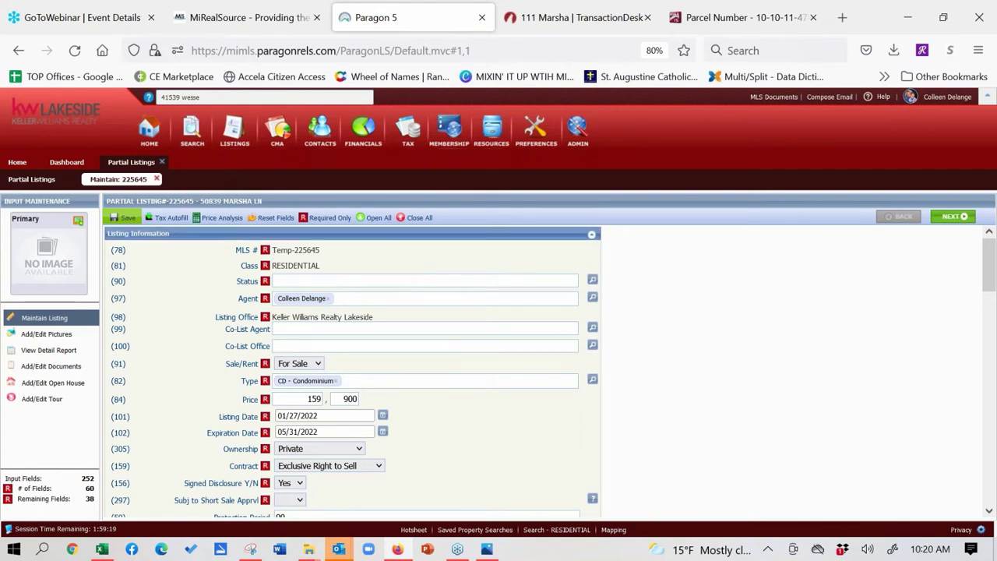
Save partial listing 225645 with Save Listing and close its Maintain tab
{"action": "mouse_move", "coordinate": [125, 223]}
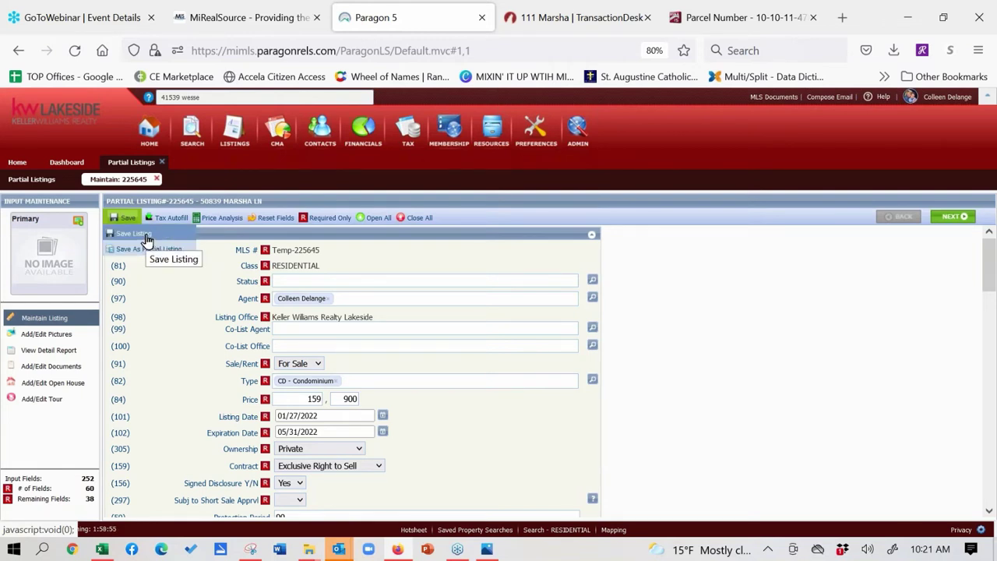
{"action": "left_click", "coordinate": [146, 234]}
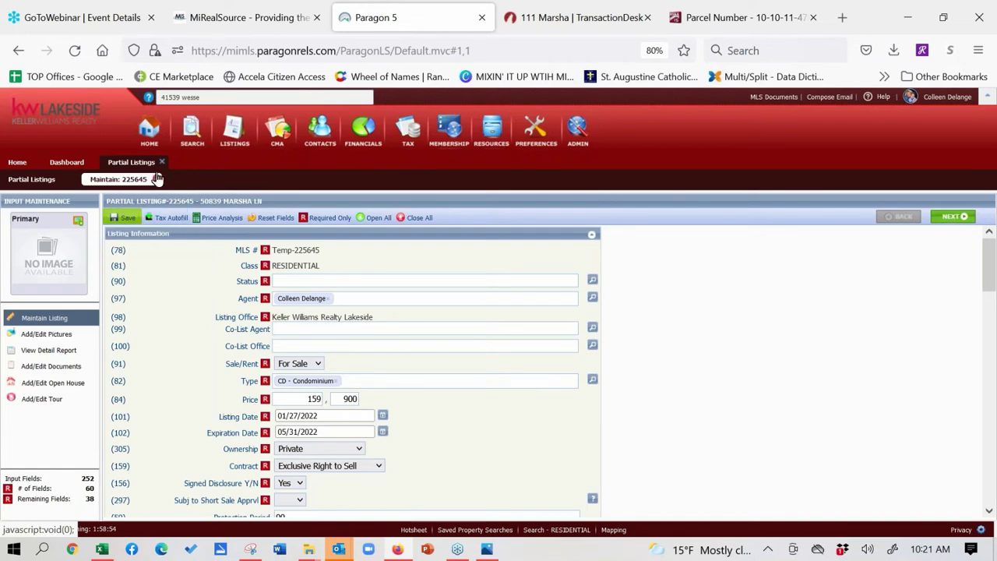
{"action": "left_click", "coordinate": [162, 162]}
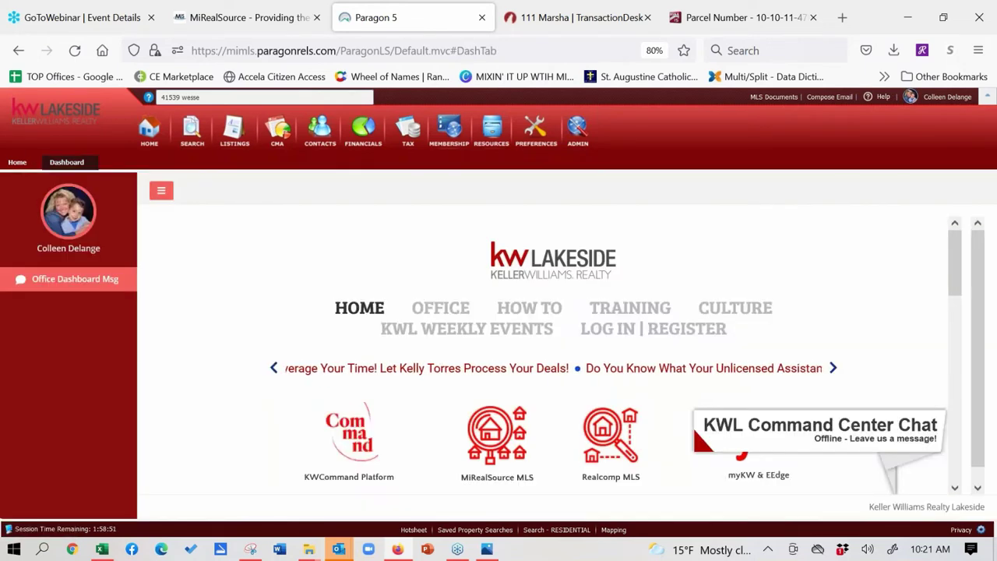
{"action": "left_click", "coordinate": [17, 162]}
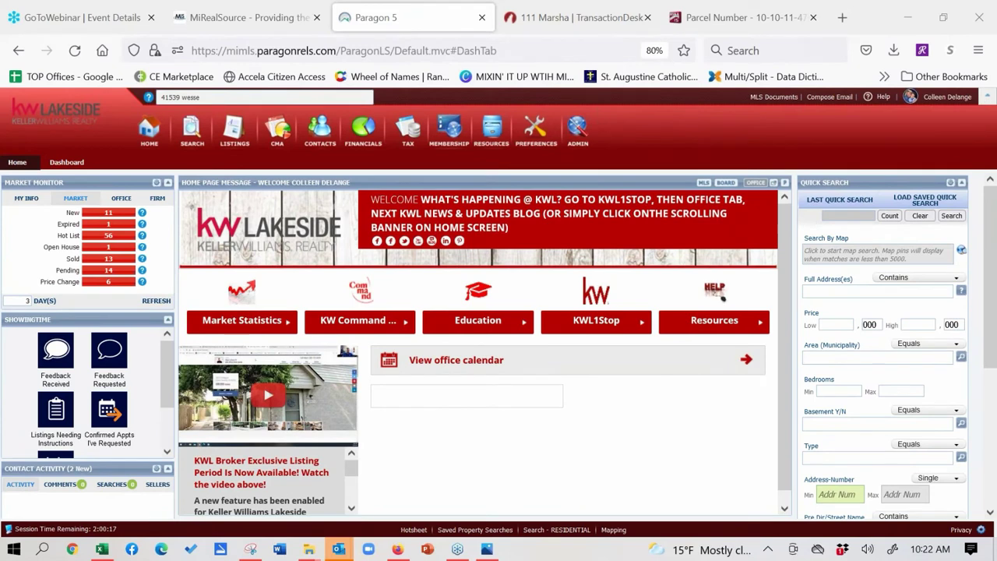
{"action": "left_click", "coordinate": [584, 22]}
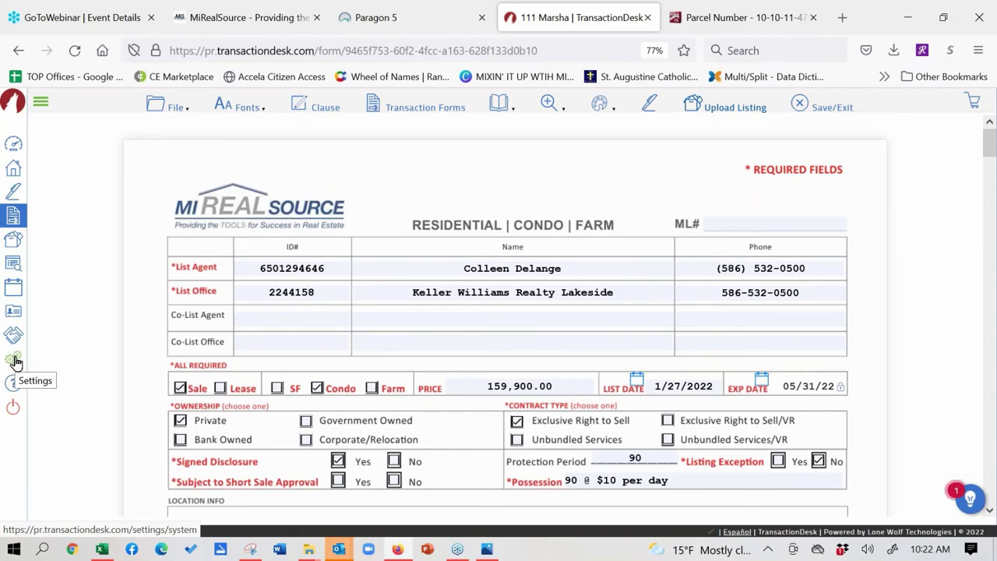
{"action": "left_click", "coordinate": [14, 359]}
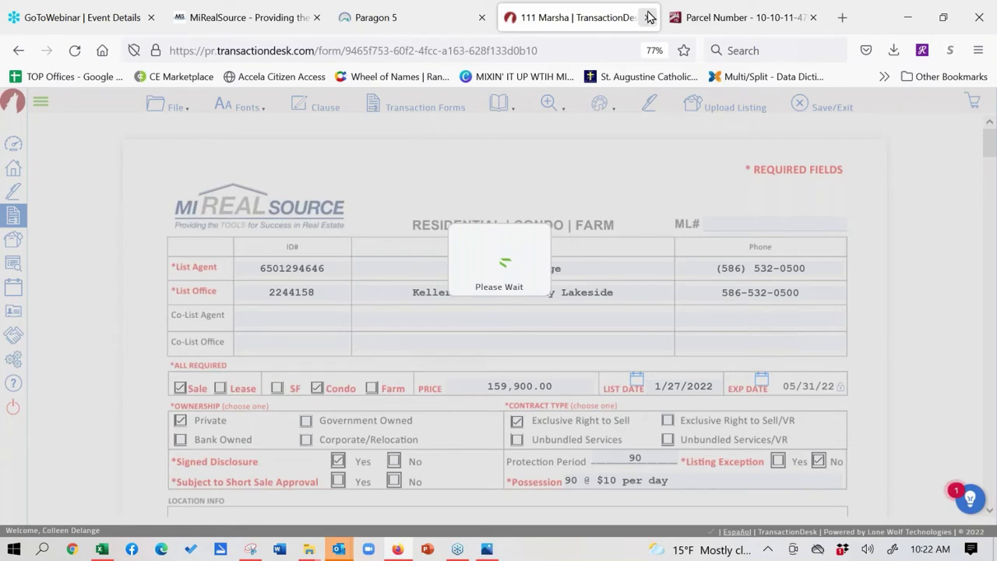
{"action": "left_click", "coordinate": [649, 18]}
{"action": "left_click", "coordinate": [646, 18]}
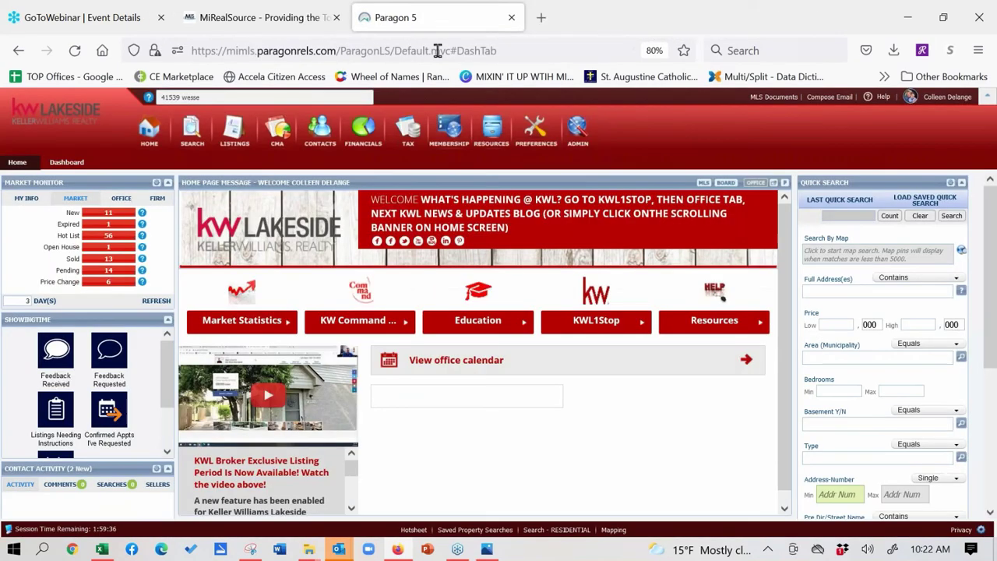
Launch TransactionDesk from Resources > Online Forms, loading its Broker Dashboard in a new tab
{"action": "mouse_move", "coordinate": [495, 137]}
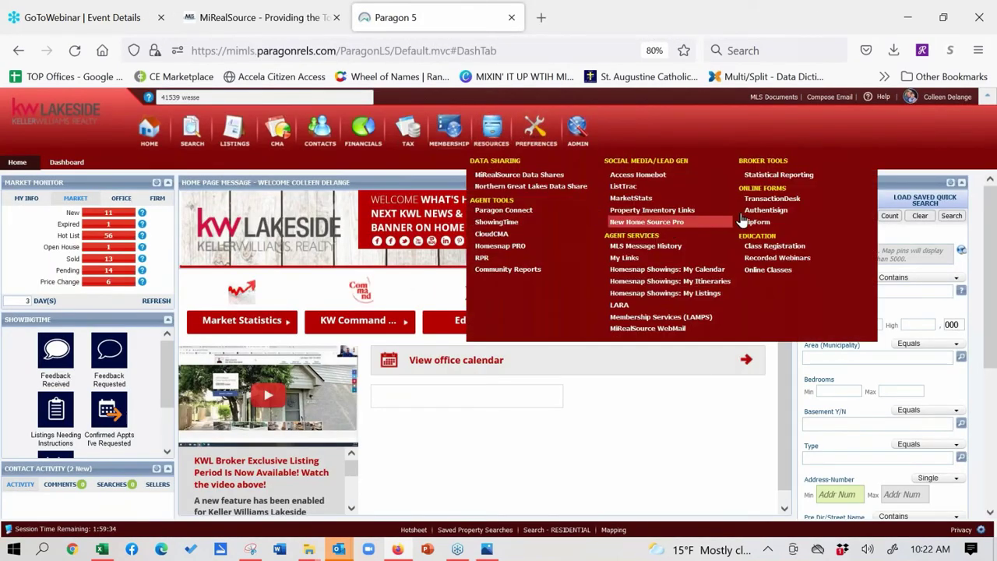
{"action": "left_click", "coordinate": [773, 198]}
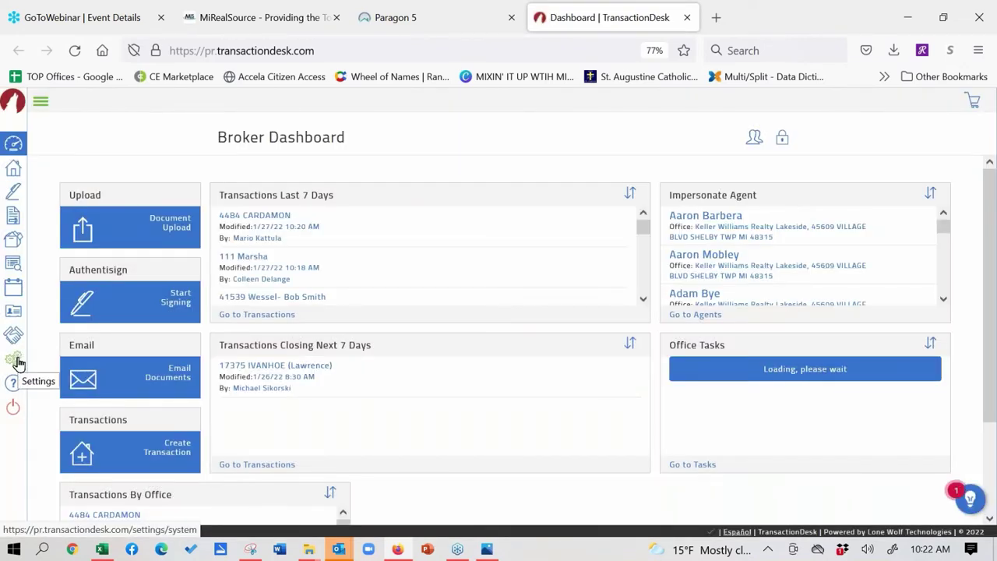
Review the Transaction Templates in Settings, then open the Transactions list showing 7 results
{"action": "left_click", "coordinate": [15, 359]}
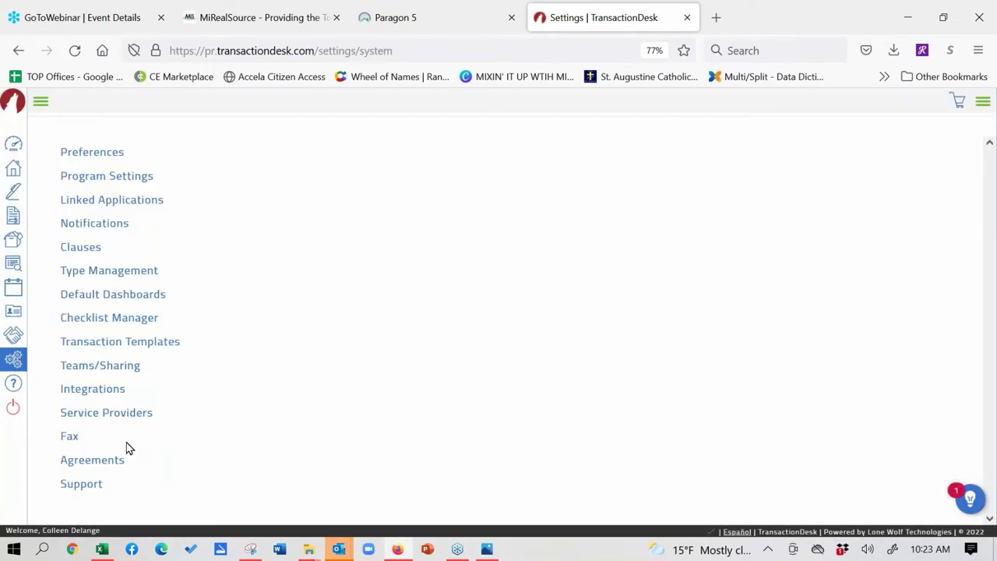
{"action": "left_click", "coordinate": [108, 342]}
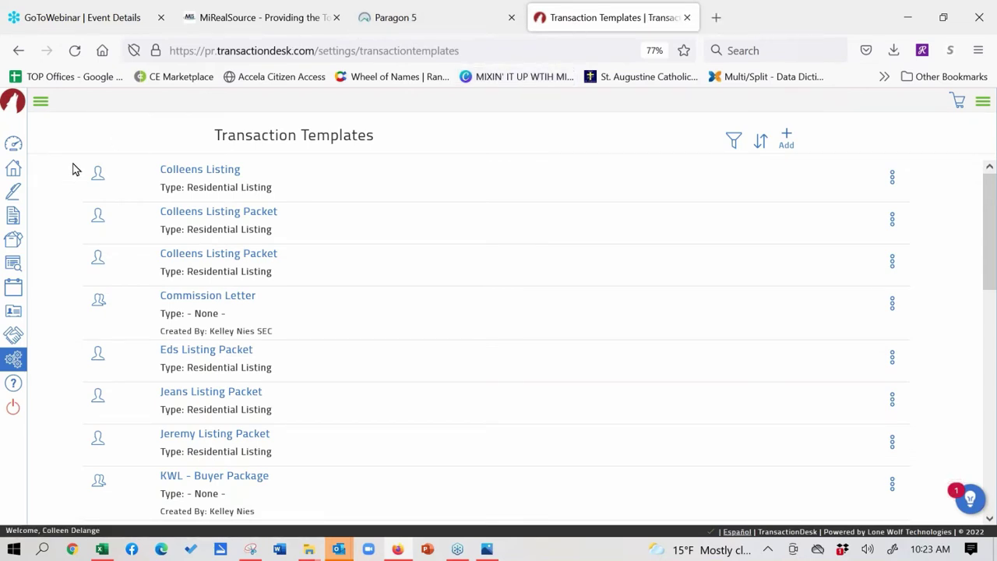
{"action": "left_click", "coordinate": [13, 168]}
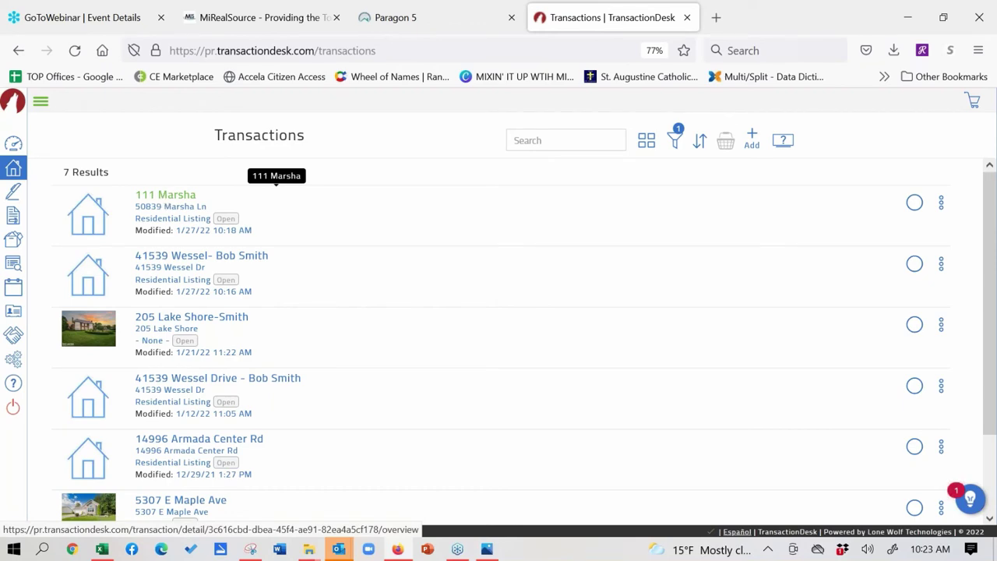
{"action": "left_click", "coordinate": [164, 200]}
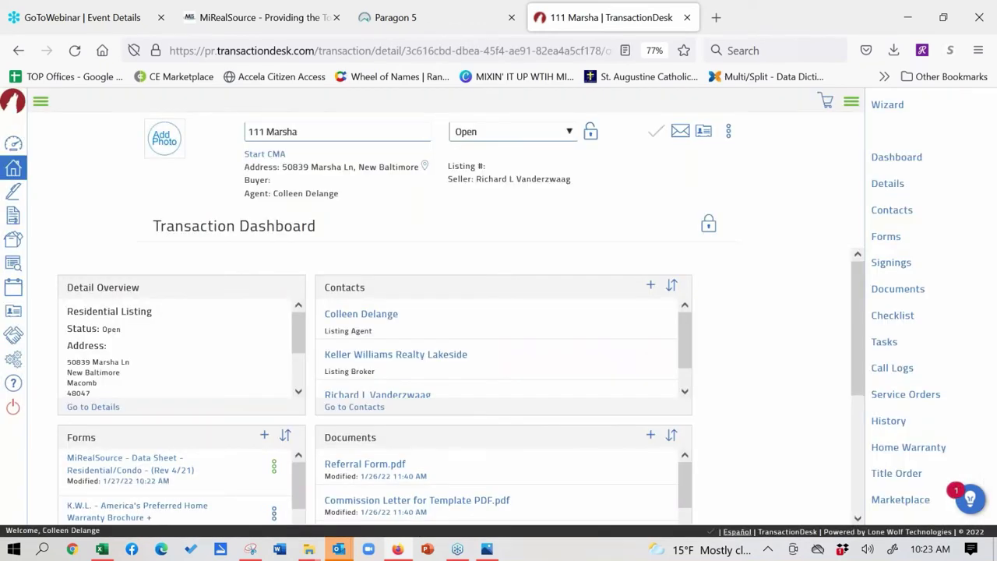
{"action": "mouse_move", "coordinate": [299, 470]}
{"action": "left_mouse_down"}
{"action": "mouse_move", "coordinate": [310, 560]}
{"action": "mouse_move", "coordinate": [304, 467]}
{"action": "left_mouse_up"}
{"action": "left_click", "coordinate": [411, 14]}
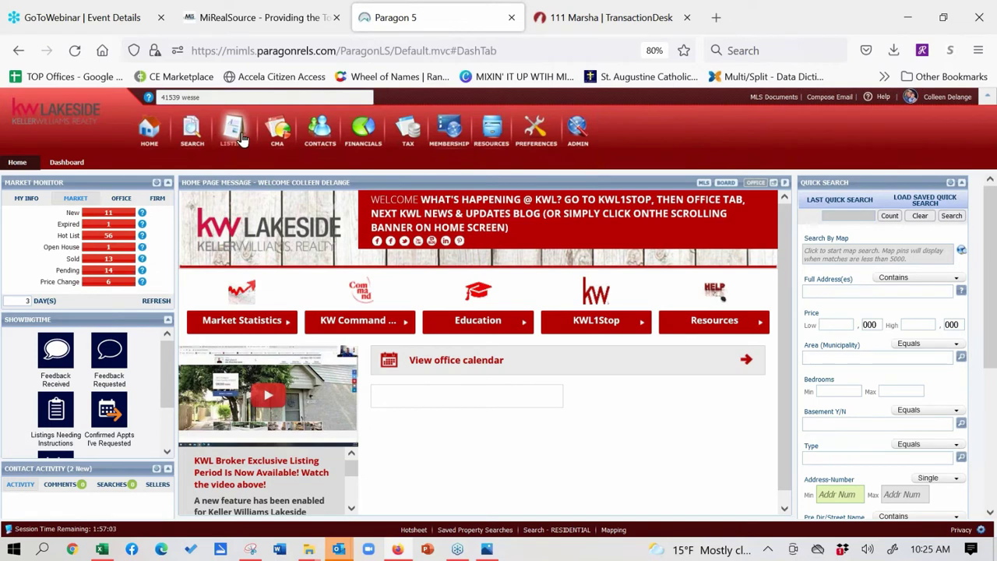
Bring up the Listings dropdown menu from the KW Lakeside home dashboard
{"action": "mouse_move", "coordinate": [242, 137]}
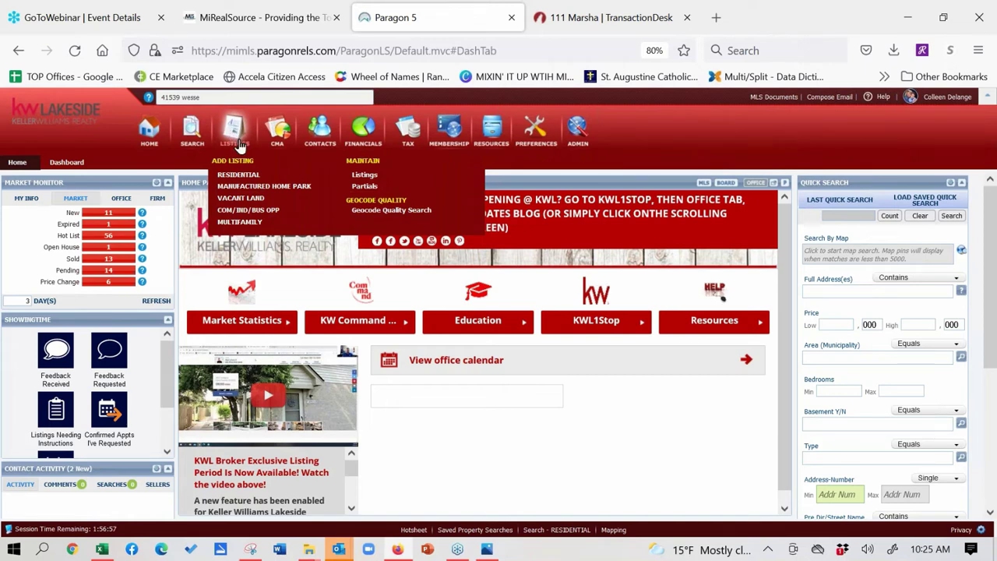
Open the Listings > Maintain > Partials search with Listing Owner set to My Listings
{"action": "left_click", "coordinate": [359, 187]}
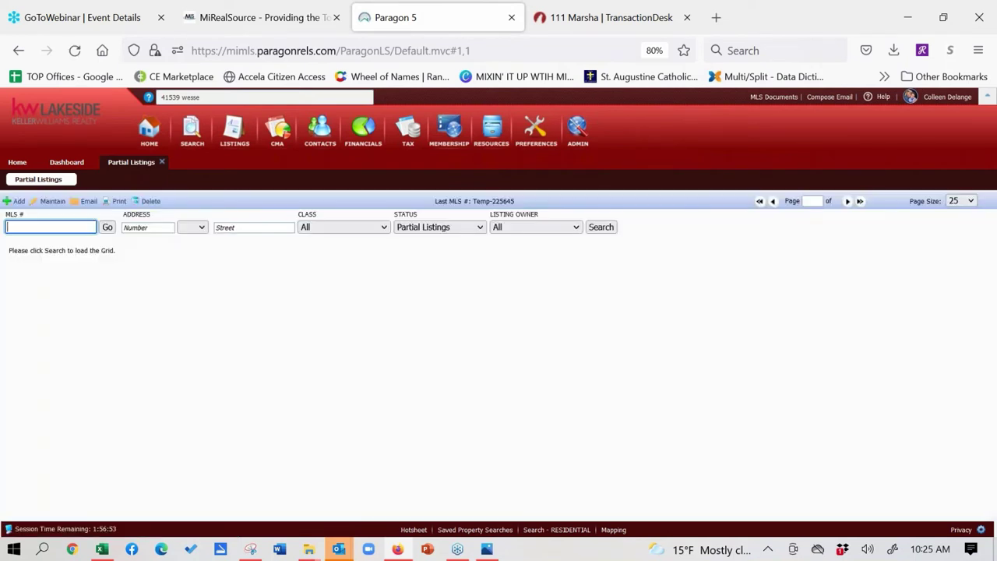
{"action": "left_click", "coordinate": [576, 227]}
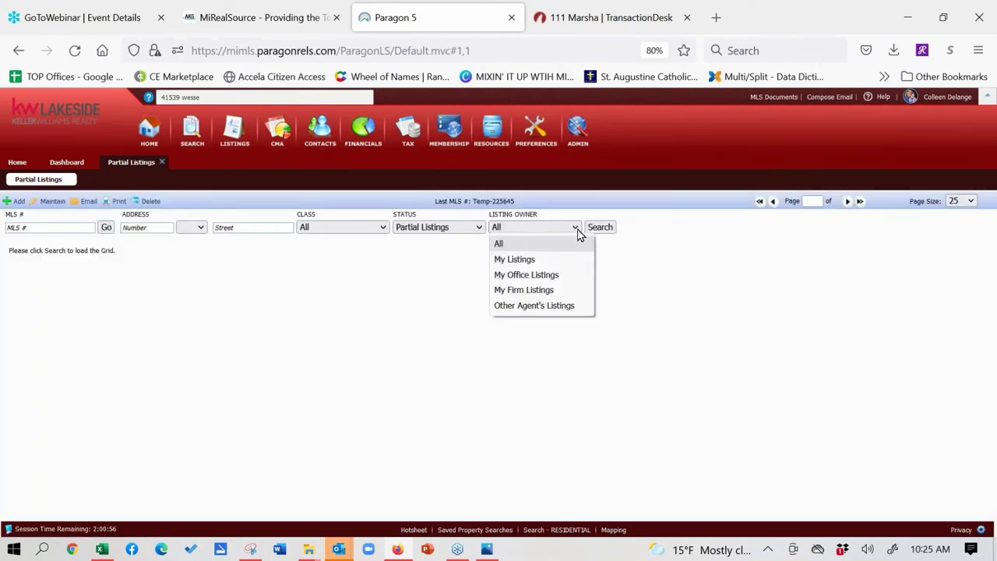
{"action": "left_click", "coordinate": [556, 261]}
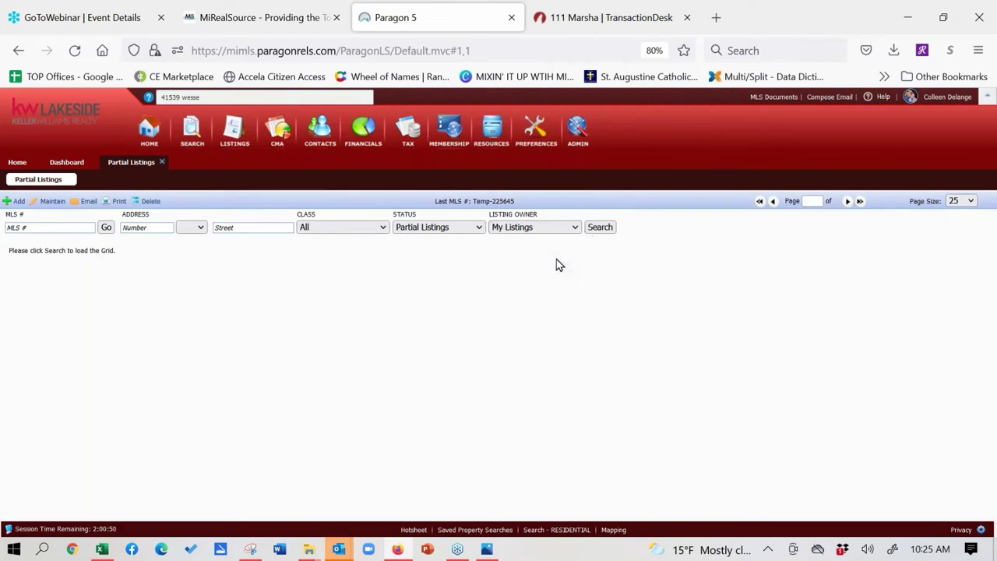
{"action": "left_click", "coordinate": [602, 227]}
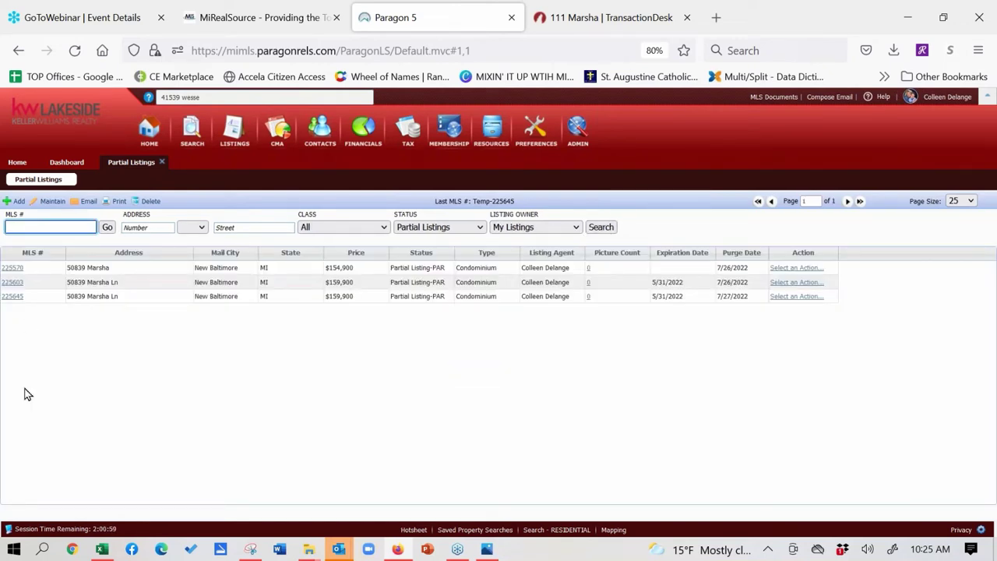
{"action": "left_click", "coordinate": [12, 284]}
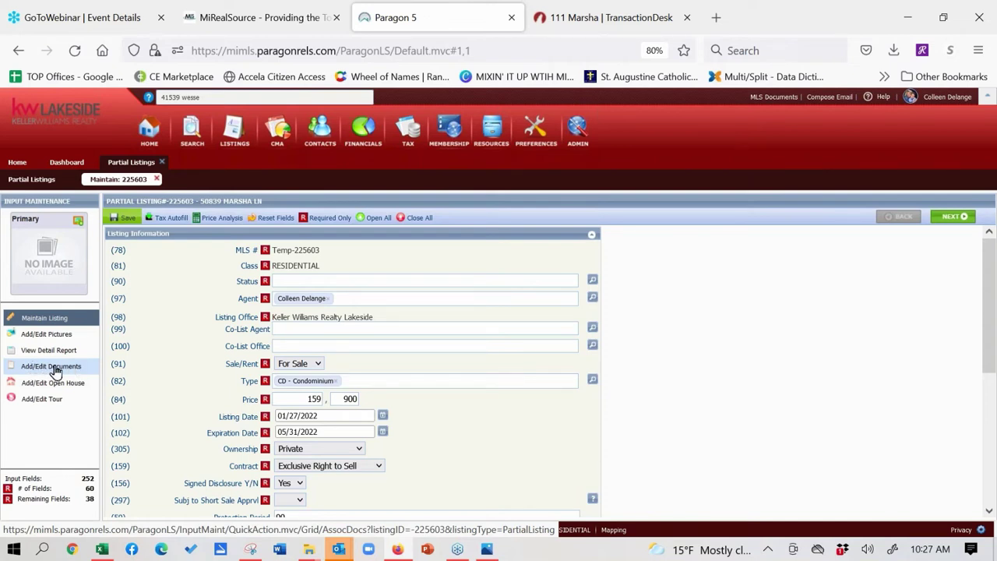
Open Add/Edit Documents to view listing 225603's empty Documents grid
{"action": "left_click", "coordinate": [53, 367]}
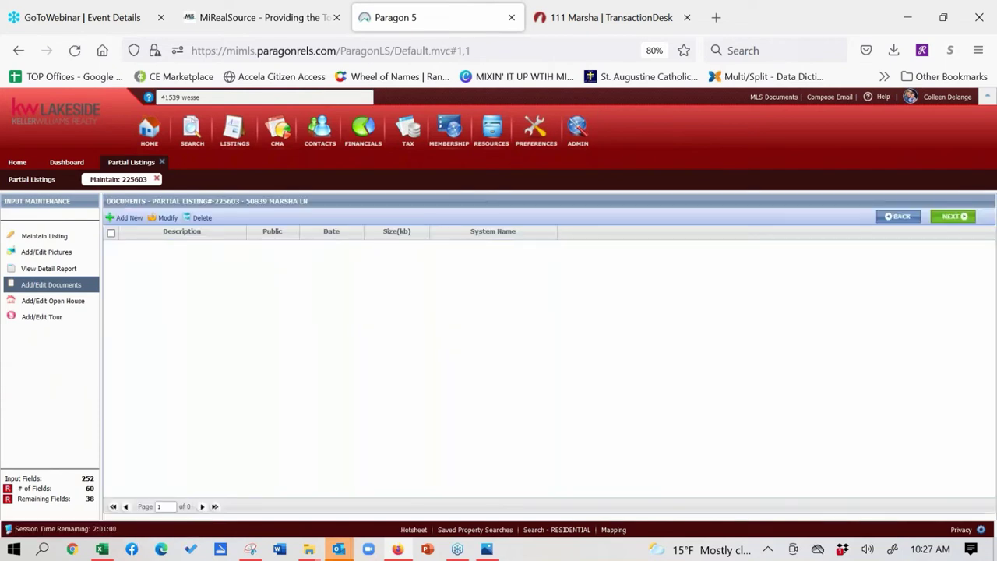
Start a new document entry described as 'SD & LB'
{"action": "left_click", "coordinate": [129, 219]}
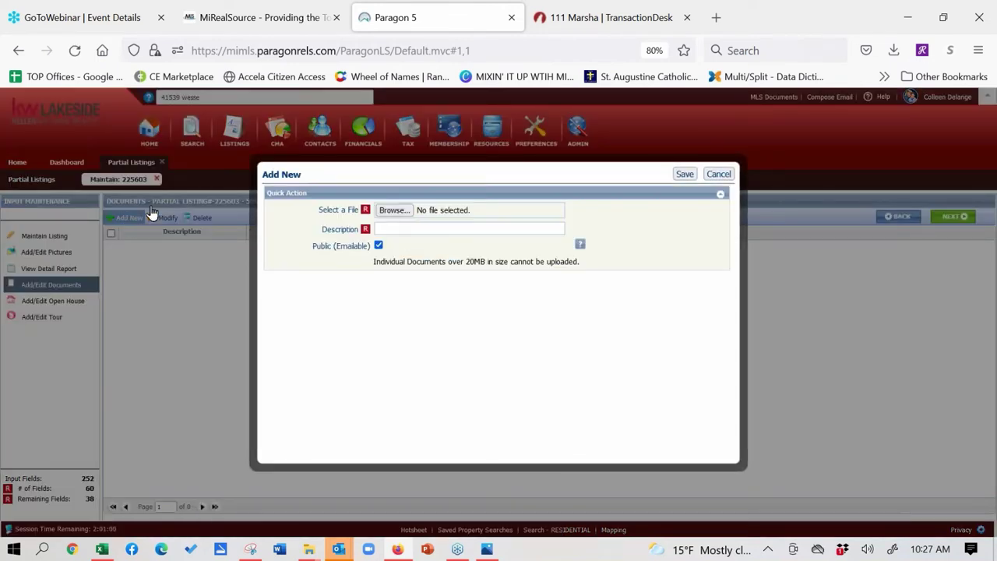
{"action": "left_click", "coordinate": [408, 229]}
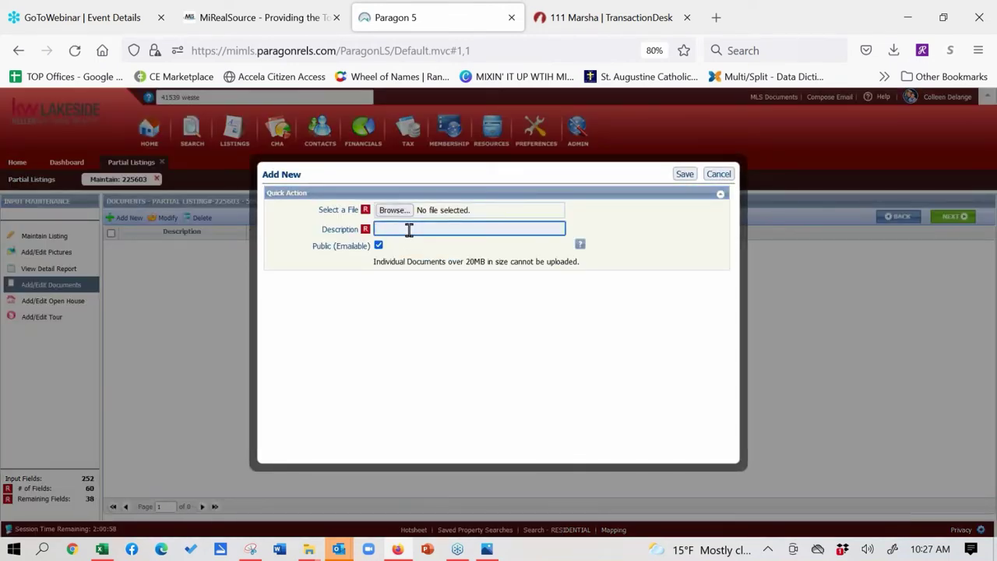
{"action": "type", "text": "SD & LB"}
{"action": "left_click", "coordinate": [395, 210]}
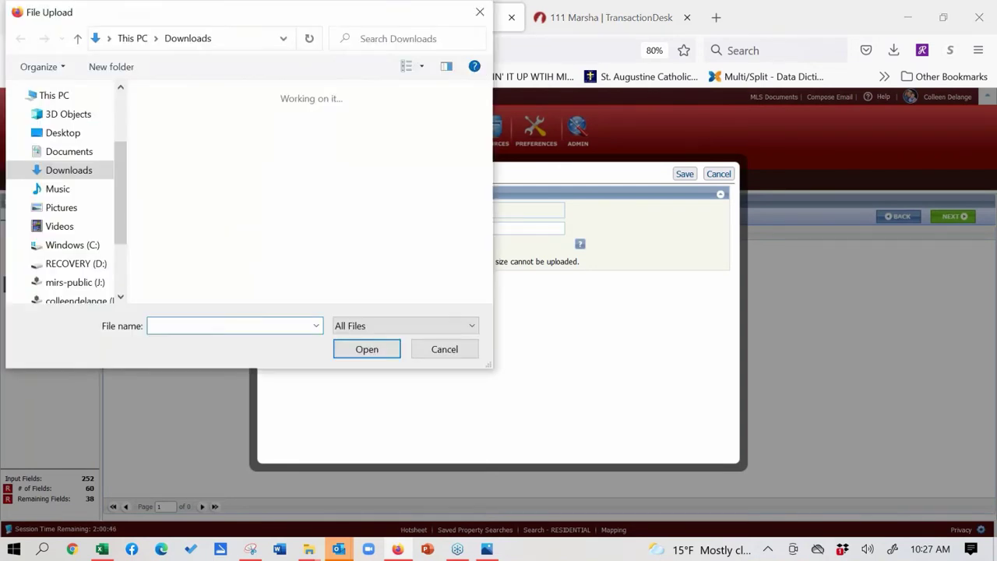
{"action": "left_click", "coordinate": [82, 138]}
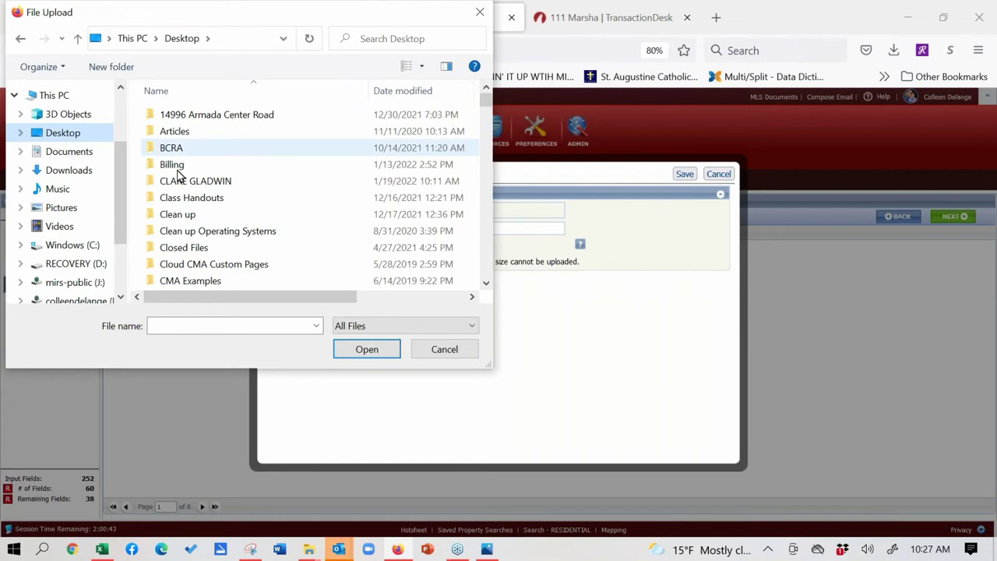
{"action": "double_click", "coordinate": [199, 247]}
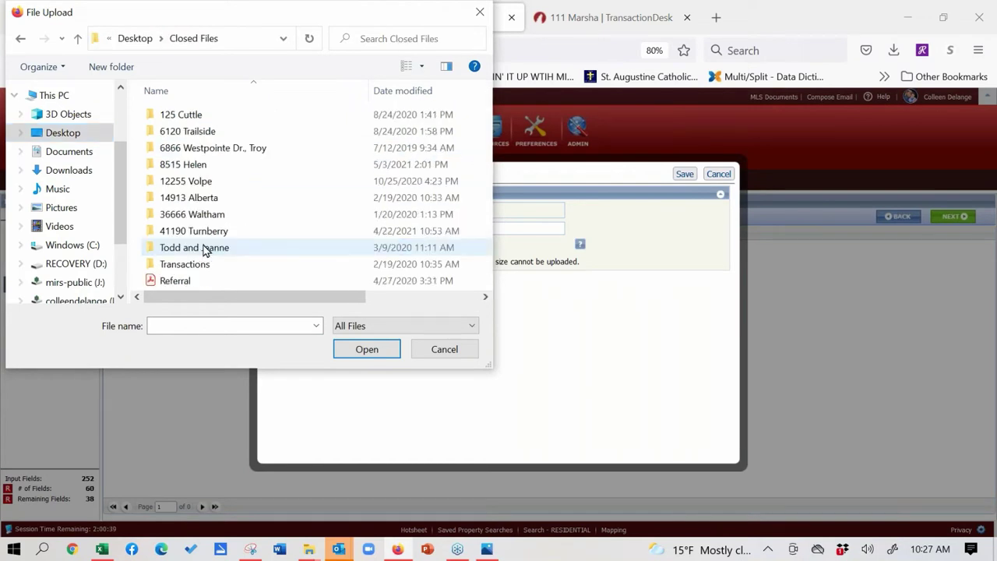
{"action": "double_click", "coordinate": [187, 132]}
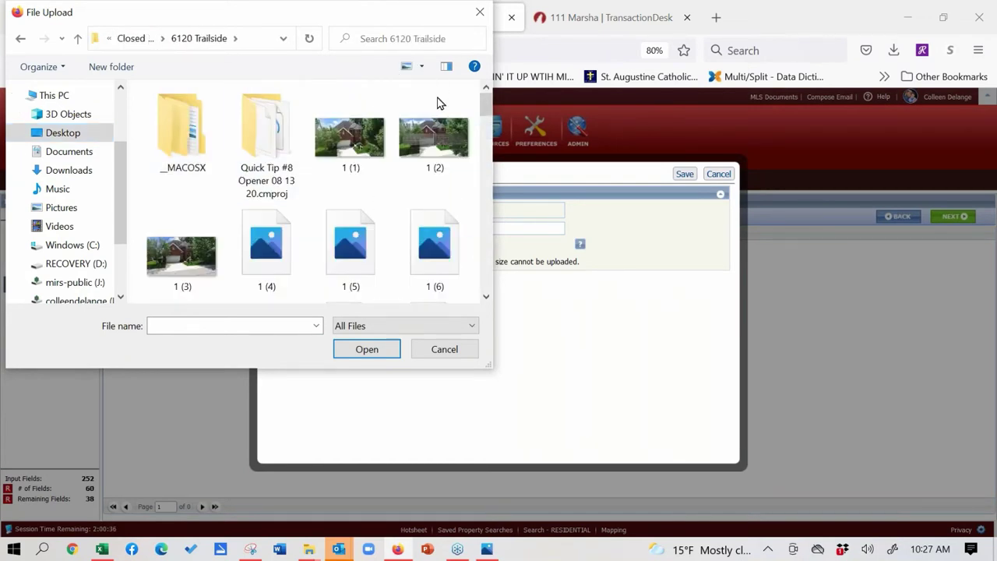
{"action": "left_click_drag", "start_coordinate": [486, 99], "coordinate": [487, 278]}
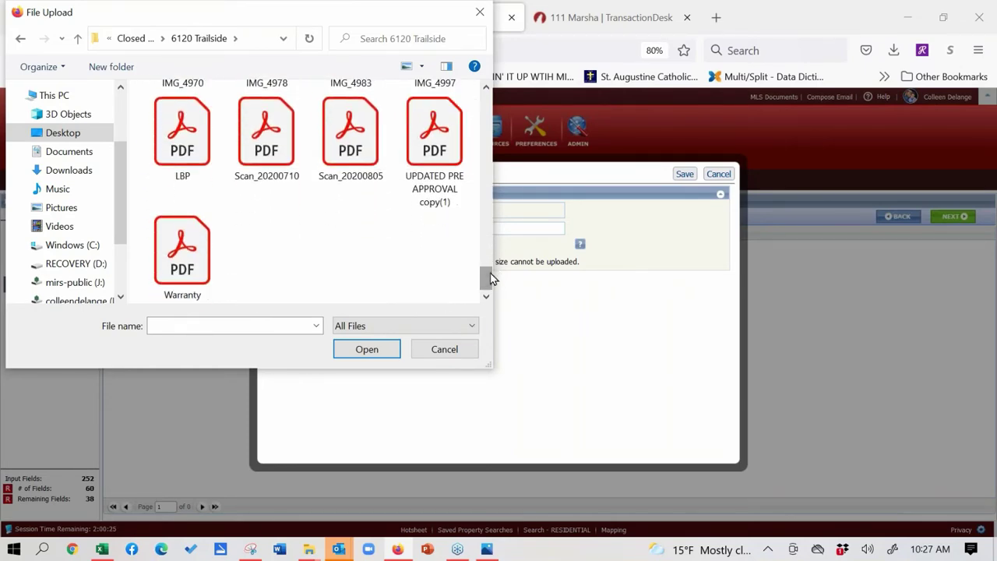
{"action": "double_click", "coordinate": [194, 144]}
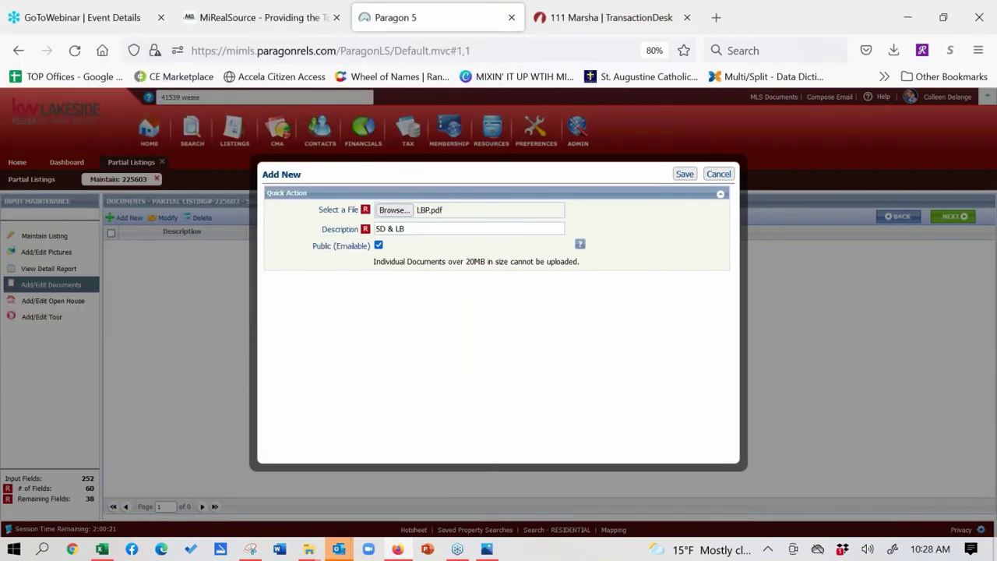
Save the SD & LB document, close the Partial Listings tab and return Home
{"action": "left_click", "coordinate": [683, 174]}
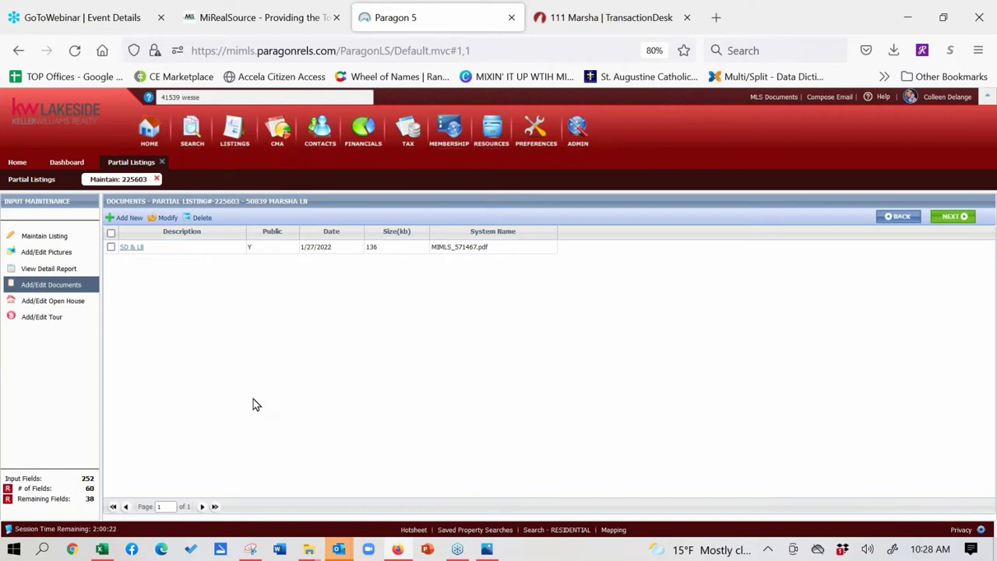
{"action": "left_click", "coordinate": [162, 162]}
{"action": "left_click", "coordinate": [29, 161]}
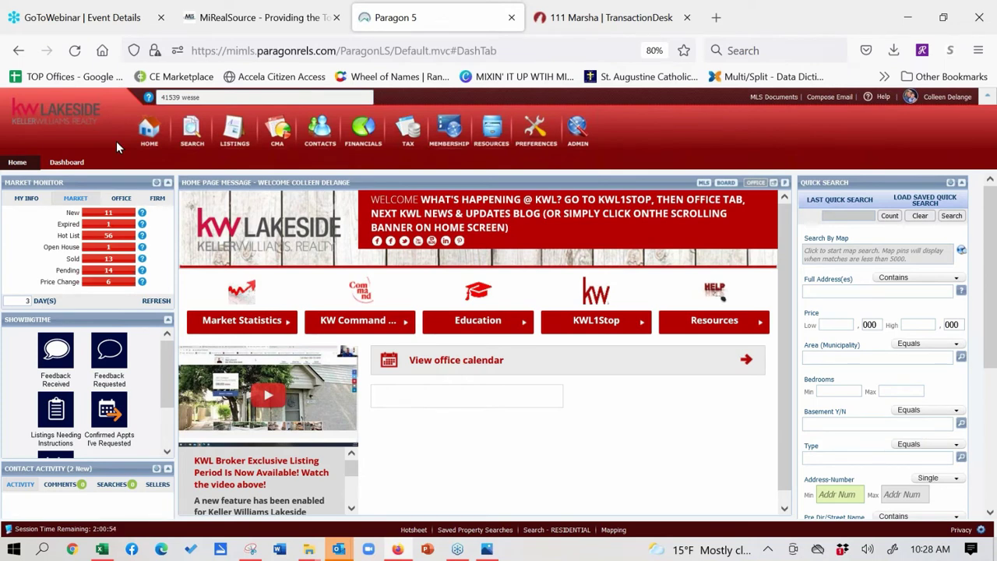
Start a new Residential listing and open its Macomb County Tax Autofill search
{"action": "left_click", "coordinate": [240, 139]}
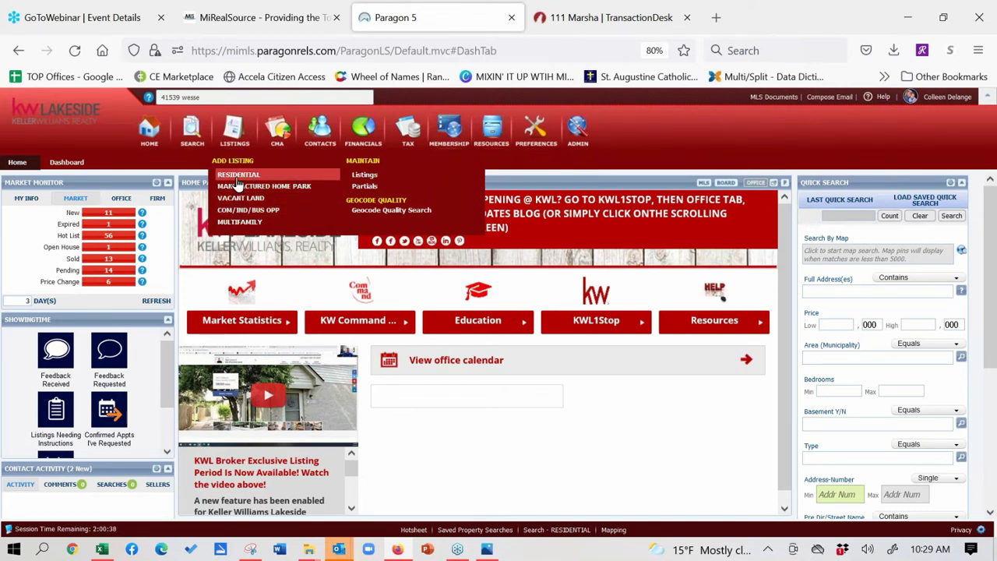
{"action": "left_click", "coordinate": [239, 176]}
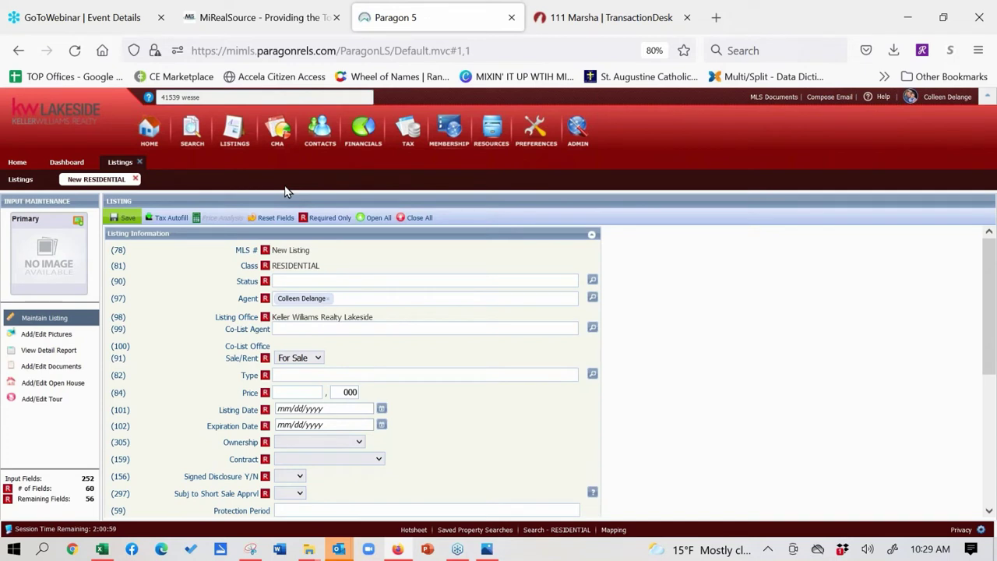
{"action": "left_click", "coordinate": [168, 221]}
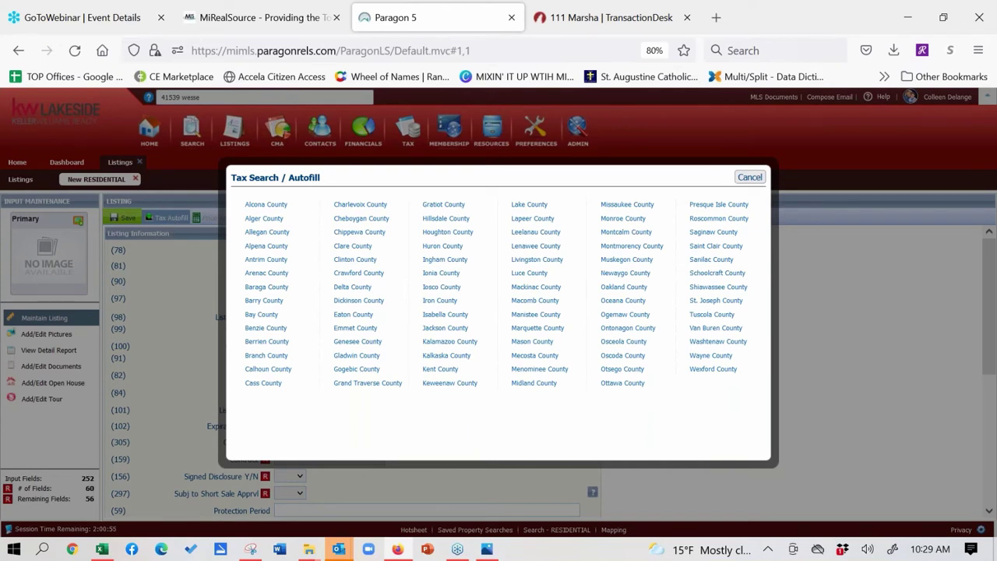
{"action": "left_click", "coordinate": [533, 304]}
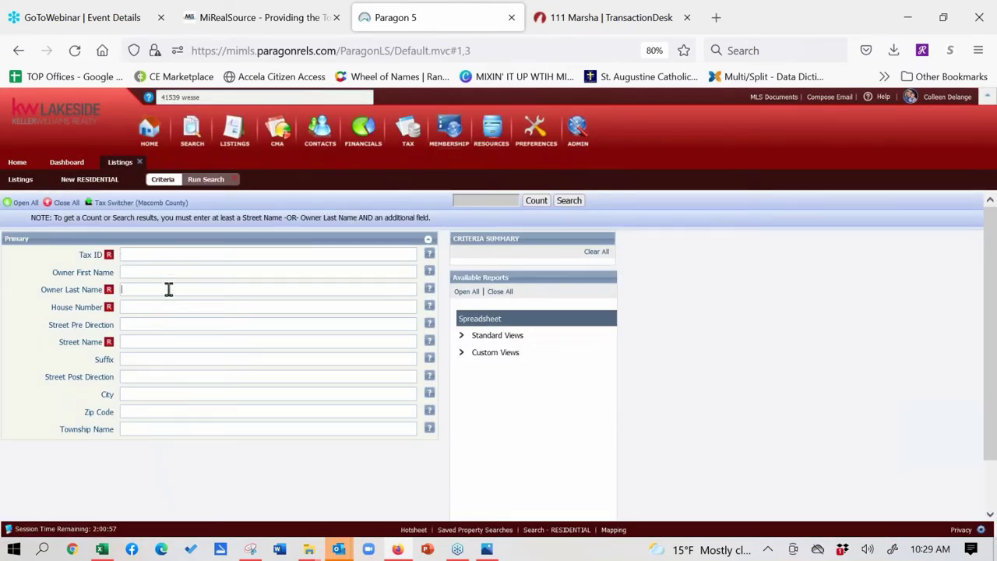
{"action": "left_click", "coordinate": [168, 288]}
{"action": "left_click", "coordinate": [164, 310]}
{"action": "left_click", "coordinate": [148, 339]}
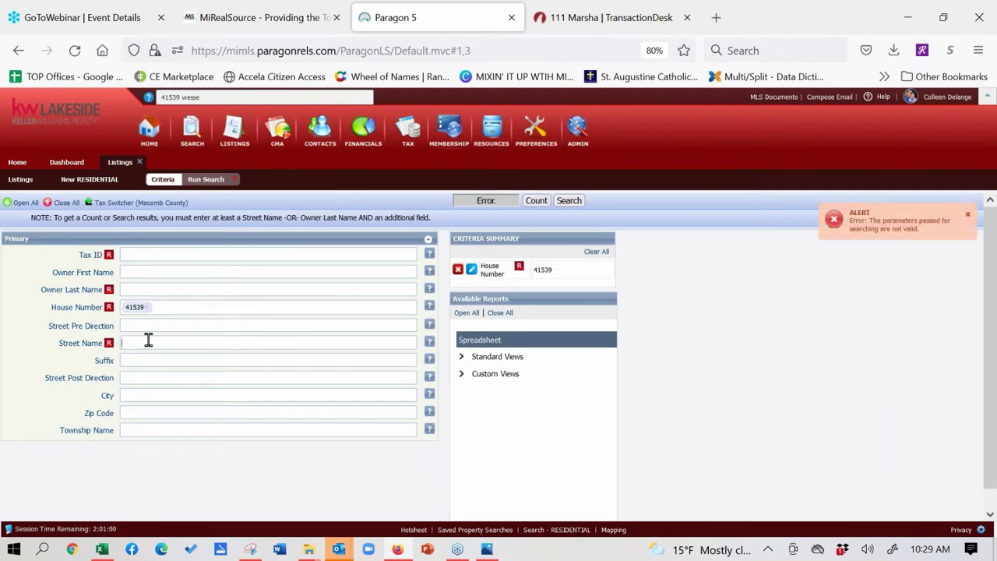
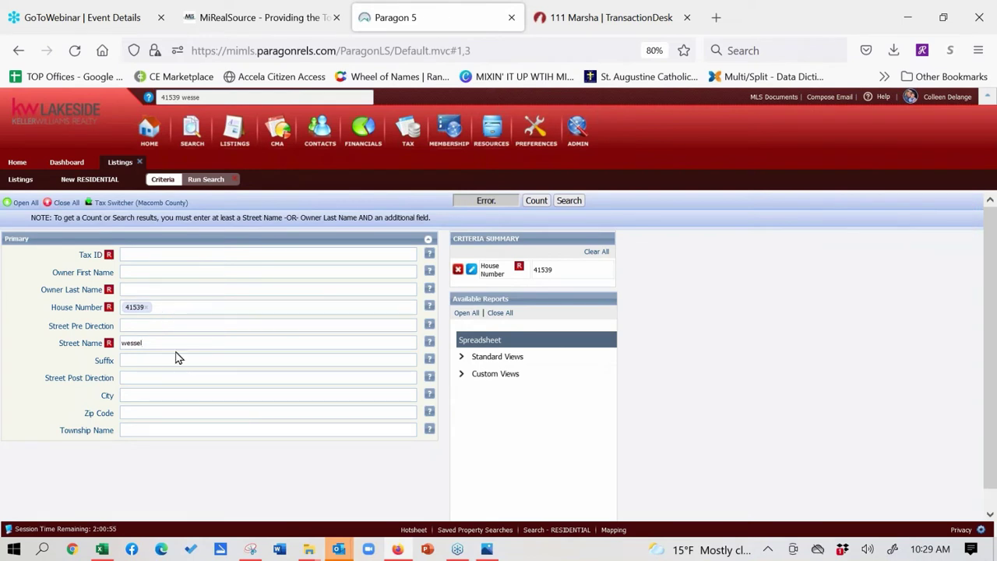
{"action": "left_click", "coordinate": [569, 200]}
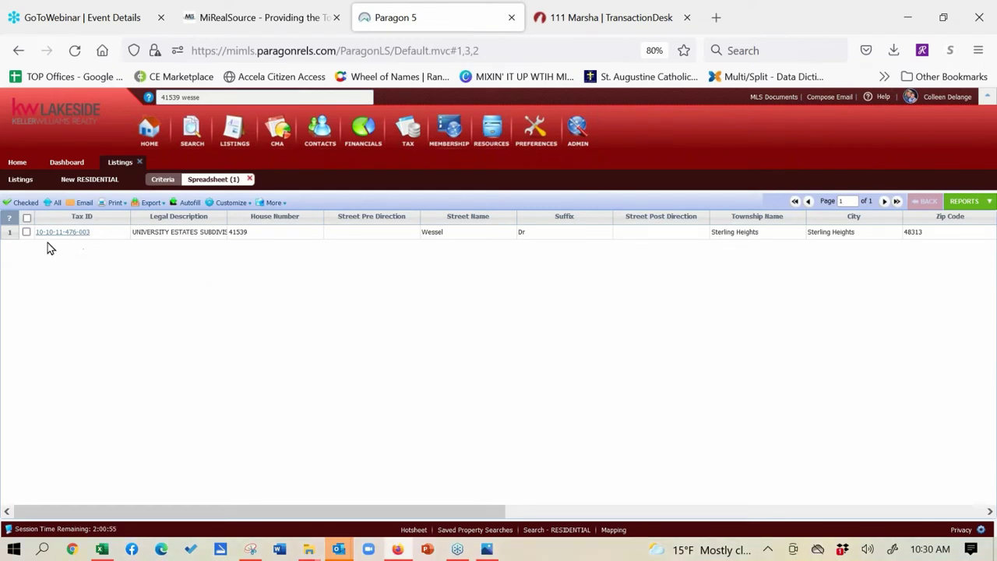
{"action": "left_click", "coordinate": [27, 232]}
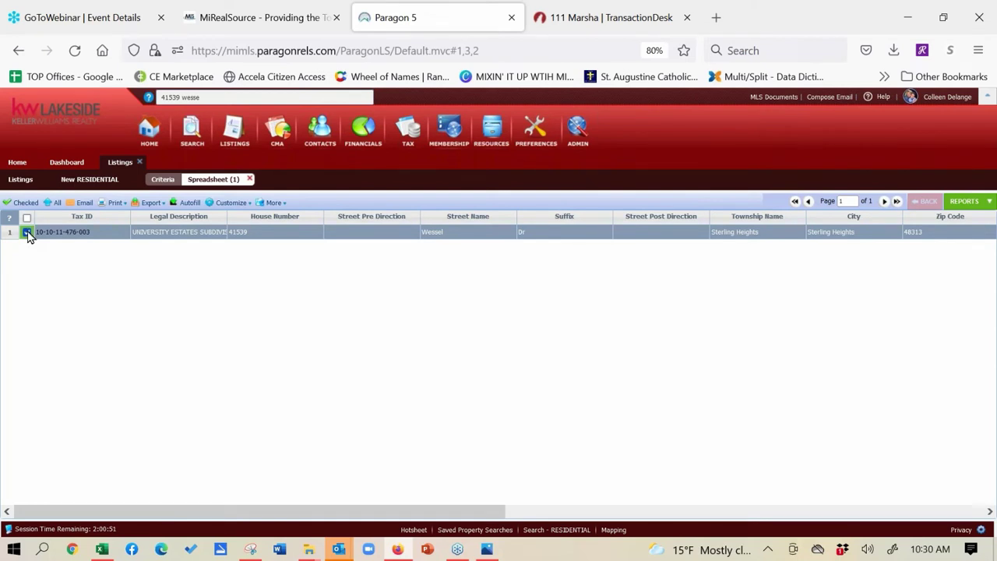
{"action": "left_click", "coordinate": [187, 203]}
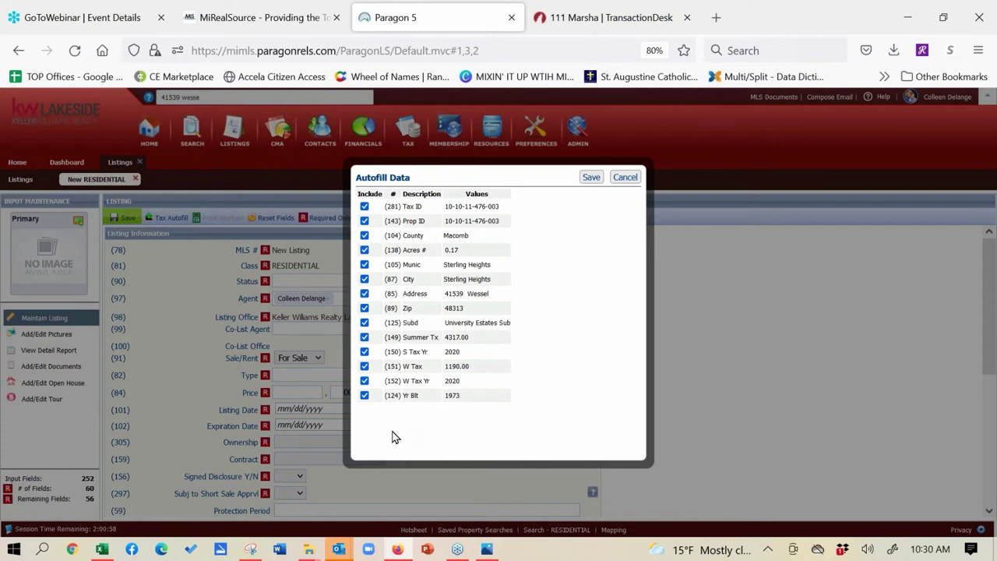
{"action": "left_click", "coordinate": [366, 396]}
{"action": "left_click", "coordinate": [366, 395]}
{"action": "left_click", "coordinate": [591, 177]}
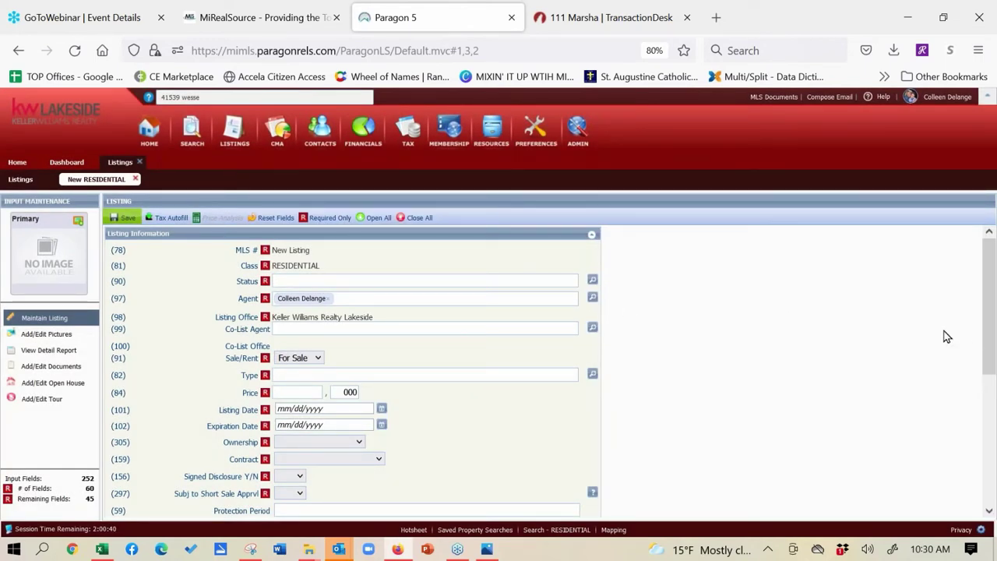
Review the autofilled Location / Prop Information address fields, then return Home
{"action": "left_click_drag", "start_coordinate": [989, 337], "coordinate": [989, 412]}
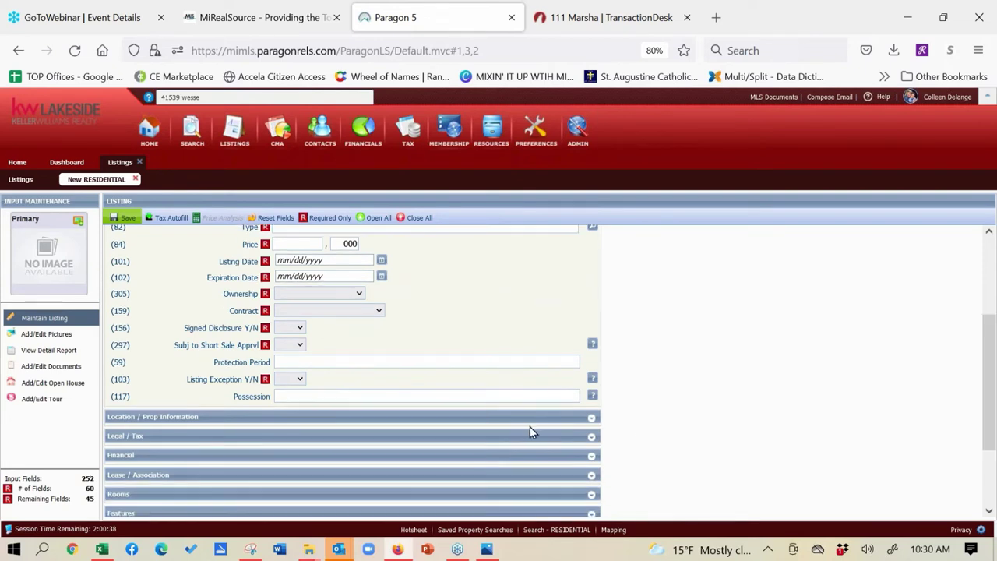
{"action": "left_click", "coordinate": [590, 417]}
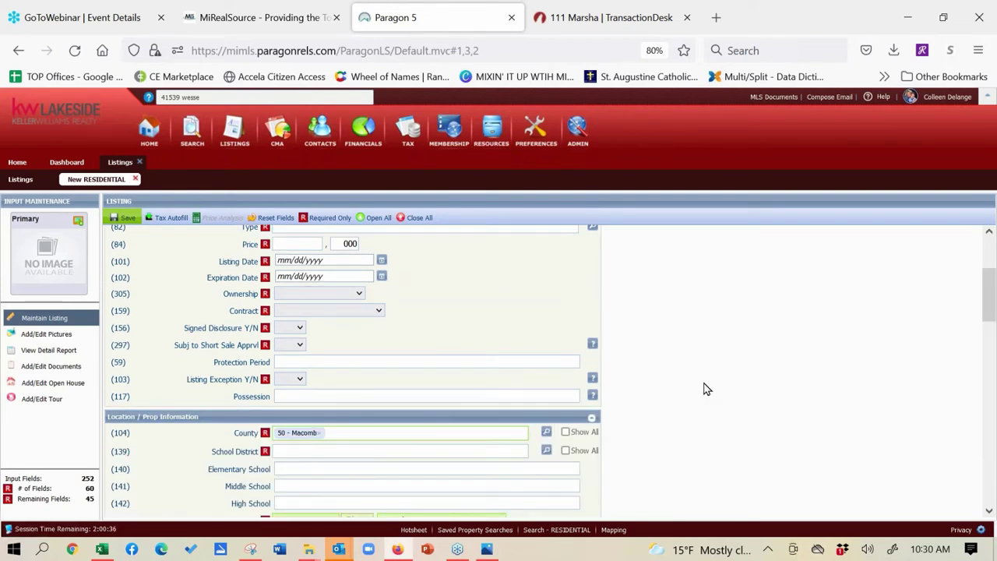
{"action": "scroll", "coordinate": [147, 473], "scroll_direction": "down", "scroll_amount": 5}
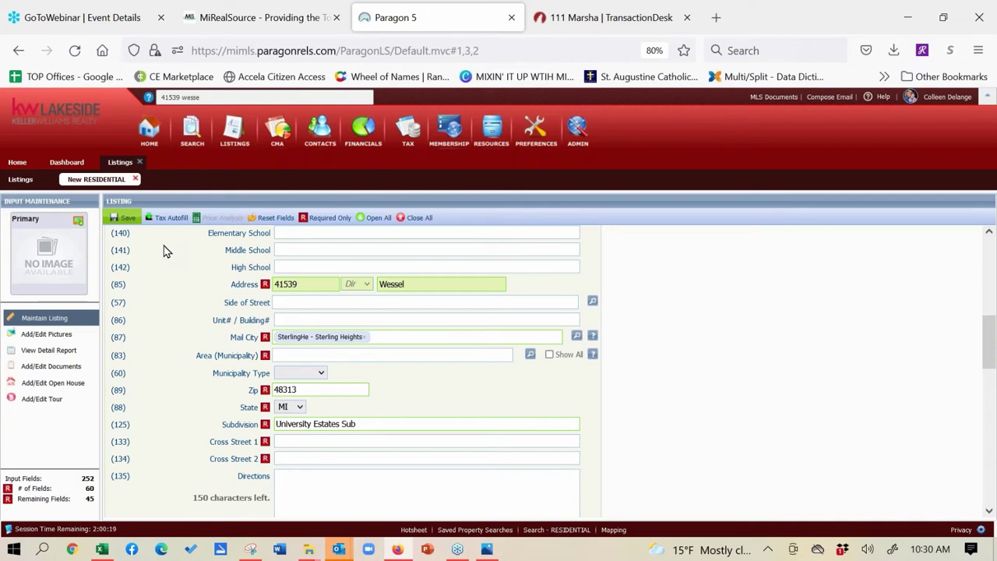
{"action": "left_click", "coordinate": [314, 300]}
{"action": "key", "text": "Tab"}
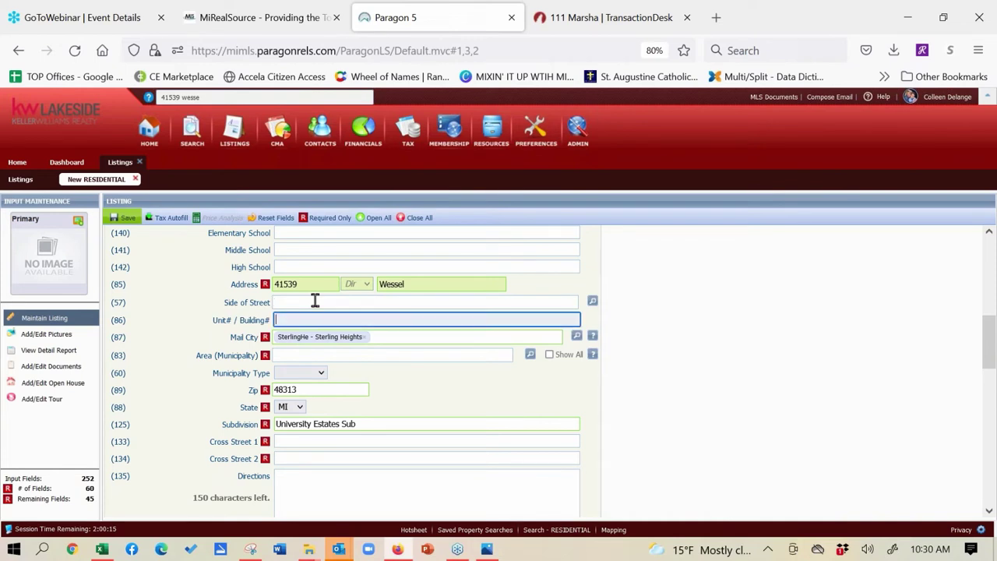
{"action": "key", "text": "Tab"}
{"action": "key", "text": "Tab"}
{"action": "key", "text": "Tab"}
{"action": "key", "text": "Tab"}
{"action": "key", "text": "Tab"}
{"action": "key", "text": "Tab"}
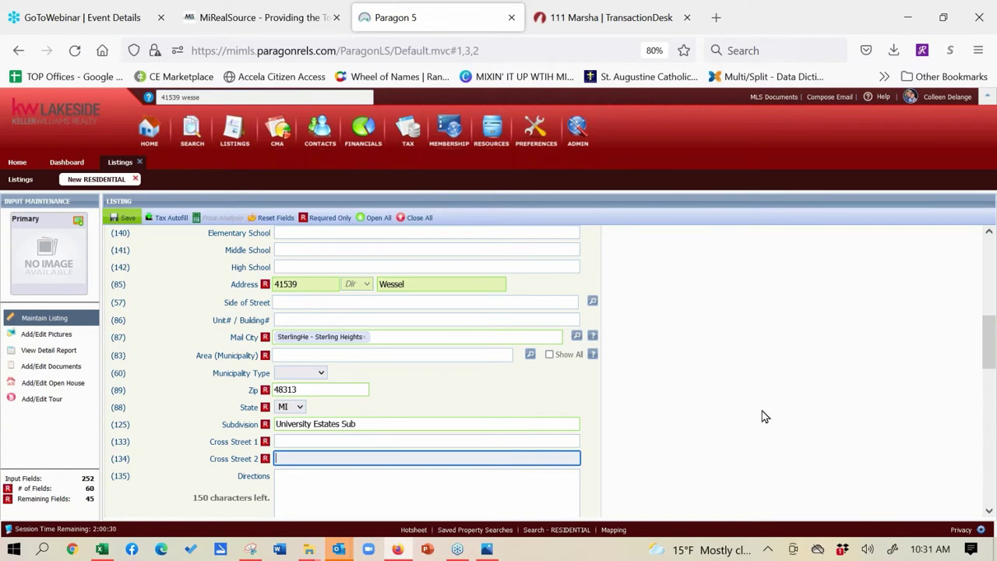
{"action": "scroll", "coordinate": [762, 417], "scroll_direction": "up", "scroll_amount": 15}
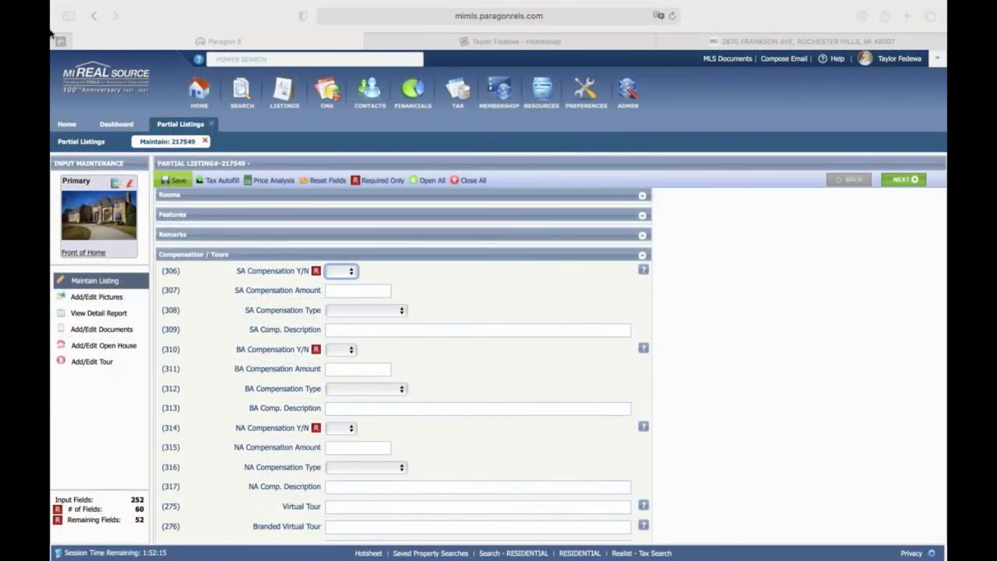
{"action": "left_click", "coordinate": [69, 124]}
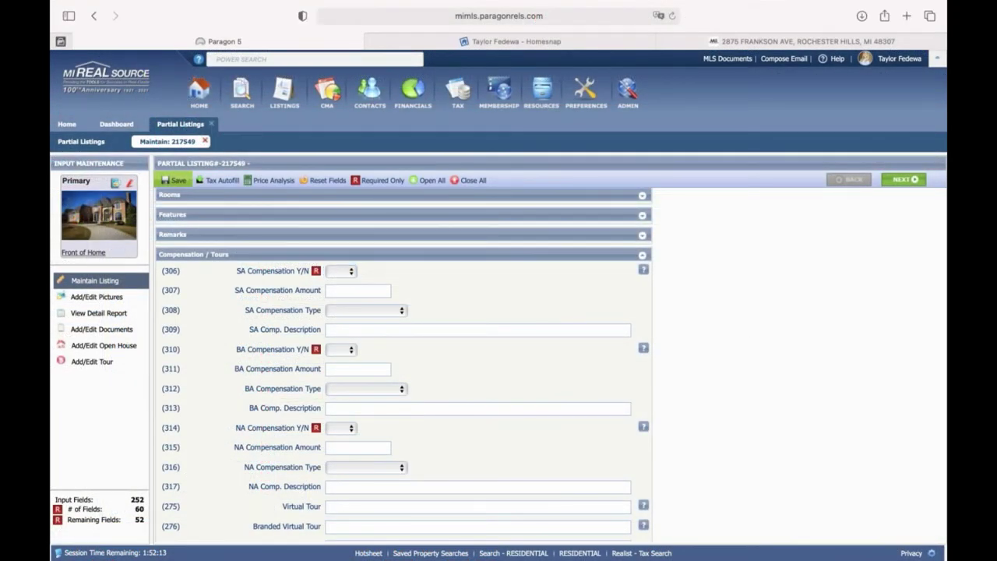
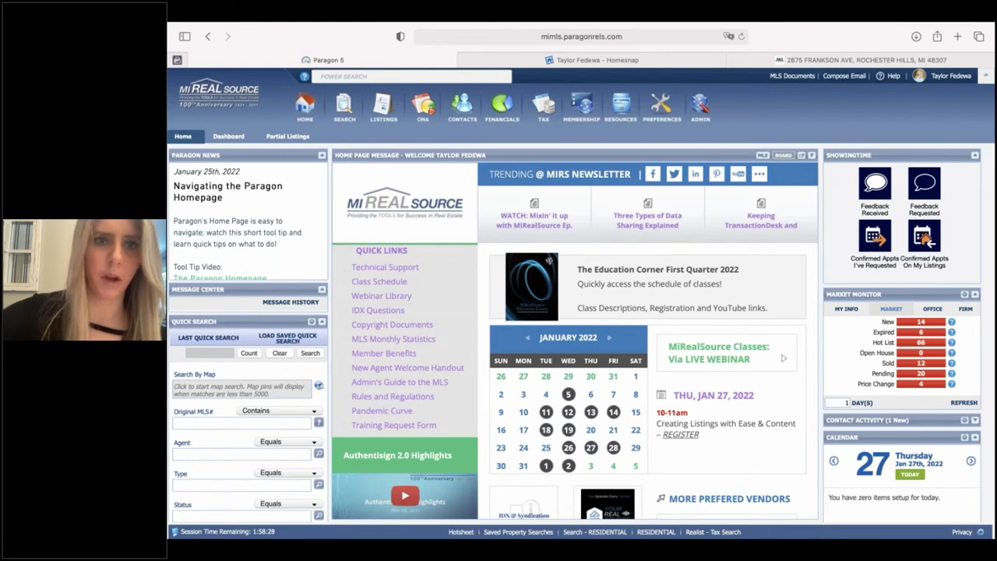
From Listings > Maintain > Partials, reopen partial listing 217549's maintenance form and go to its pictures
{"action": "mouse_move", "coordinate": [382, 116]}
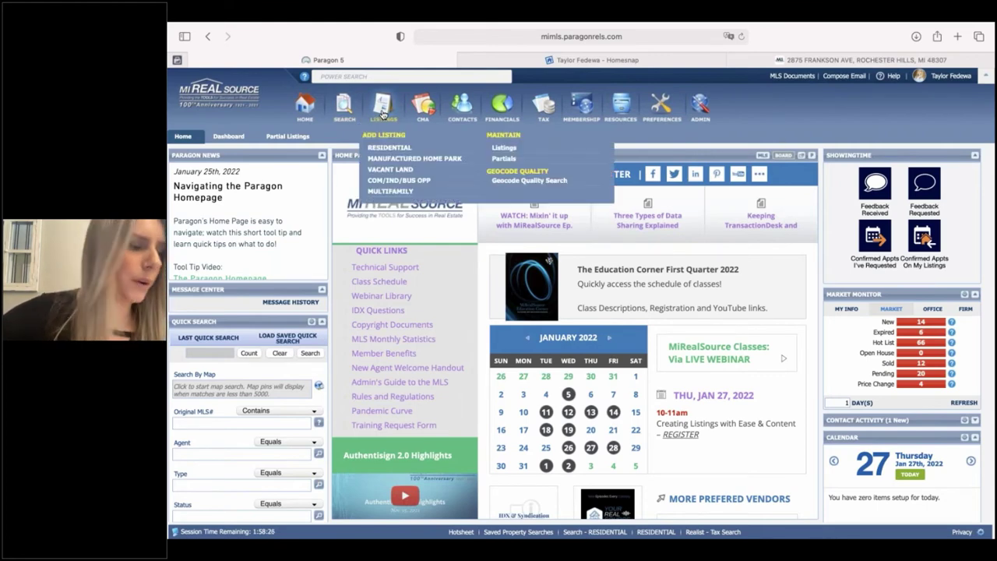
{"action": "left_click", "coordinate": [516, 161]}
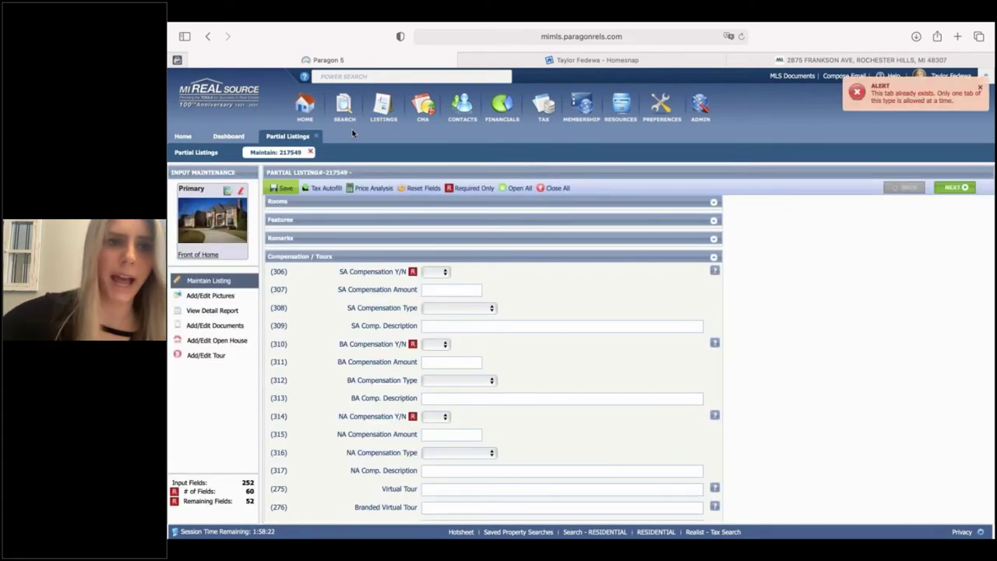
{"action": "left_click", "coordinate": [214, 153]}
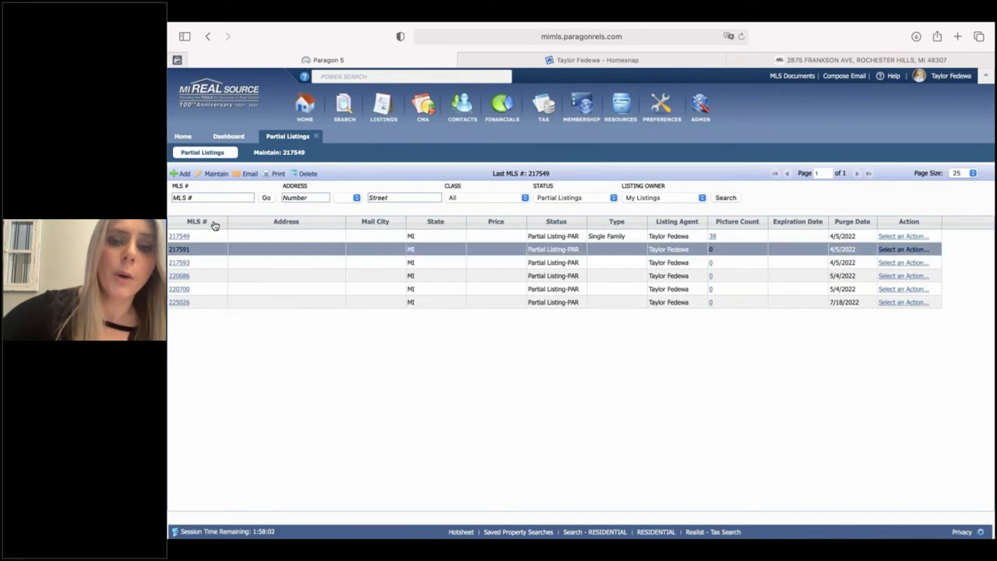
{"action": "left_click", "coordinate": [276, 152]}
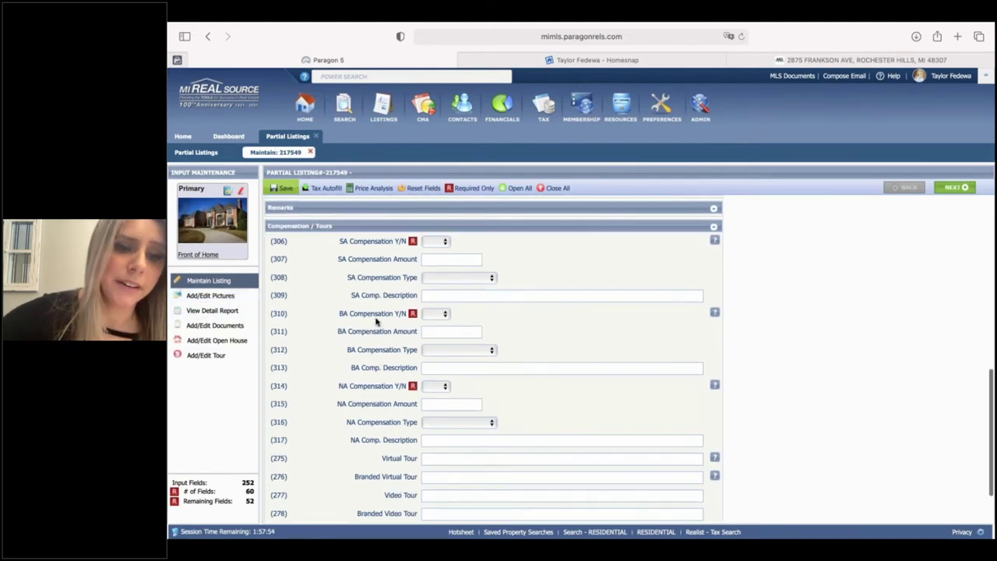
{"action": "scroll", "coordinate": [376, 322], "scroll_direction": "down", "scroll_amount": 1}
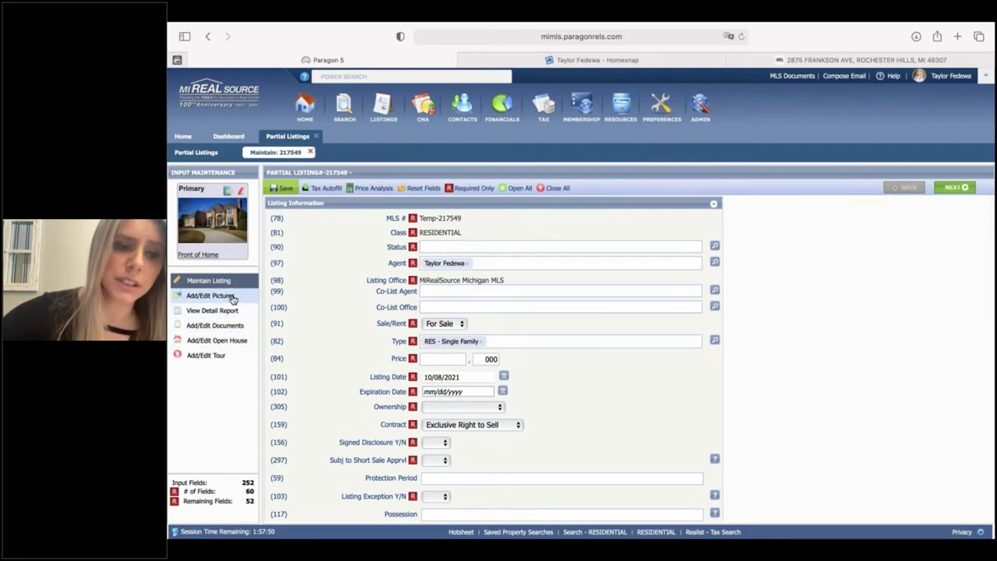
{"action": "left_click", "coordinate": [231, 298]}
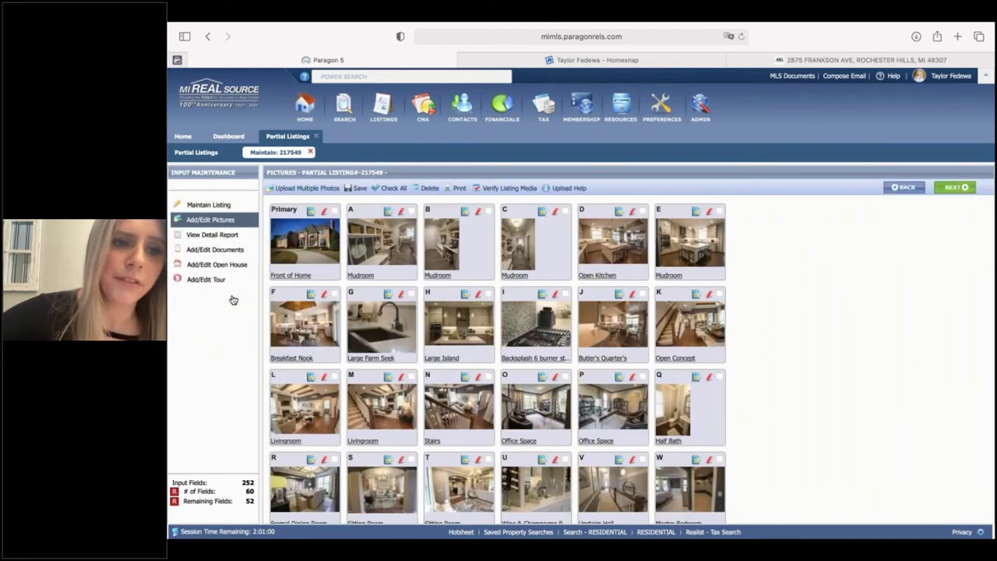
Open Upload Multiple Photos for listing 217549's gallery
{"action": "left_click", "coordinate": [324, 190]}
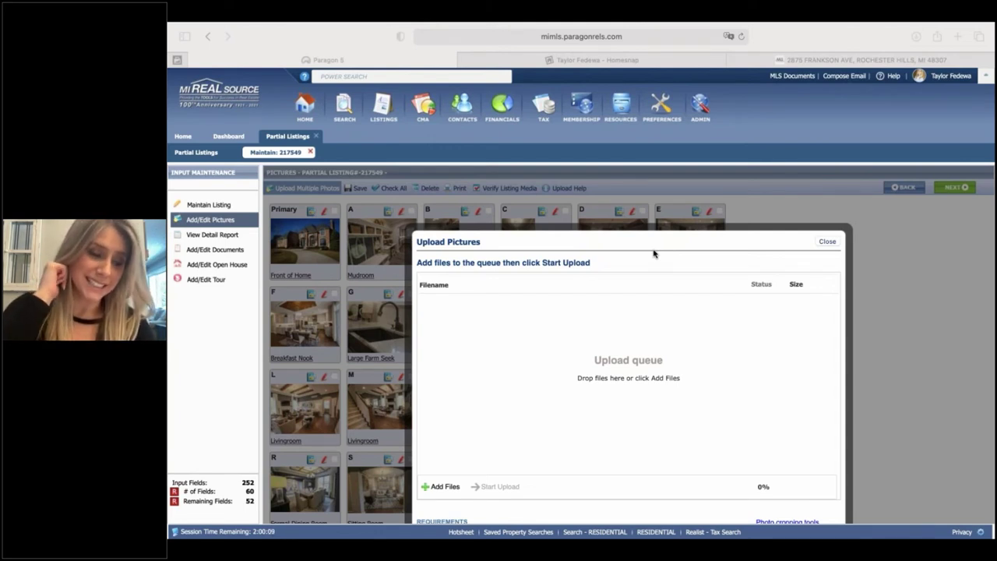
Start adding files, cancel the file picker, and close the Upload Pictures panel
{"action": "scroll", "coordinate": [652, 252], "scroll_direction": "down", "scroll_amount": 2}
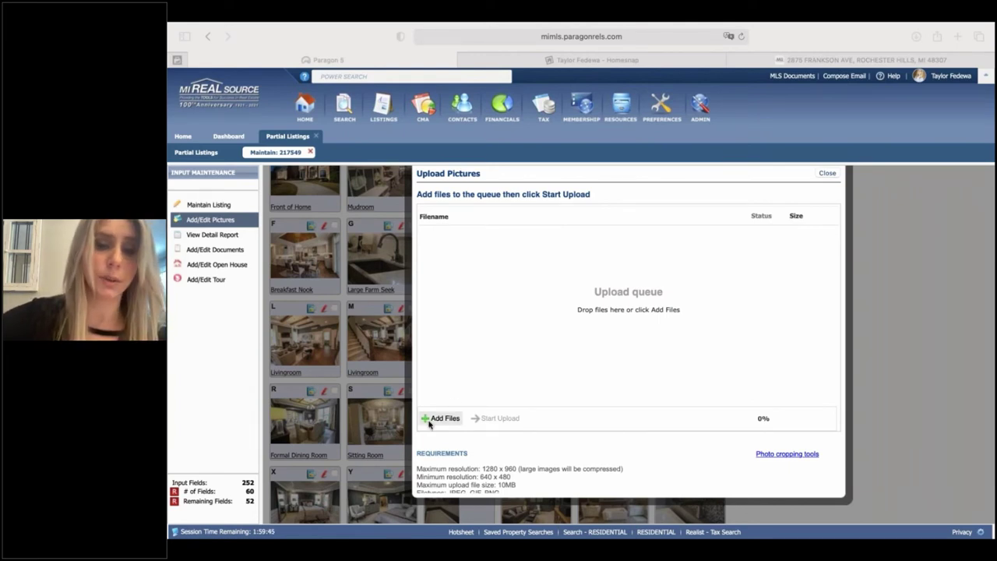
{"action": "left_click", "coordinate": [431, 425]}
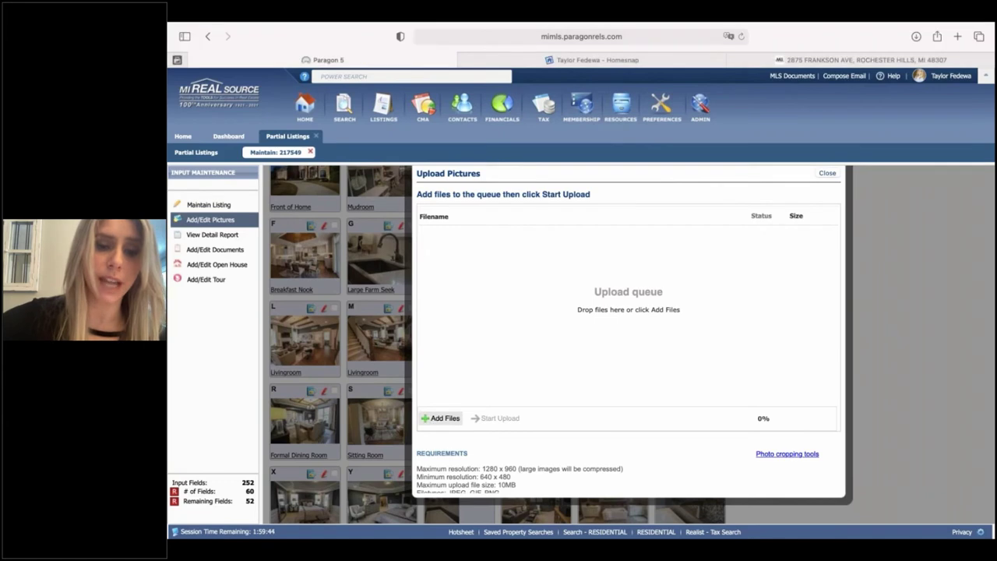
{"action": "left_click", "coordinate": [445, 418]}
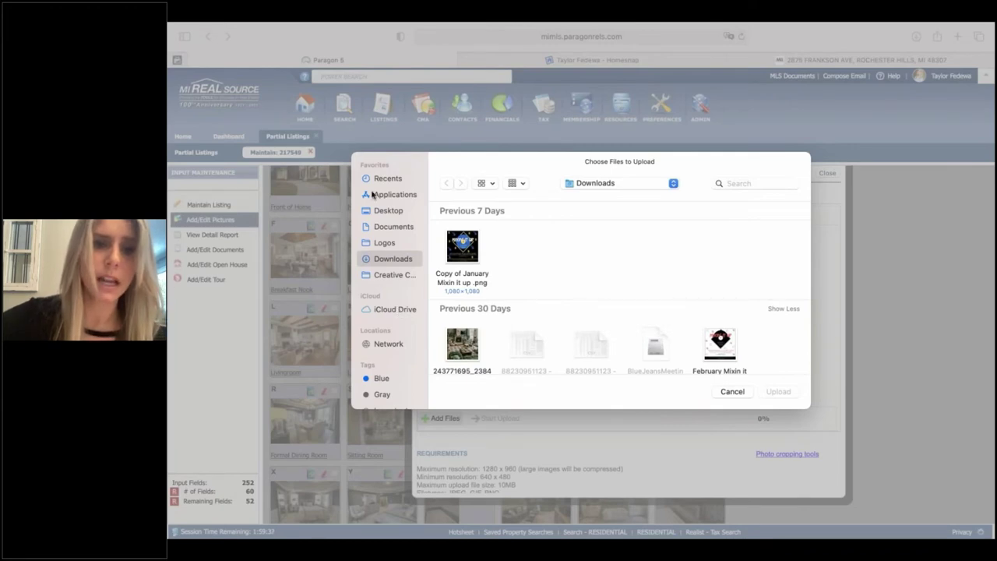
{"action": "left_click", "coordinate": [725, 395]}
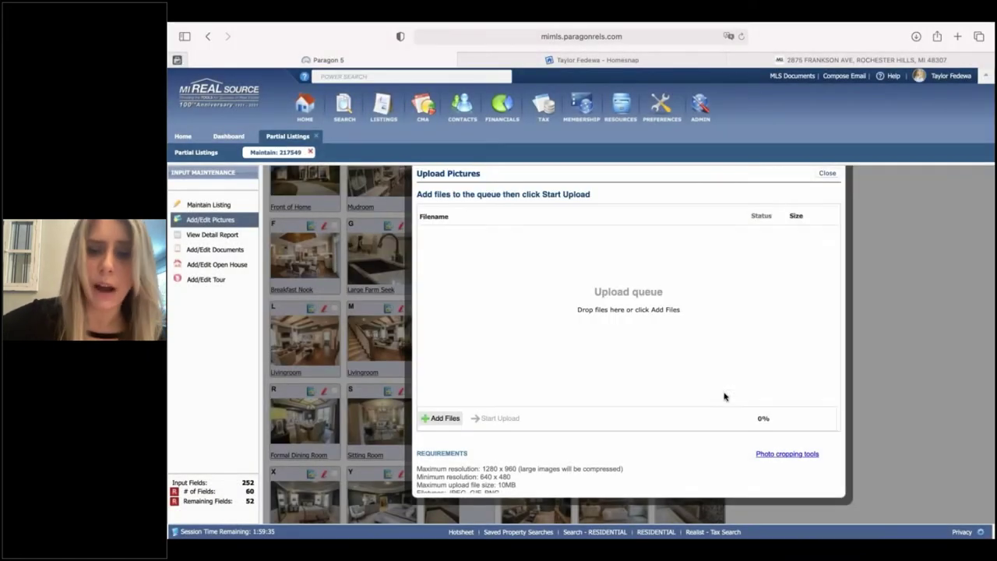
{"action": "left_click", "coordinate": [827, 173]}
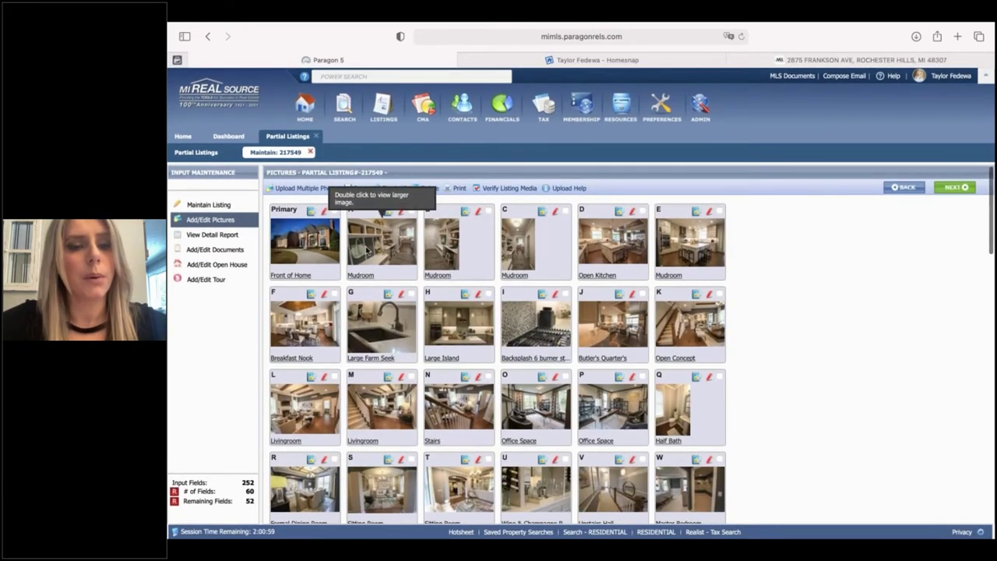
{"action": "mouse_move", "coordinate": [366, 249]}
{"action": "left_mouse_down"}
{"action": "mouse_move", "coordinate": [370, 226]}
{"action": "mouse_move", "coordinate": [396, 238]}
{"action": "mouse_move", "coordinate": [355, 223]}
{"action": "mouse_move", "coordinate": [374, 233]}
{"action": "left_mouse_up"}
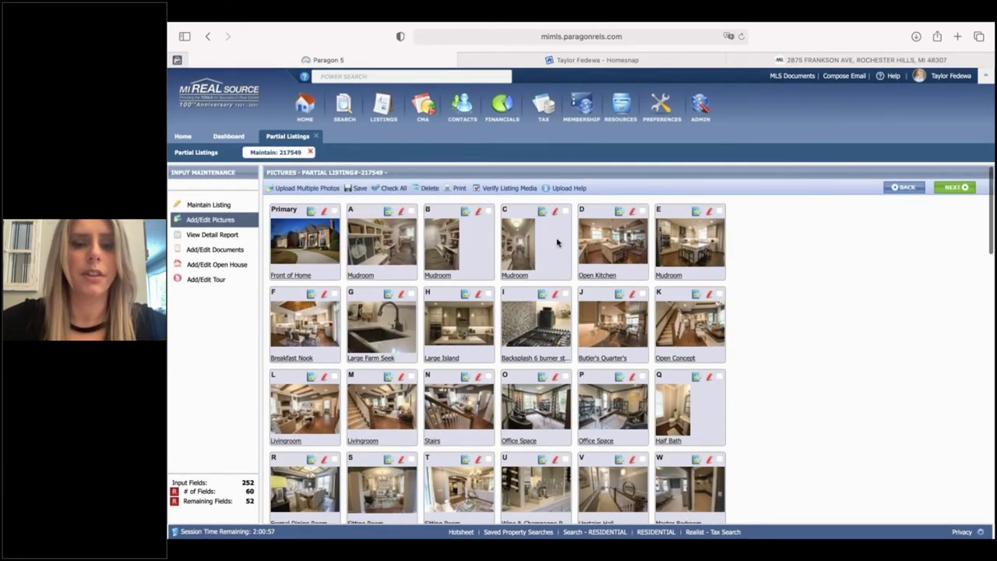
{"action": "mouse_move", "coordinate": [623, 249]}
{"action": "left_mouse_down"}
{"action": "mouse_move", "coordinate": [526, 249]}
{"action": "mouse_move", "coordinate": [630, 250]}
{"action": "left_mouse_up"}
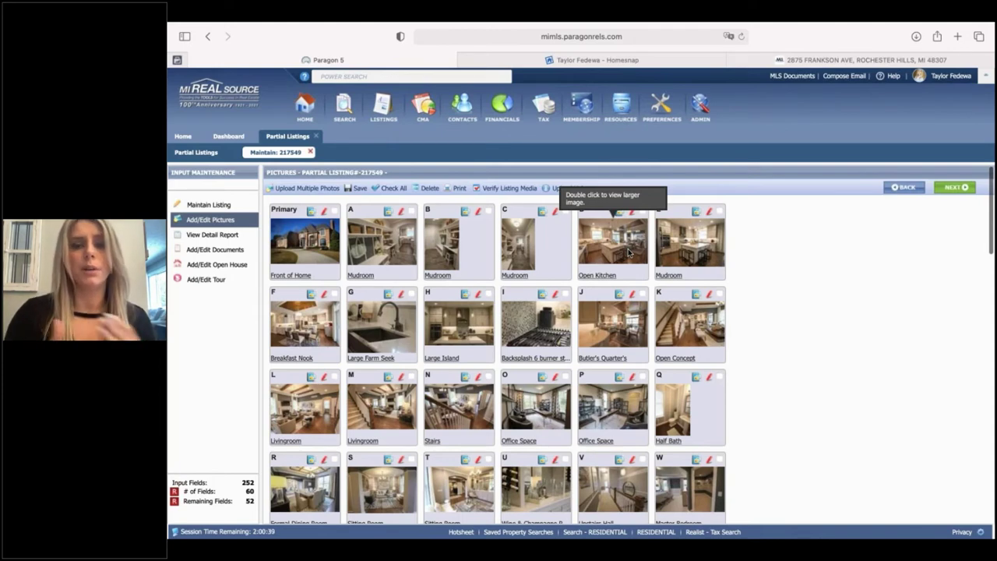
{"action": "mouse_move", "coordinate": [630, 251]}
{"action": "left_mouse_down"}
{"action": "mouse_move", "coordinate": [658, 253]}
{"action": "mouse_move", "coordinate": [640, 254]}
{"action": "left_mouse_up"}
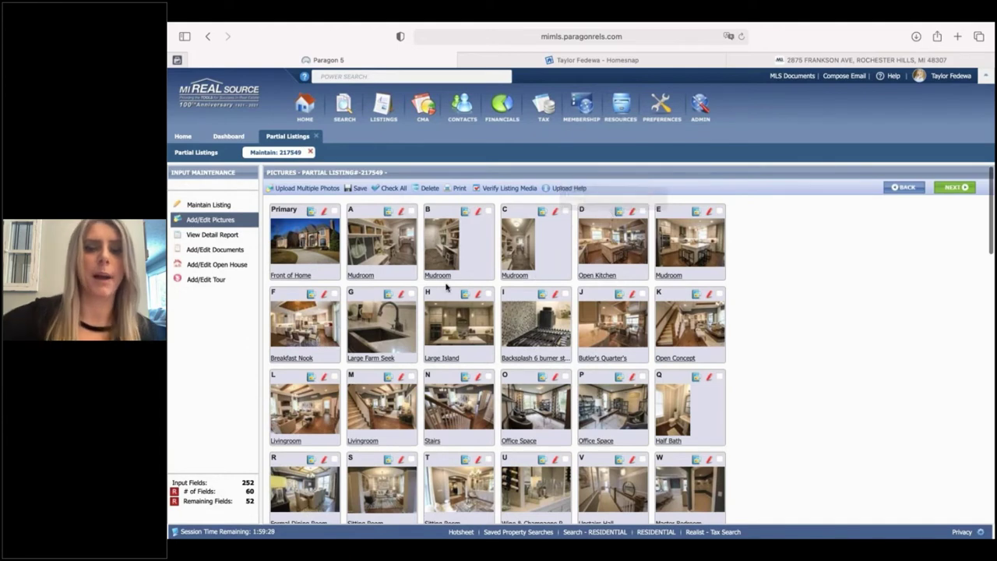
{"action": "left_click_drag", "start_coordinate": [365, 255], "coordinate": [461, 263]}
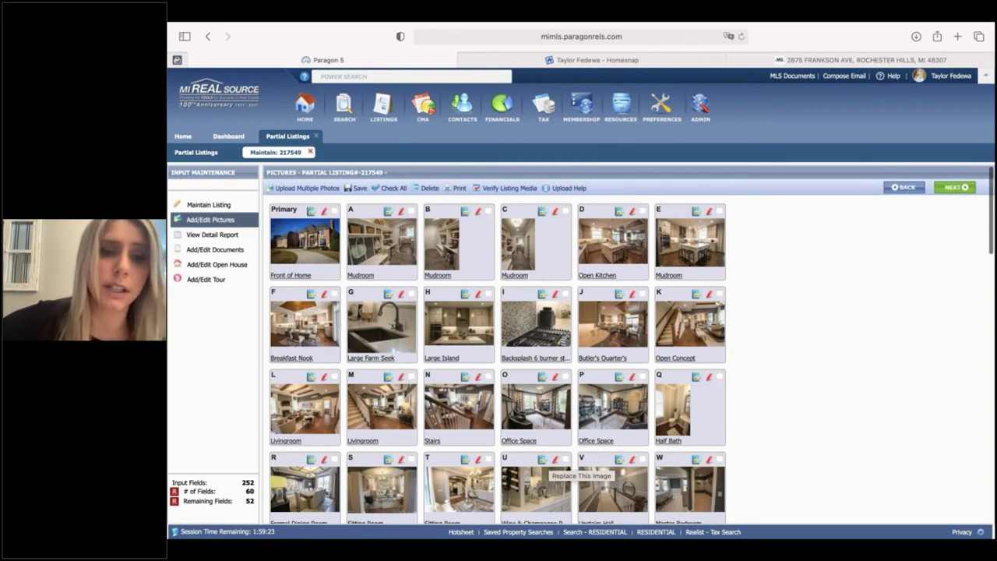
{"action": "mouse_move", "coordinate": [465, 337]}
{"action": "left_mouse_down"}
{"action": "mouse_move", "coordinate": [568, 346]}
{"action": "mouse_move", "coordinate": [424, 344]}
{"action": "mouse_move", "coordinate": [462, 339]}
{"action": "left_mouse_up"}
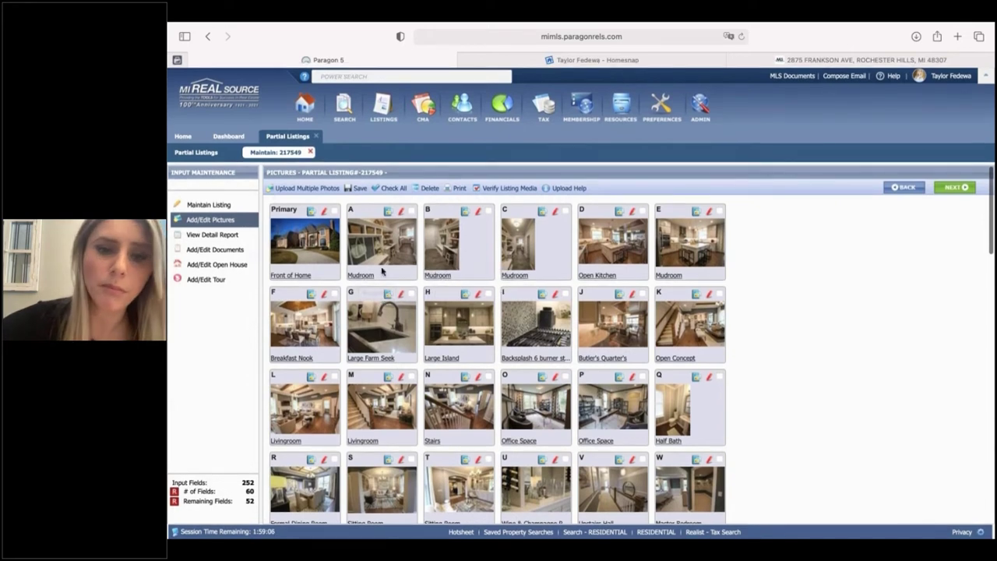
{"action": "left_click", "coordinate": [306, 276]}
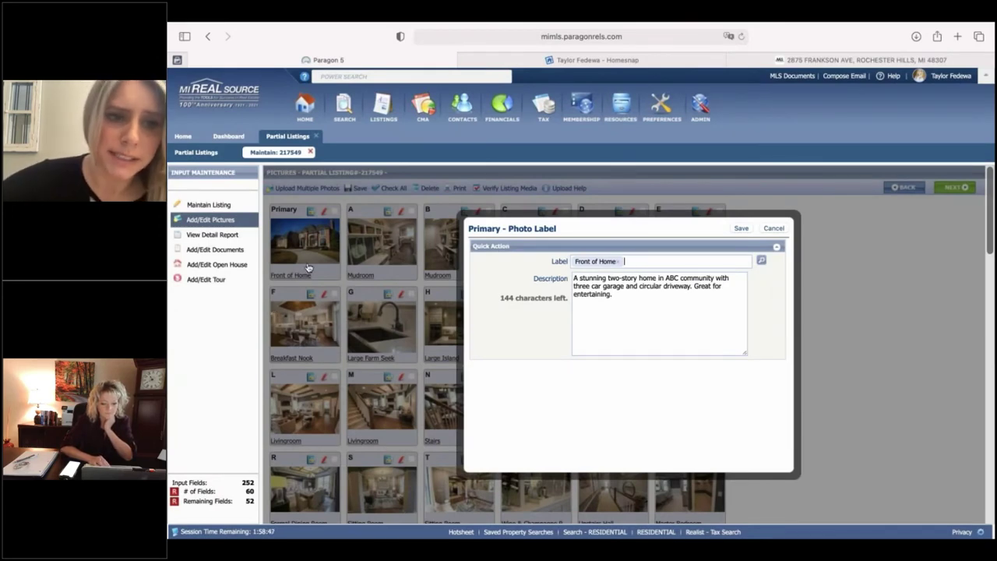
{"action": "left_click", "coordinate": [368, 353]}
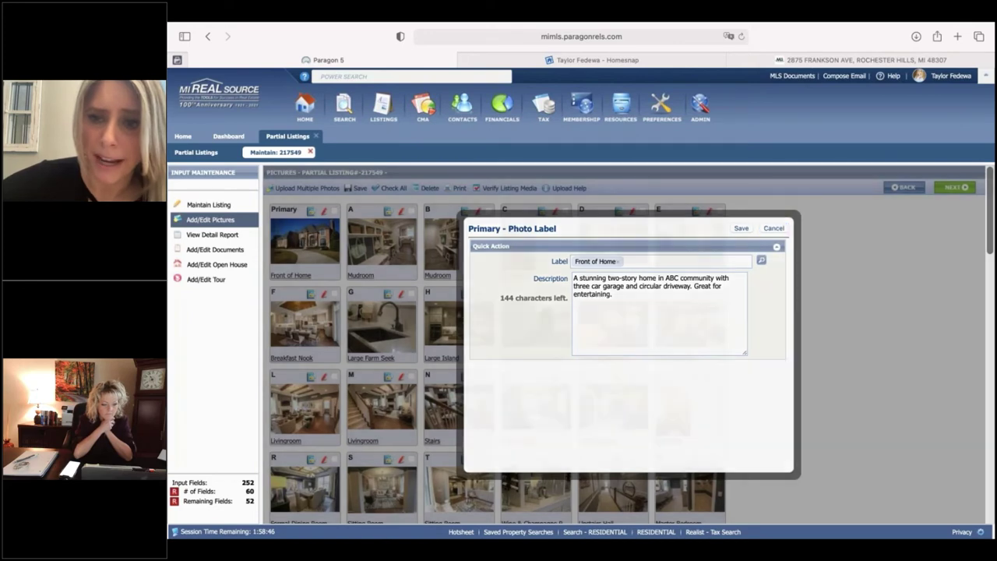
{"action": "left_click", "coordinate": [367, 276]}
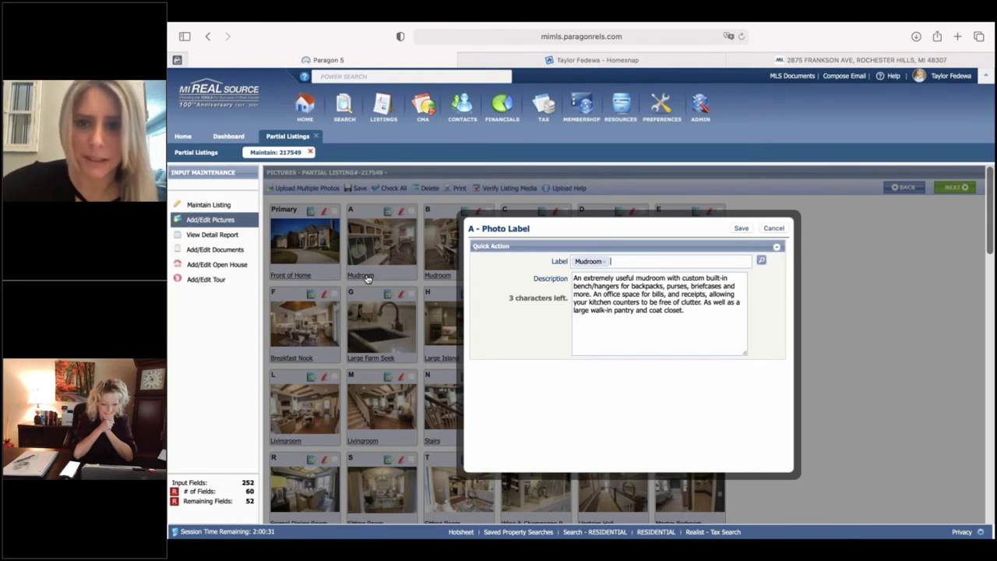
{"action": "left_click", "coordinate": [775, 229]}
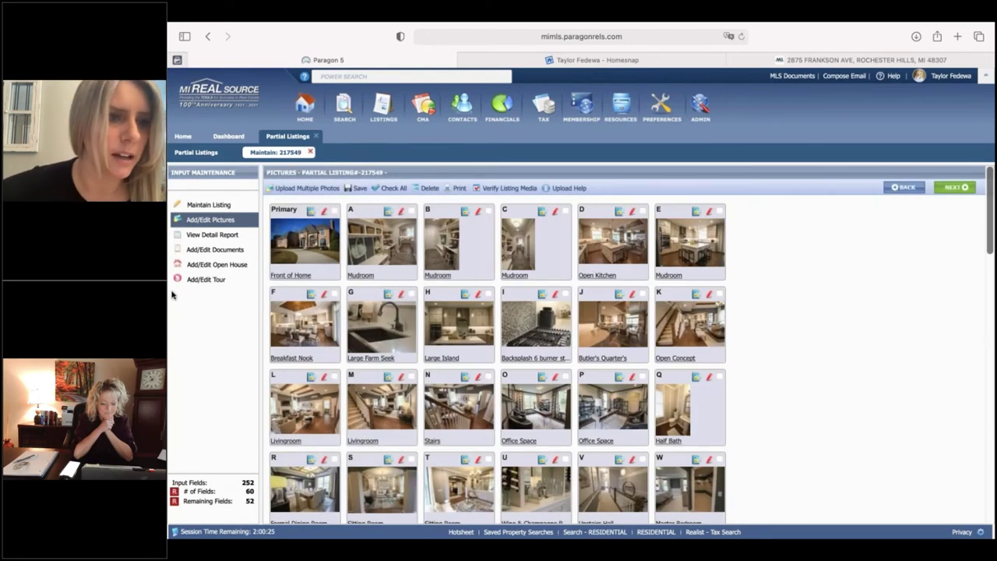
{"action": "mouse_move", "coordinate": [351, 537]}
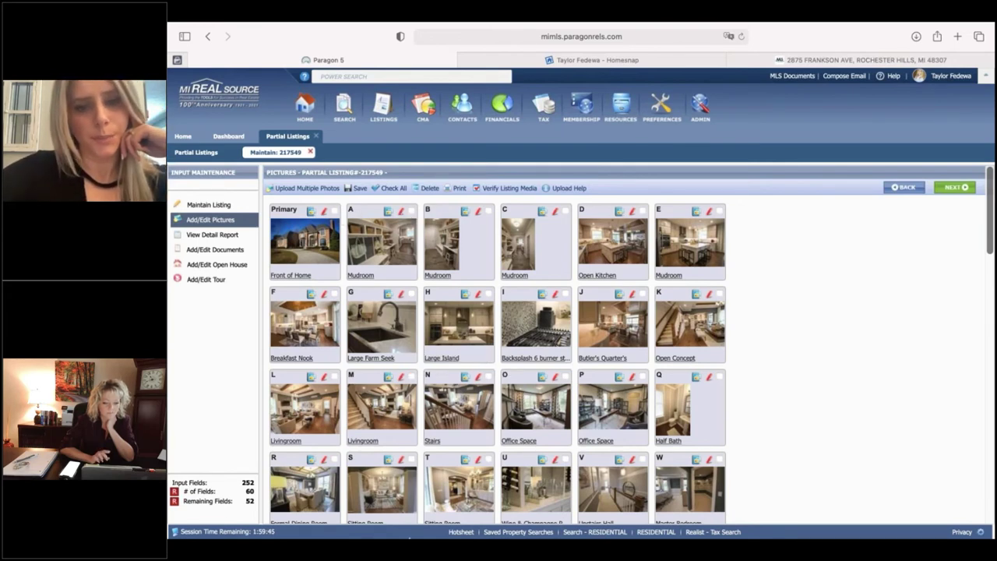
{"action": "mouse_move", "coordinate": [892, 530]}
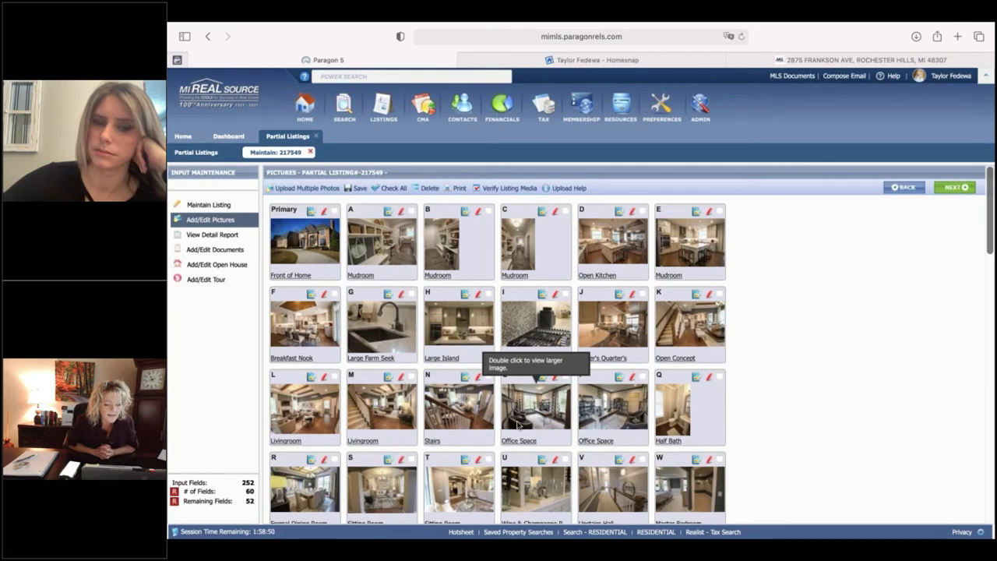
{"action": "left_click", "coordinate": [437, 278]}
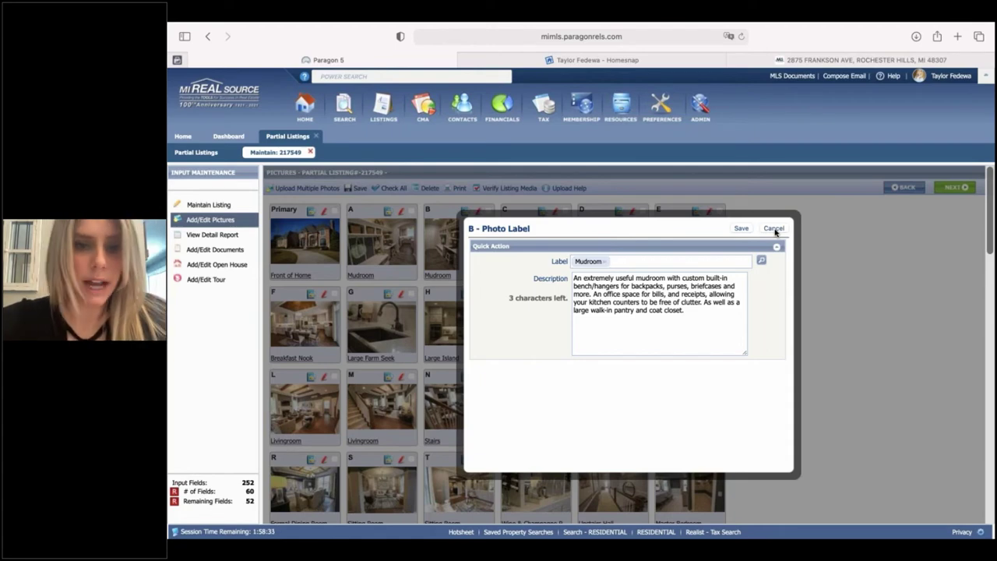
{"action": "left_click", "coordinate": [774, 229]}
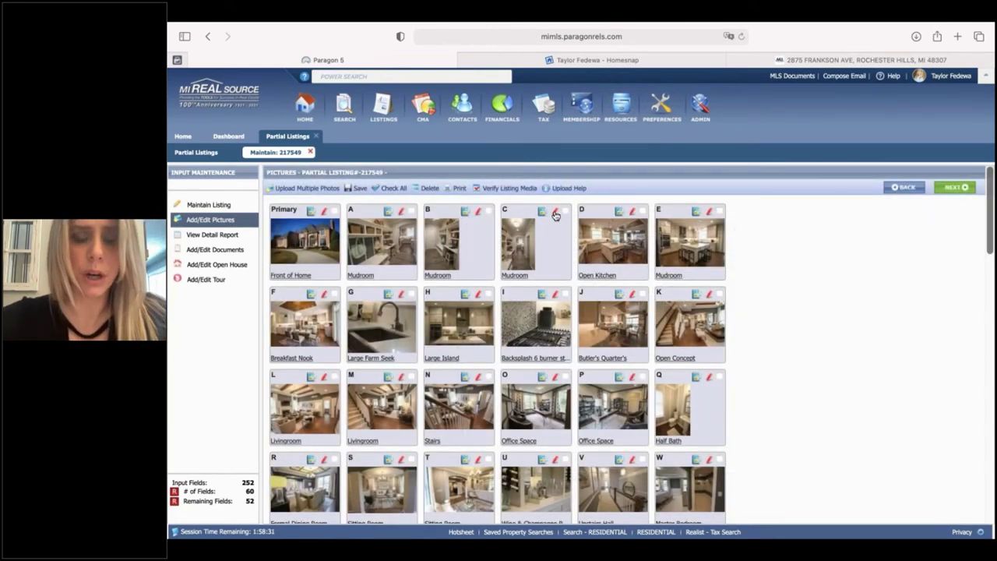
Rotate photo C (Mudroom) right then left, outline a crop area, and cancel without saving
{"action": "left_click", "coordinate": [556, 215]}
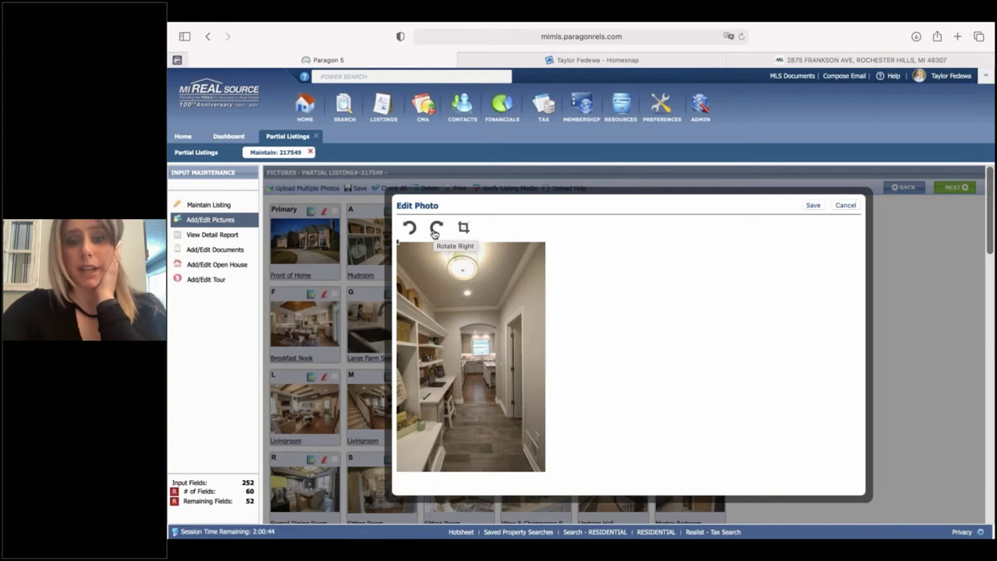
{"action": "left_click", "coordinate": [435, 231]}
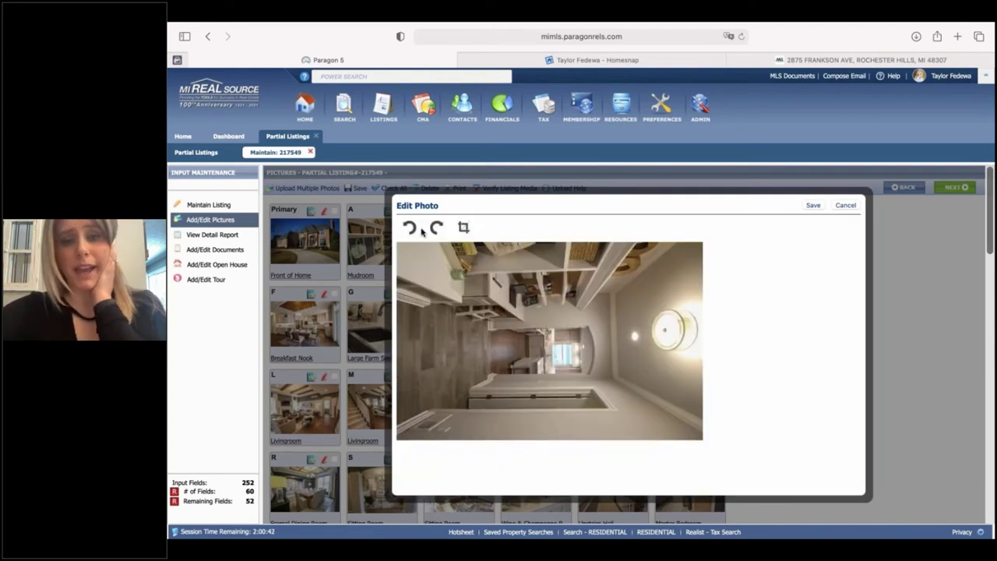
{"action": "left_click", "coordinate": [411, 230]}
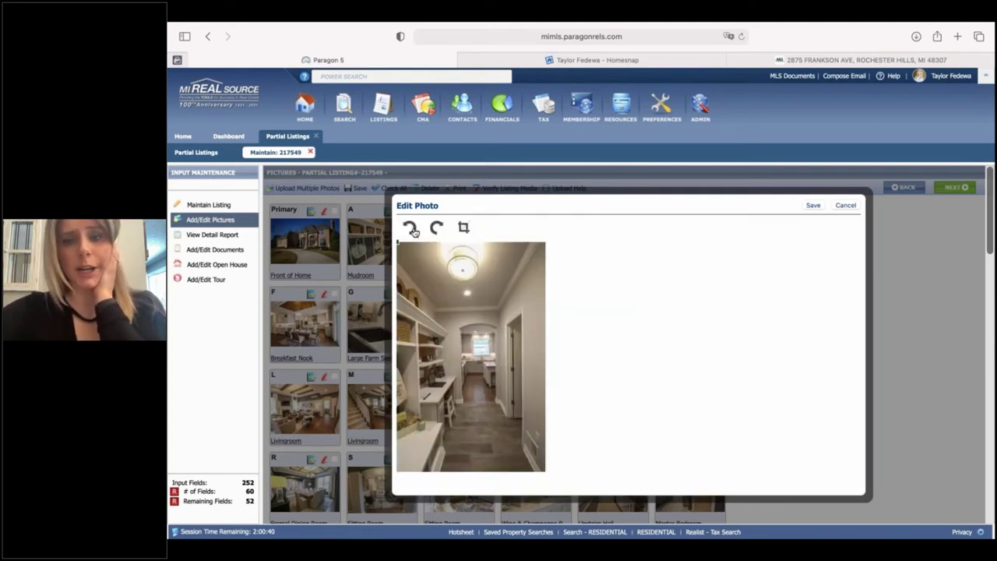
{"action": "left_click", "coordinate": [464, 231]}
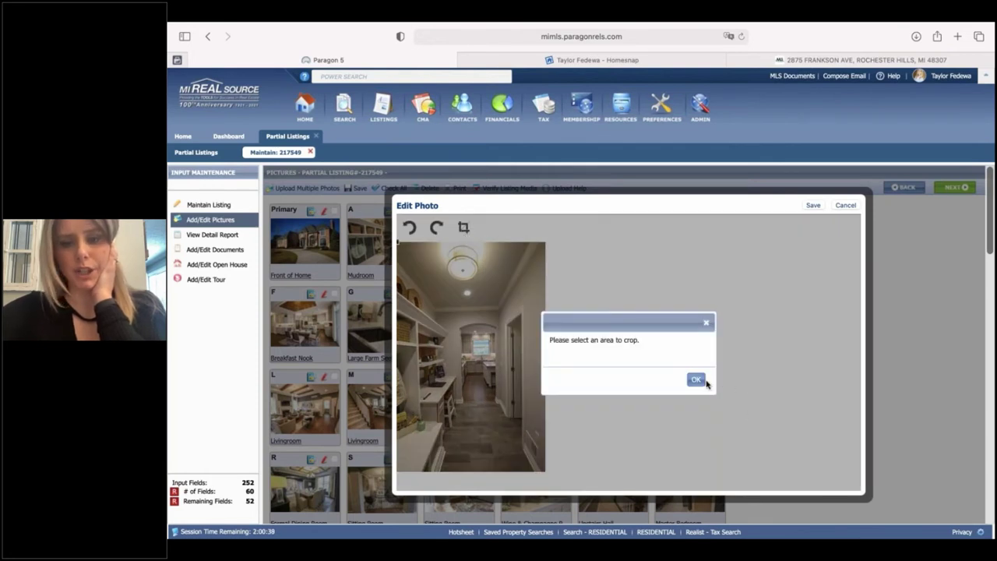
{"action": "left_click", "coordinate": [695, 380]}
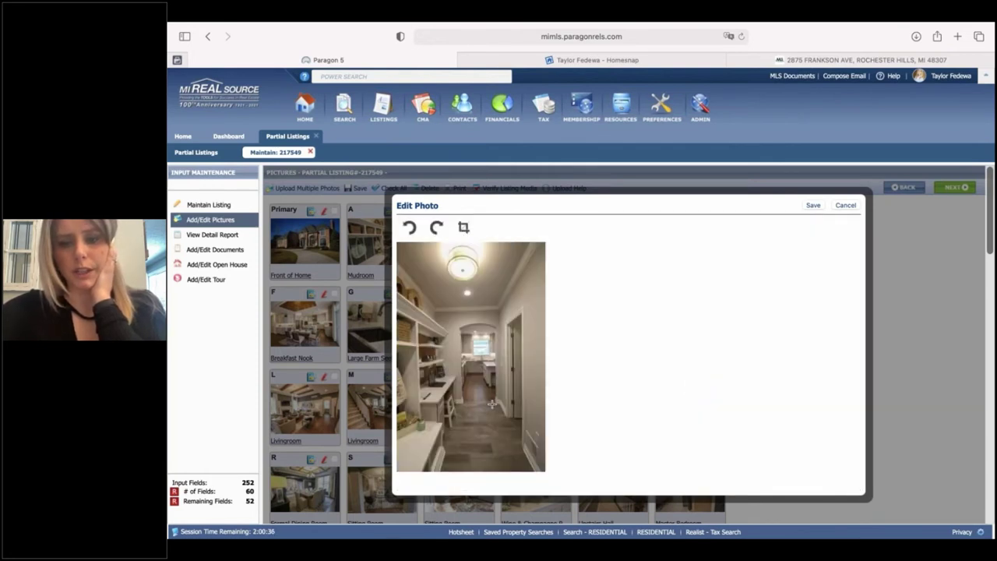
{"action": "left_click_drag", "start_coordinate": [494, 404], "coordinate": [405, 332]}
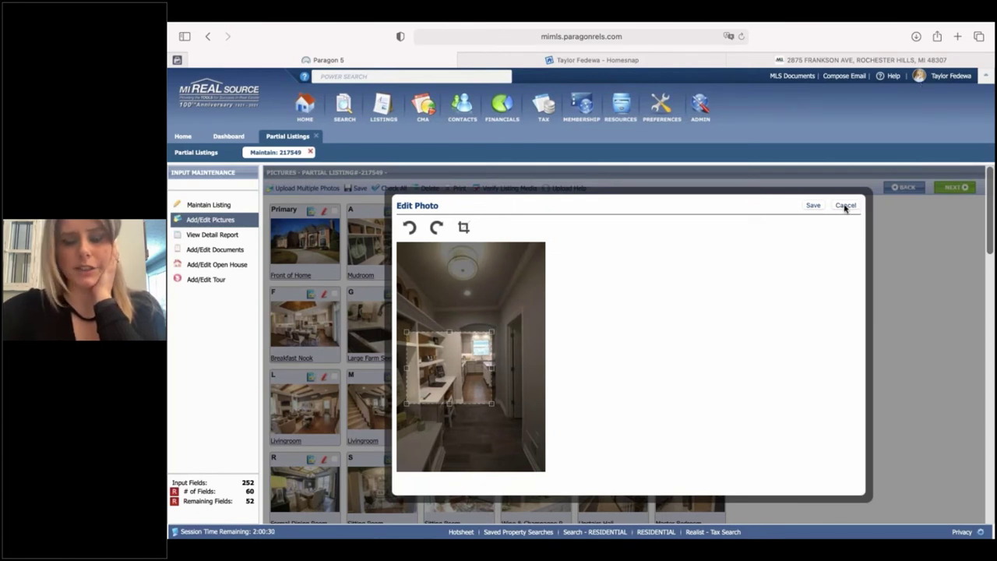
{"action": "left_click", "coordinate": [845, 206]}
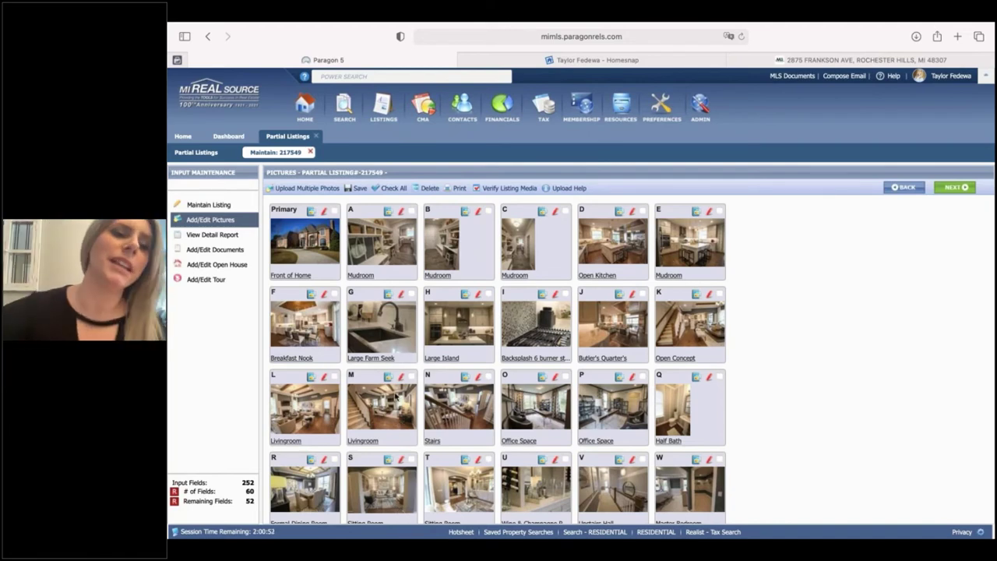
In listing 217549's detail report, view photos 1 through 8 (Large Farm Sink) full-size, then close the viewer
{"action": "left_click", "coordinate": [232, 238]}
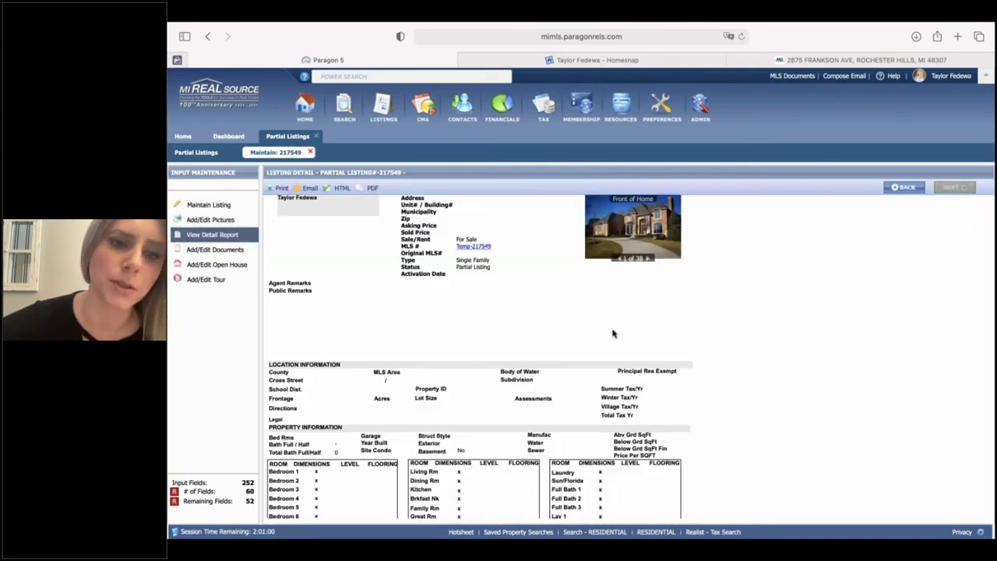
{"action": "double_click", "coordinate": [629, 243]}
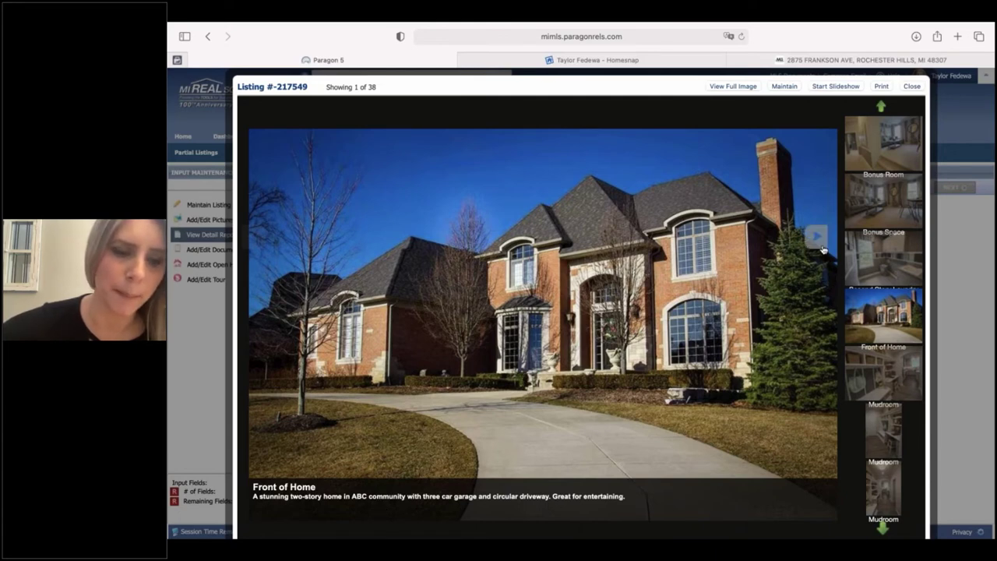
{"action": "left_click", "coordinate": [821, 246]}
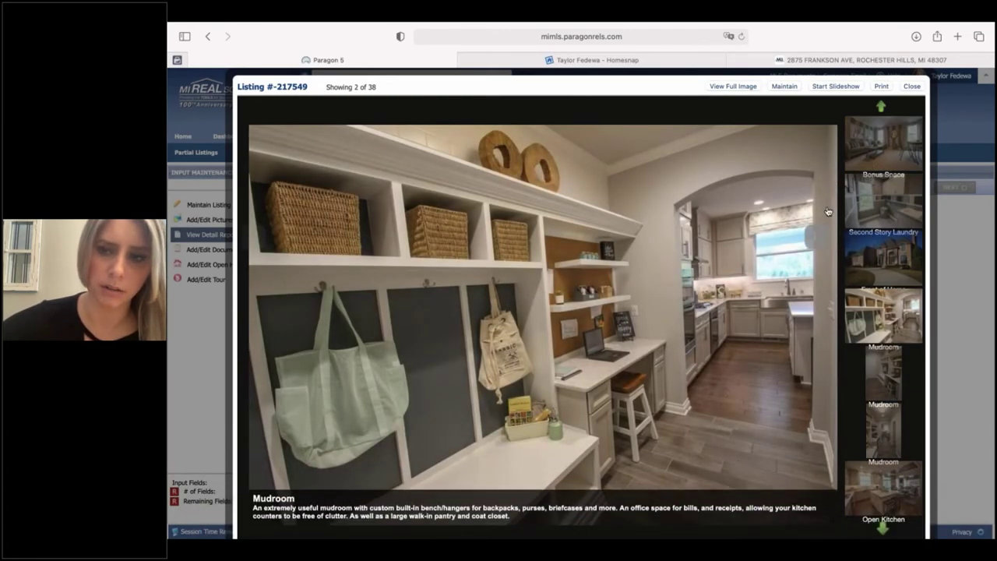
{"action": "left_click", "coordinate": [812, 239]}
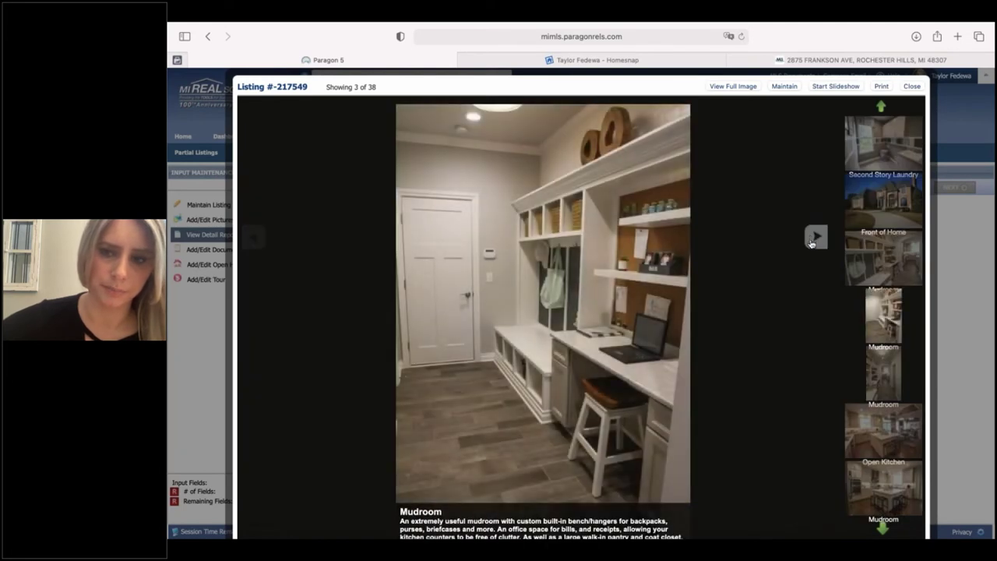
{"action": "left_click", "coordinate": [811, 246]}
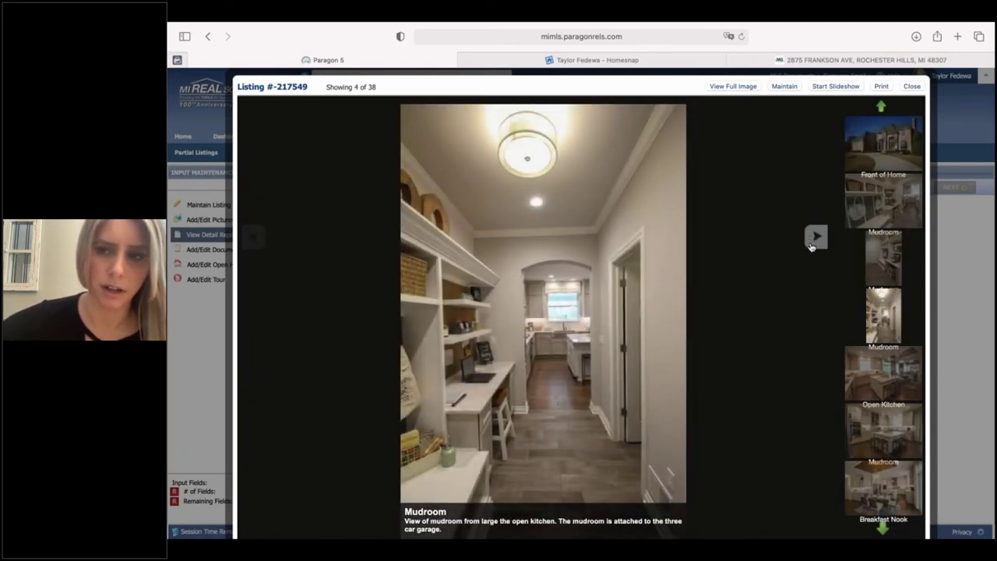
{"action": "left_click", "coordinate": [811, 246]}
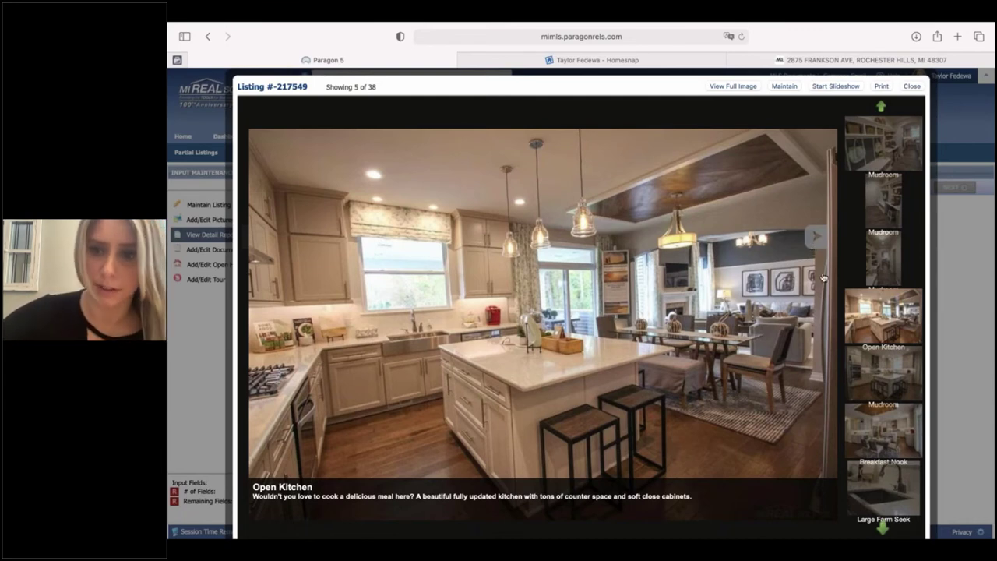
{"action": "left_click", "coordinate": [817, 236]}
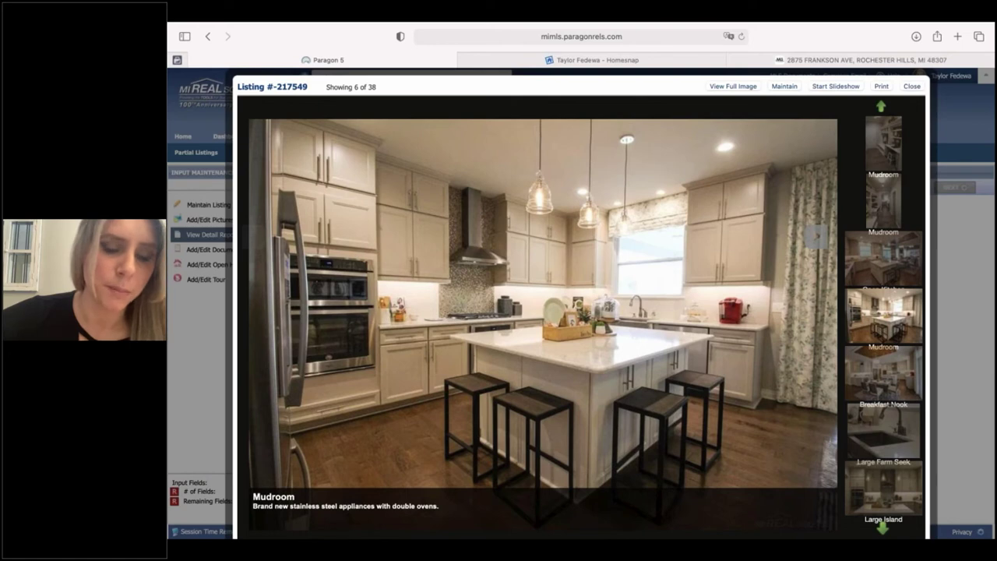
{"action": "left_click", "coordinate": [816, 236]}
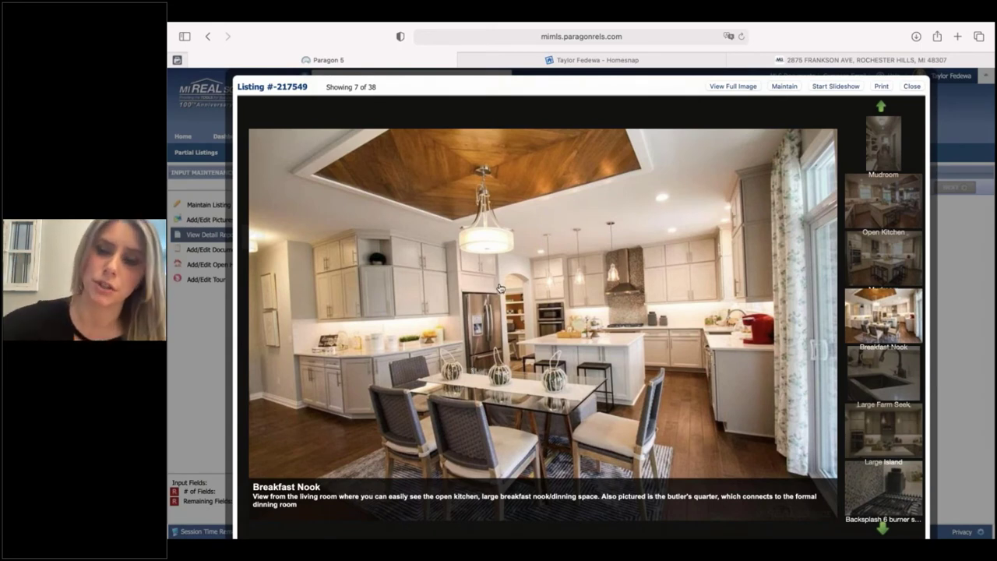
{"action": "left_click", "coordinate": [820, 244]}
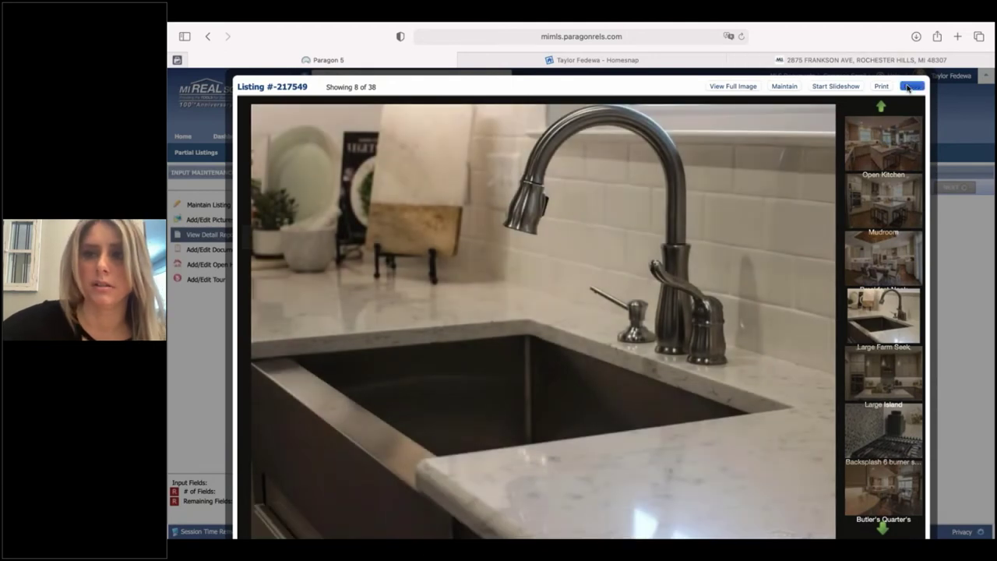
{"action": "left_click", "coordinate": [911, 86]}
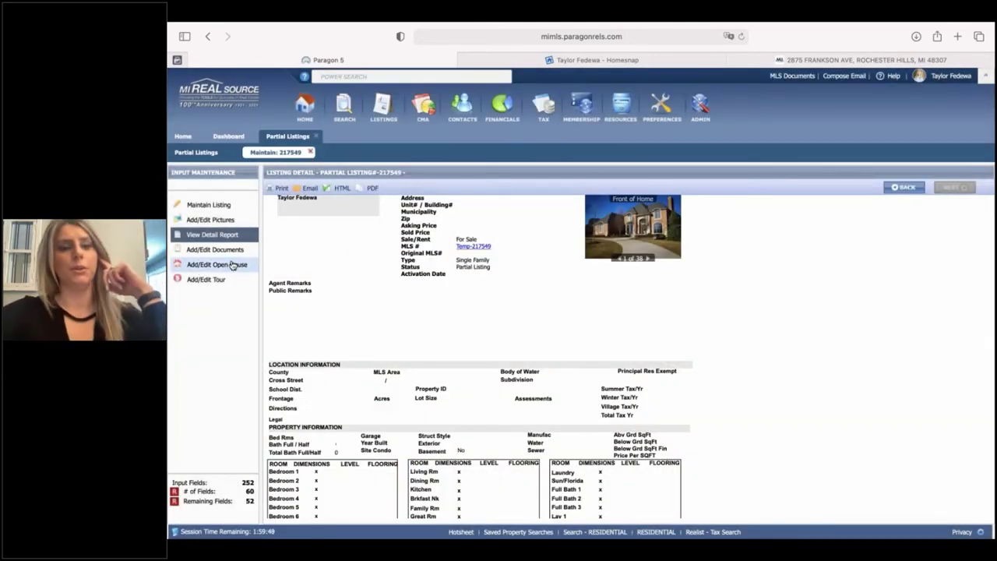
Open Add/Edit Tour for listing 217549, start a new tour, and cancel it
{"action": "left_click", "coordinate": [226, 279]}
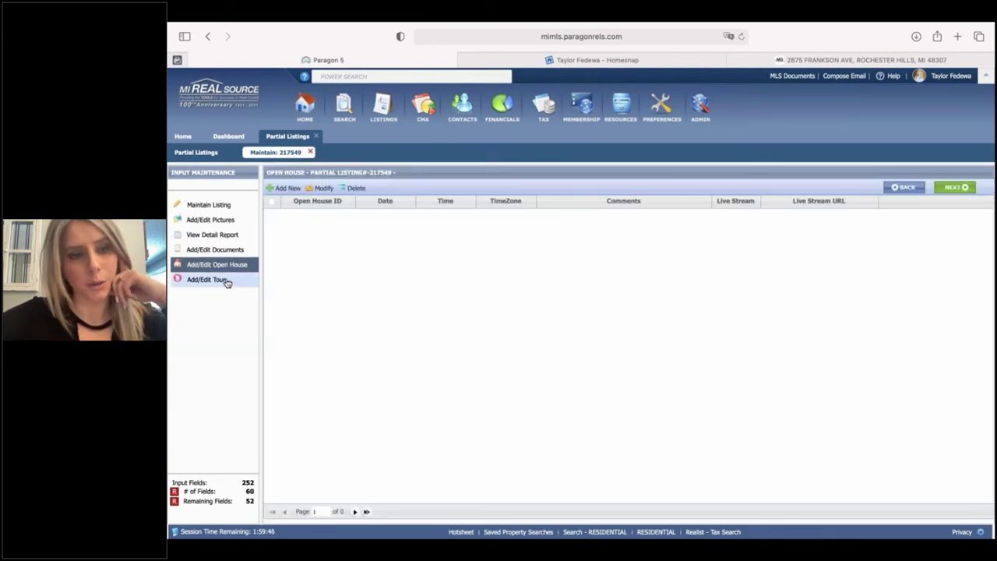
{"action": "left_click", "coordinate": [289, 190]}
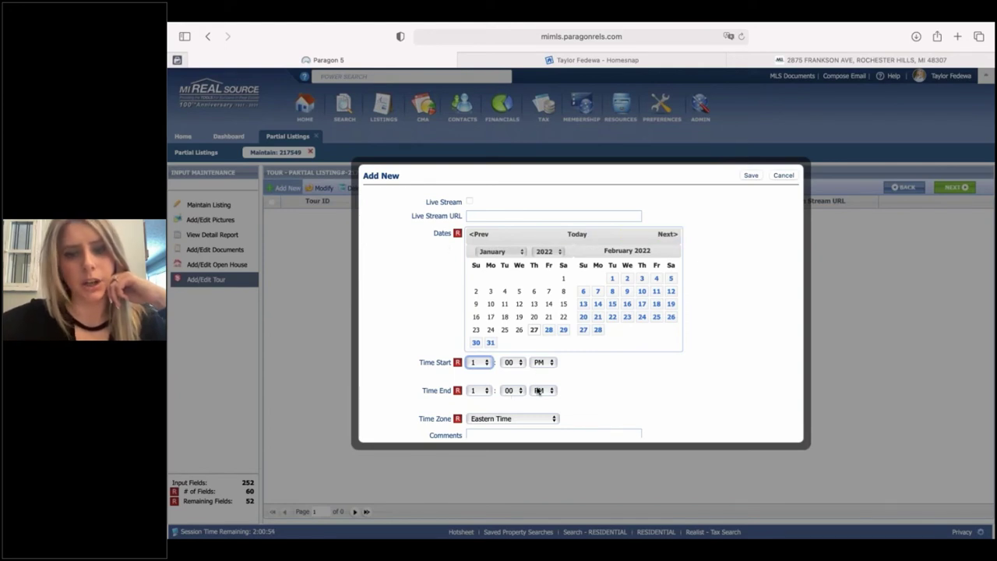
{"action": "left_click", "coordinate": [784, 175]}
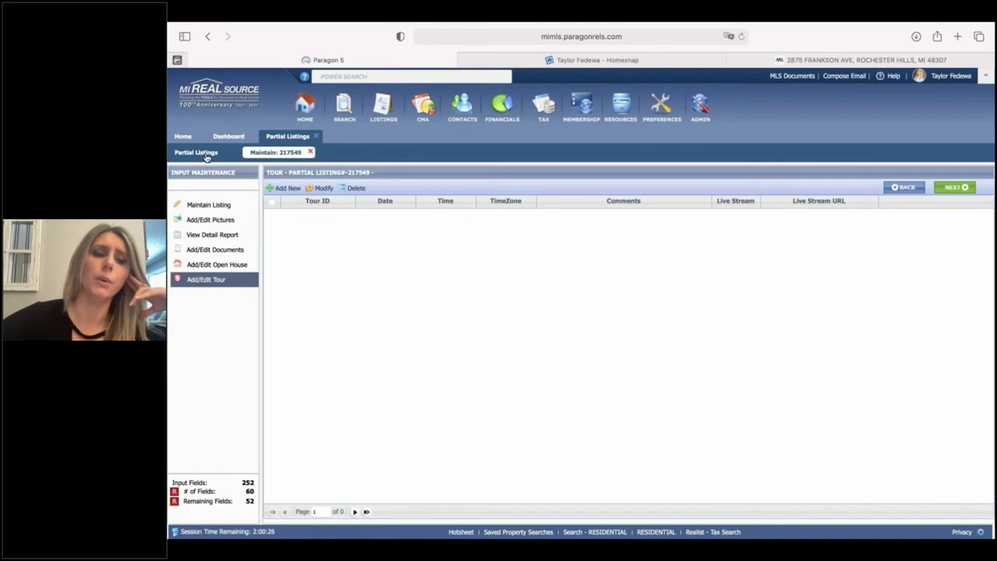
Search partial listings limited to My Listings and open MLS # 217549 for maintenance
{"action": "left_click", "coordinate": [205, 156]}
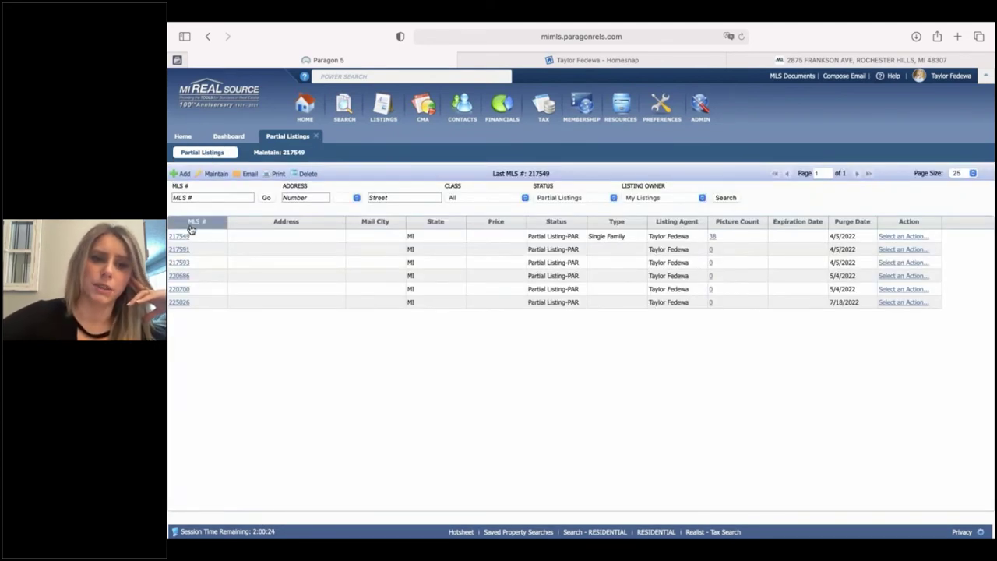
{"action": "left_click", "coordinate": [279, 153]}
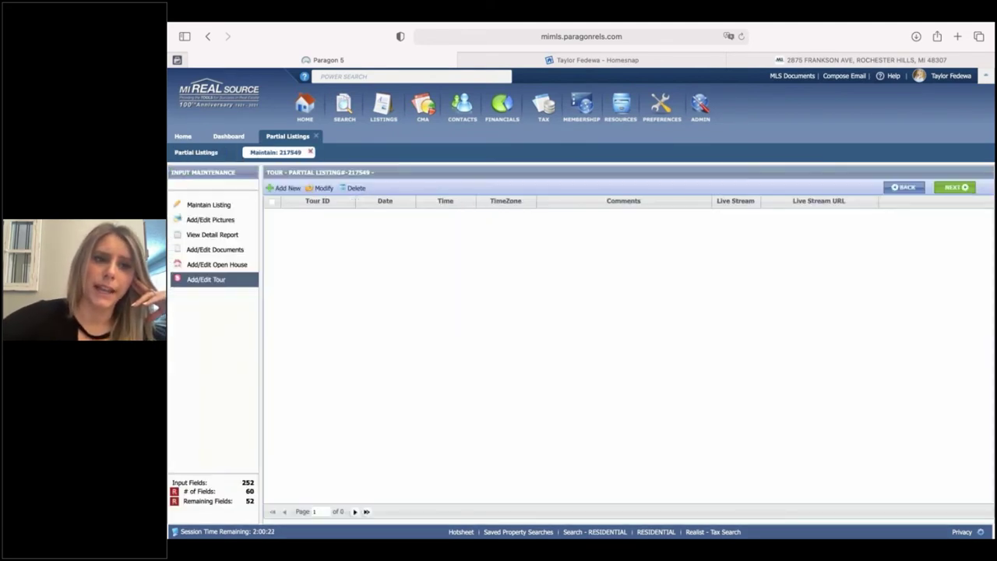
{"action": "left_click", "coordinate": [195, 153]}
{"action": "left_click", "coordinate": [317, 138]}
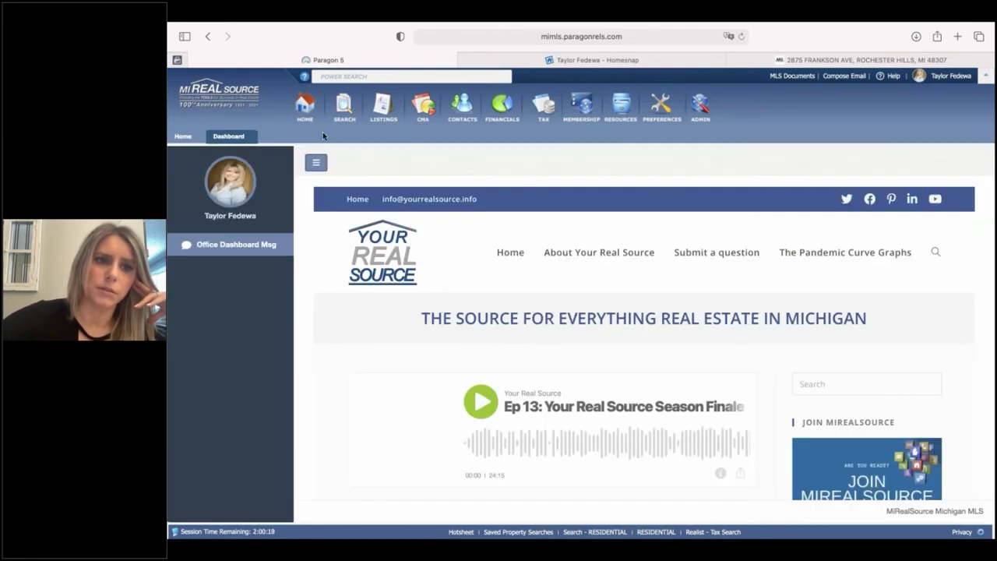
{"action": "mouse_move", "coordinate": [383, 109]}
{"action": "left_click", "coordinate": [499, 159]}
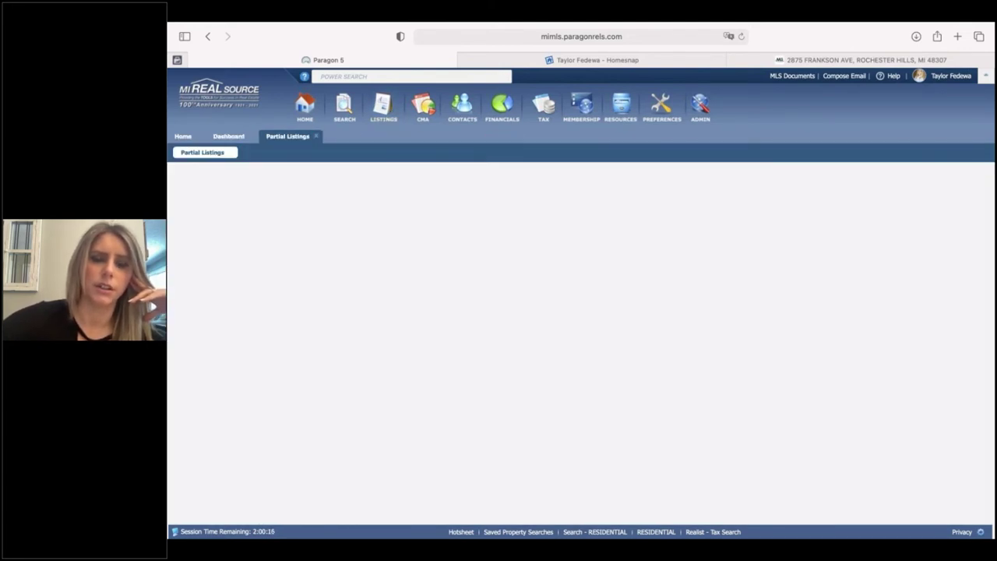
{"action": "left_click", "coordinate": [635, 198]}
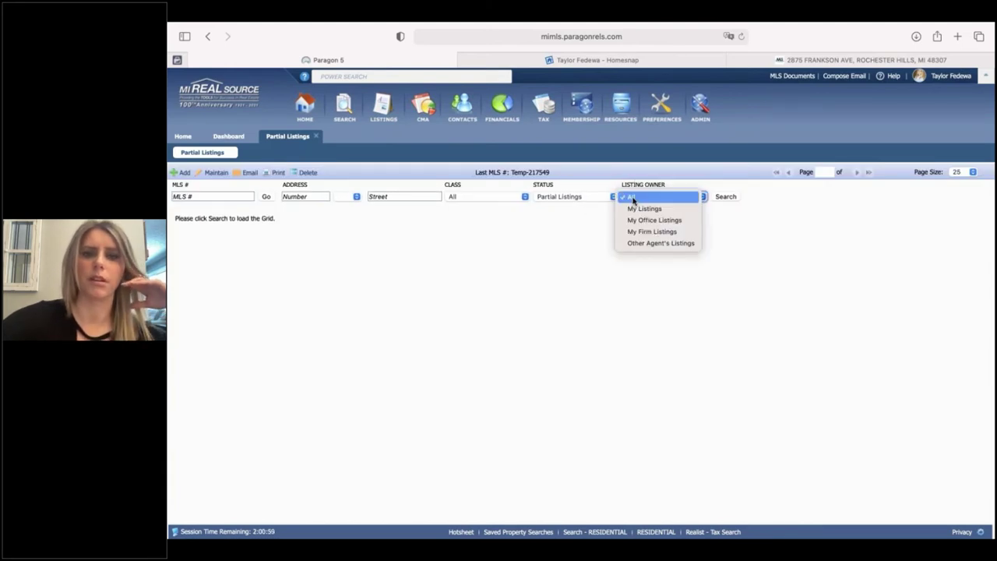
{"action": "left_click", "coordinate": [632, 208]}
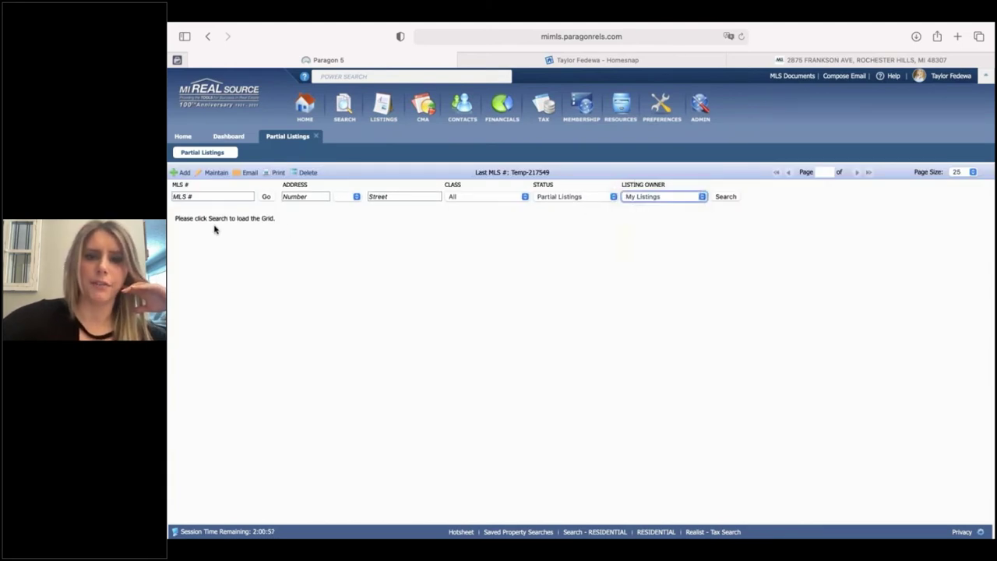
{"action": "left_click", "coordinate": [727, 198]}
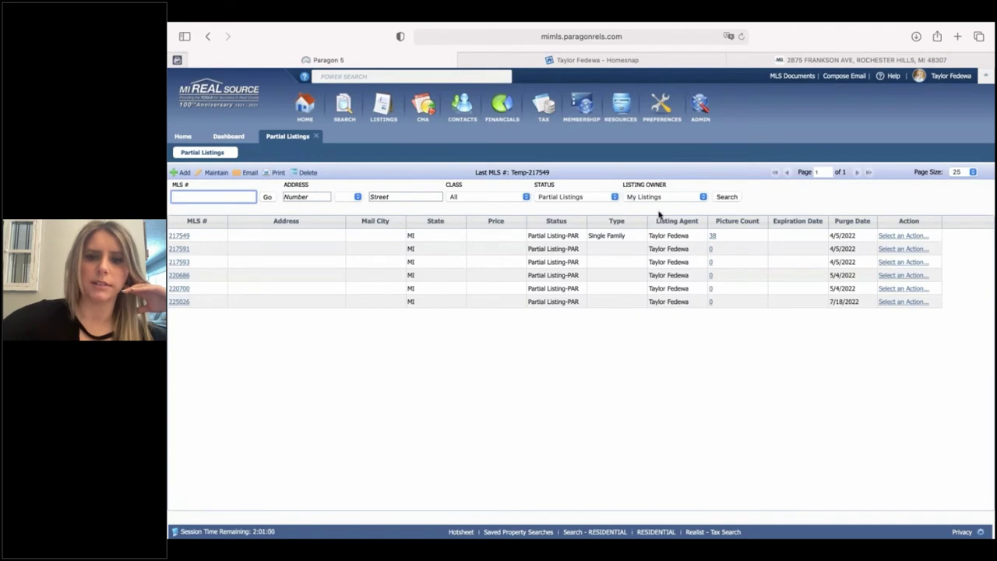
{"action": "left_click", "coordinate": [187, 237]}
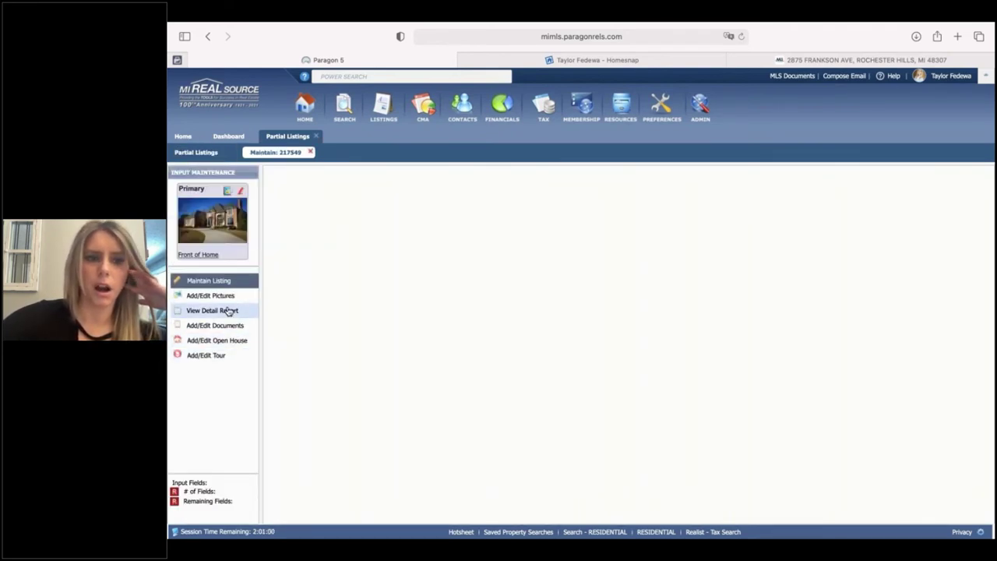
Expand the Compensation / Tours section and select the Virtual Tour and Branded Virtual Tour fields
{"action": "scroll", "coordinate": [493, 358], "scroll_direction": "down", "scroll_amount": 3}
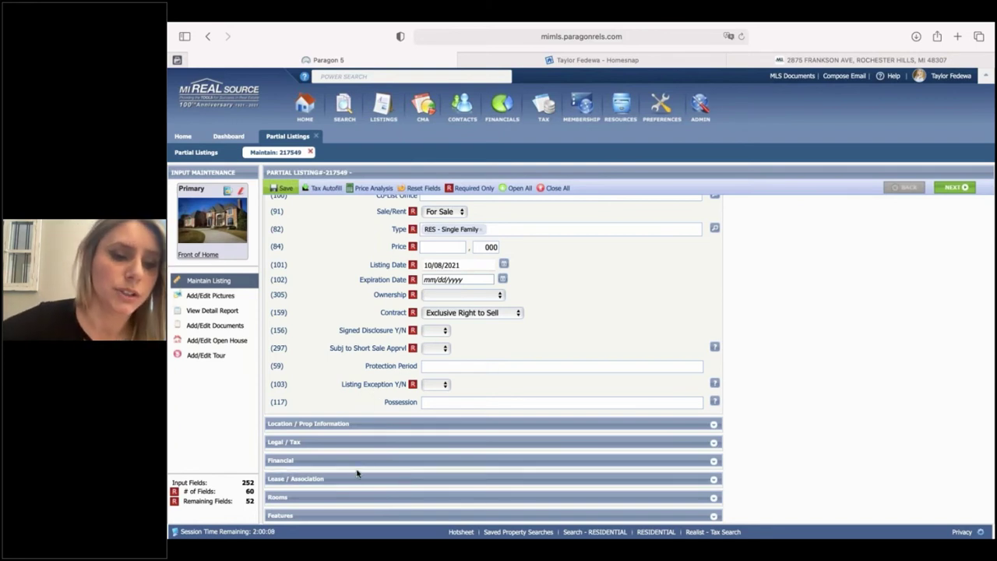
{"action": "scroll", "coordinate": [360, 467], "scroll_direction": "down", "scroll_amount": 3}
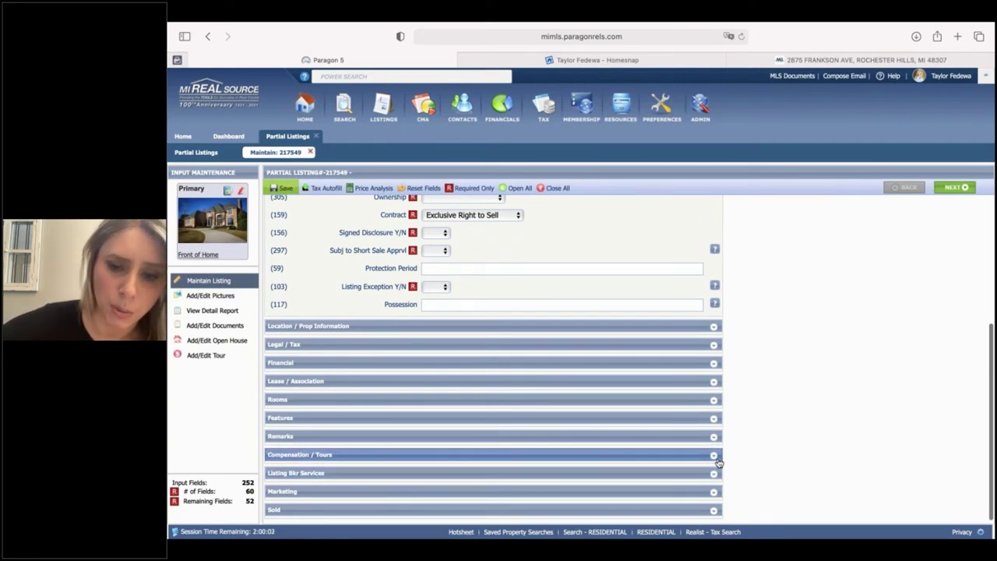
{"action": "left_click", "coordinate": [503, 454]}
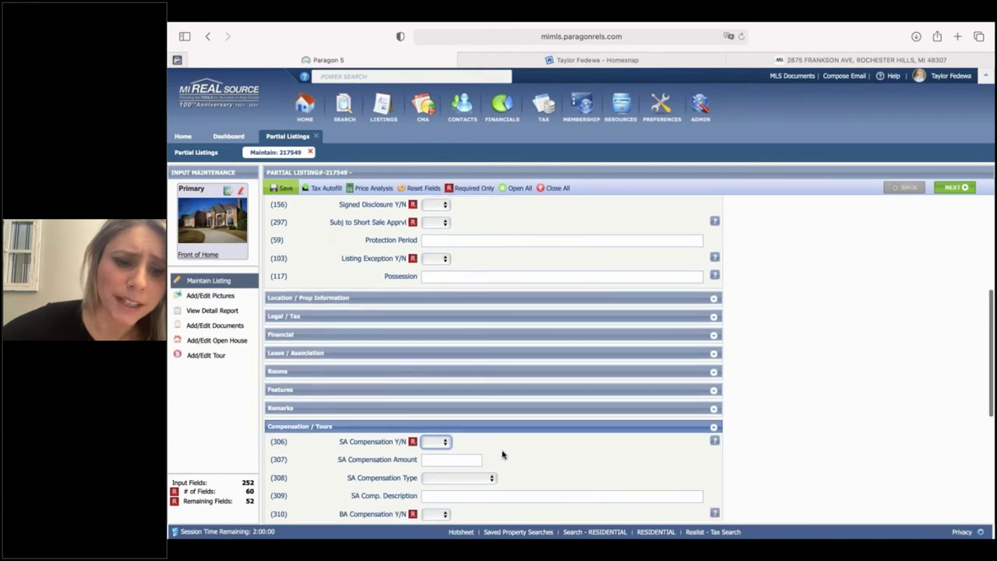
{"action": "scroll", "coordinate": [502, 454], "scroll_direction": "down", "scroll_amount": 5}
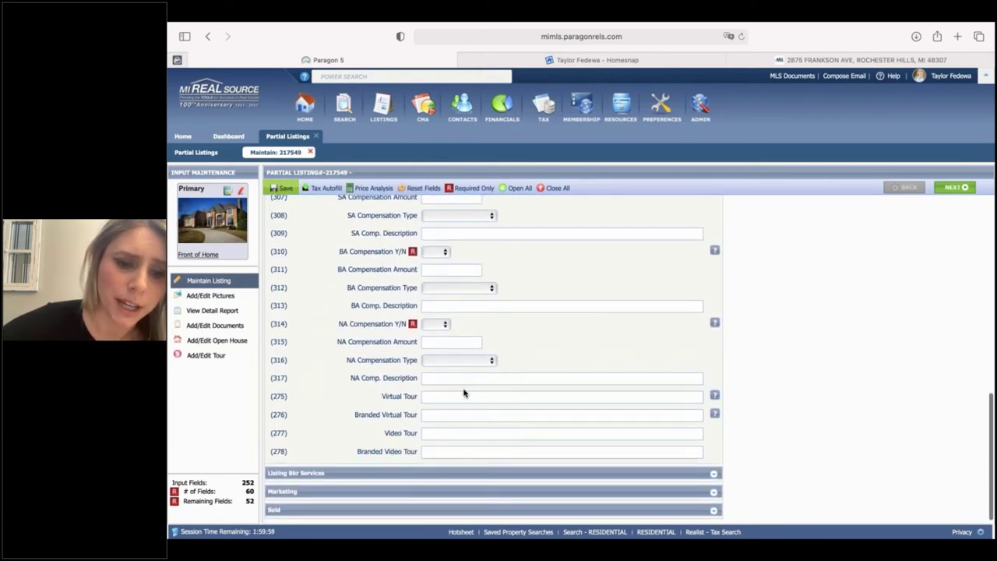
{"action": "left_click", "coordinate": [463, 395]}
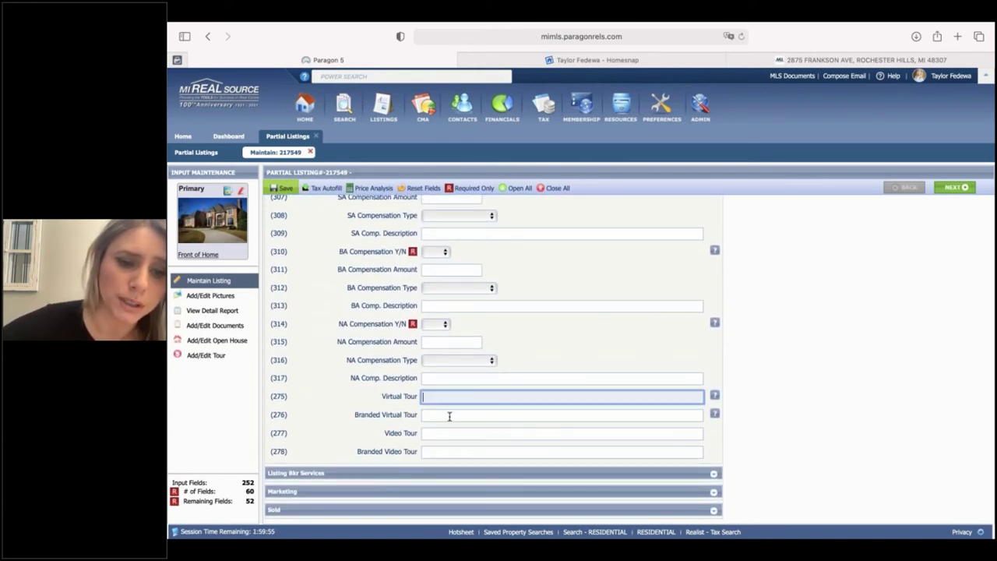
{"action": "left_click", "coordinate": [449, 414]}
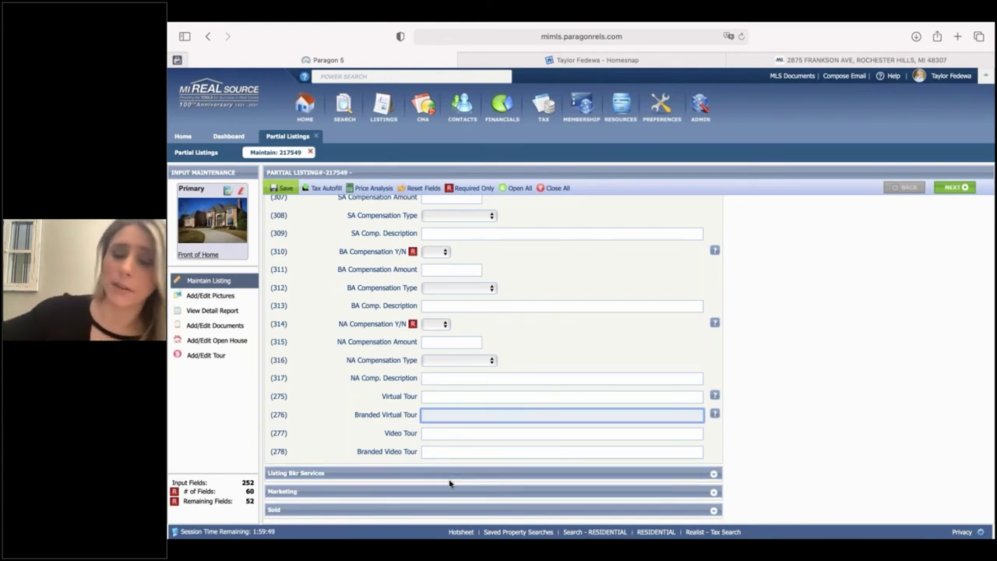
Open the Branded YouTube tour link saved in Notes
{"action": "mouse_move", "coordinate": [525, 520]}
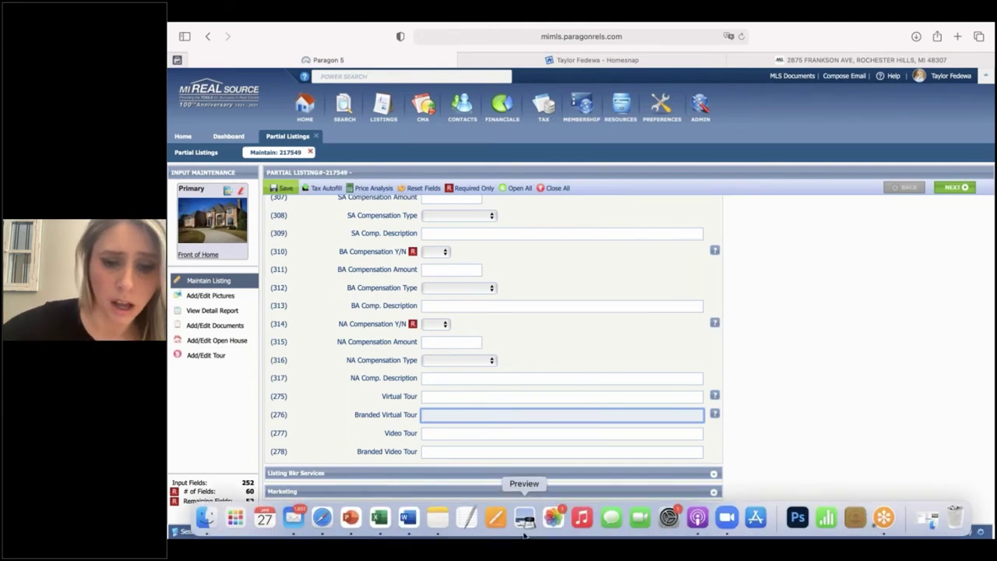
{"action": "left_click", "coordinate": [439, 517]}
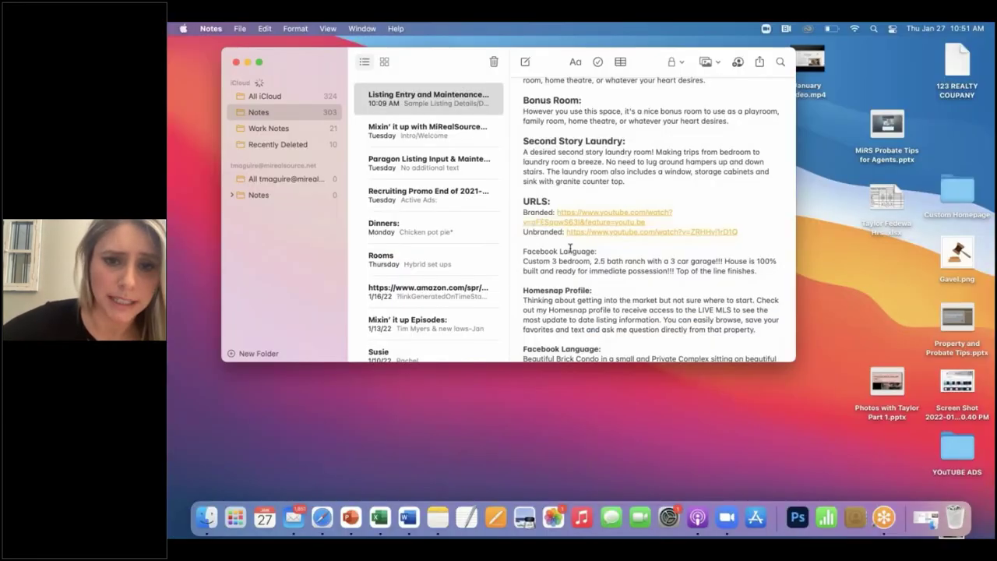
{"action": "scroll", "coordinate": [606, 177], "scroll_direction": "down", "scroll_amount": 3}
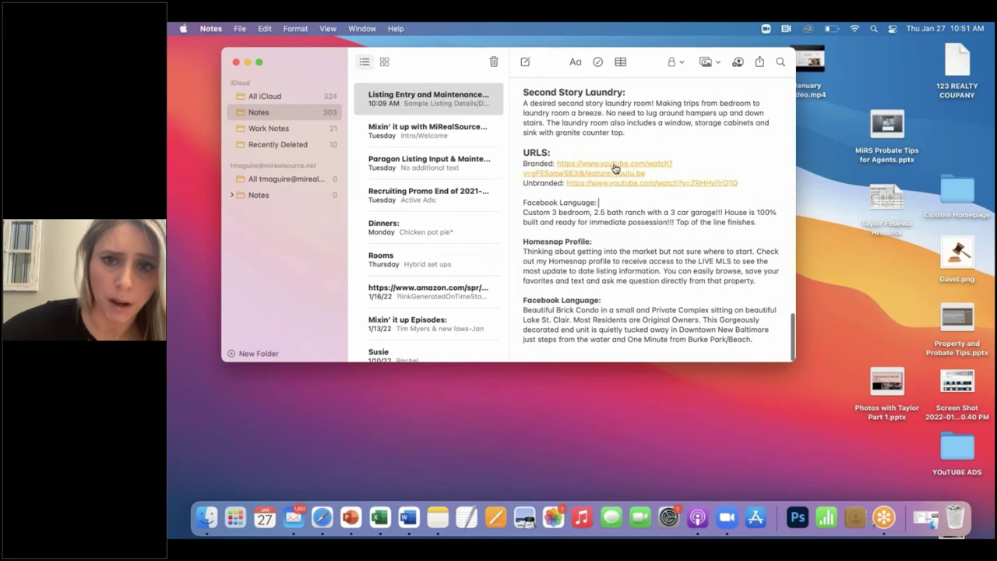
{"action": "left_click", "coordinate": [614, 166]}
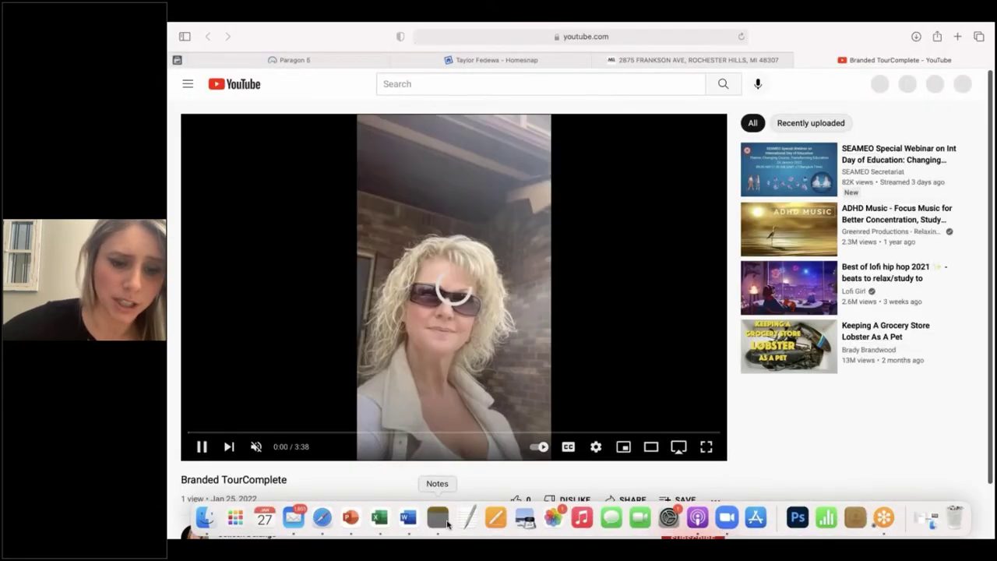
{"action": "left_click", "coordinate": [438, 517]}
{"action": "left_click", "coordinate": [701, 182]}
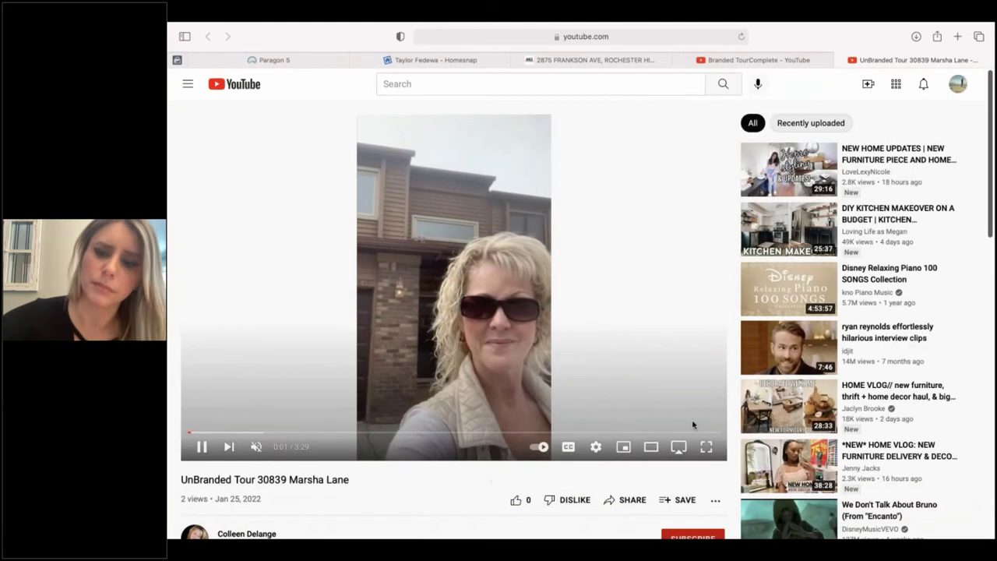
{"action": "left_click", "coordinate": [255, 446]}
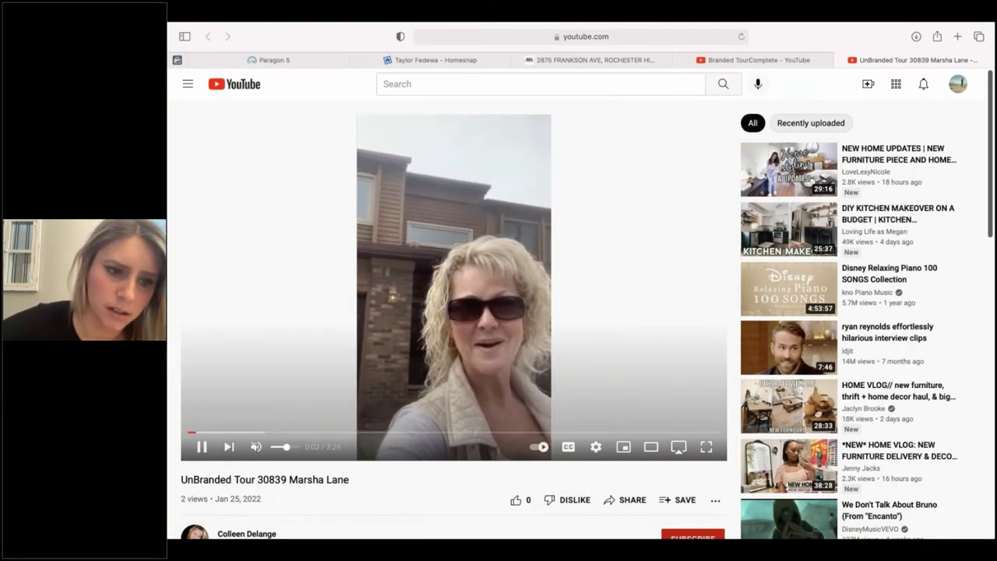
{"action": "left_click_drag", "start_coordinate": [286, 449], "coordinate": [293, 452]}
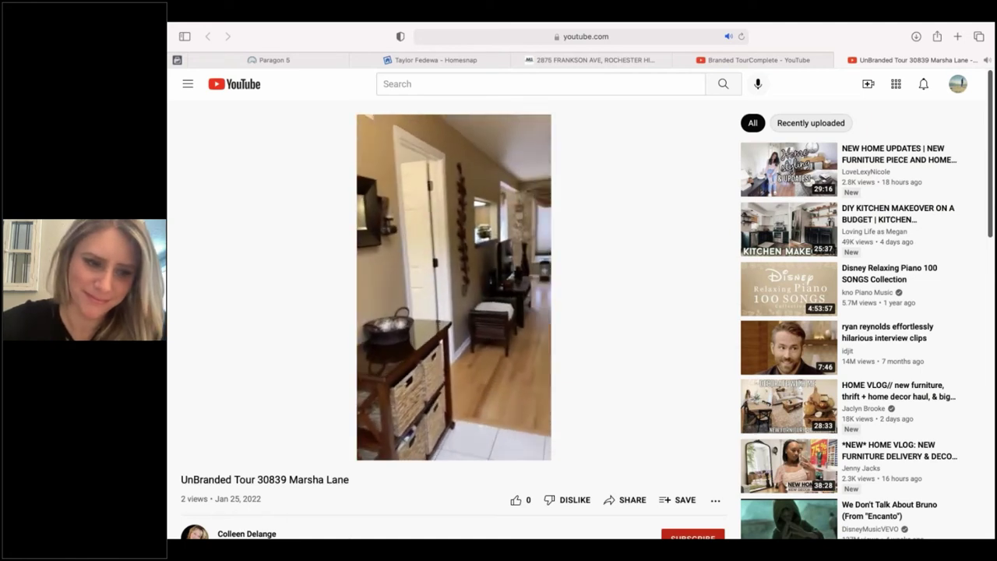
{"action": "left_click", "coordinate": [260, 452]}
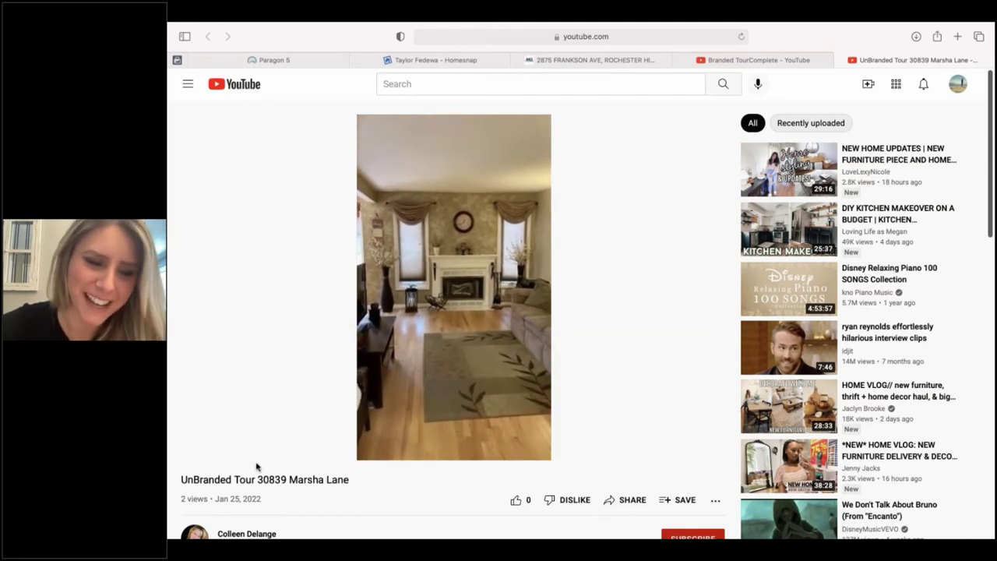
{"action": "mouse_move", "coordinate": [256, 450]}
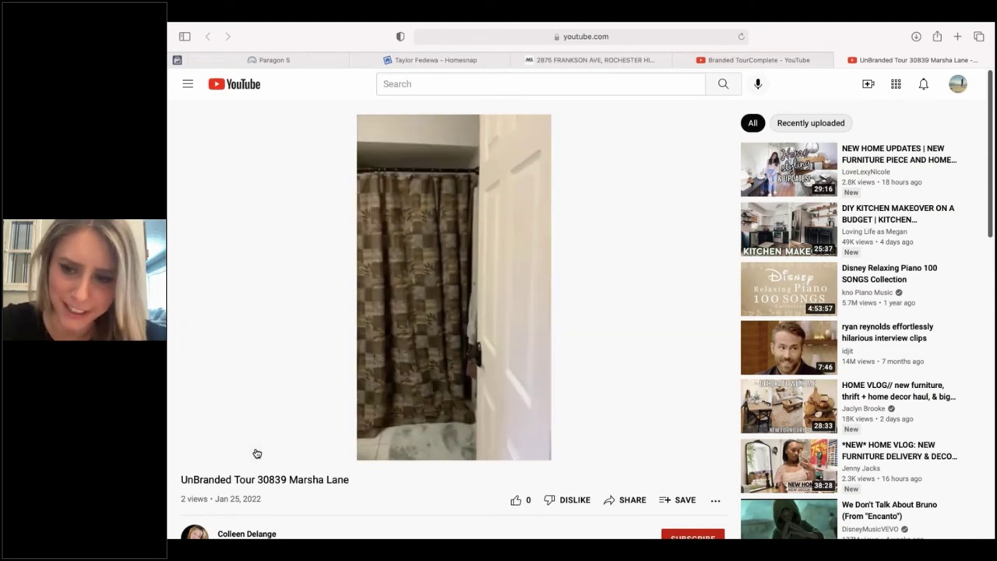
{"action": "left_click", "coordinate": [257, 449]}
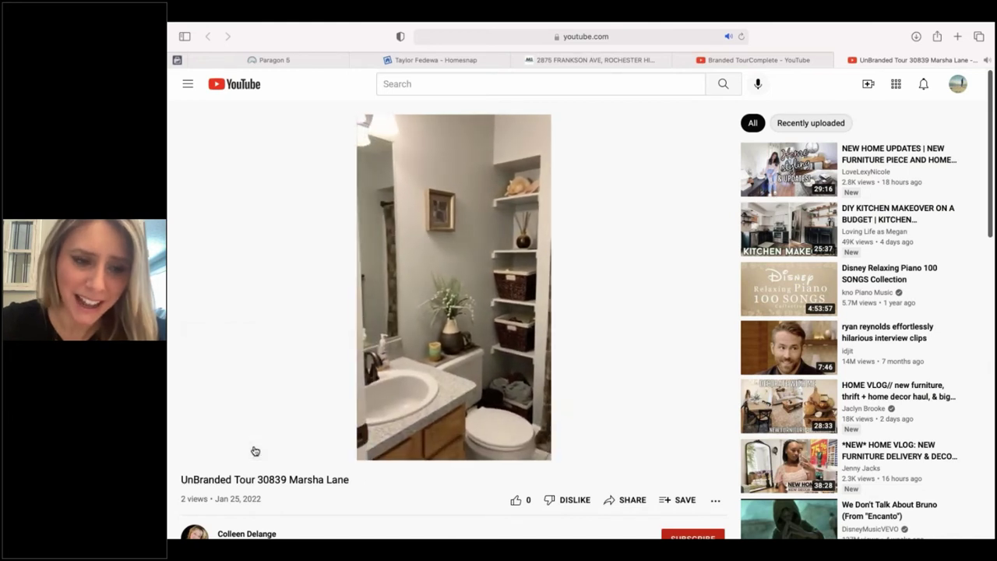
{"action": "left_click", "coordinate": [257, 448]}
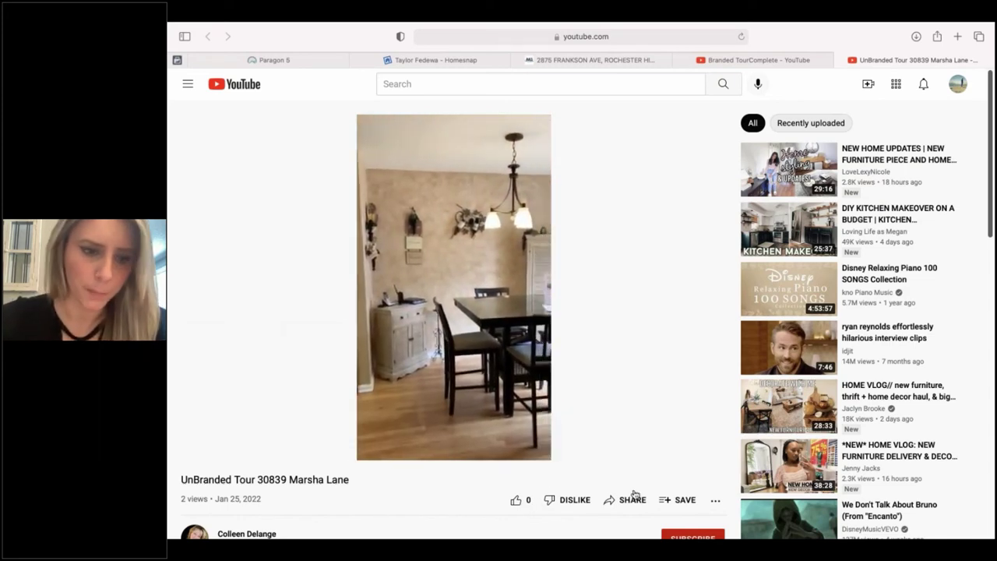
Copy the video's YouTube share link and return to the Paragon 5 listing form
{"action": "scroll", "coordinate": [636, 497], "scroll_direction": "down", "scroll_amount": 1}
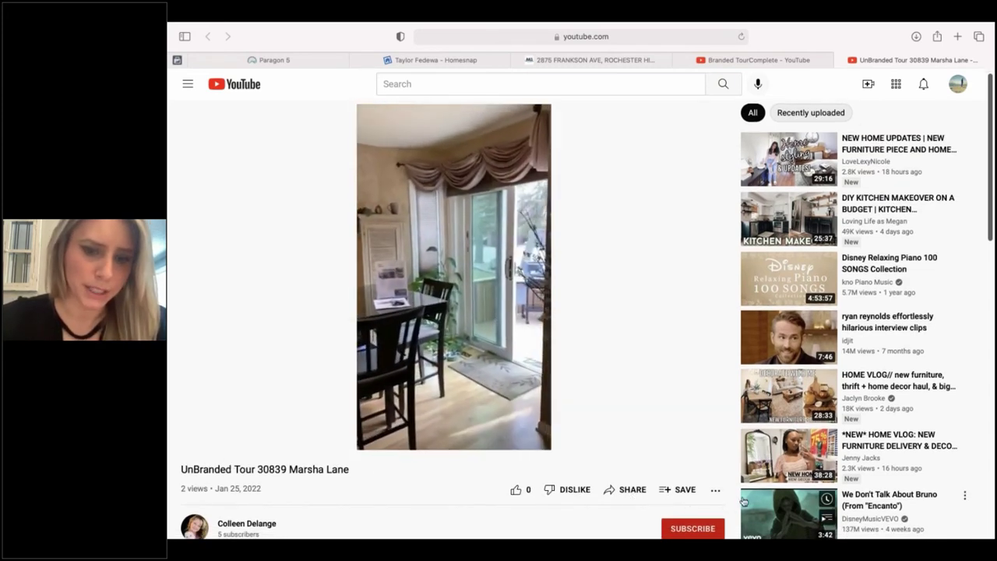
{"action": "left_click", "coordinate": [629, 488]}
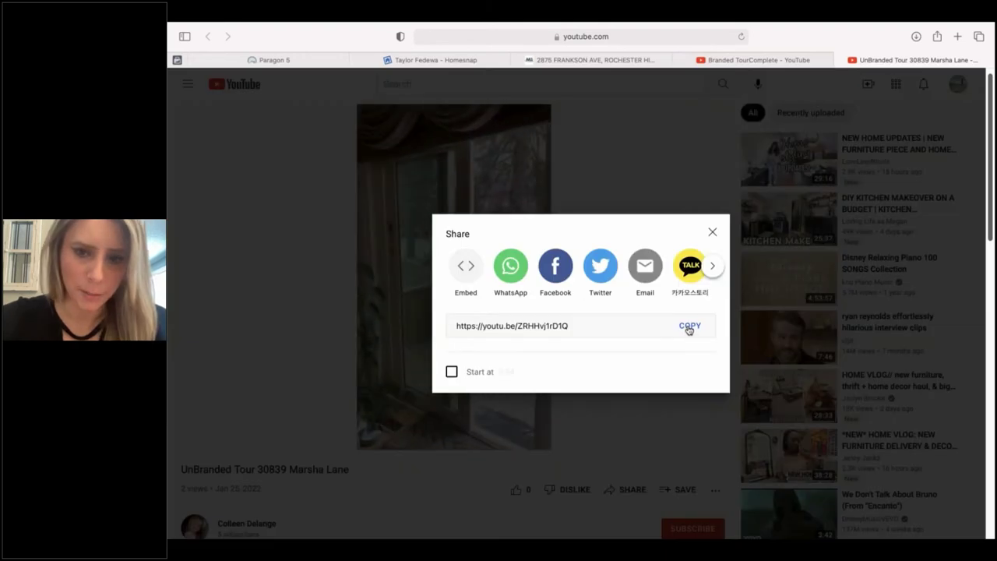
{"action": "left_click", "coordinate": [690, 328]}
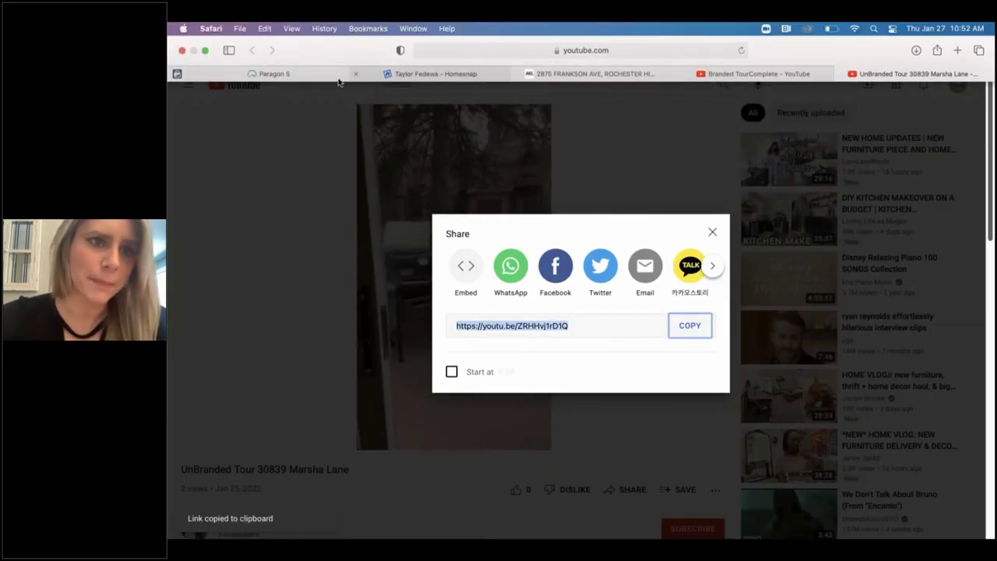
{"action": "left_click", "coordinate": [311, 74]}
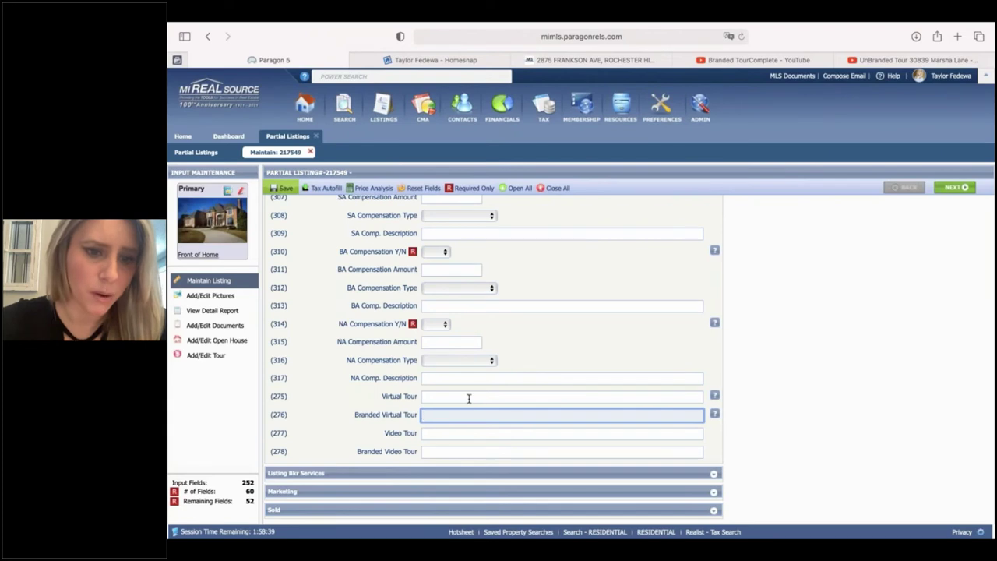
{"action": "left_click", "coordinate": [465, 396]}
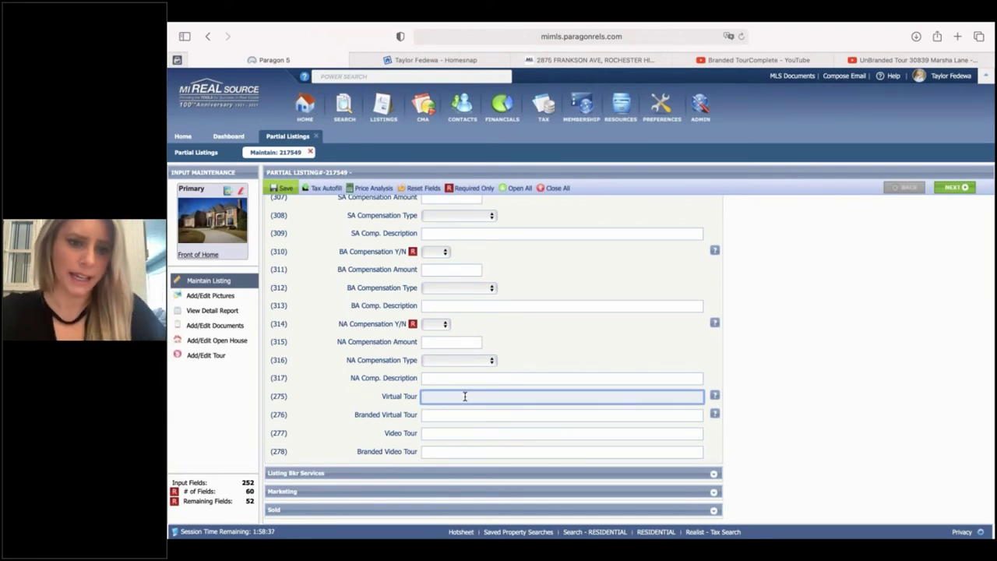
{"action": "key", "text": "super+v"}
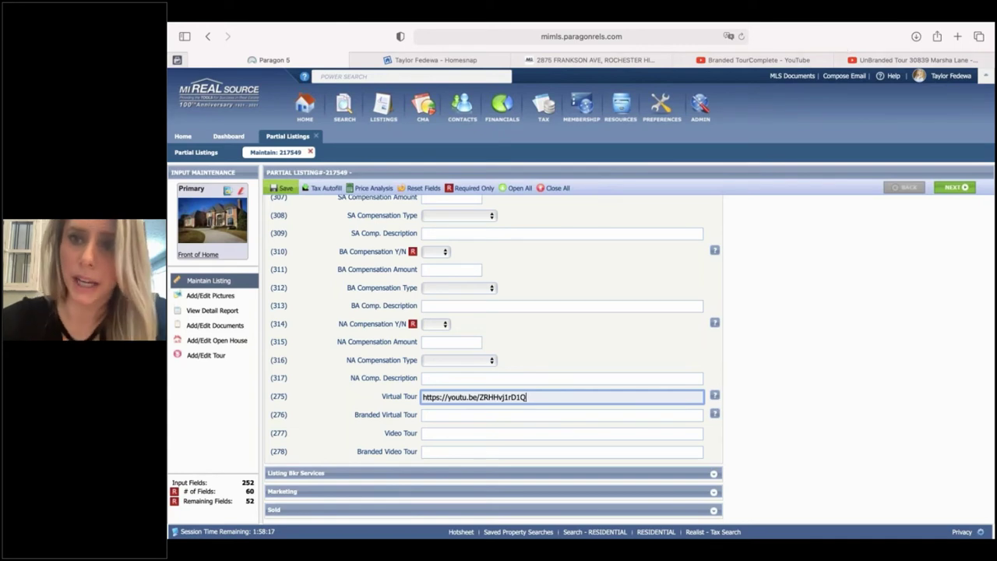
{"action": "scroll", "coordinate": [445, 478], "scroll_direction": "up", "scroll_amount": 1}
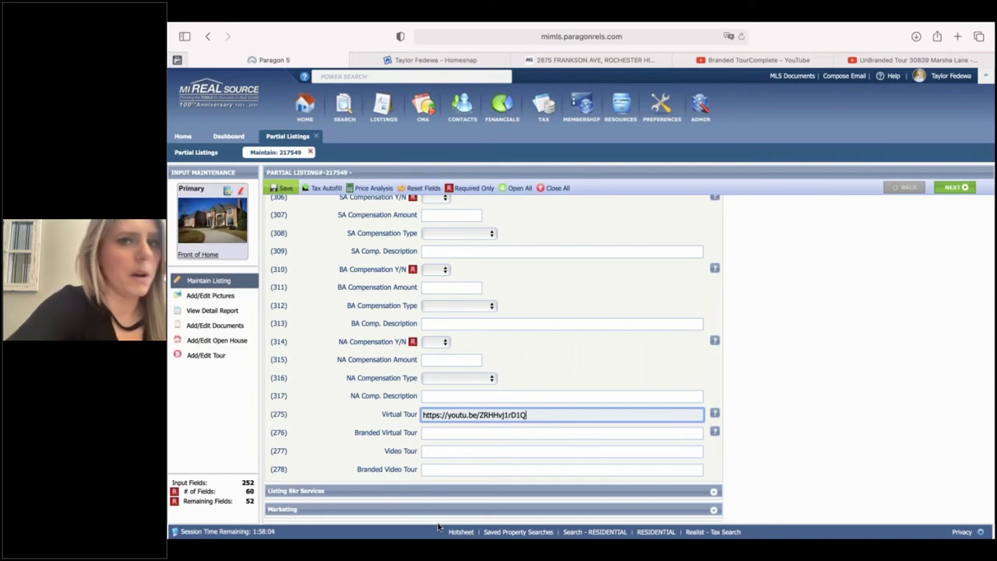
Load mirealsource.com in a new tab and go to More > Recommended Photographers
{"action": "left_click", "coordinate": [958, 37]}
{"action": "type", "text": "m"}
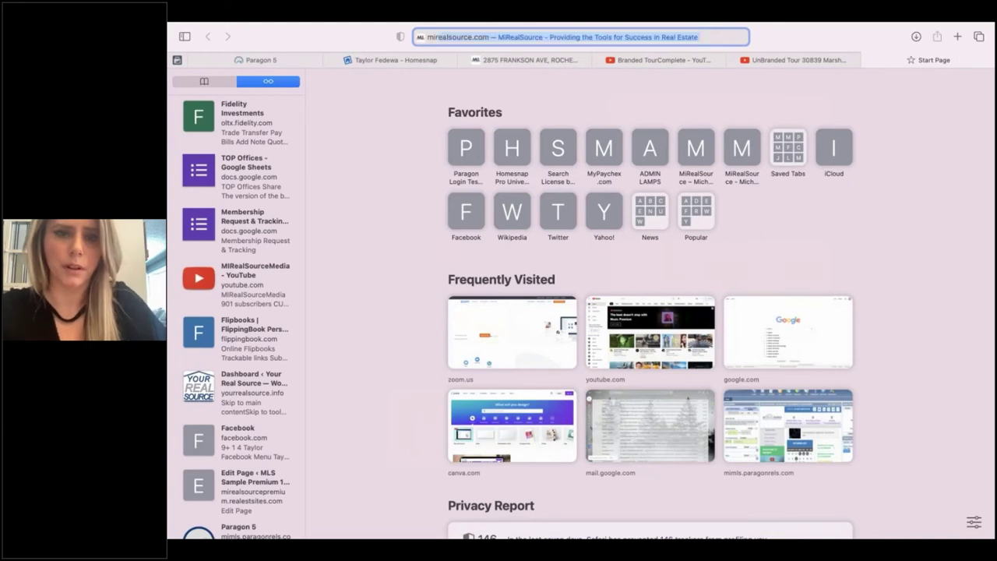
{"action": "key", "text": "Return"}
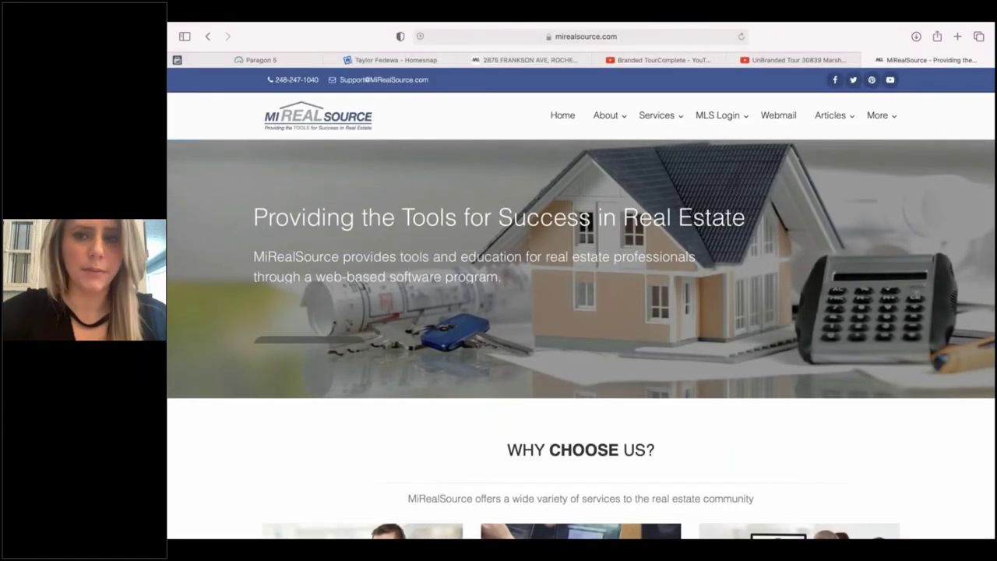
{"action": "mouse_move", "coordinate": [881, 121]}
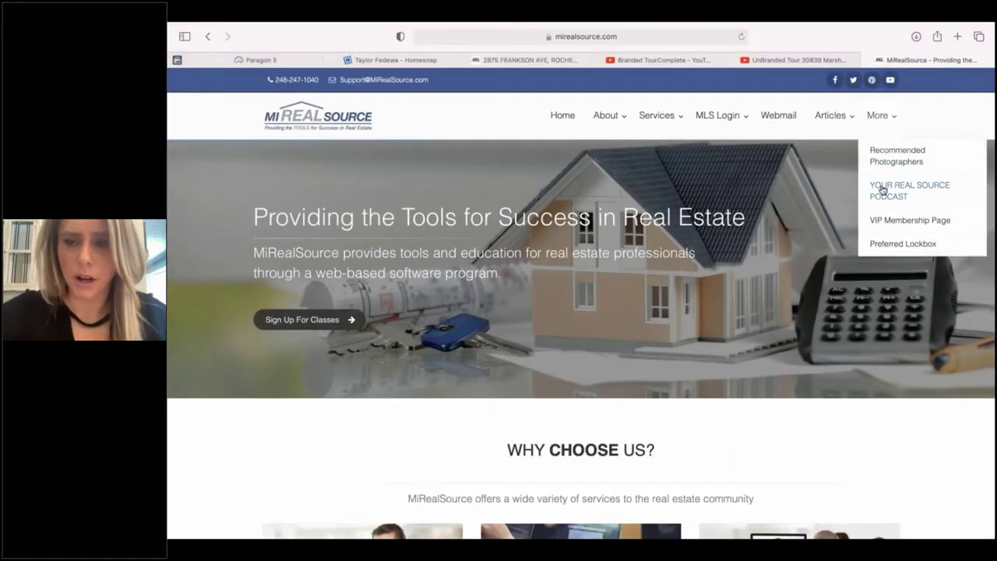
{"action": "left_click", "coordinate": [901, 162]}
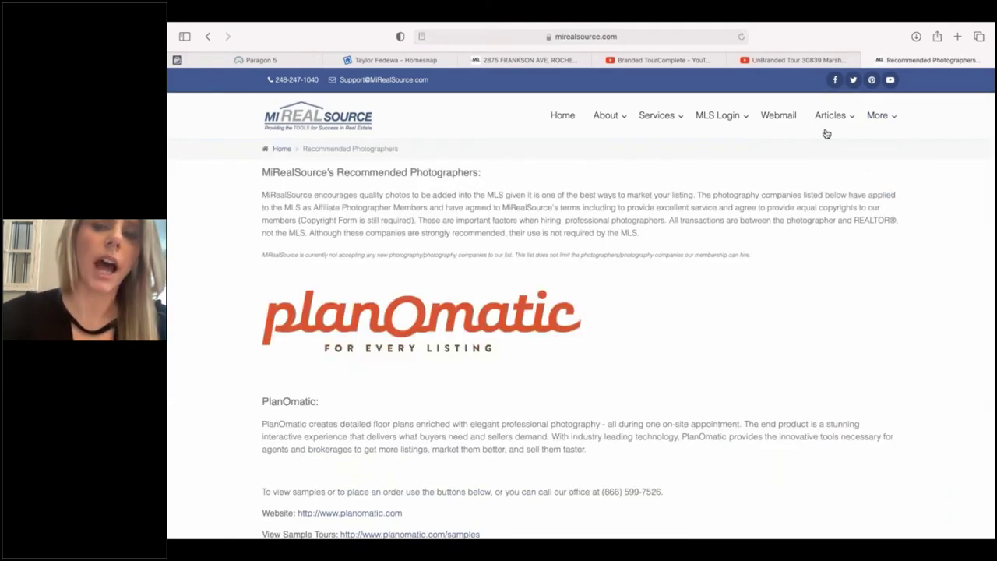
Scroll through the photography vendors, like Michigan Real Estate Photography, Next Door Photos and TrueSpaces
{"action": "mouse_move", "coordinate": [877, 116]}
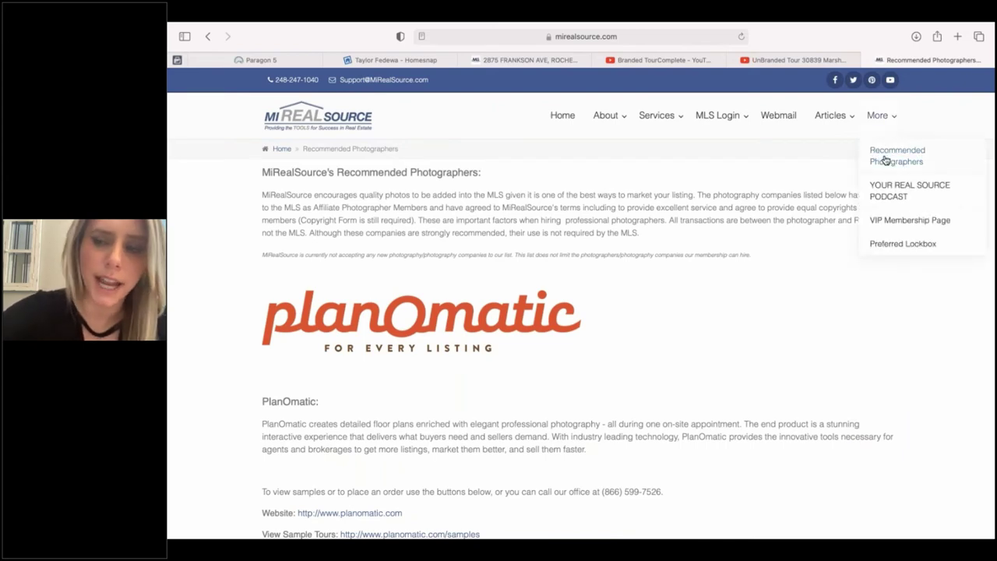
{"action": "scroll", "coordinate": [331, 400], "scroll_direction": "down", "scroll_amount": 5}
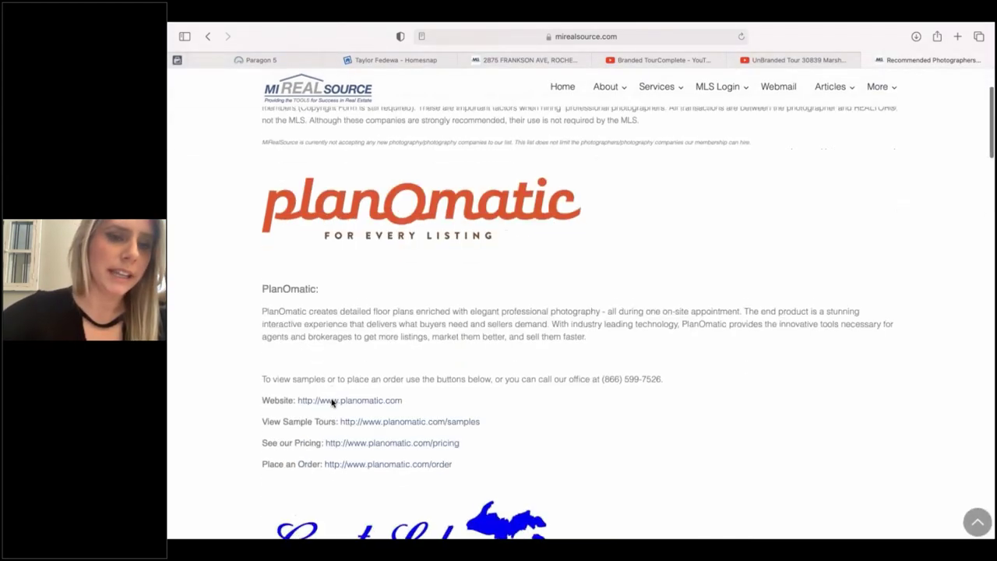
{"action": "scroll", "coordinate": [332, 402], "scroll_direction": "down", "scroll_amount": 4}
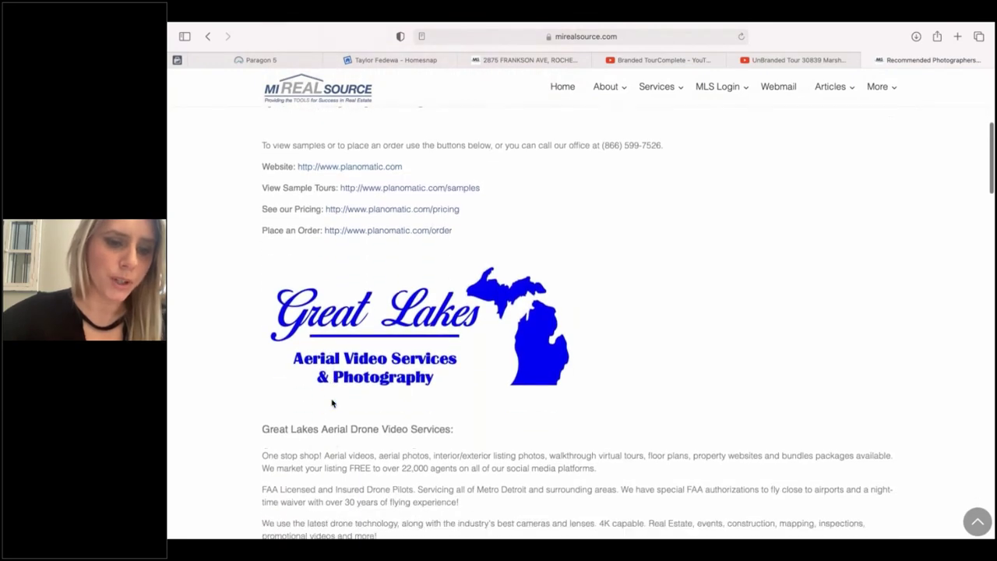
{"action": "scroll", "coordinate": [331, 399], "scroll_direction": "down", "scroll_amount": 5}
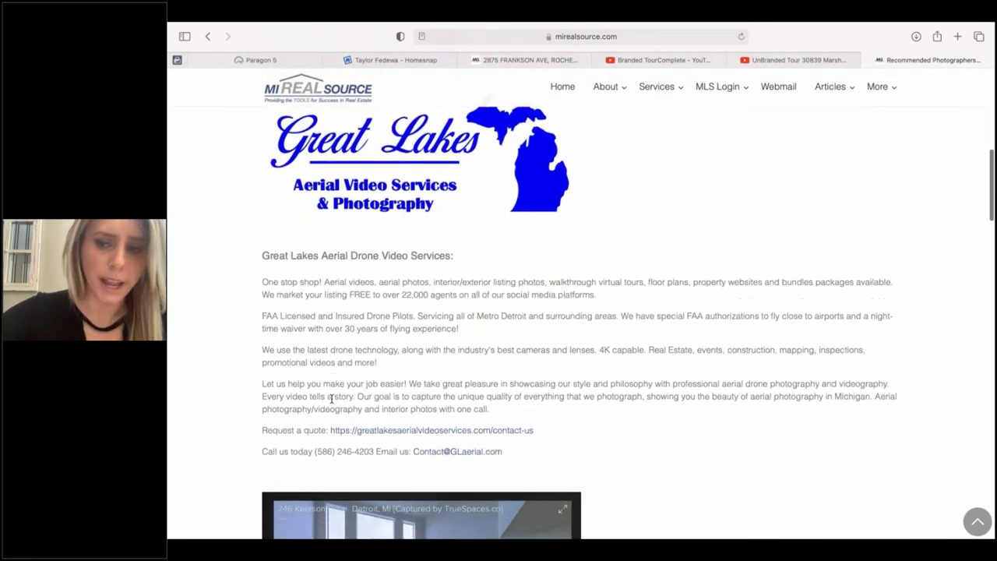
{"action": "scroll", "coordinate": [331, 398], "scroll_direction": "down", "scroll_amount": 3}
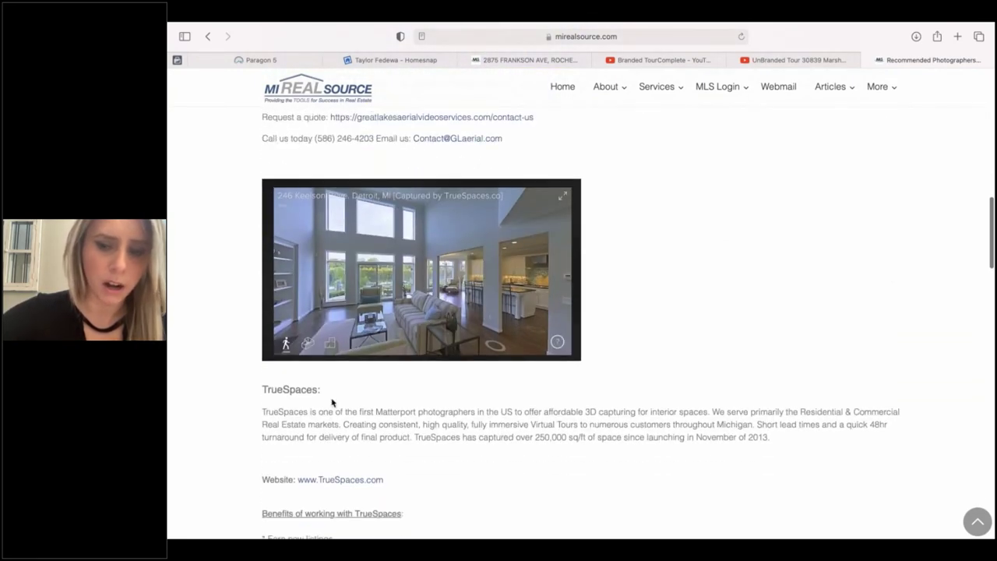
{"action": "scroll", "coordinate": [332, 398], "scroll_direction": "down", "scroll_amount": 4}
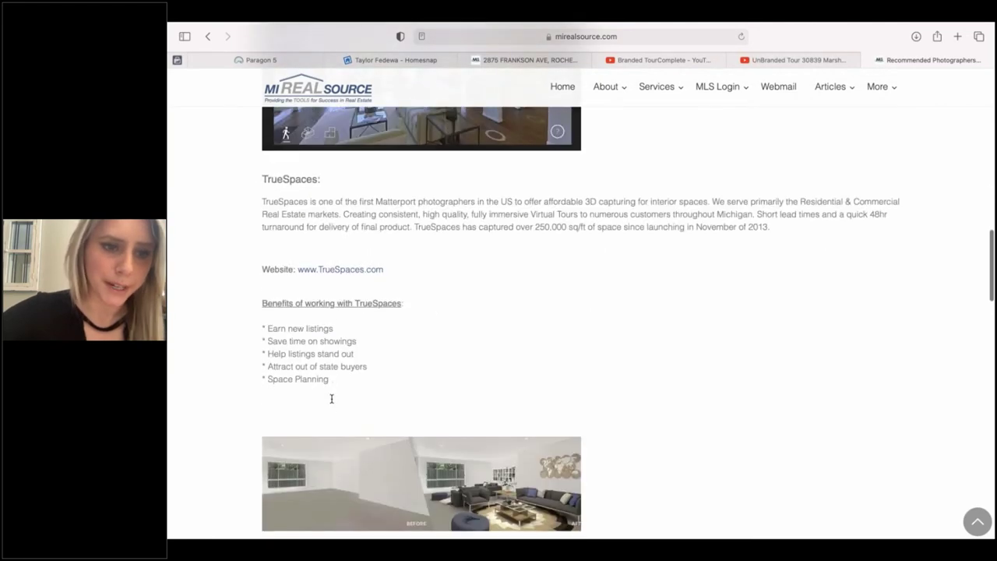
{"action": "scroll", "coordinate": [331, 402], "scroll_direction": "up", "scroll_amount": 5}
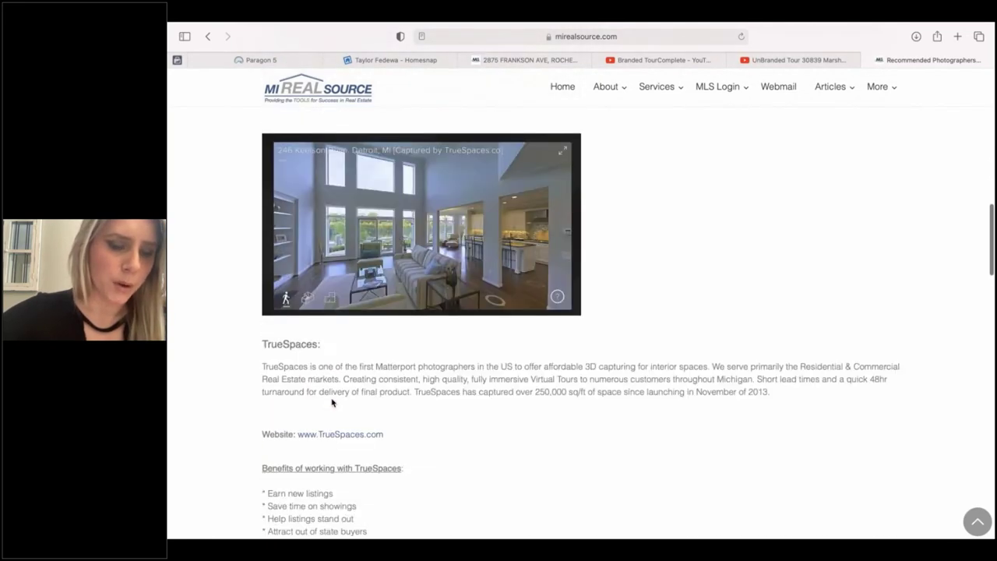
{"action": "scroll", "coordinate": [331, 402], "scroll_direction": "down", "scroll_amount": 5}
{"action": "scroll", "coordinate": [332, 401], "scroll_direction": "down", "scroll_amount": 1}
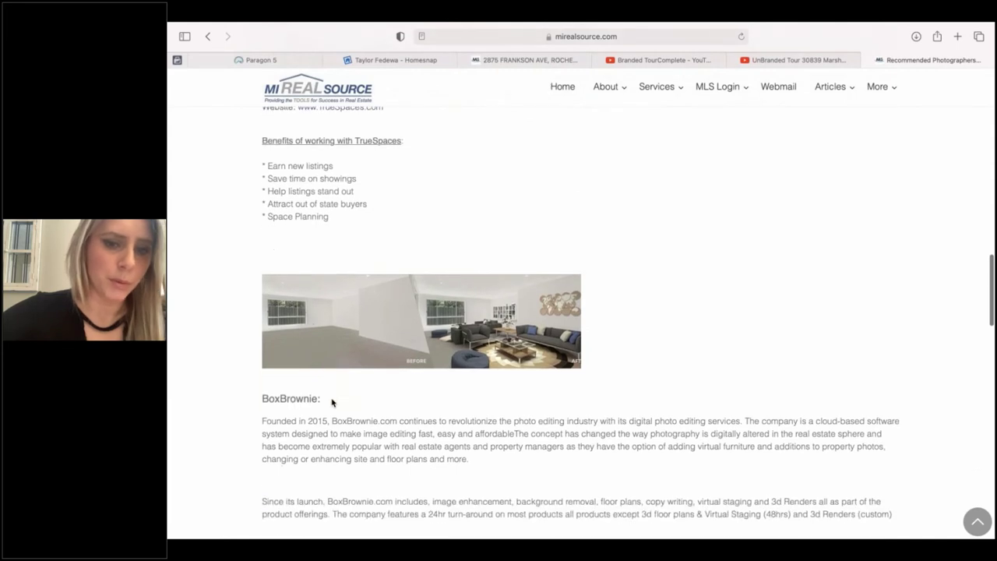
{"action": "scroll", "coordinate": [331, 402], "scroll_direction": "down", "scroll_amount": 1}
{"action": "scroll", "coordinate": [332, 402], "scroll_direction": "down", "scroll_amount": 2}
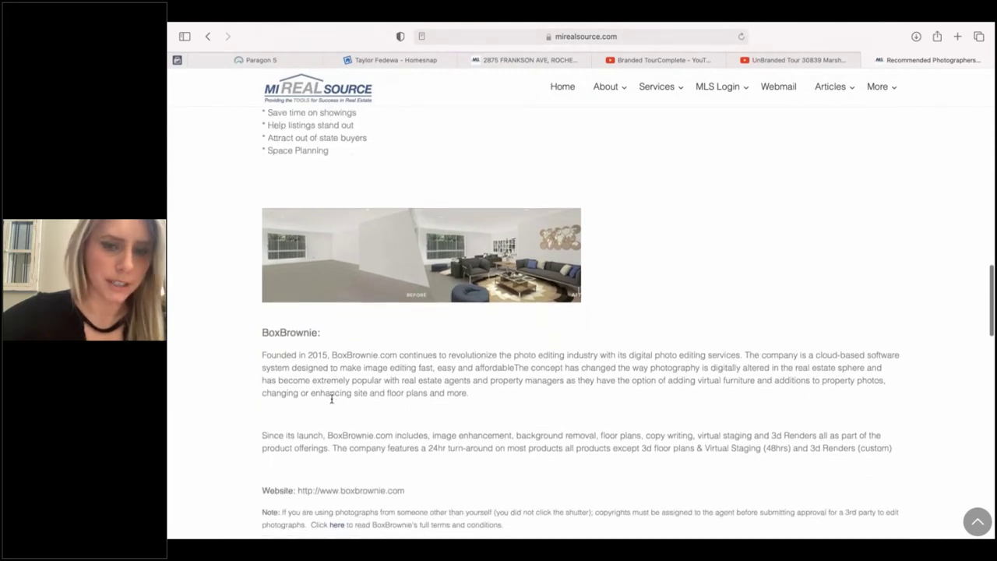
{"action": "scroll", "coordinate": [331, 399], "scroll_direction": "down", "scroll_amount": 3}
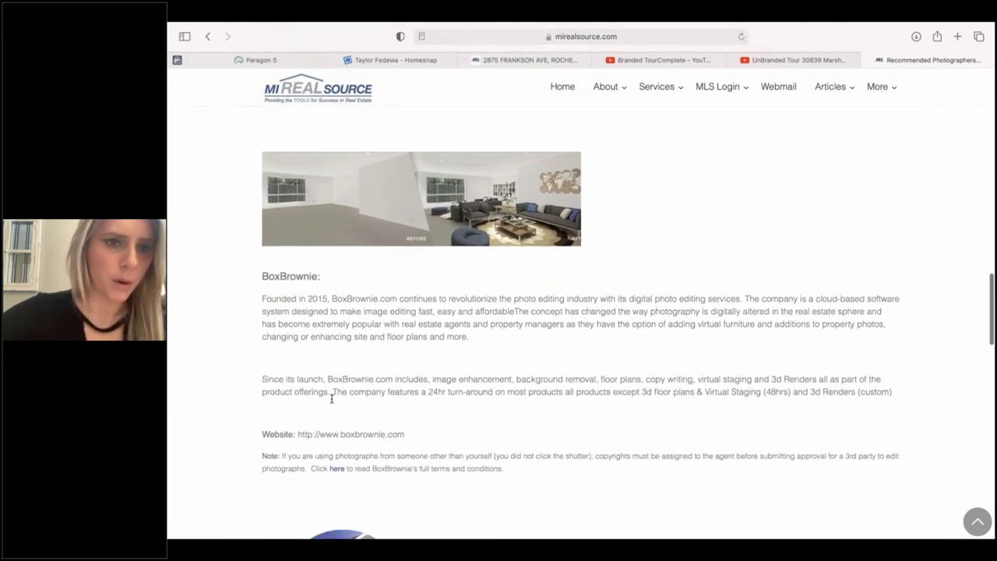
{"action": "scroll", "coordinate": [332, 402], "scroll_direction": "down", "scroll_amount": 2}
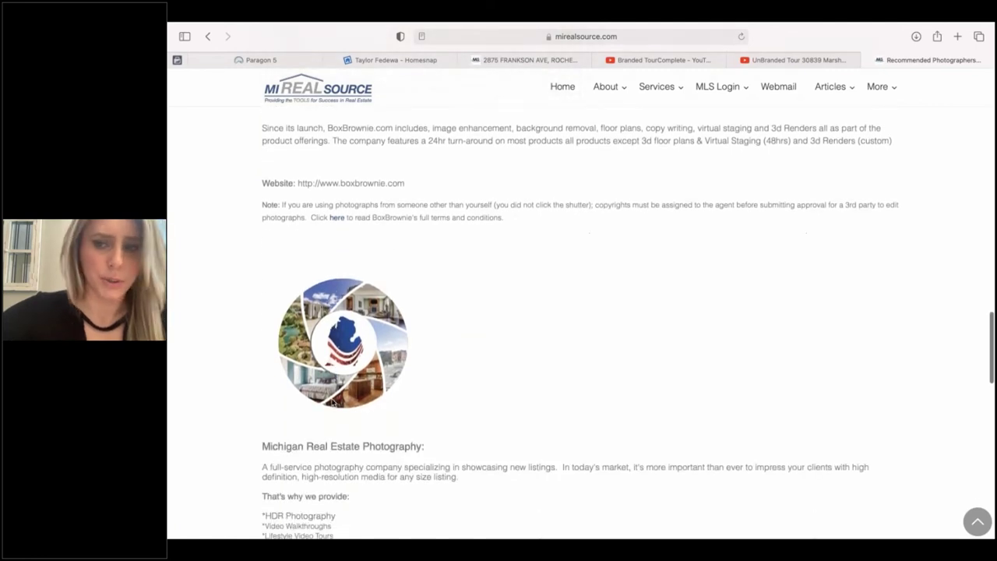
{"action": "scroll", "coordinate": [336, 493], "scroll_direction": "down", "scroll_amount": 1}
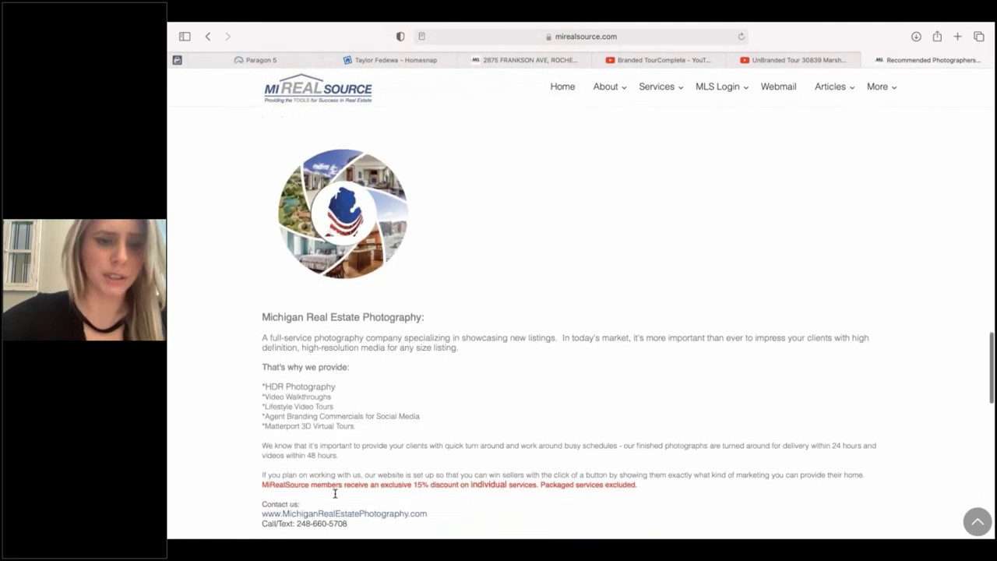
{"action": "scroll", "coordinate": [580, 322], "scroll_direction": "down", "scroll_amount": 3}
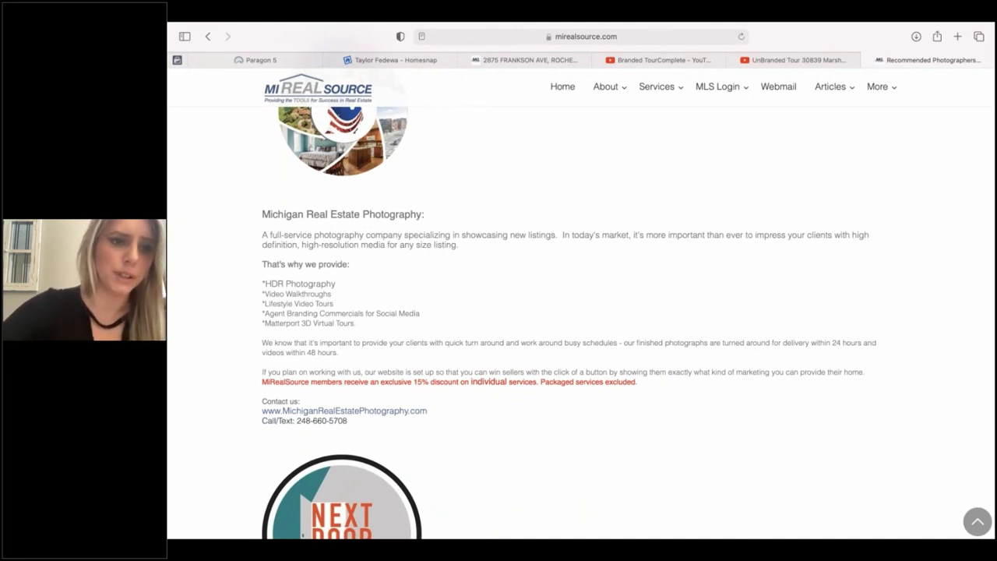
{"action": "scroll", "coordinate": [328, 285], "scroll_direction": "down", "scroll_amount": 1}
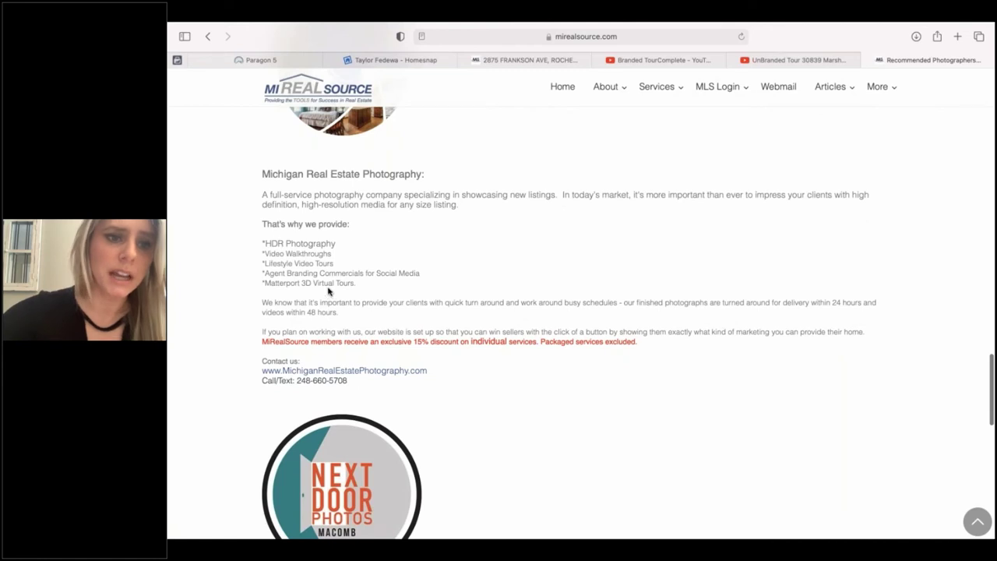
{"action": "scroll", "coordinate": [328, 285], "scroll_direction": "down", "scroll_amount": 3}
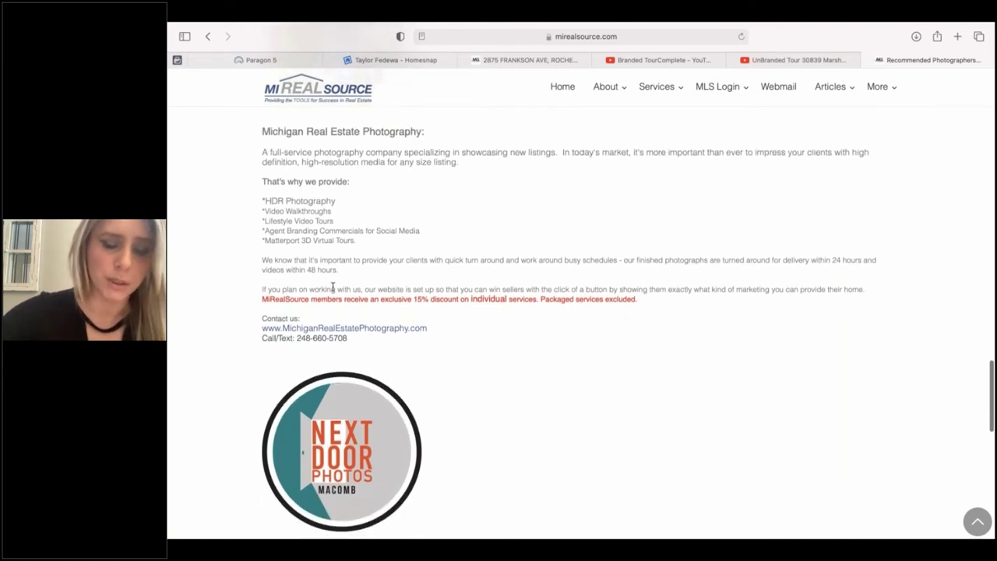
{"action": "scroll", "coordinate": [333, 291], "scroll_direction": "down", "scroll_amount": 9}
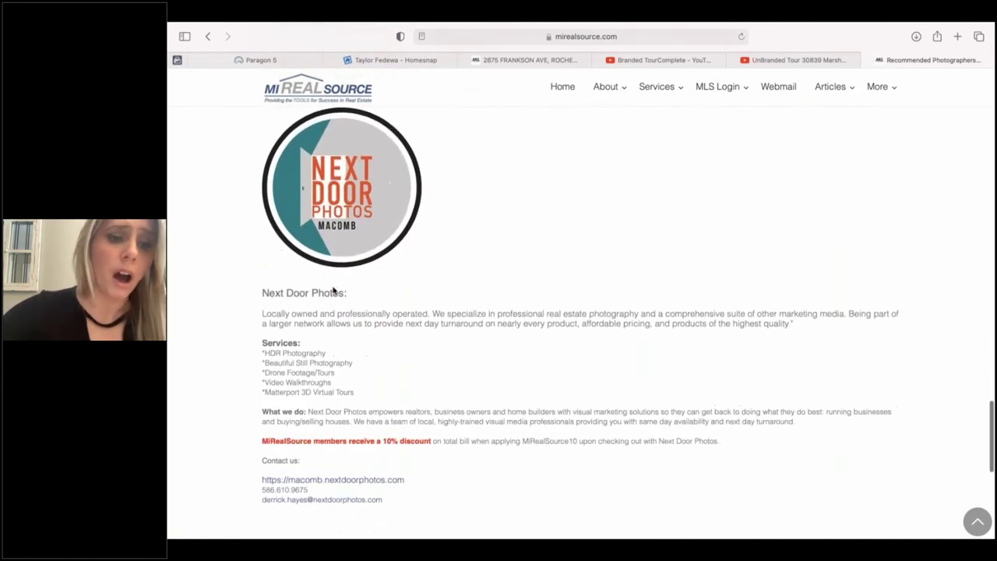
{"action": "scroll", "coordinate": [333, 290], "scroll_direction": "up", "scroll_amount": 20}
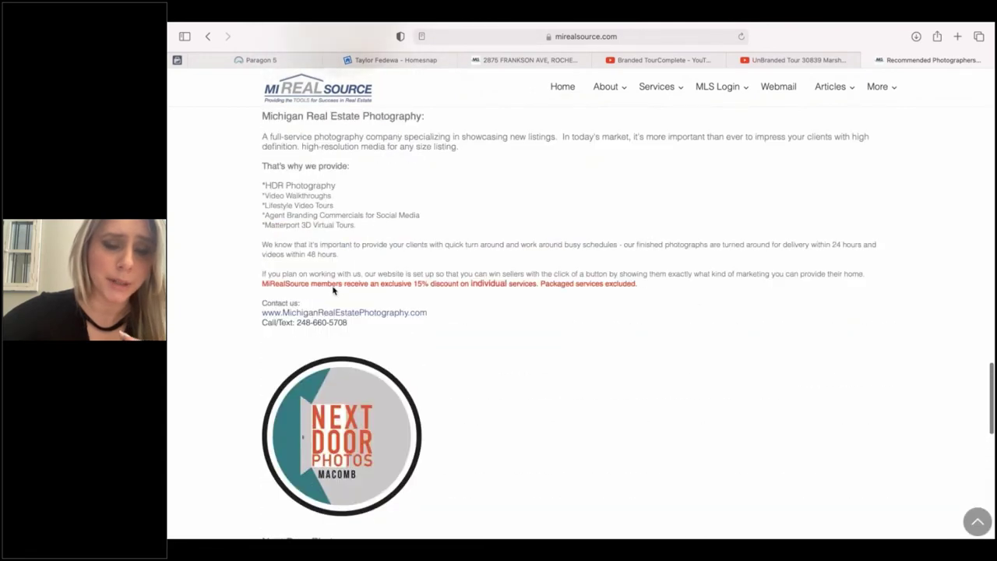
{"action": "scroll", "coordinate": [333, 291], "scroll_direction": "up", "scroll_amount": 15}
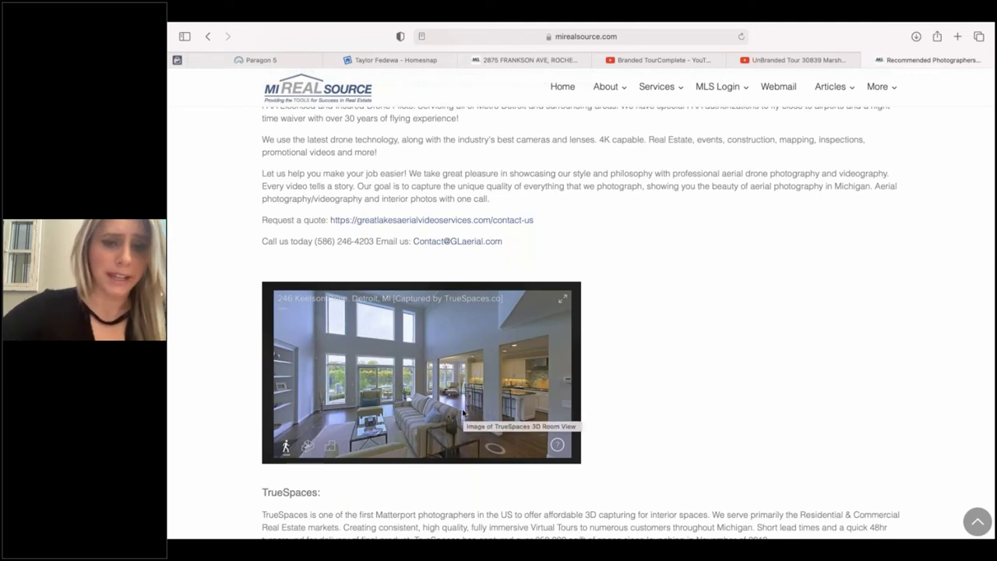
{"action": "scroll", "coordinate": [463, 412], "scroll_direction": "up", "scroll_amount": 5}
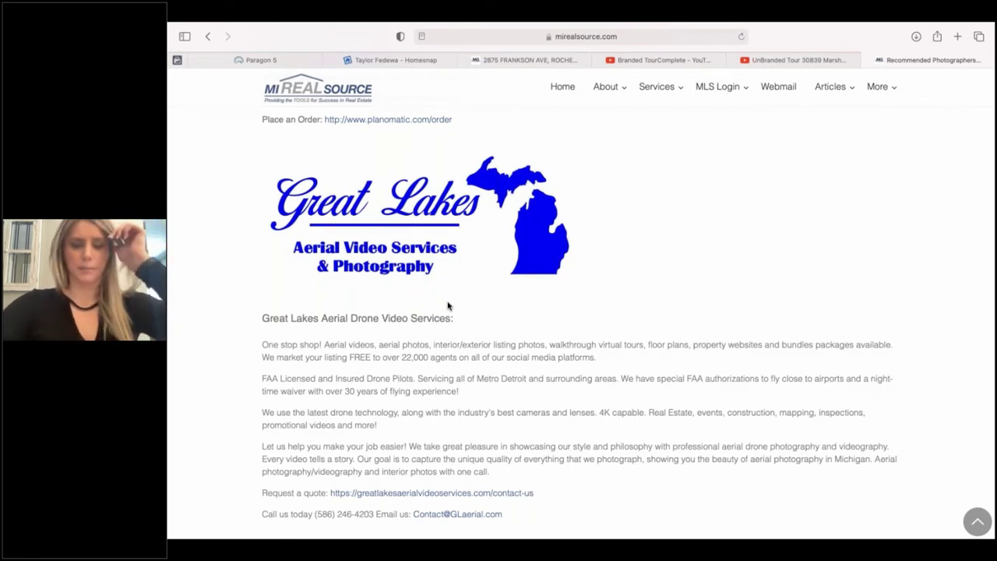
{"action": "scroll", "coordinate": [448, 306], "scroll_direction": "up", "scroll_amount": 5}
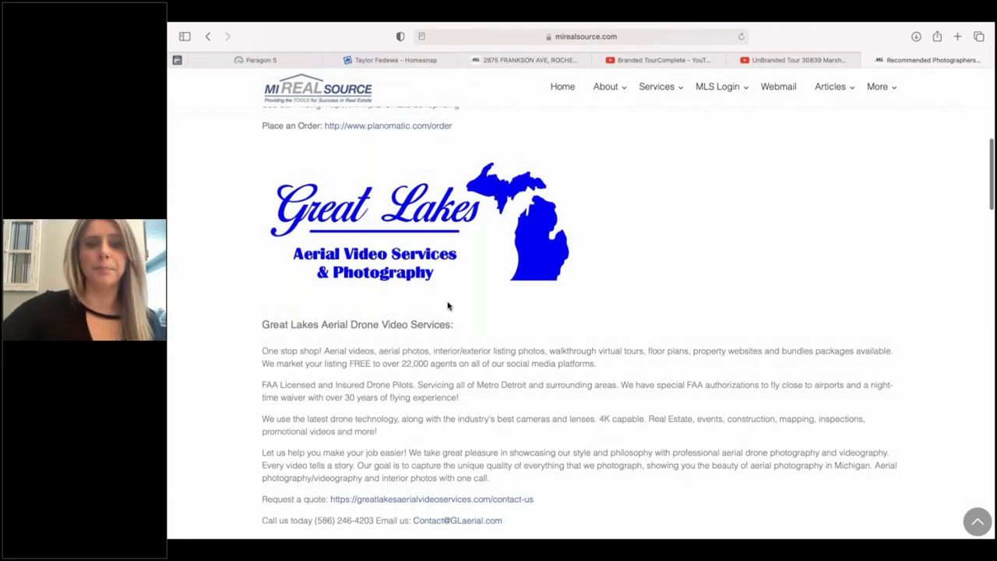
{"action": "scroll", "coordinate": [448, 305], "scroll_direction": "up", "scroll_amount": 3}
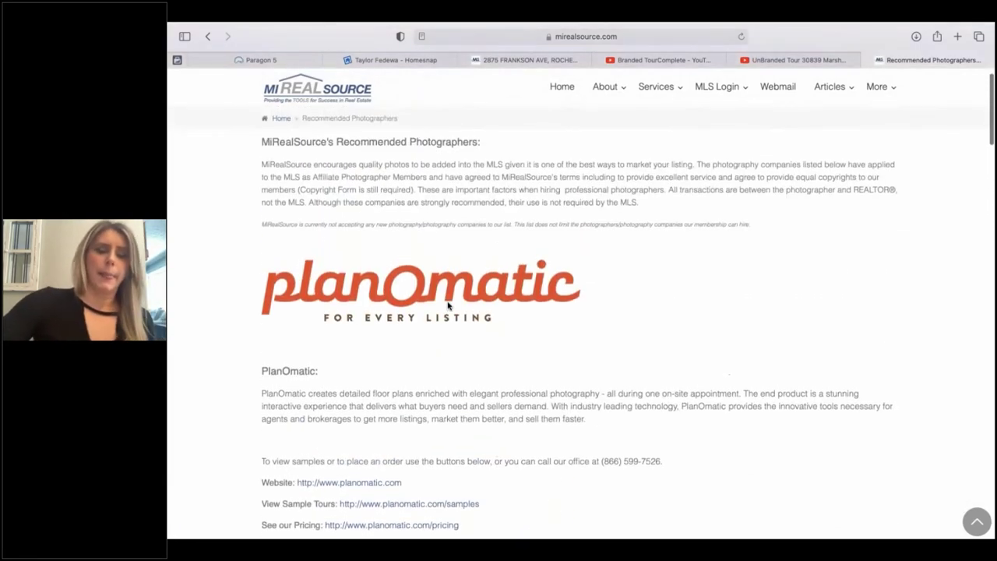
{"action": "scroll", "coordinate": [447, 305], "scroll_direction": "up", "scroll_amount": 1}
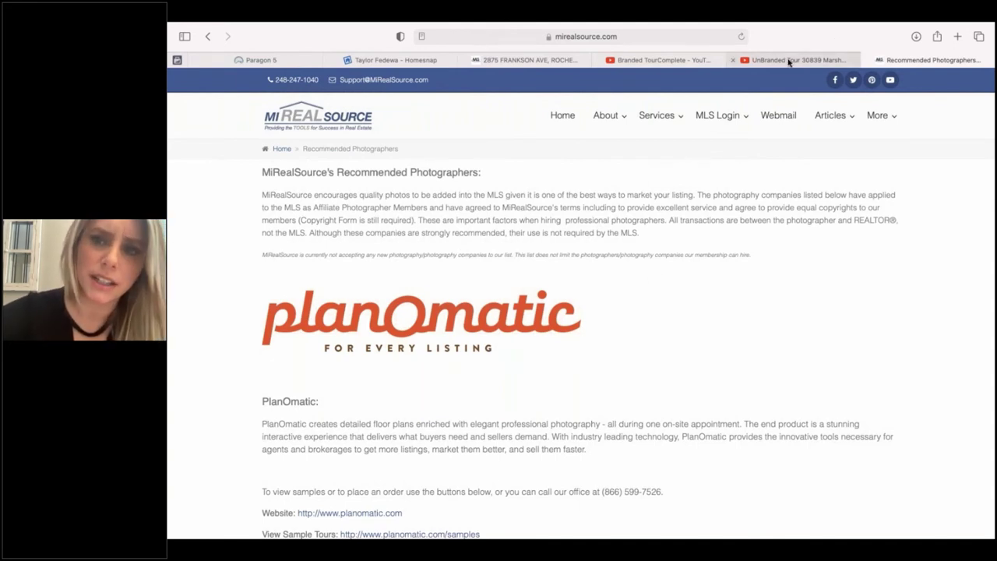
{"action": "mouse_move", "coordinate": [759, 67]}
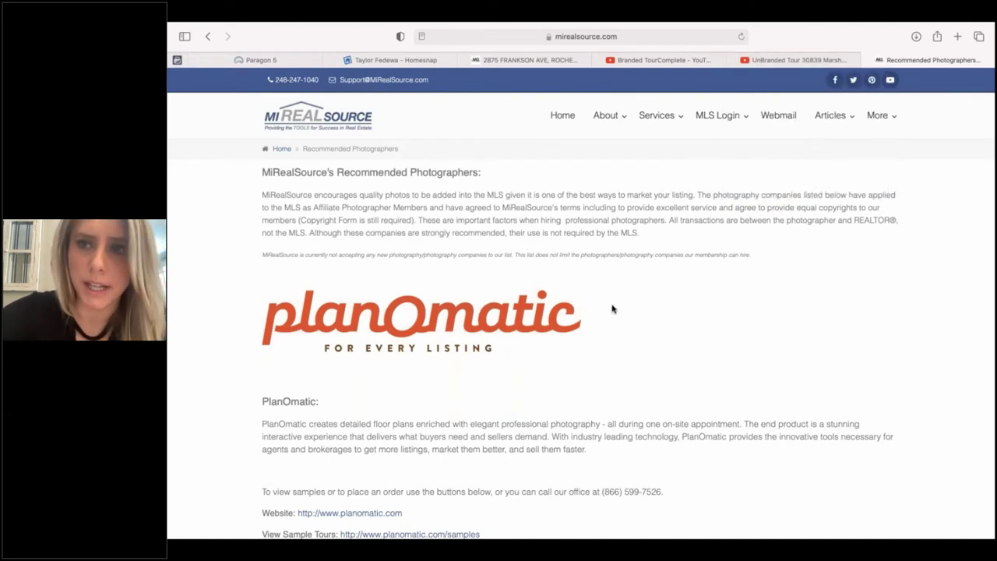
Return to partial listing 217549, check its Save options, and close the Partial Listings tab
{"action": "left_click", "coordinate": [262, 61]}
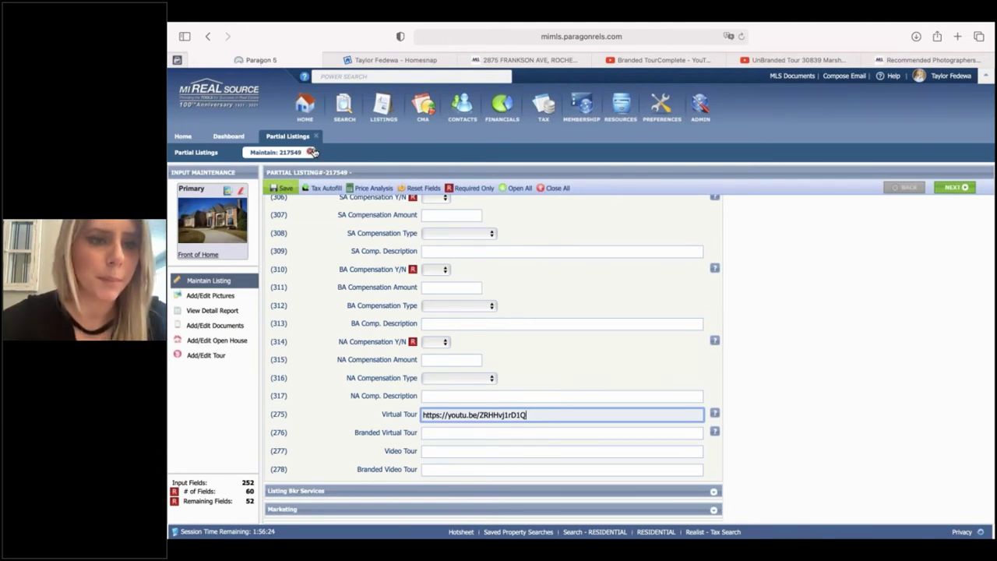
{"action": "left_click", "coordinate": [284, 189]}
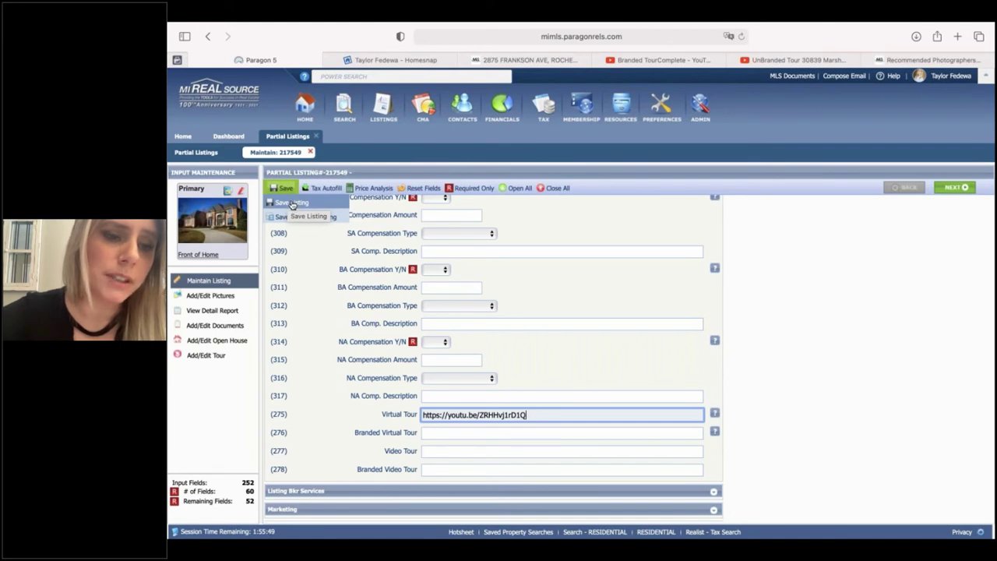
{"action": "left_click", "coordinate": [316, 137]}
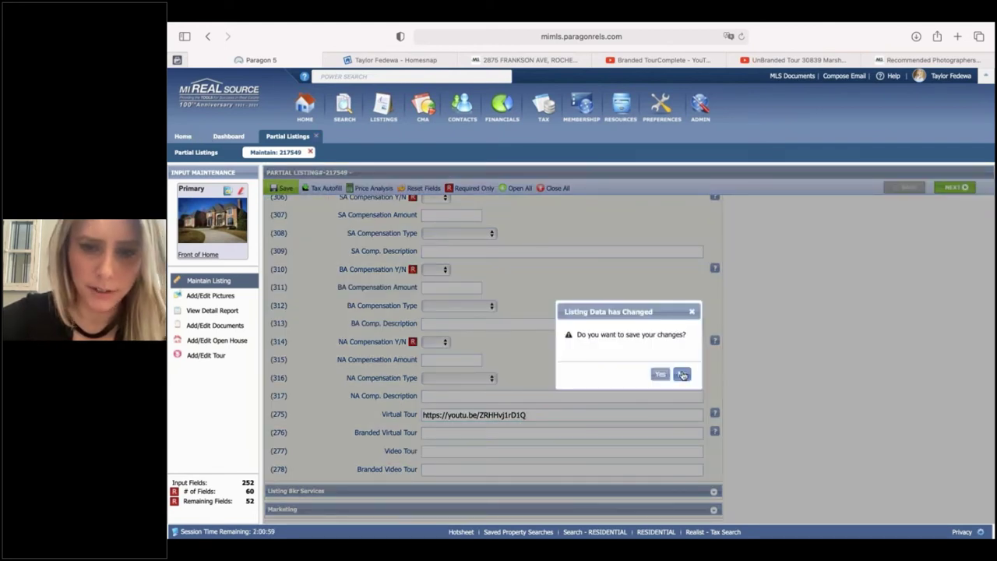
Discard the changes to listing 217549, go Home, and open the Market Monitor new listings
{"action": "left_click", "coordinate": [682, 375]}
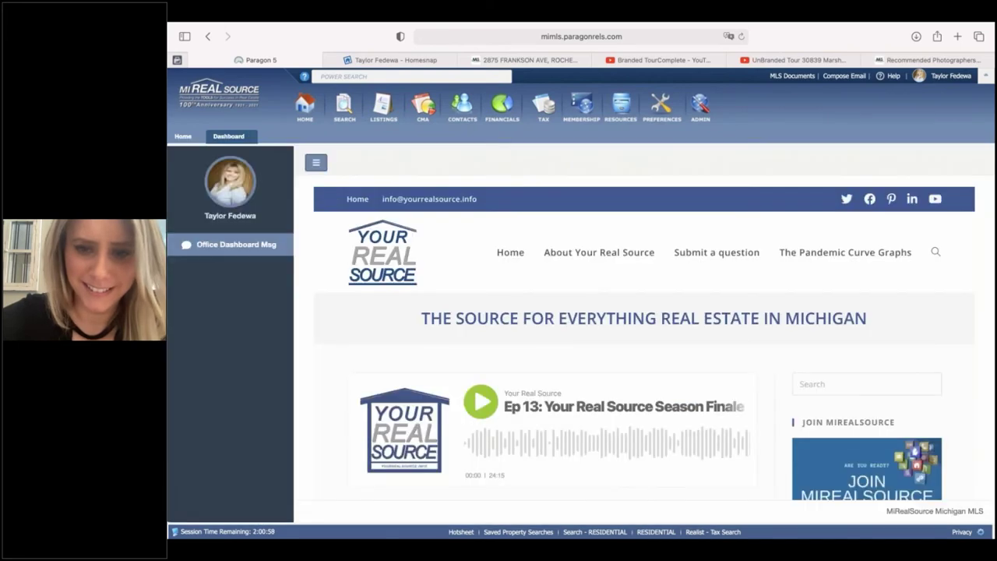
{"action": "left_click", "coordinate": [185, 137]}
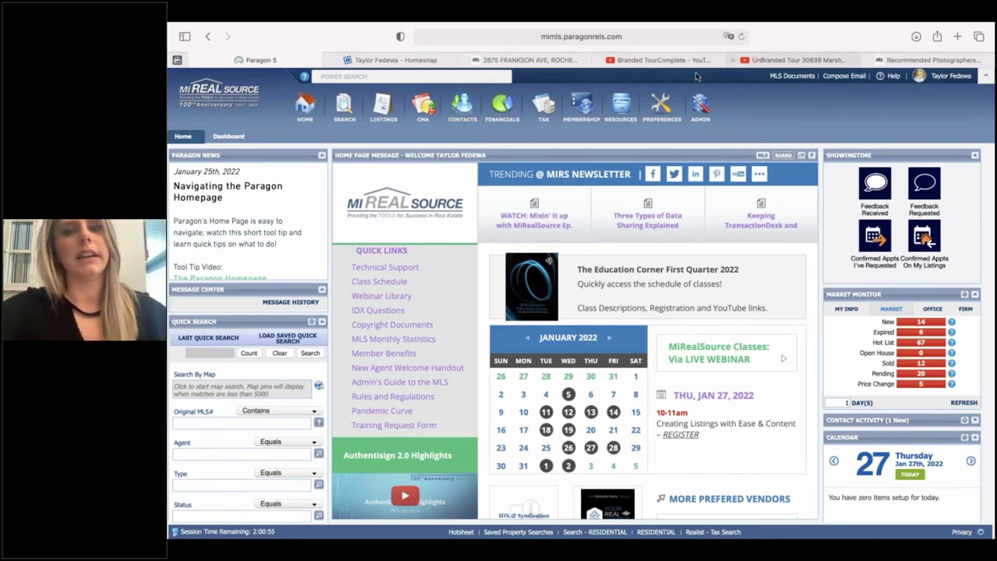
{"action": "mouse_move", "coordinate": [625, 115]}
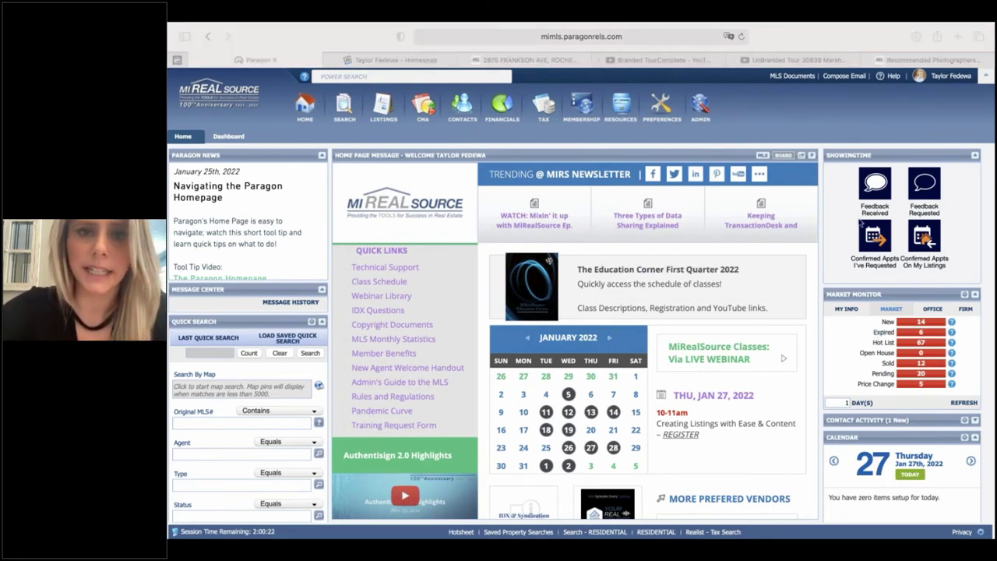
{"action": "left_click", "coordinate": [892, 326]}
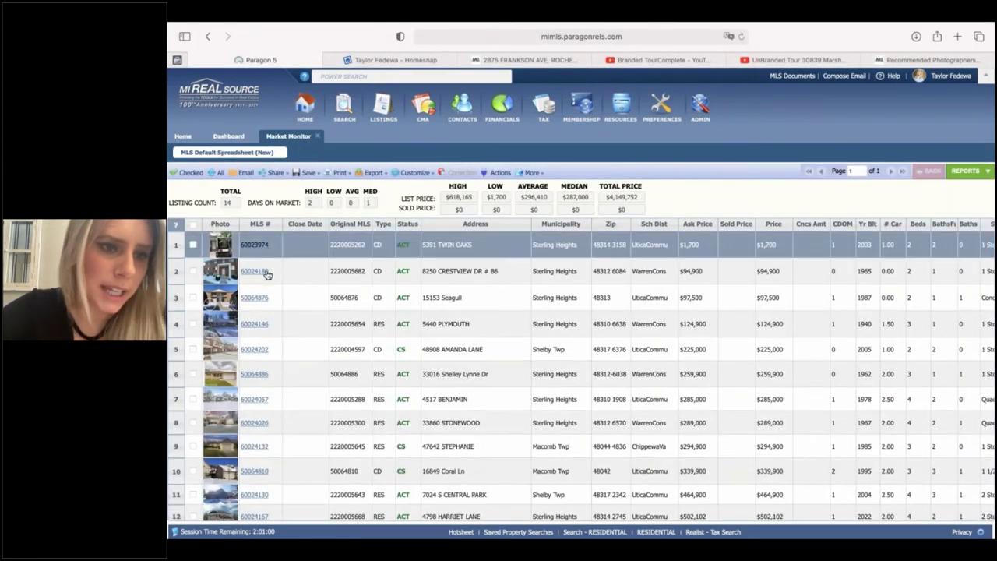
{"action": "left_click", "coordinate": [261, 302]}
{"action": "left_click", "coordinate": [259, 301]}
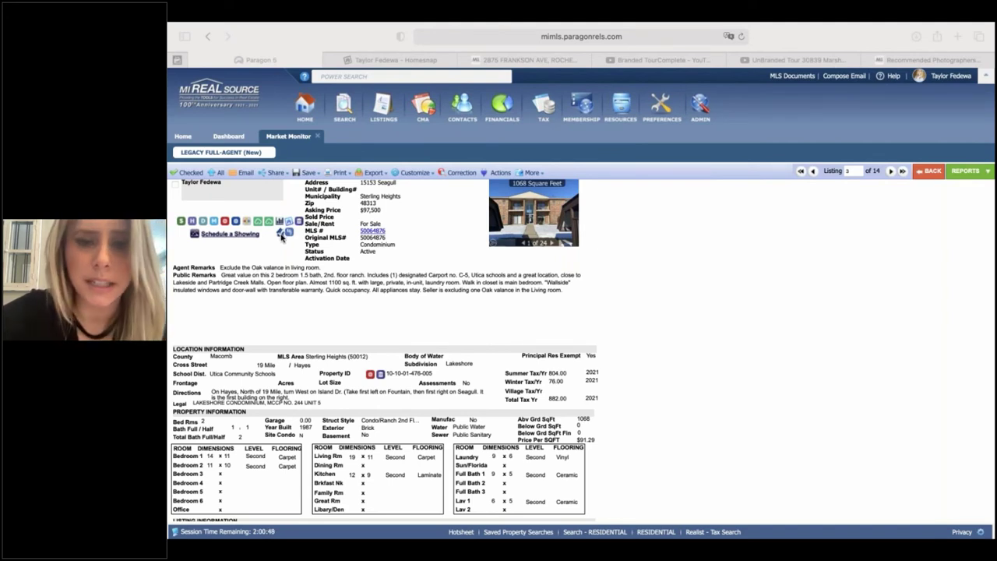
{"action": "left_click", "coordinate": [530, 60]}
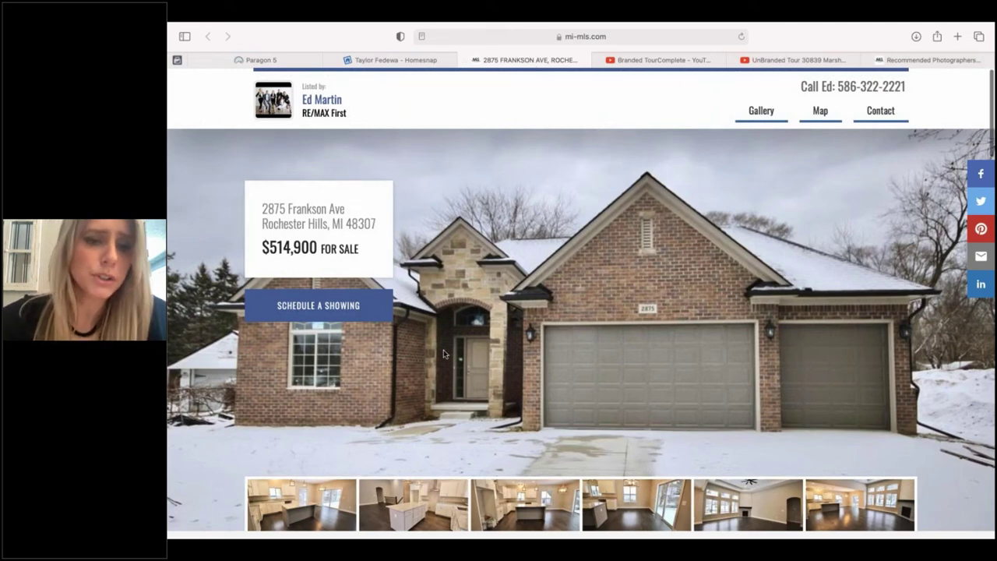
{"action": "scroll", "coordinate": [533, 308], "scroll_direction": "down", "scroll_amount": 1}
{"action": "scroll", "coordinate": [533, 309], "scroll_direction": "down", "scroll_amount": 2}
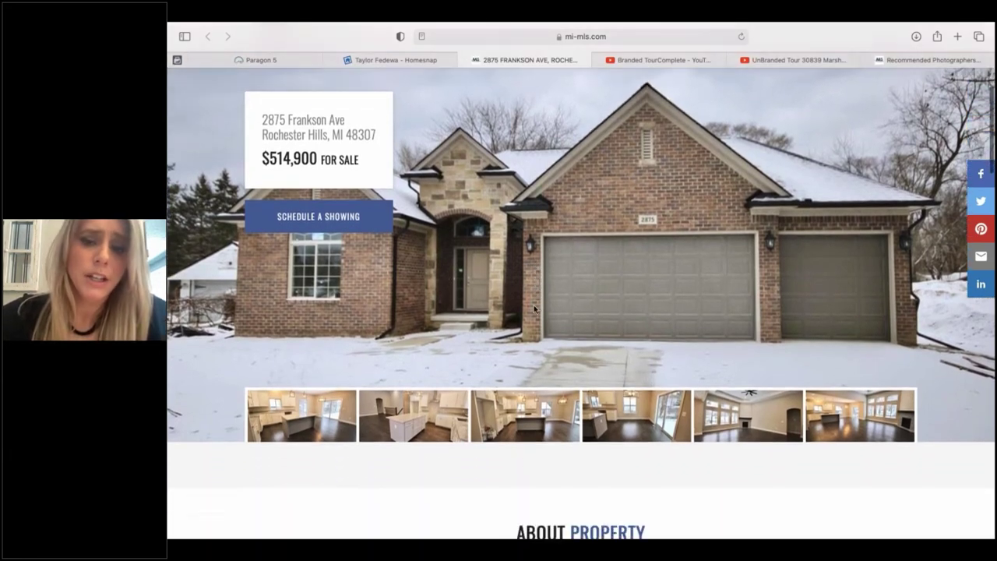
{"action": "scroll", "coordinate": [533, 308], "scroll_direction": "up", "scroll_amount": 1}
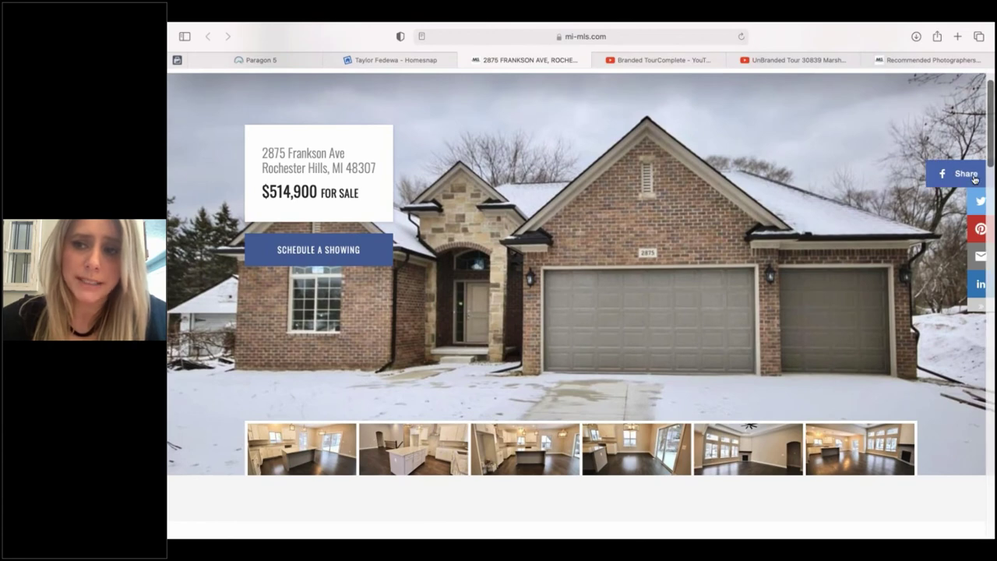
{"action": "scroll", "coordinate": [634, 172], "scroll_direction": "down", "scroll_amount": 1}
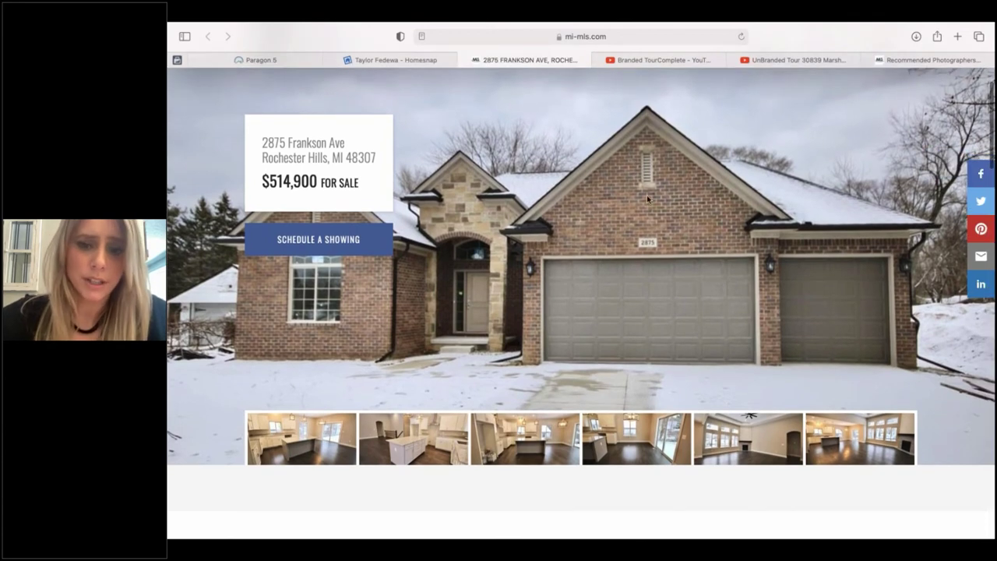
{"action": "scroll", "coordinate": [646, 195], "scroll_direction": "down", "scroll_amount": 2}
{"action": "scroll", "coordinate": [647, 199], "scroll_direction": "down", "scroll_amount": 3}
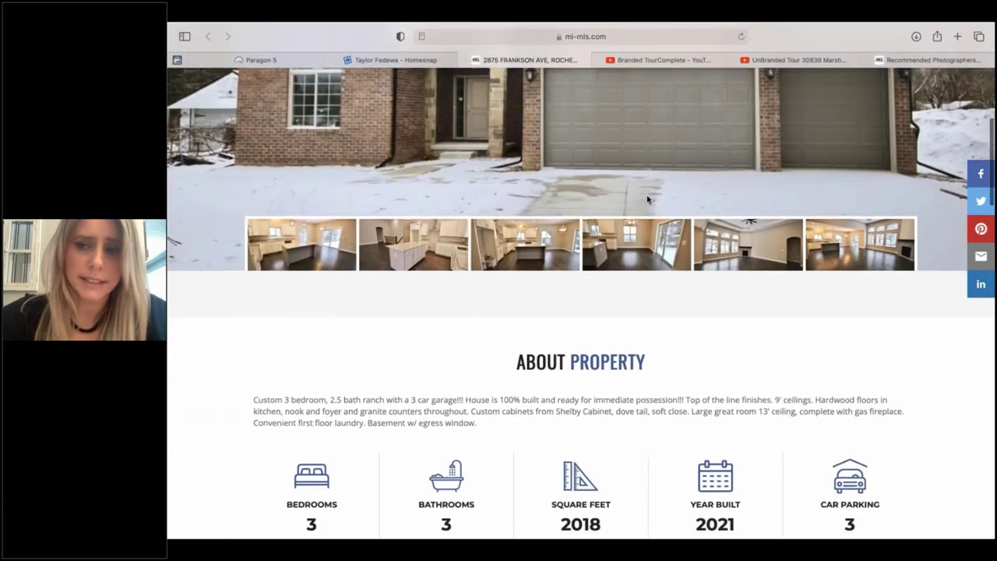
{"action": "scroll", "coordinate": [646, 199], "scroll_direction": "down", "scroll_amount": 1}
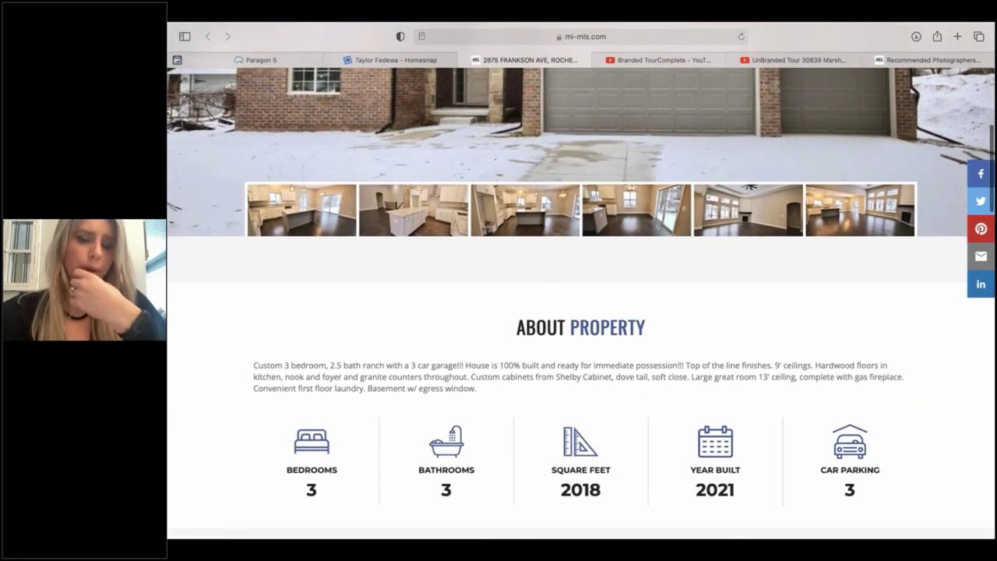
{"action": "scroll", "coordinate": [646, 199], "scroll_direction": "down", "scroll_amount": 2}
{"action": "scroll", "coordinate": [646, 201], "scroll_direction": "down", "scroll_amount": 5}
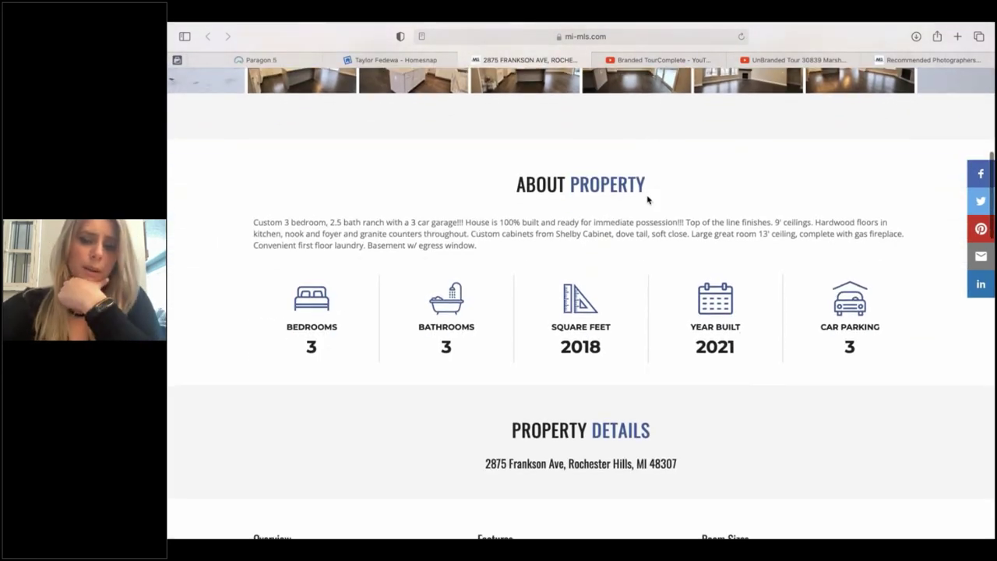
{"action": "scroll", "coordinate": [646, 200], "scroll_direction": "down", "scroll_amount": 4}
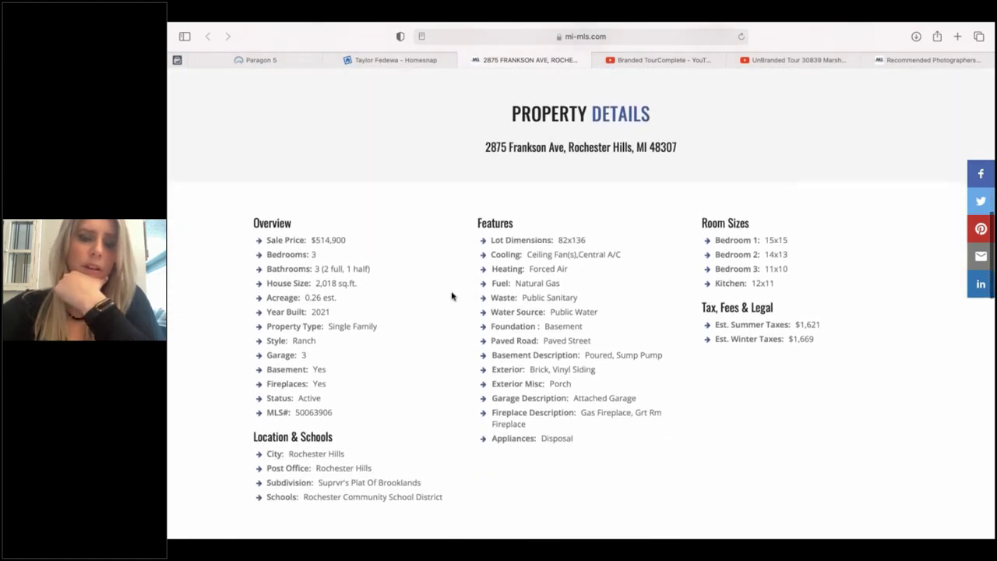
{"action": "scroll", "coordinate": [452, 296], "scroll_direction": "down", "scroll_amount": 8}
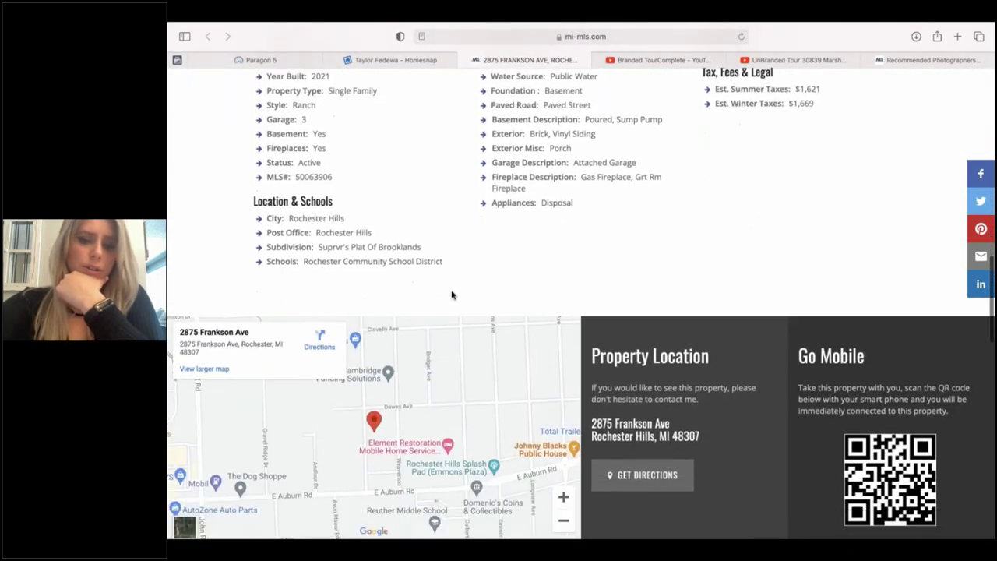
{"action": "scroll", "coordinate": [451, 296], "scroll_direction": "down", "scroll_amount": 9}
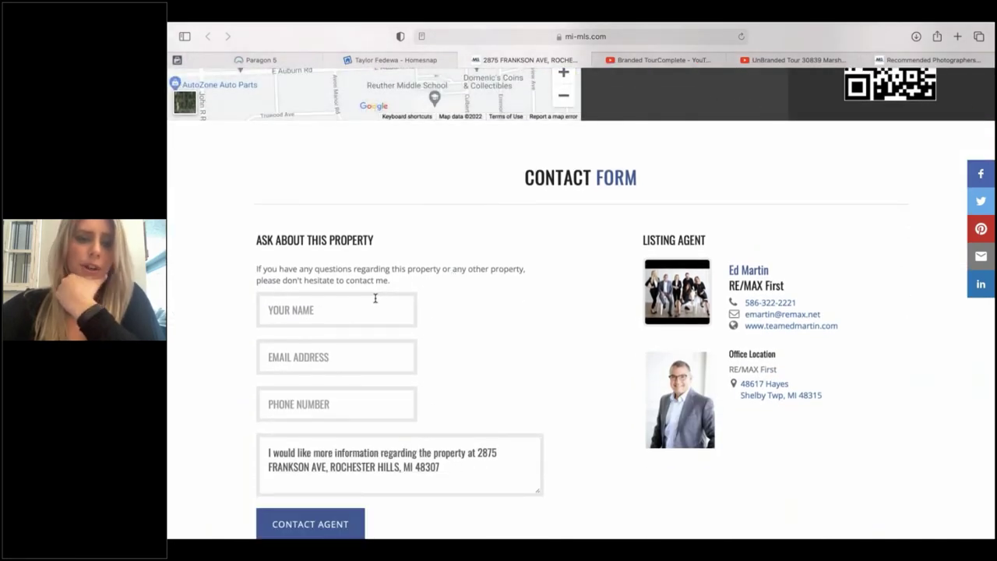
{"action": "scroll", "coordinate": [374, 299], "scroll_direction": "up", "scroll_amount": 5}
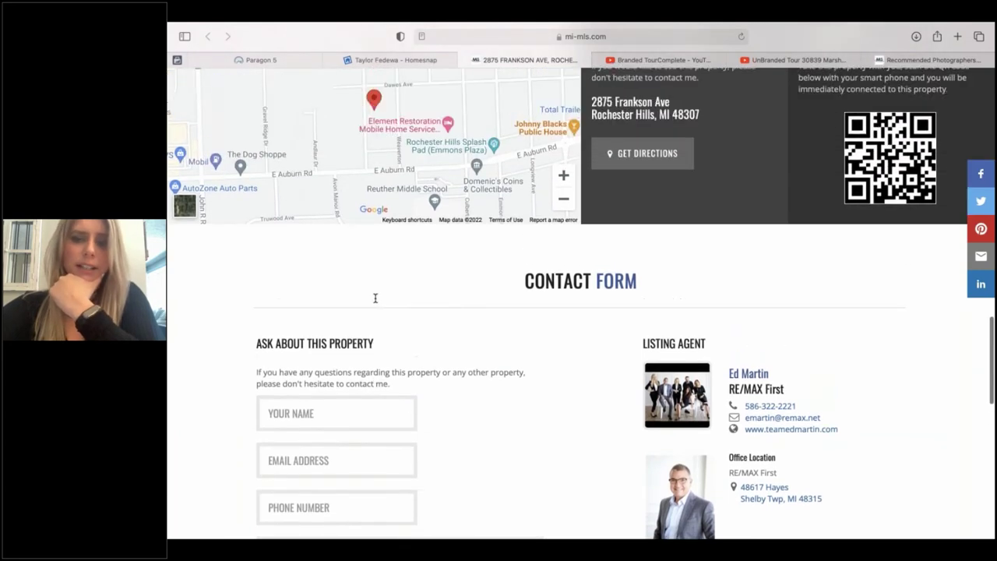
{"action": "scroll", "coordinate": [375, 299], "scroll_direction": "up", "scroll_amount": 20}
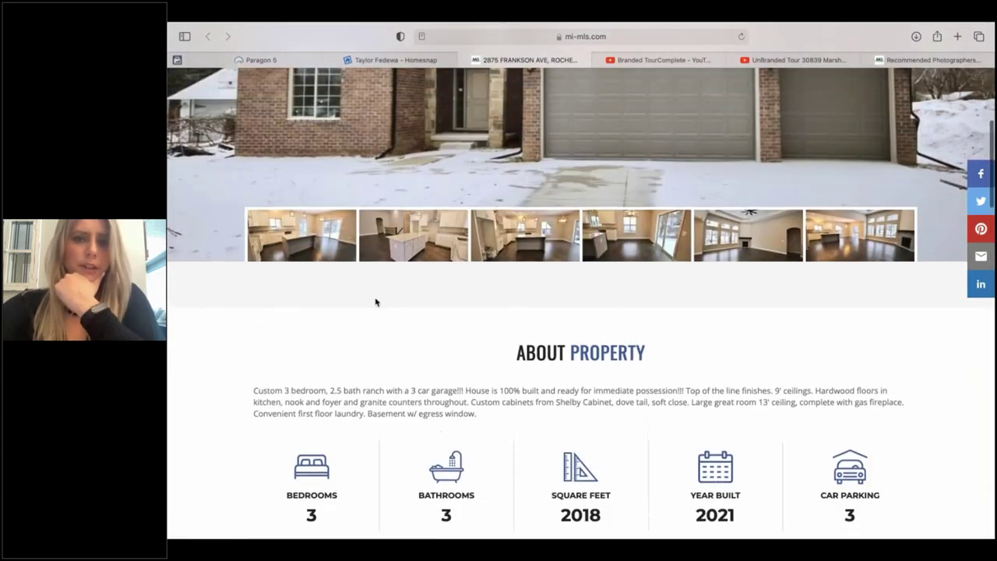
{"action": "scroll", "coordinate": [377, 302], "scroll_direction": "up", "scroll_amount": 5}
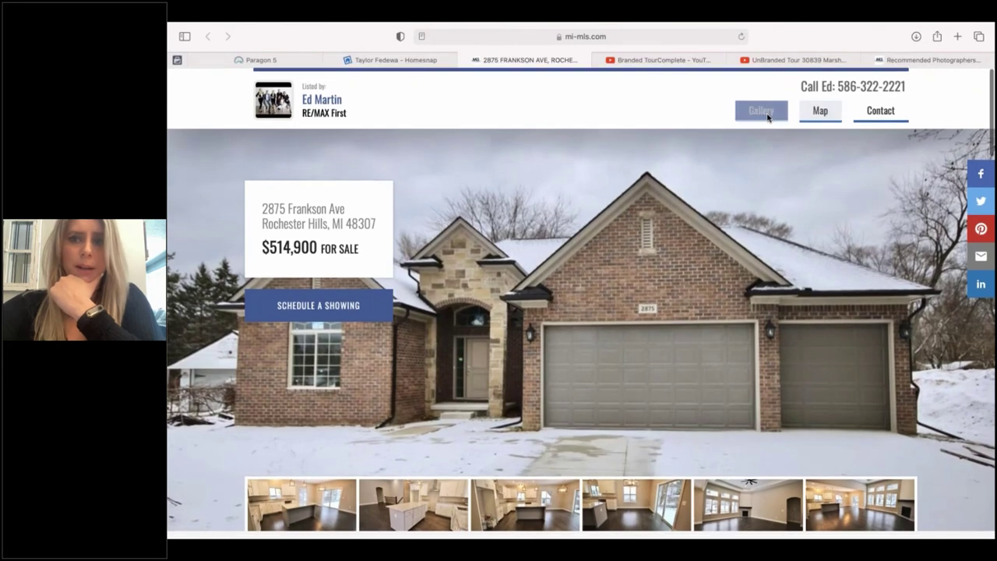
{"action": "left_click", "coordinate": [769, 117]}
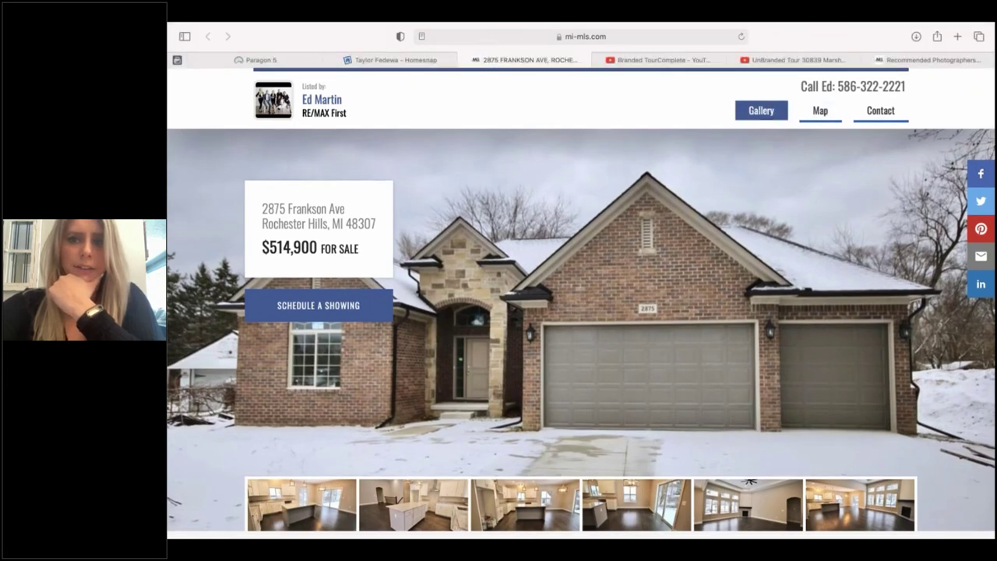
{"action": "left_click", "coordinate": [769, 112]}
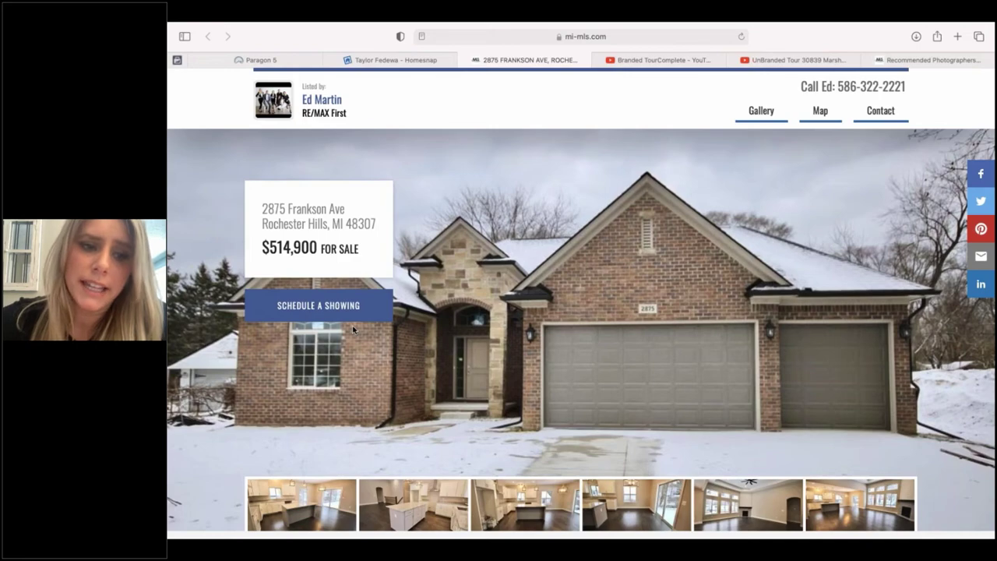
{"action": "scroll", "coordinate": [334, 380], "scroll_direction": "down", "scroll_amount": 3}
{"action": "left_click", "coordinate": [333, 380]}
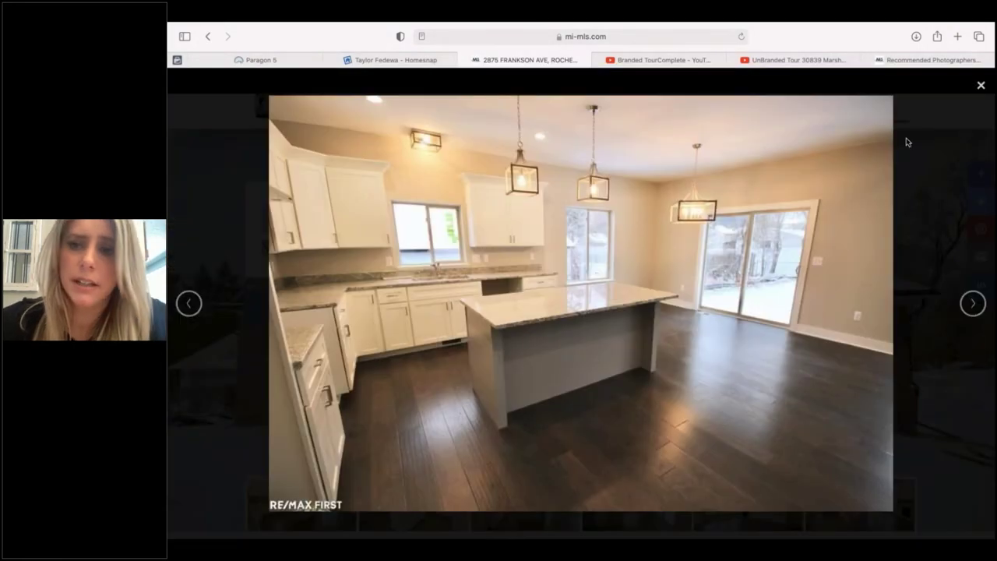
Page through the dining, living room, kitchen, fireplace and bedroom photos, then close the gallery
{"action": "left_click", "coordinate": [977, 298]}
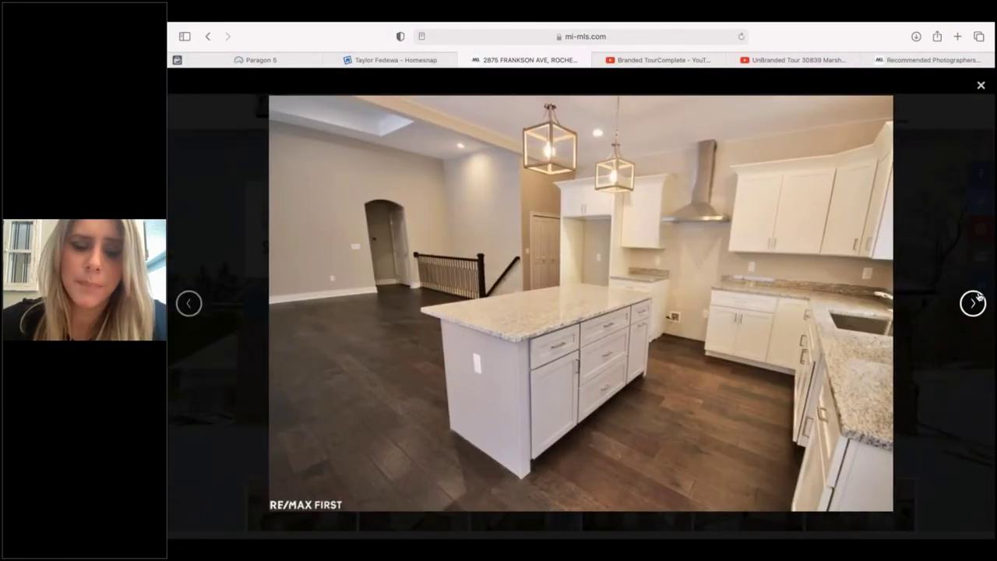
{"action": "left_click", "coordinate": [978, 297]}
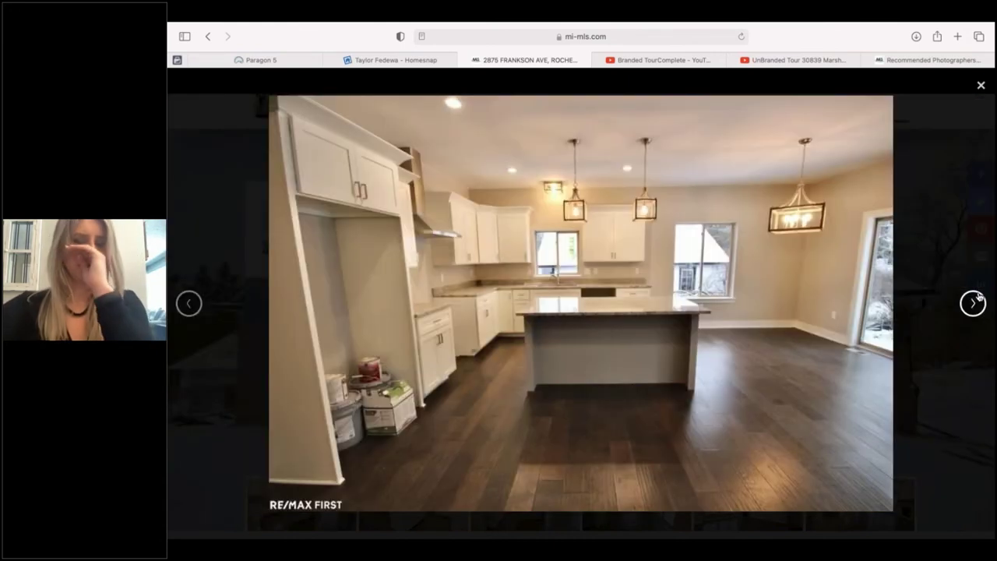
{"action": "left_click", "coordinate": [978, 297]}
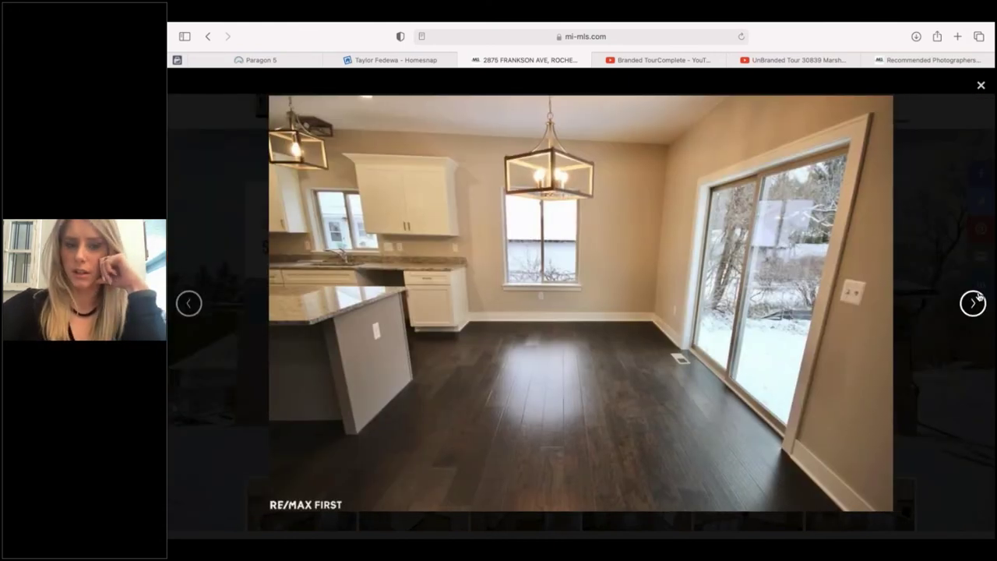
{"action": "left_click", "coordinate": [978, 297]}
{"action": "left_click", "coordinate": [979, 297]}
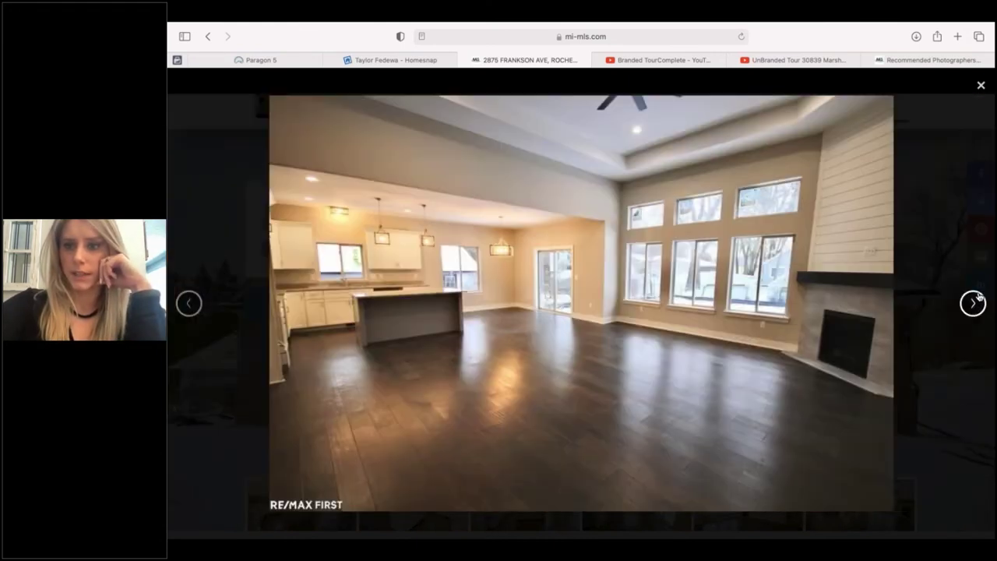
{"action": "left_click", "coordinate": [978, 297]}
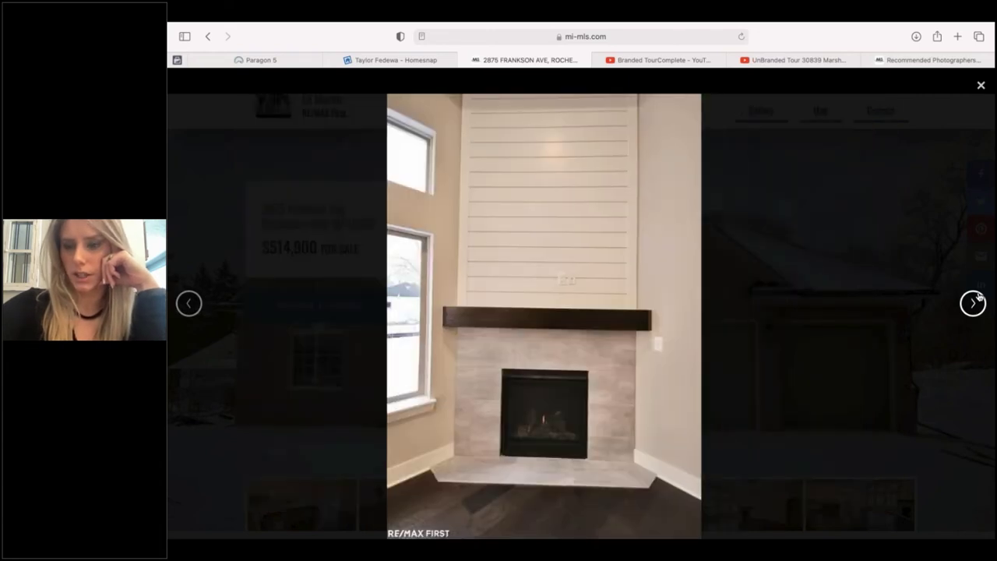
{"action": "left_click", "coordinate": [978, 297]}
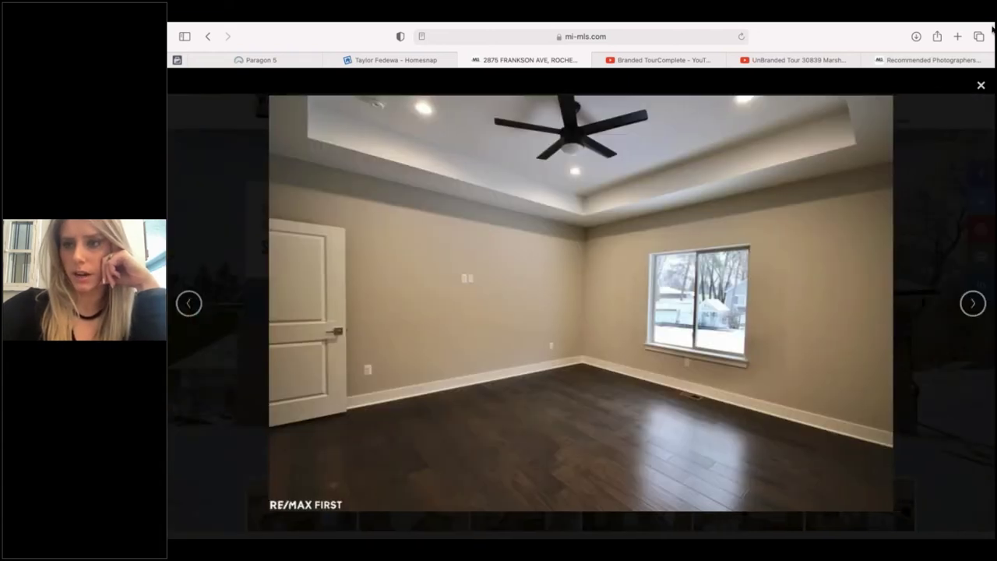
{"action": "left_click", "coordinate": [979, 85]}
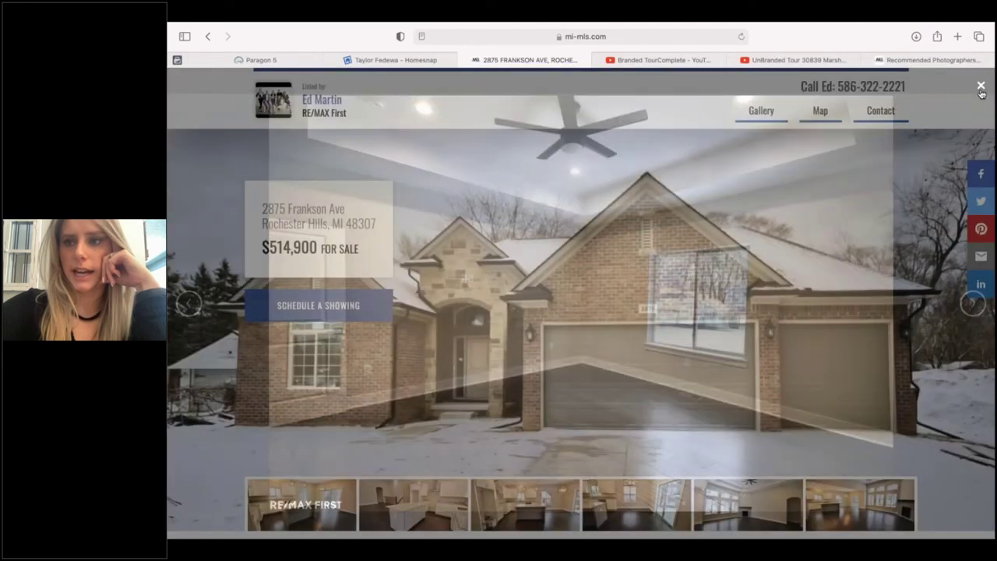
Start a Facebook News Feed share of the listing, then bring up the Notes holding its caption
{"action": "left_click", "coordinate": [981, 173]}
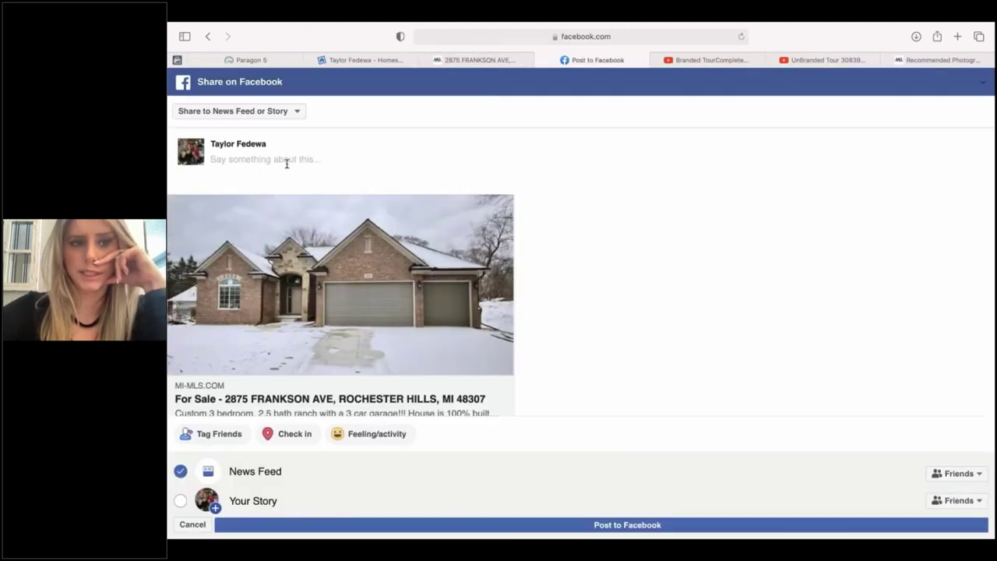
{"action": "left_click", "coordinate": [280, 112]}
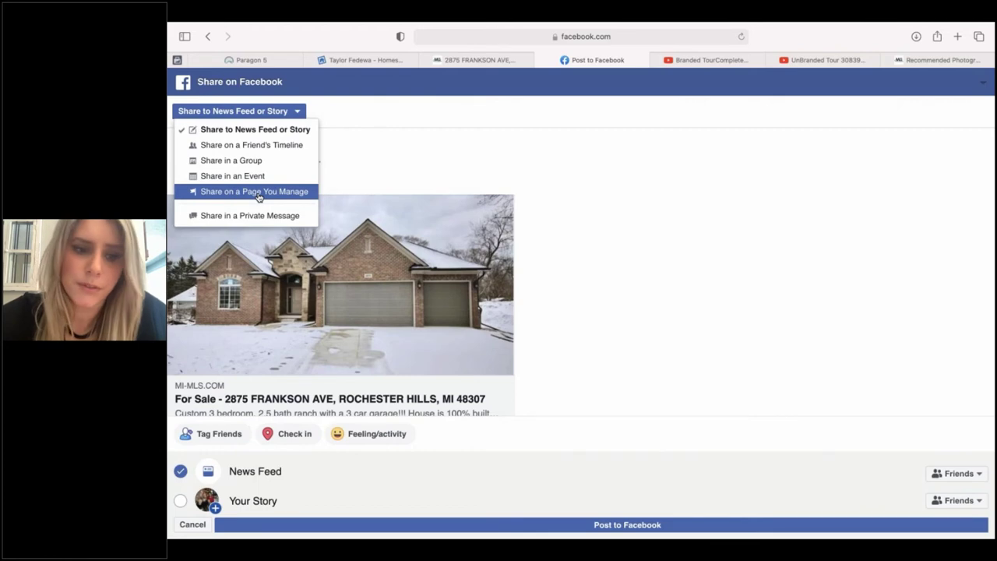
{"action": "key", "text": "Escape"}
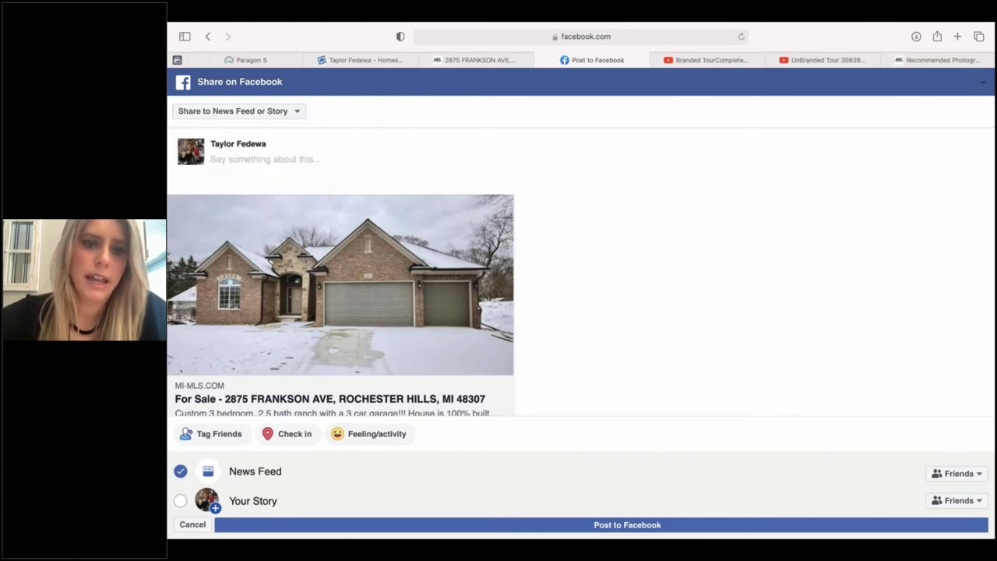
{"action": "mouse_move", "coordinate": [350, 517]}
{"action": "left_click", "coordinate": [438, 518]}
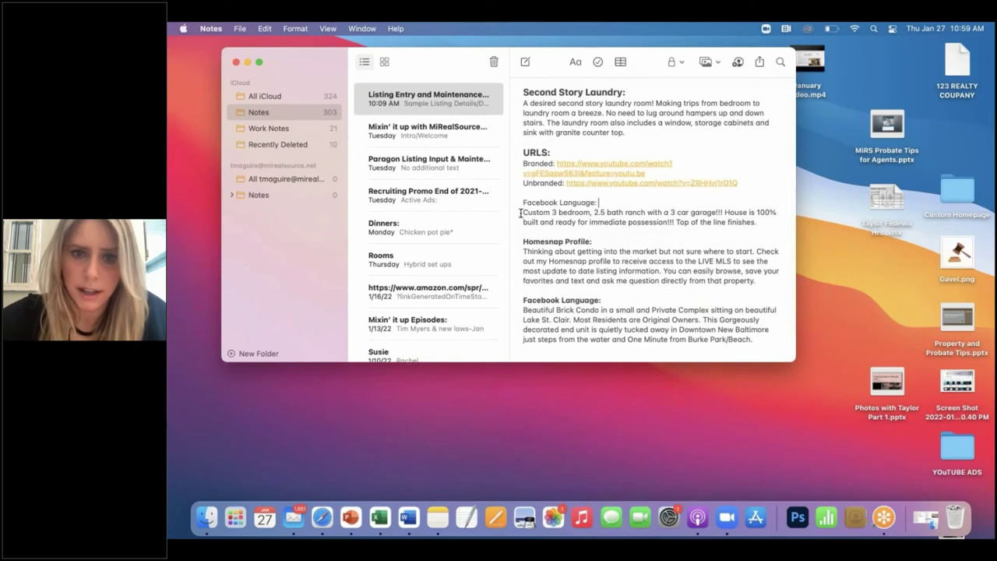
Copy the note's Facebook Language paragraph and return to the Facebook share dialog in Safari
{"action": "left_click", "coordinate": [801, 148]}
{"action": "left_click", "coordinate": [758, 225]}
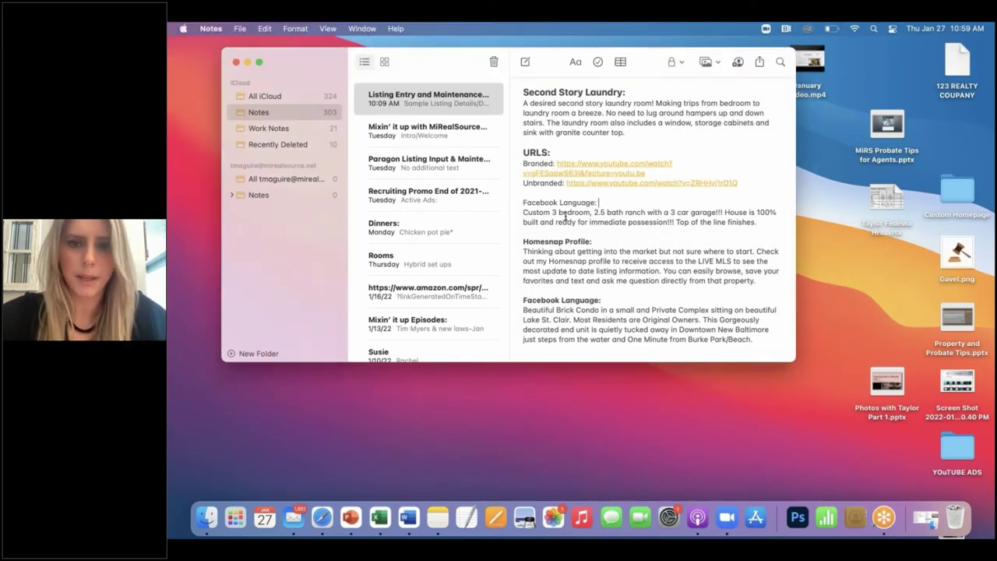
{"action": "left_click_drag", "start_coordinate": [759, 222], "coordinate": [521, 207]}
{"action": "key", "text": "super+c"}
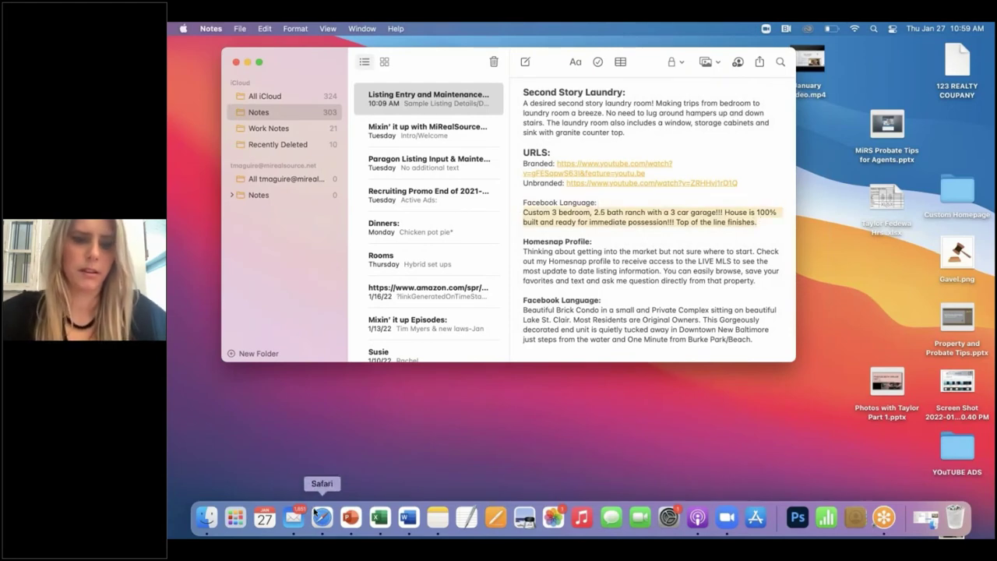
{"action": "left_click", "coordinate": [322, 517]}
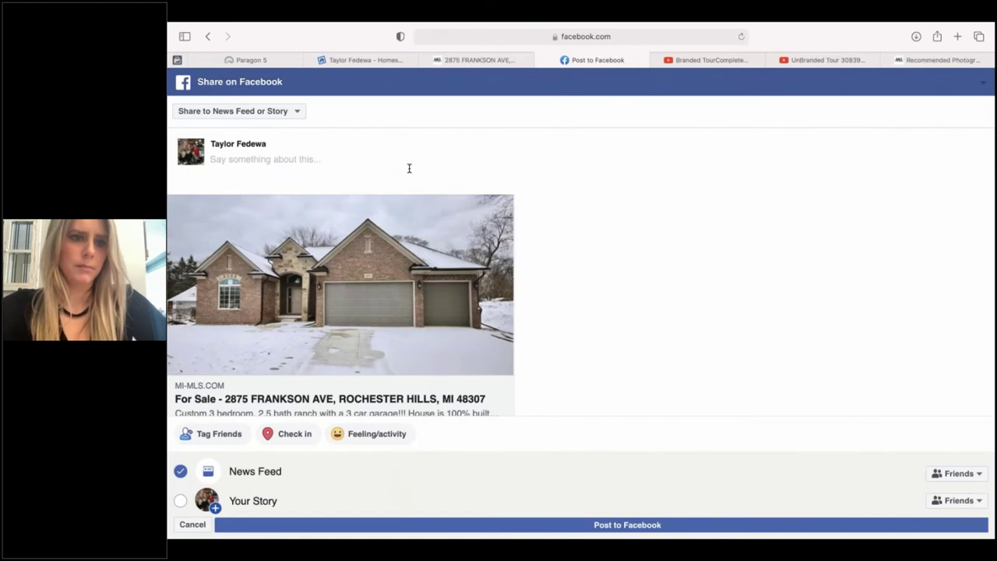
Paste the ranch description as the caption and add 'This home will not last, contact me… we can set up a showing.'
{"action": "left_click", "coordinate": [409, 168]}
{"action": "key", "text": "super+v"}
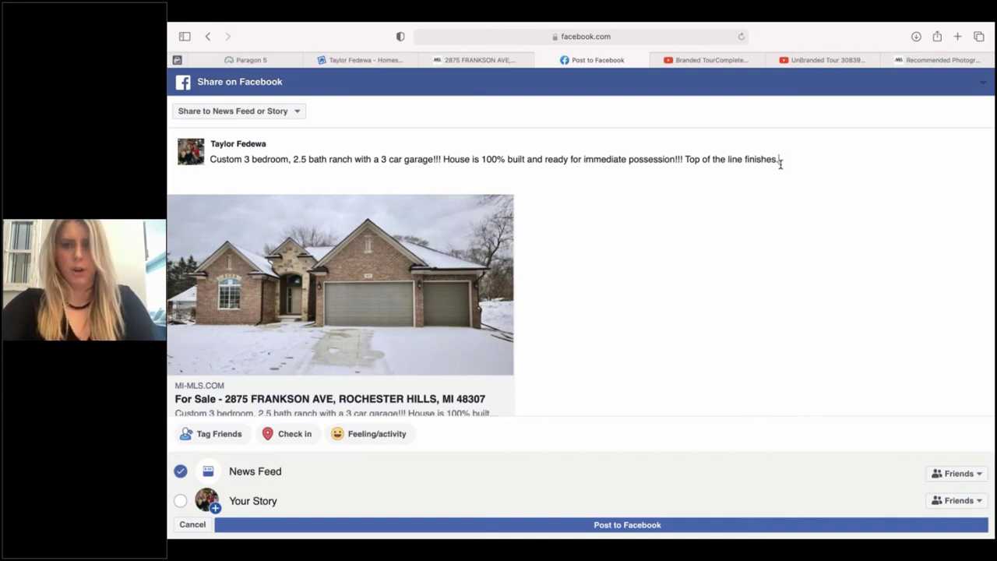
{"action": "type", "text": "This home will not last, "}
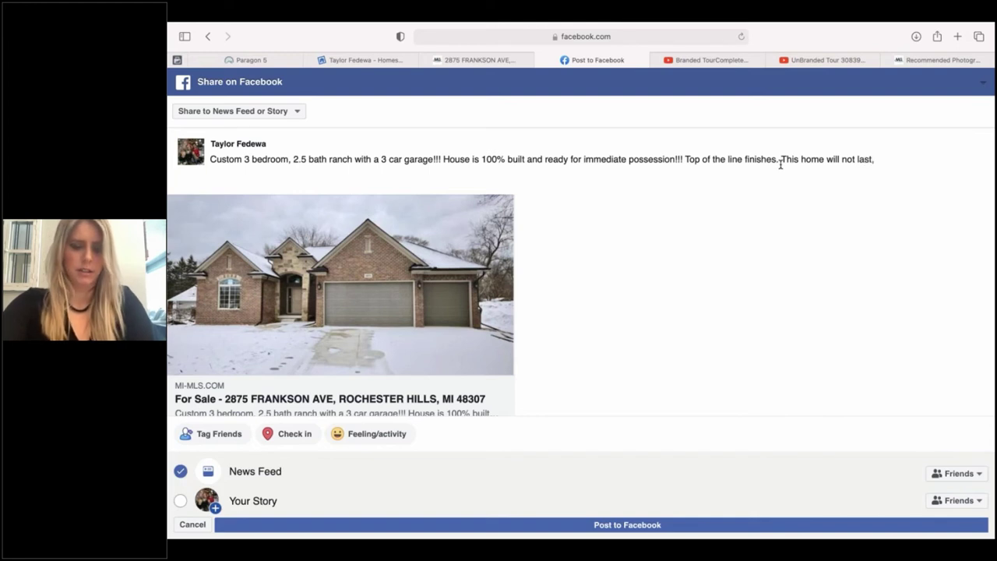
{"action": "type", "text": "each out"}
{"action": "key", "text": "BackSpace"}
{"action": "key", "text": "BackSpace"}
{"action": "key", "text": "BackSpace"}
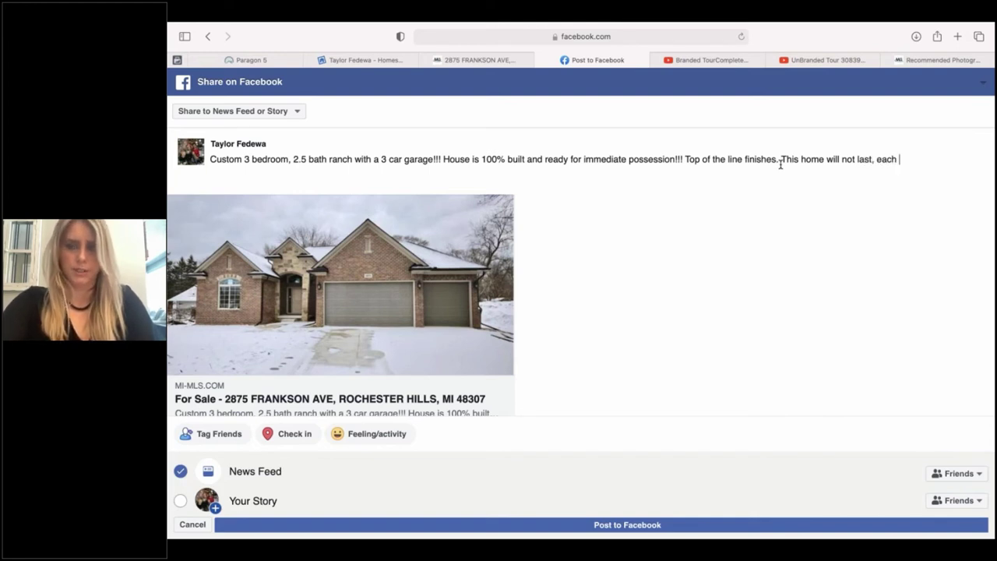
{"action": "key", "text": "BackSpace"}
{"action": "key", "text": "BackSpace"}
{"action": "key", "text": "BackSpace"}
{"action": "key", "text": "BackSpace"}
{"action": "key", "text": "BackSpace"}
{"action": "type", "text": "reach ou"}
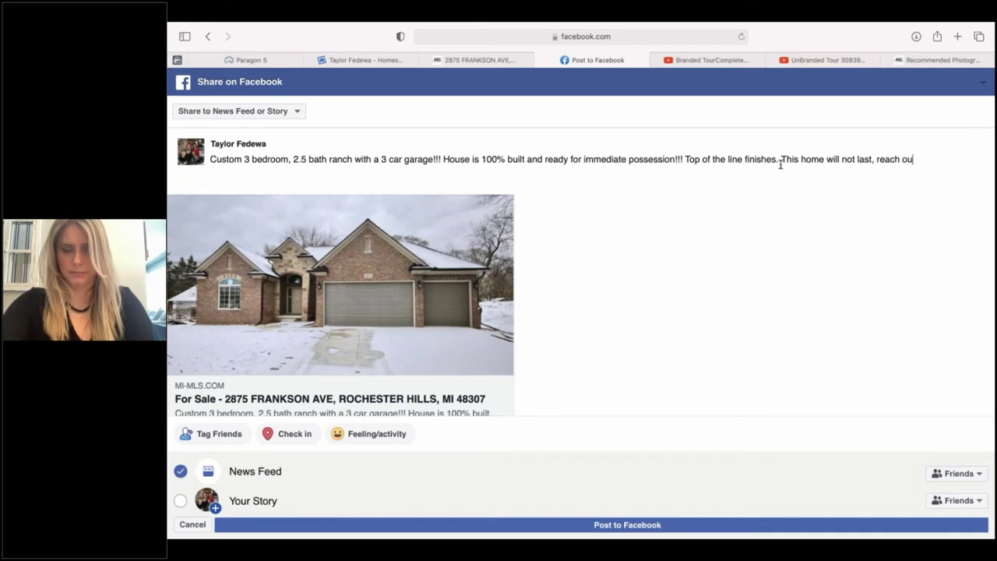
{"action": "type", "text": "t to"}
{"action": "key", "text": "BackSpace"}
{"action": "key", "text": "BackSpace"}
{"action": "key", "text": "BackSpace"}
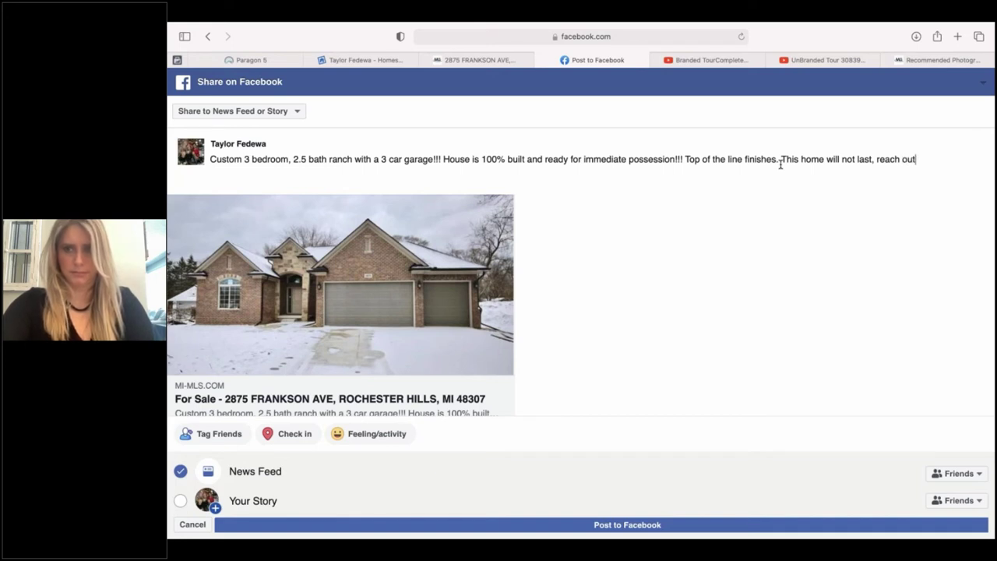
{"action": "key", "text": "BackSpace"}
{"action": "key", "text": "BackSpace"}
{"action": "key", "text": "BackSpace"}
{"action": "key", "text": "BackSpace"}
{"action": "key", "text": "BackSpace"}
{"action": "key", "text": "BackSpace"}
{"action": "key", "text": "BackSpace"}
{"action": "key", "text": "BackSpace"}
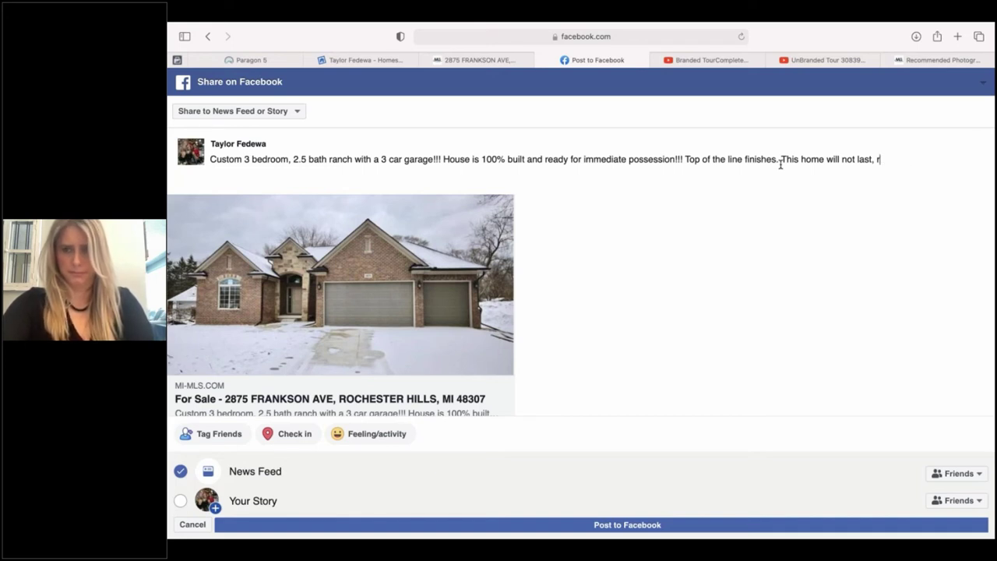
{"action": "key", "text": "BackSpace"}
{"action": "type", "text": "contact me 555-555-5555 and"}
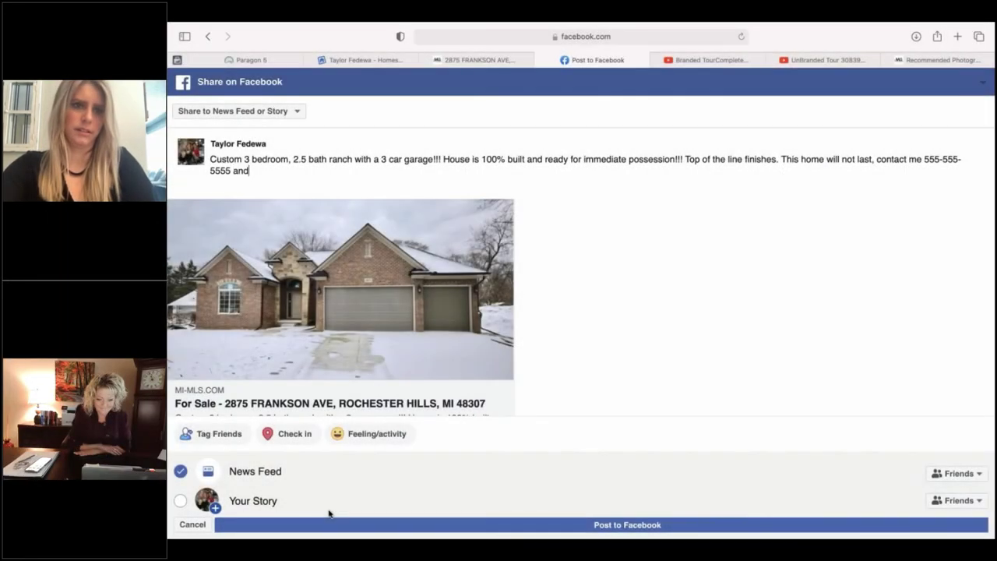
{"action": "type", "text": "we ca"}
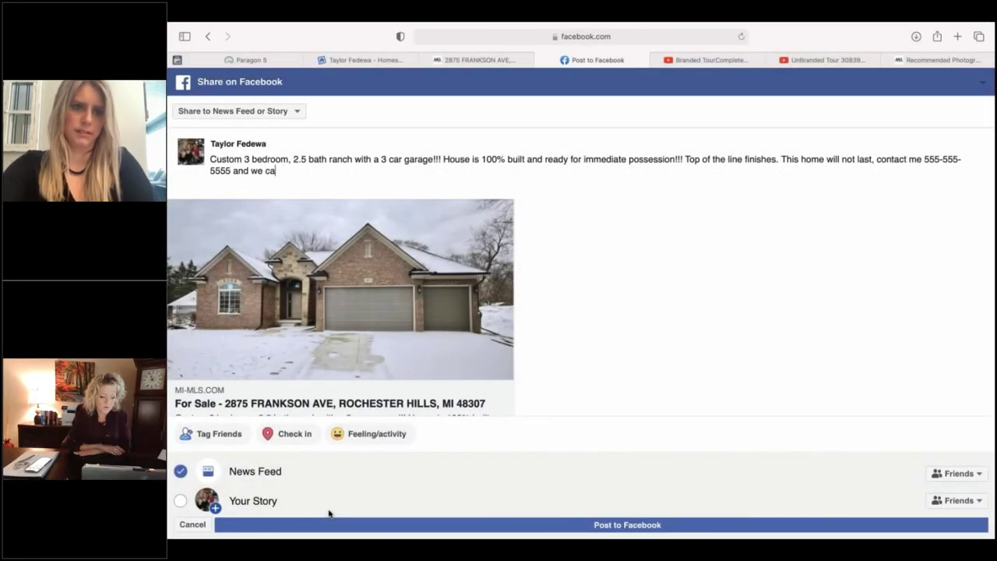
{"action": "type", "text": "n set up a "}
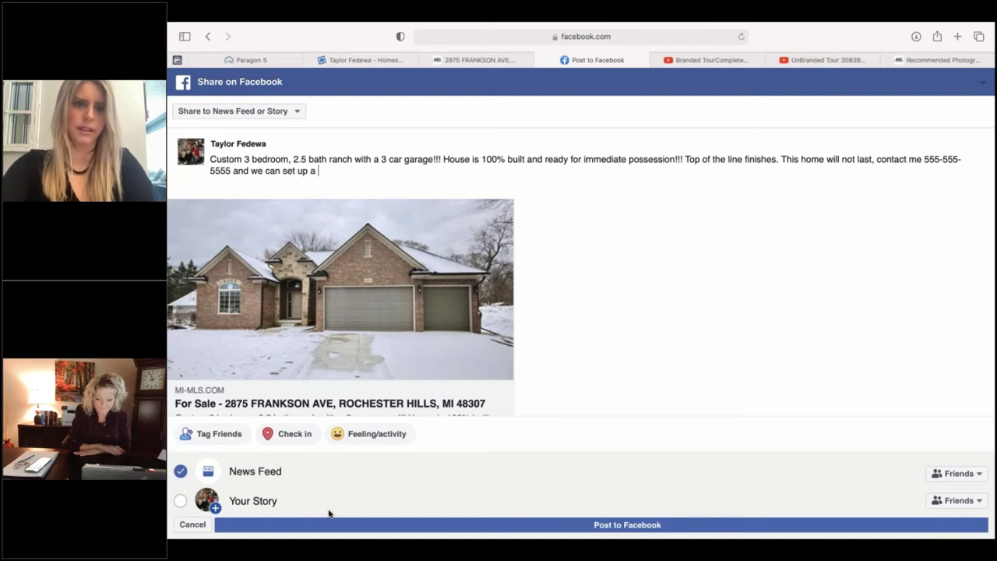
{"action": "type", "text": "showing."}
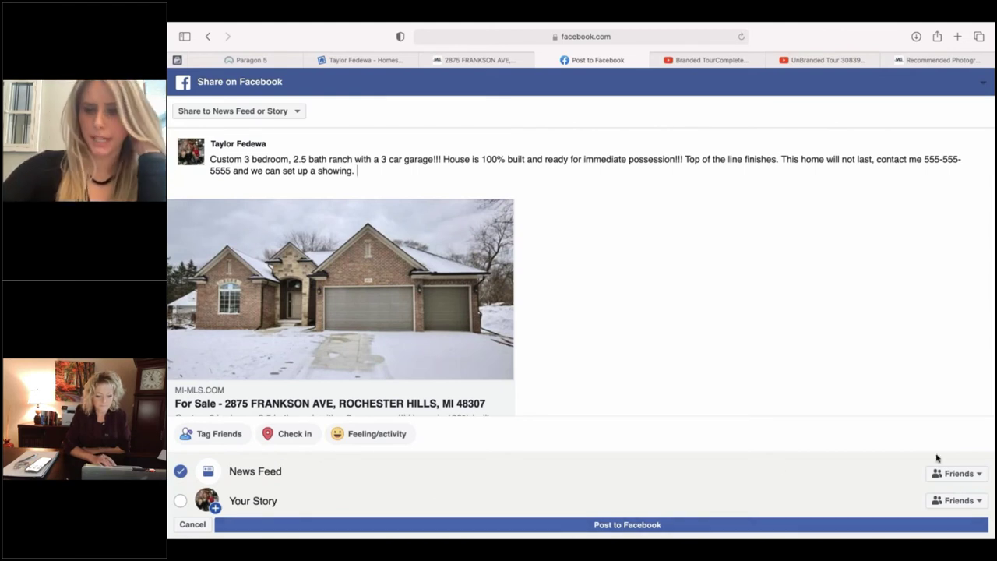
Post the listing to News Feed with audience Only me, then close the share tab
{"action": "left_click", "coordinate": [954, 474]}
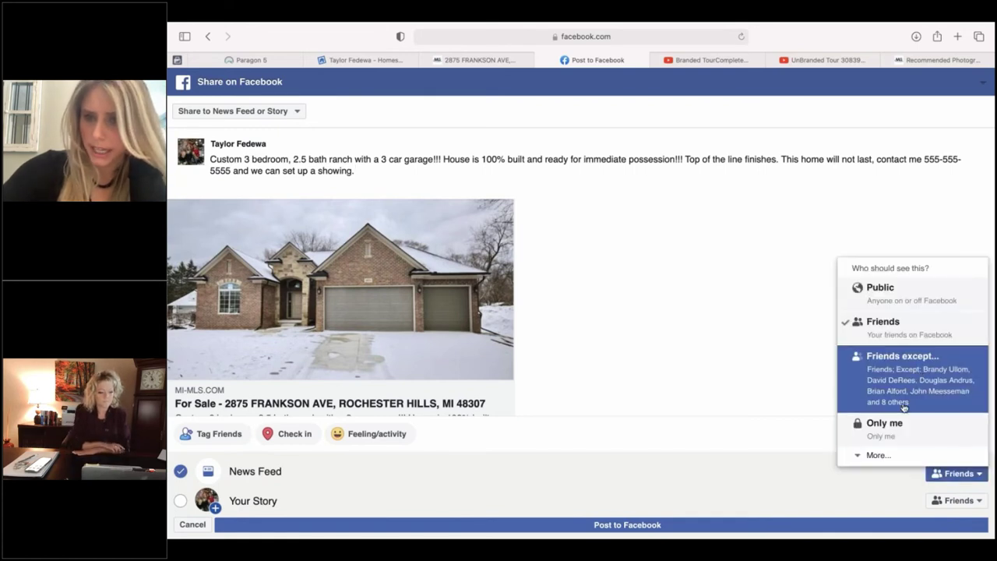
{"action": "left_click", "coordinate": [886, 424]}
{"action": "left_click", "coordinate": [673, 527]}
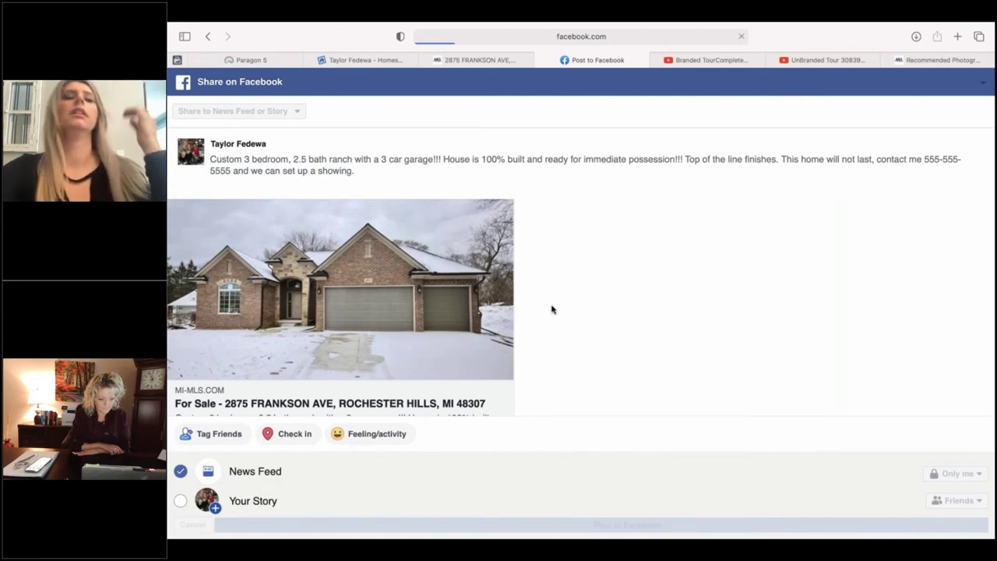
{"action": "key", "text": "super+w"}
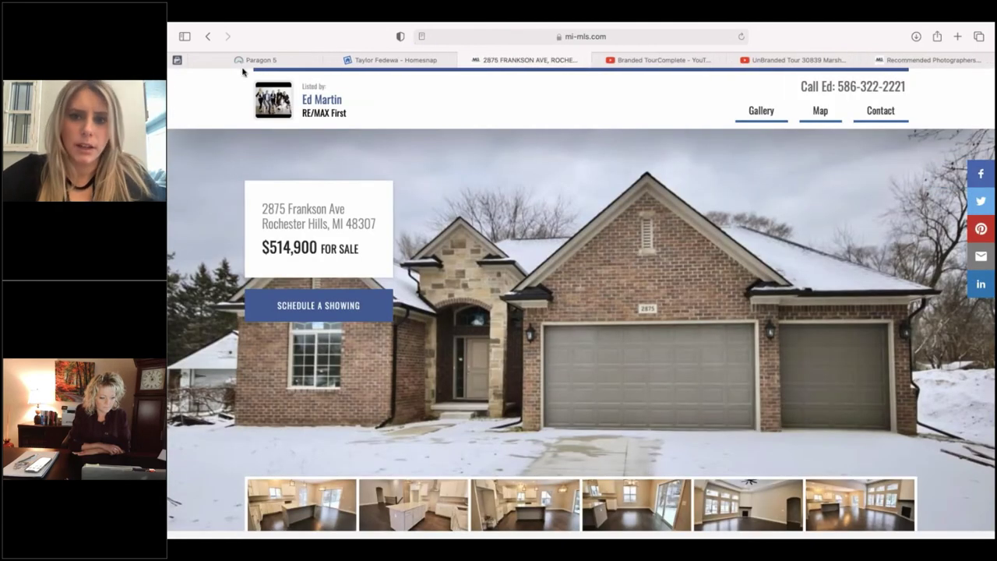
{"action": "left_click", "coordinate": [958, 37]}
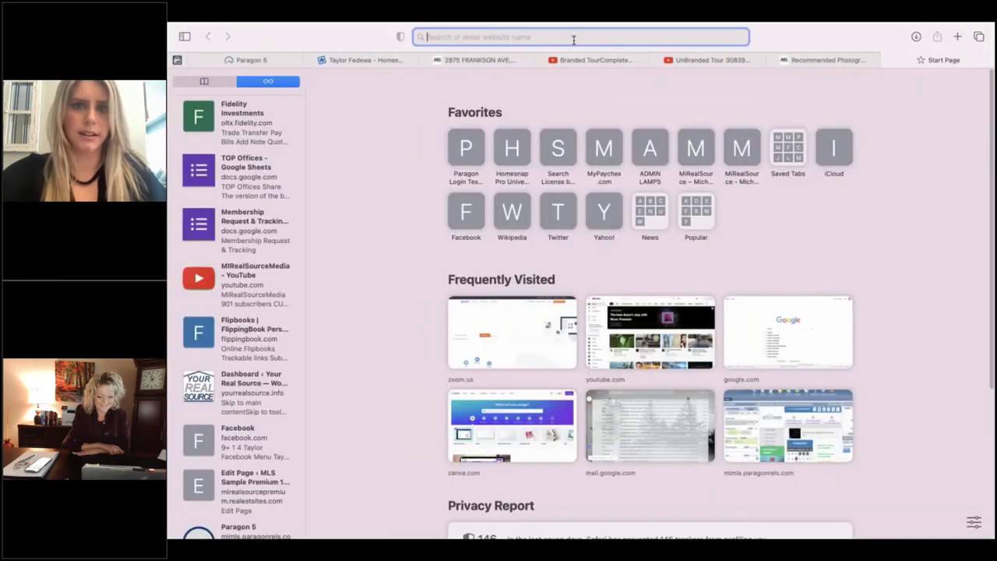
{"action": "type", "text": "facebook.com"}
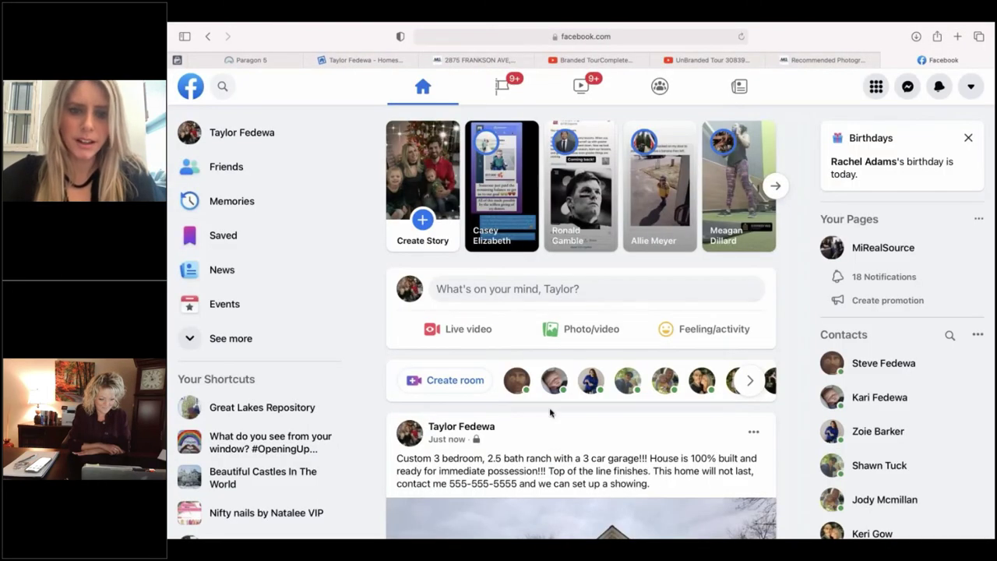
{"action": "scroll", "coordinate": [552, 413], "scroll_direction": "down", "scroll_amount": 5}
{"action": "scroll", "coordinate": [580, 319], "scroll_direction": "down", "scroll_amount": 1}
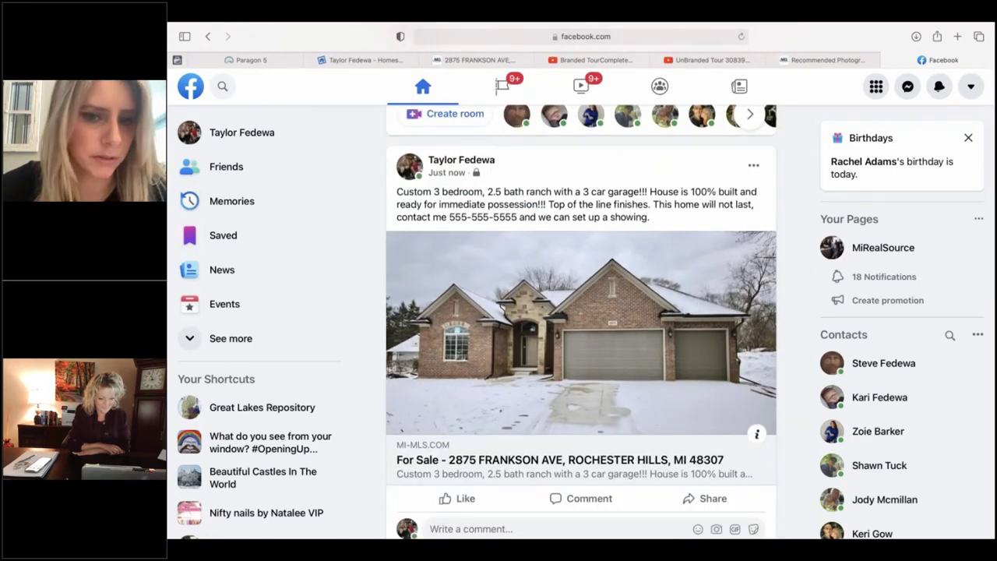
{"action": "left_click", "coordinate": [555, 441]}
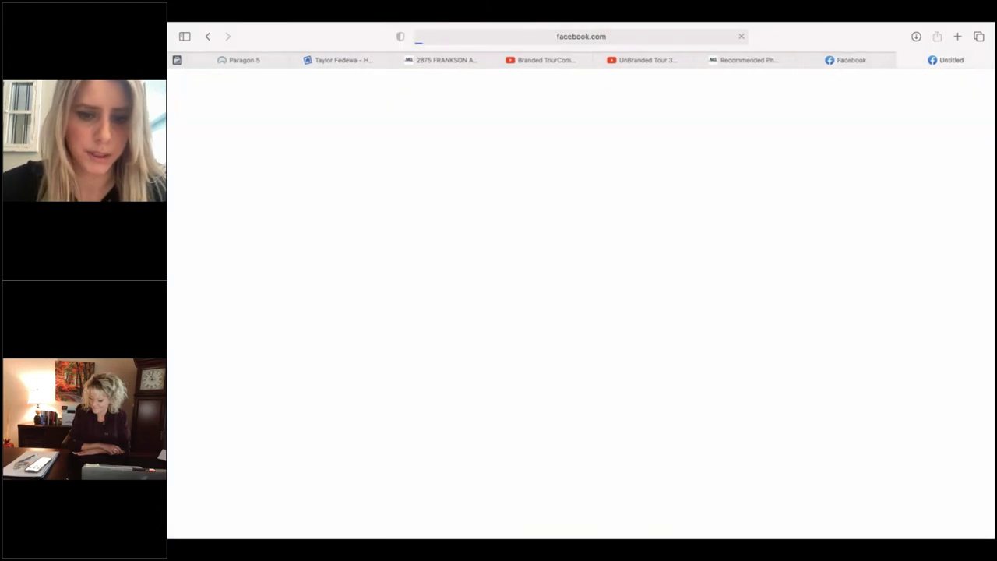
{"action": "left_click", "coordinate": [848, 60]}
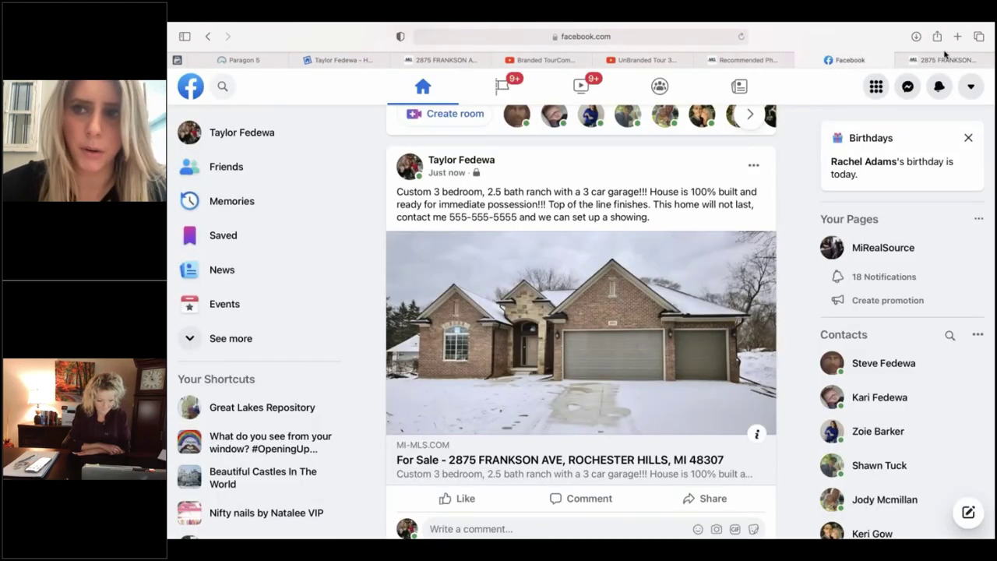
{"action": "left_click", "coordinate": [945, 60]}
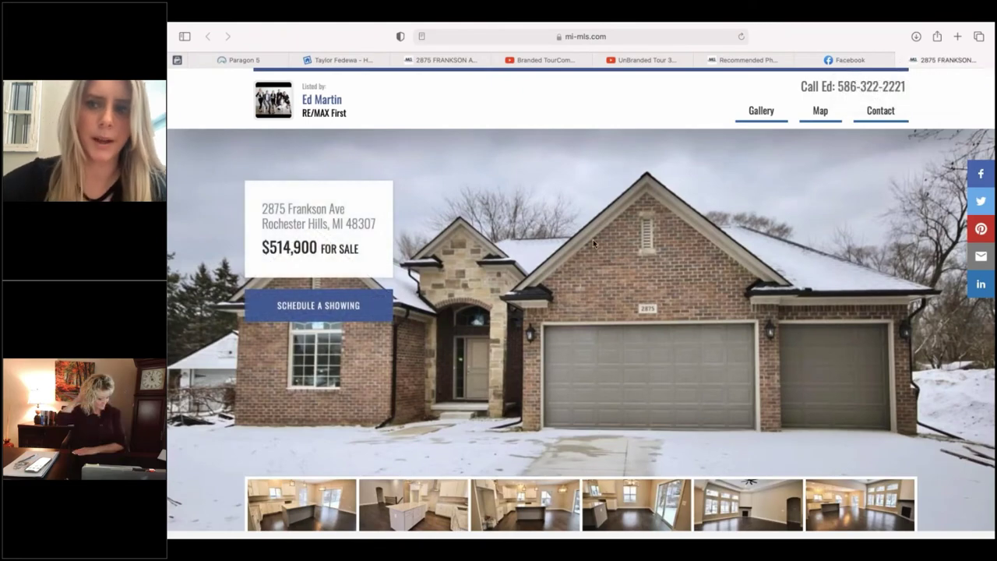
{"action": "scroll", "coordinate": [580, 296], "scroll_direction": "down", "scroll_amount": 2}
{"action": "scroll", "coordinate": [700, 164], "scroll_direction": "up", "scroll_amount": 2}
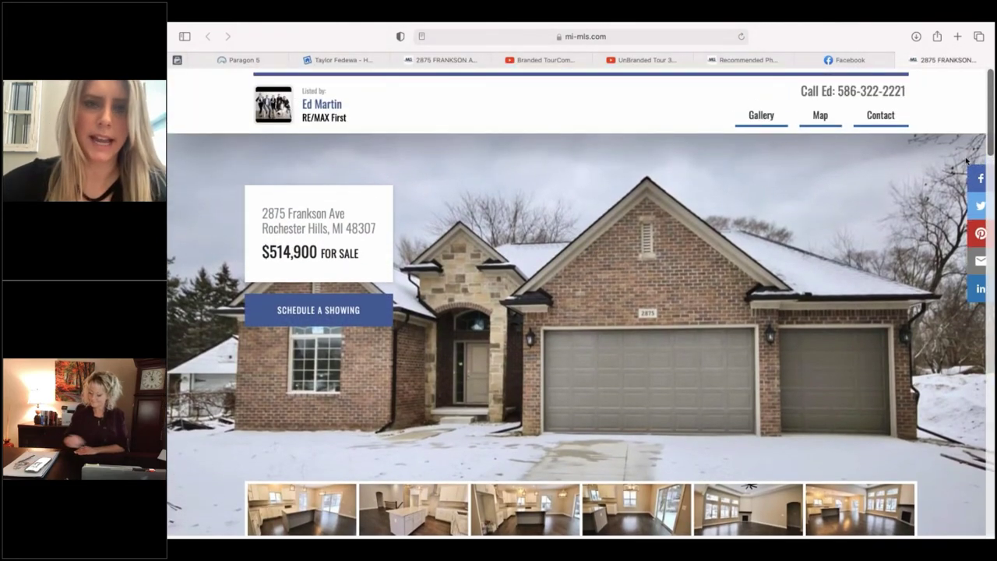
{"action": "scroll", "coordinate": [700, 163], "scroll_direction": "down", "scroll_amount": 20}
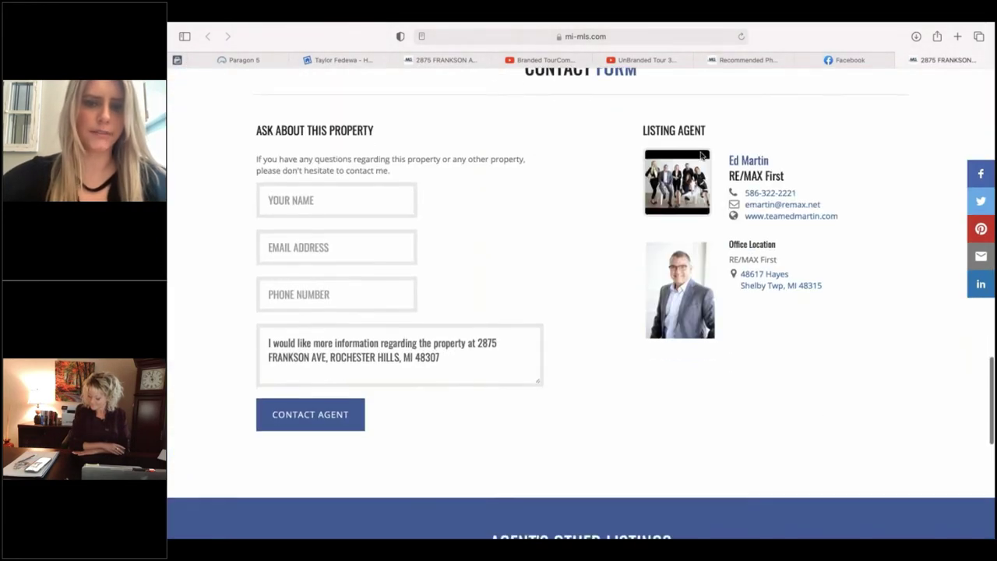
{"action": "scroll", "coordinate": [700, 155], "scroll_direction": "up", "scroll_amount": 2}
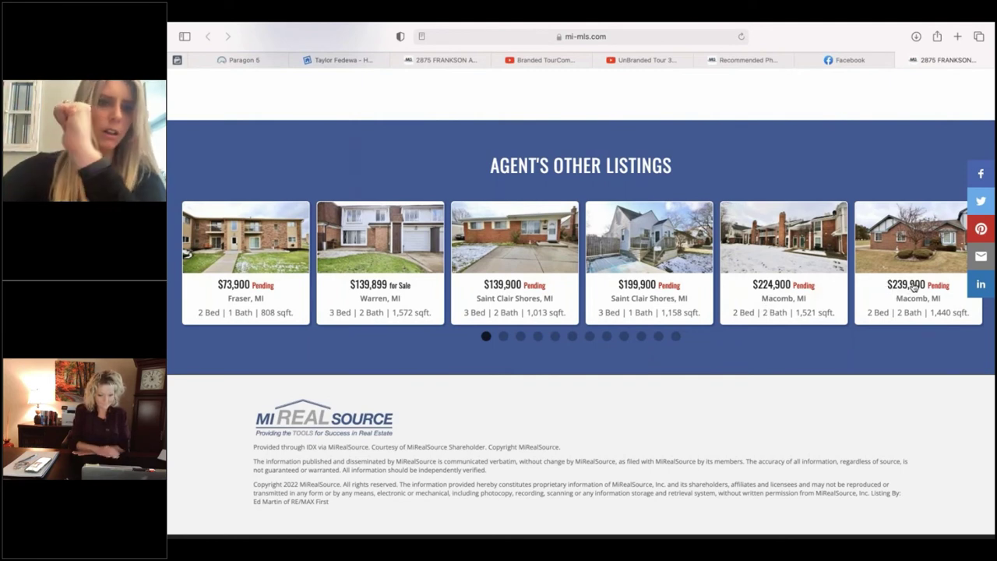
{"action": "scroll", "coordinate": [687, 318], "scroll_direction": "up", "scroll_amount": 1}
{"action": "scroll", "coordinate": [687, 317], "scroll_direction": "down", "scroll_amount": 3}
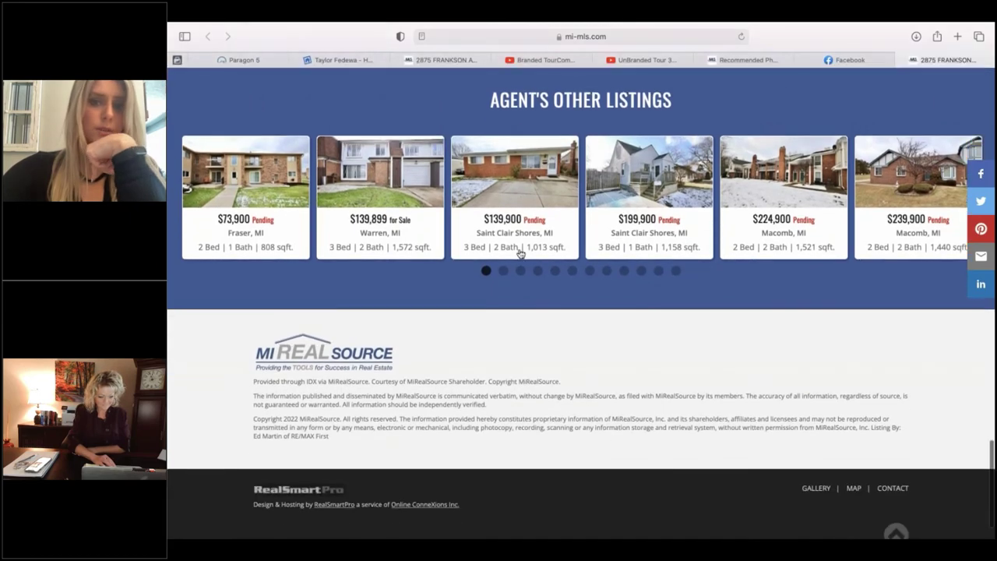
Page the Agent's Other Listings carousel through the for-sale land listings to the sold homes
{"action": "left_click", "coordinate": [504, 271]}
{"action": "left_click", "coordinate": [521, 271]}
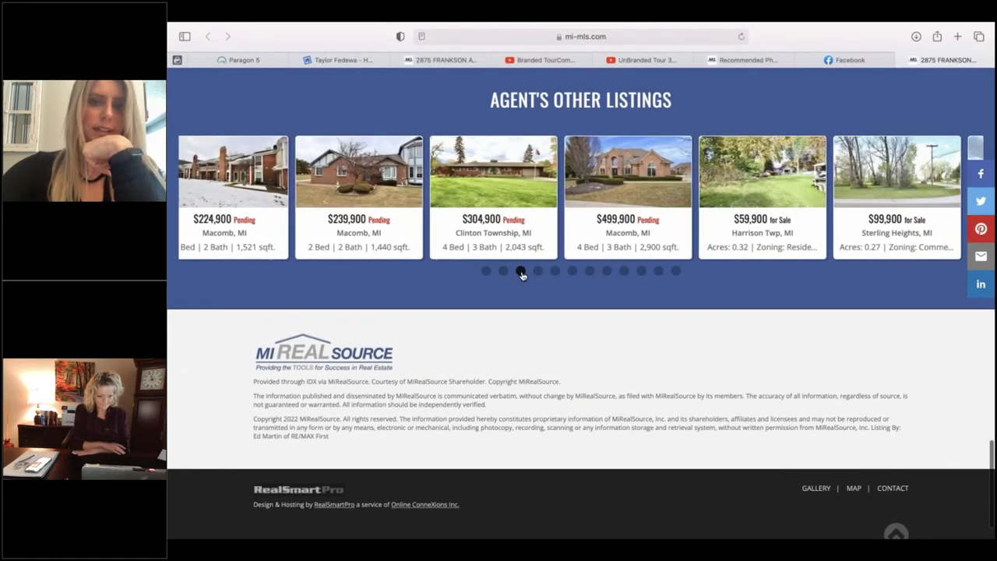
{"action": "left_click", "coordinate": [537, 272]}
{"action": "left_click", "coordinate": [554, 272]}
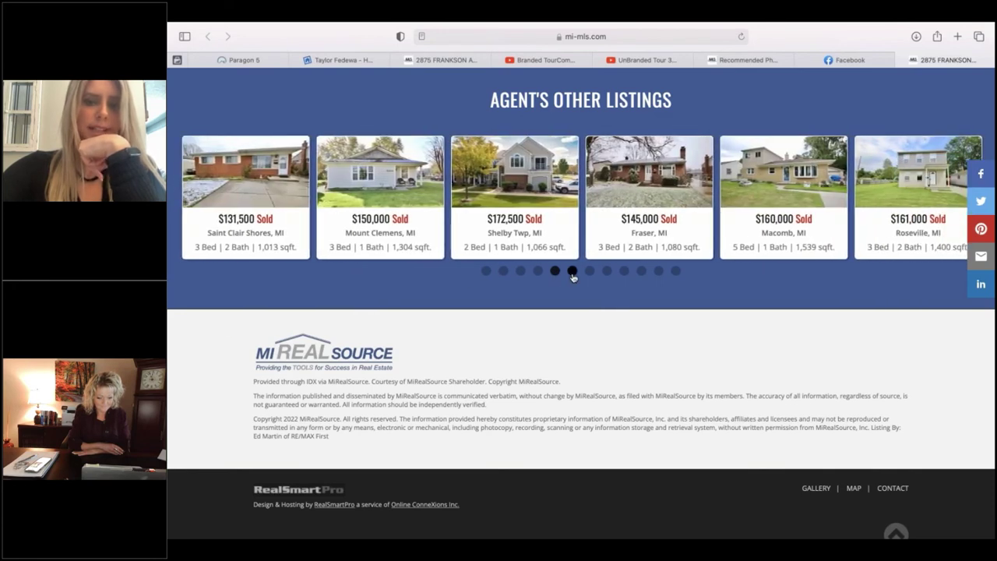
{"action": "scroll", "coordinate": [567, 279], "scroll_direction": "down", "scroll_amount": 1}
{"action": "scroll", "coordinate": [572, 277], "scroll_direction": "down", "scroll_amount": 1}
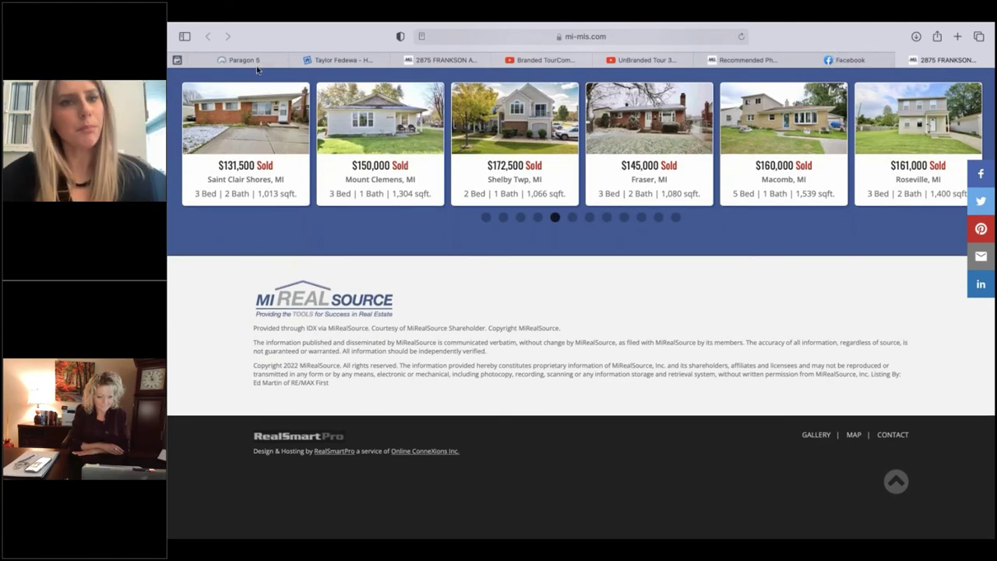
Go back to the Paragon 5 listing page and launch ListTrac from the Resources menu
{"action": "left_click", "coordinate": [226, 60]}
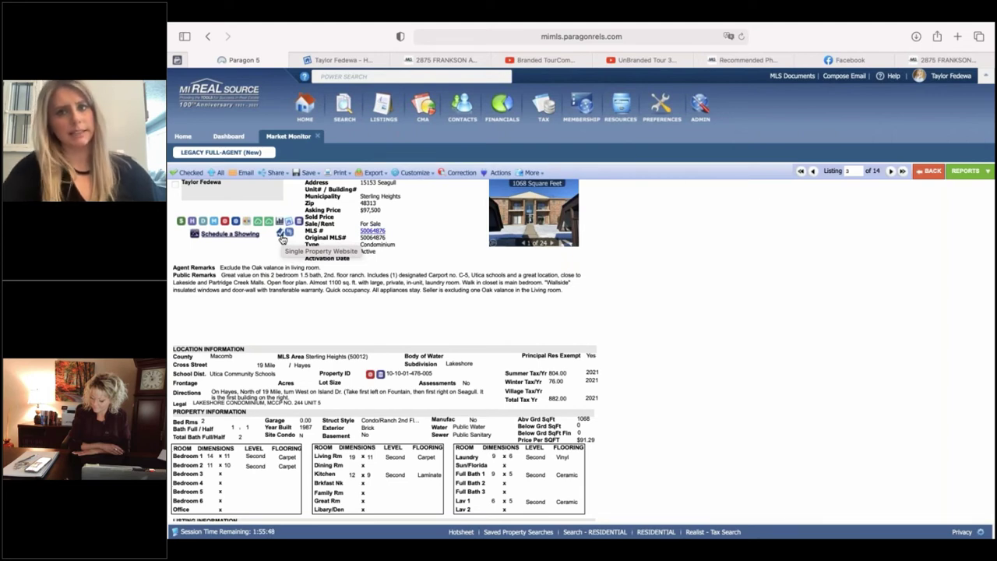
{"action": "mouse_move", "coordinate": [621, 110]}
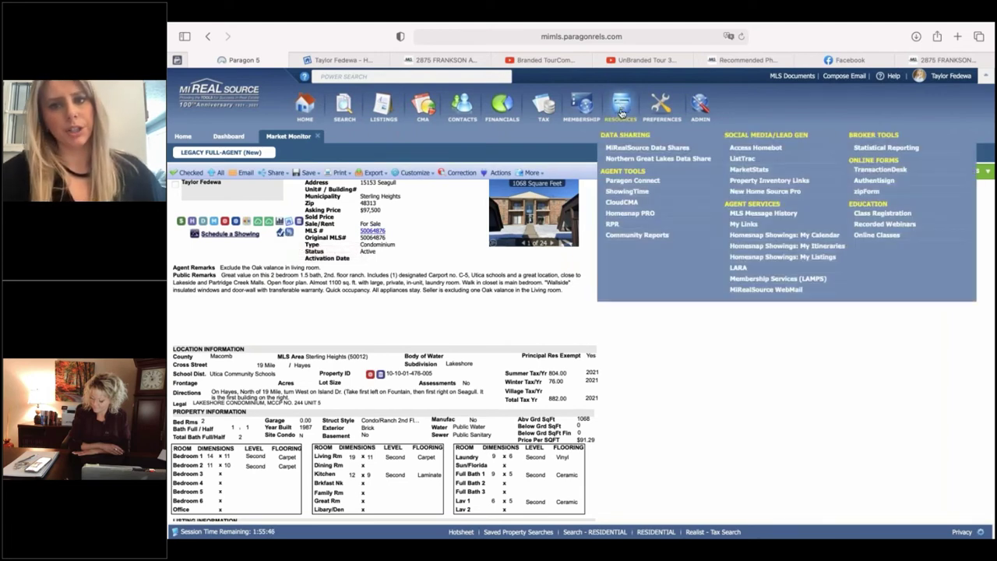
{"action": "left_click", "coordinate": [743, 159]}
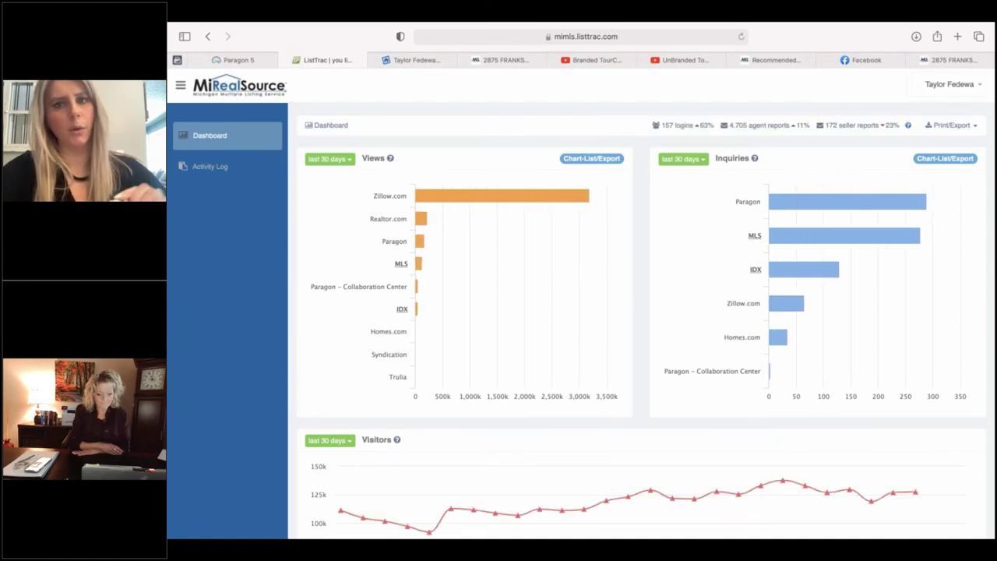
Scroll through the 30-day Views, Inquiries, Visitors, Markets, Shares and Active Reports charts, then back to Views
{"action": "scroll", "coordinate": [599, 244], "scroll_direction": "down", "scroll_amount": 2}
{"action": "scroll", "coordinate": [600, 245], "scroll_direction": "down", "scroll_amount": 3}
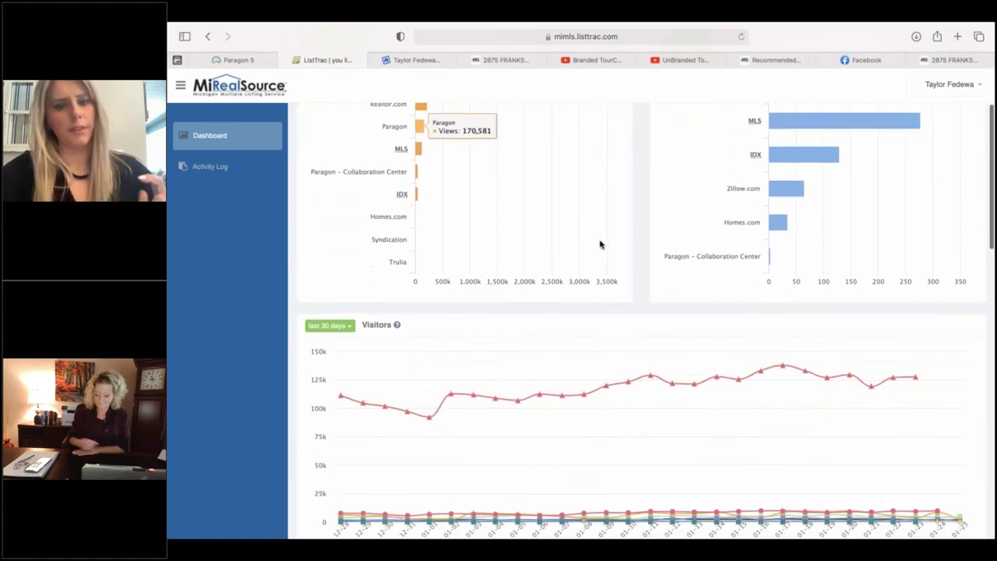
{"action": "scroll", "coordinate": [599, 245], "scroll_direction": "up", "scroll_amount": 2}
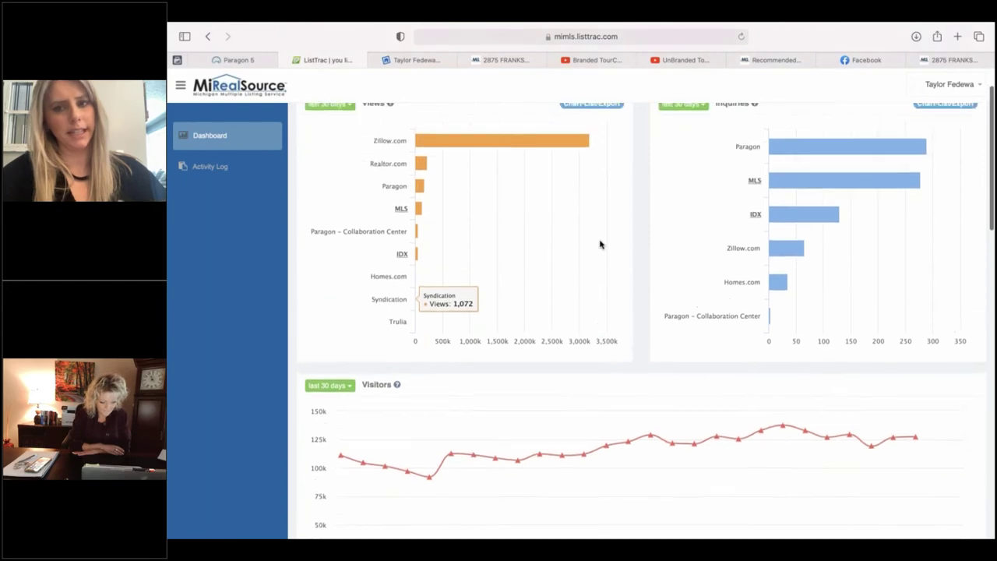
{"action": "scroll", "coordinate": [607, 232], "scroll_direction": "down", "scroll_amount": 15}
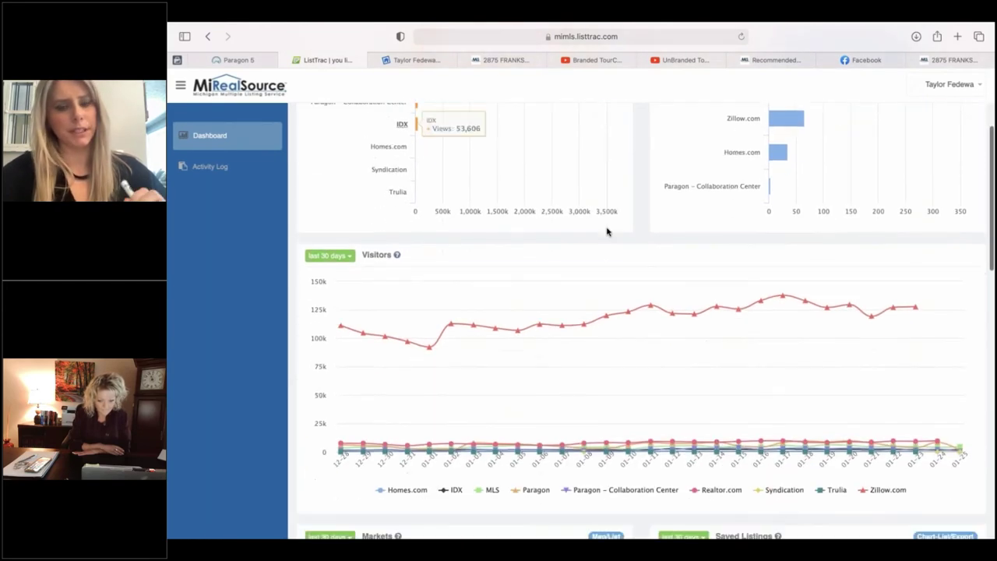
{"action": "scroll", "coordinate": [608, 231], "scroll_direction": "down", "scroll_amount": 10}
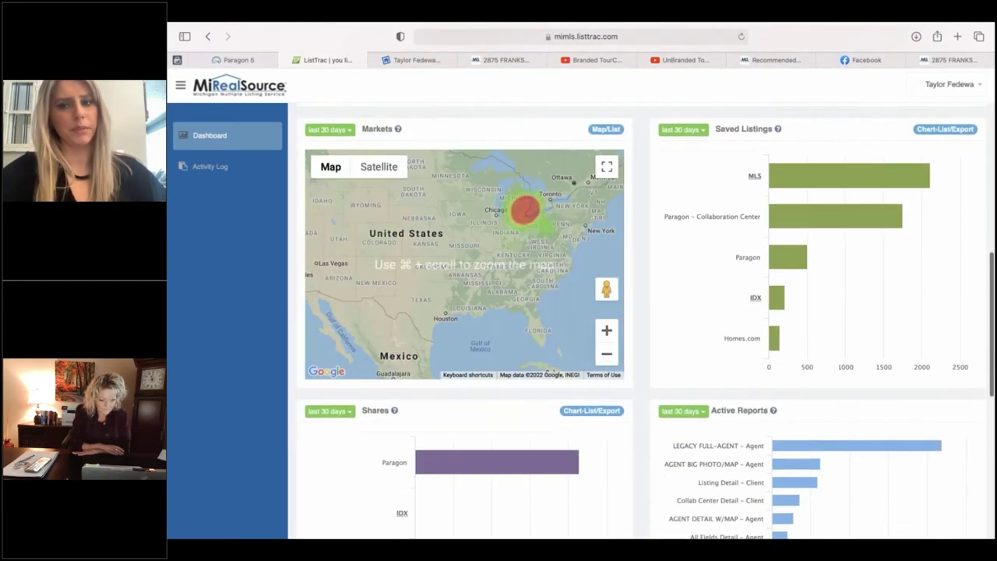
{"action": "scroll", "coordinate": [607, 232], "scroll_direction": "down", "scroll_amount": 8}
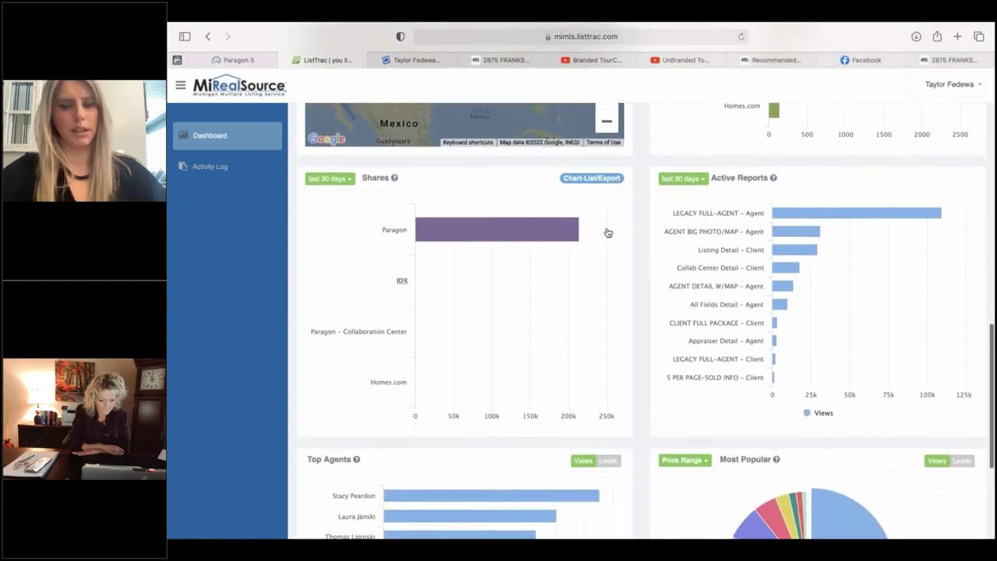
{"action": "scroll", "coordinate": [608, 231], "scroll_direction": "up", "scroll_amount": 20}
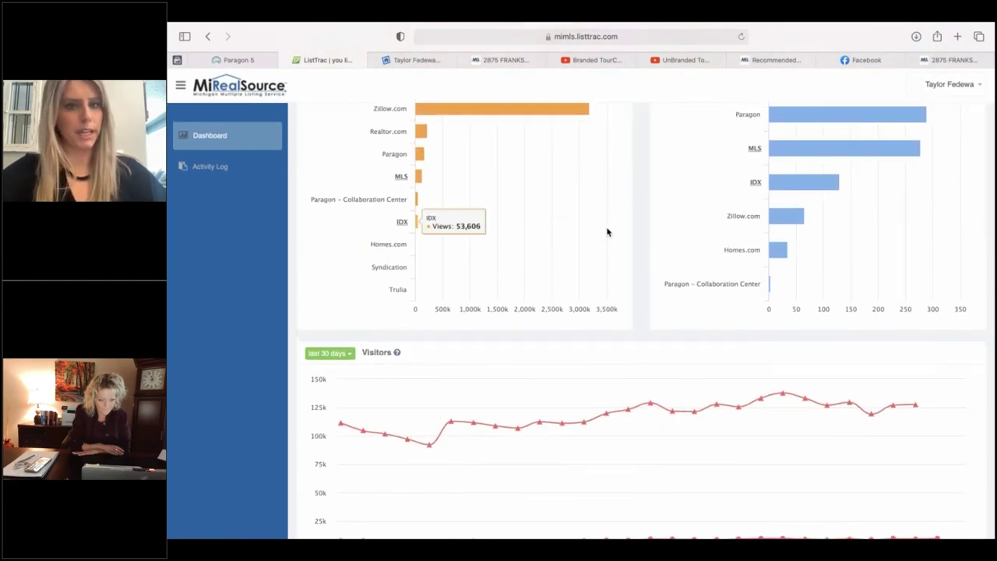
{"action": "left_click", "coordinate": [214, 166]}
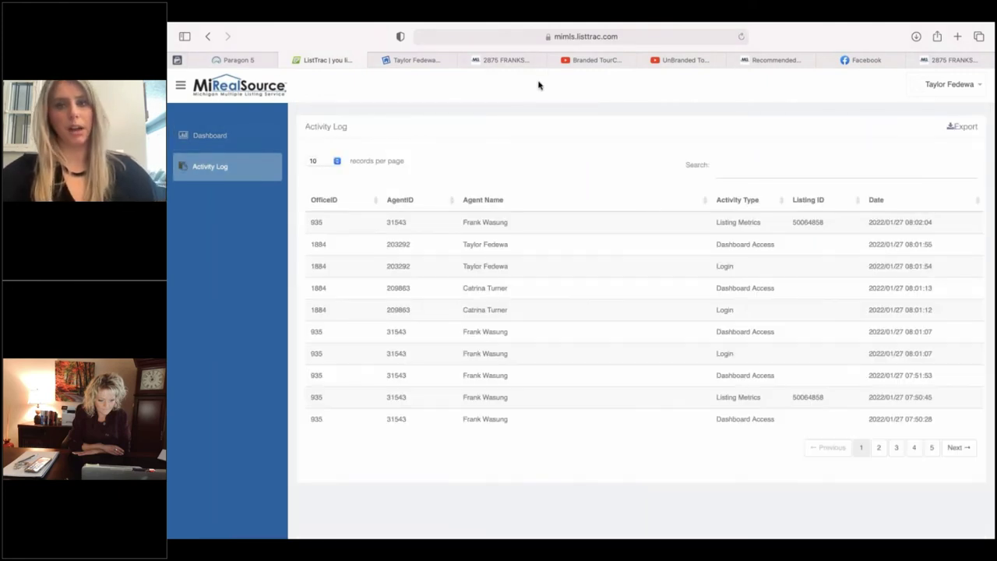
{"action": "mouse_move", "coordinate": [699, 36]}
{"action": "mouse_move", "coordinate": [496, 517]}
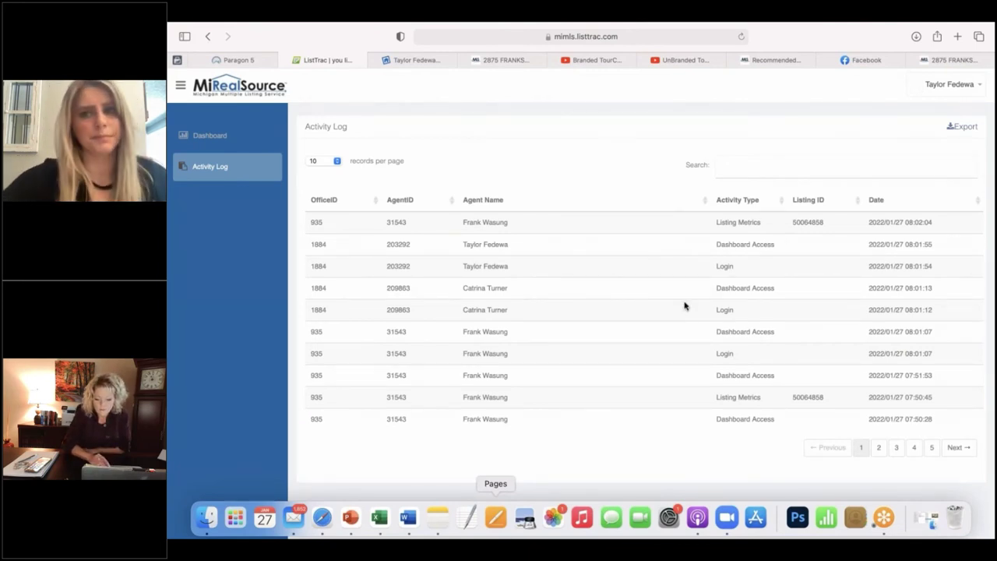
{"action": "left_click", "coordinate": [252, 60]}
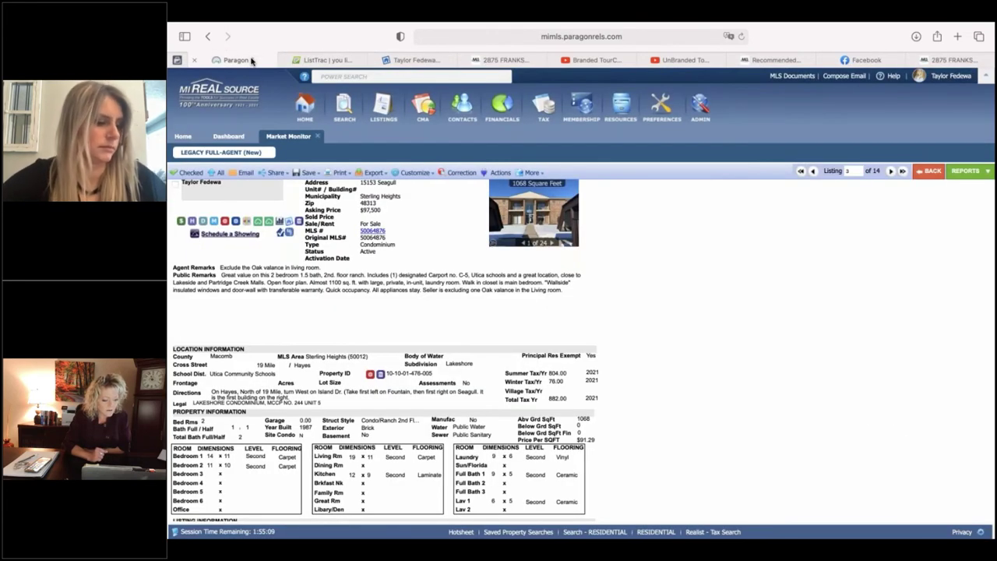
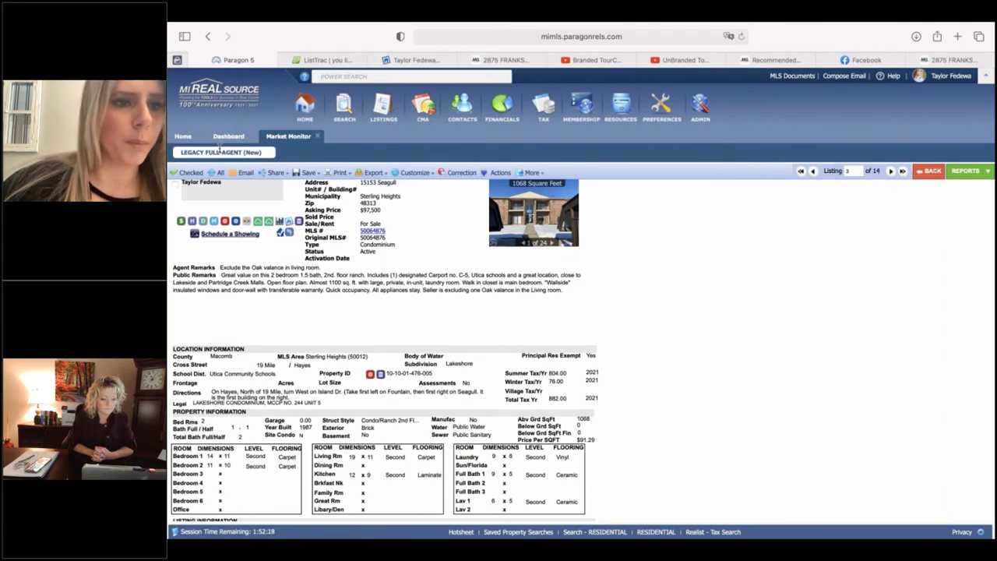
Search partial listings limited to My Listings and open partial listing 217549 for editing
{"action": "left_click", "coordinate": [381, 114]}
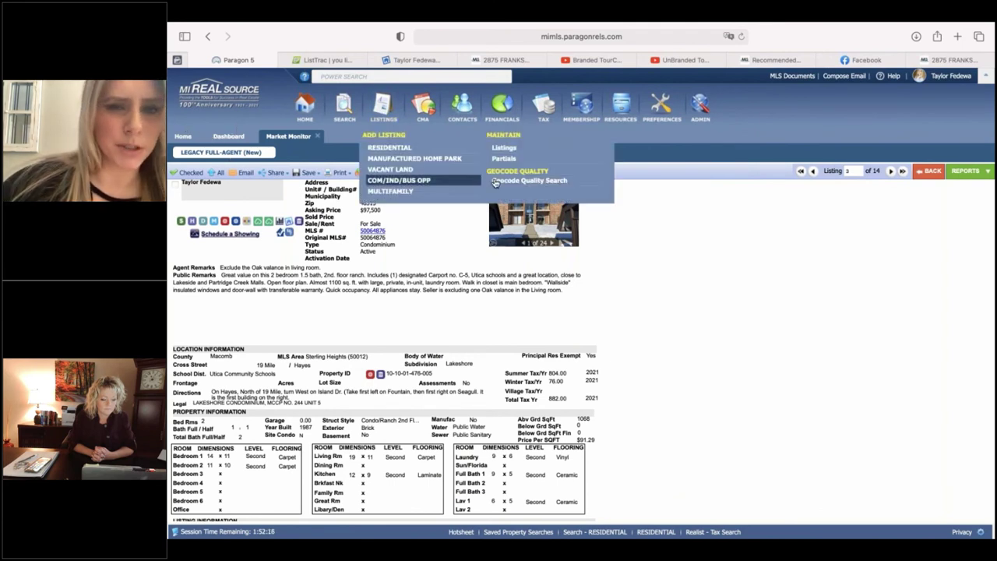
{"action": "left_click", "coordinate": [522, 159]}
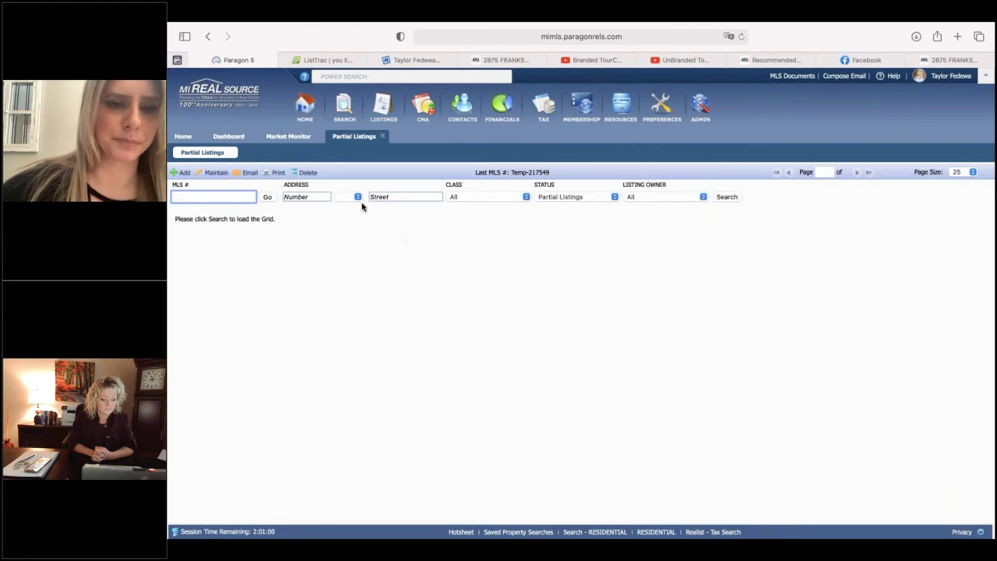
{"action": "left_click", "coordinate": [684, 197]}
{"action": "left_click", "coordinate": [644, 208]}
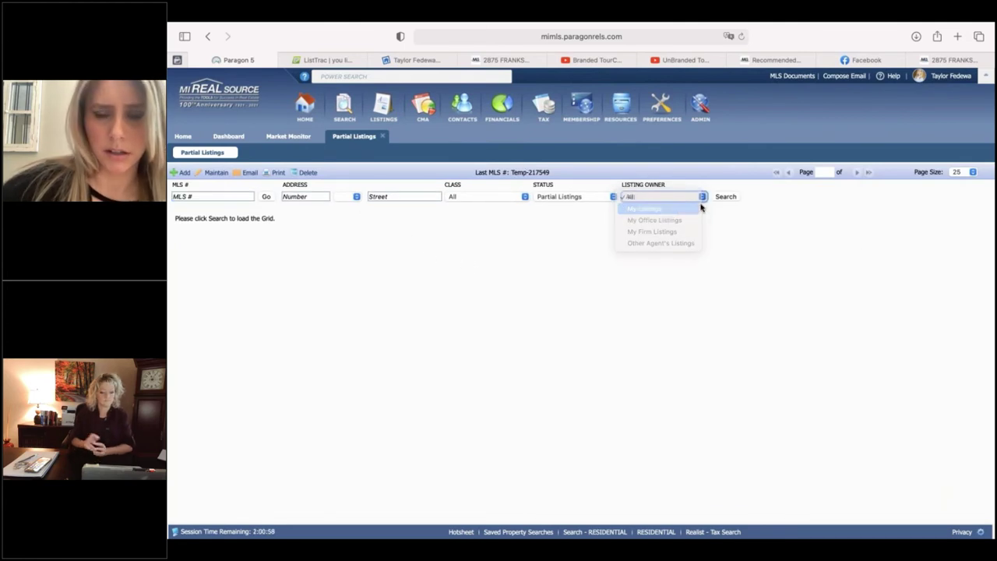
{"action": "left_click", "coordinate": [725, 197]}
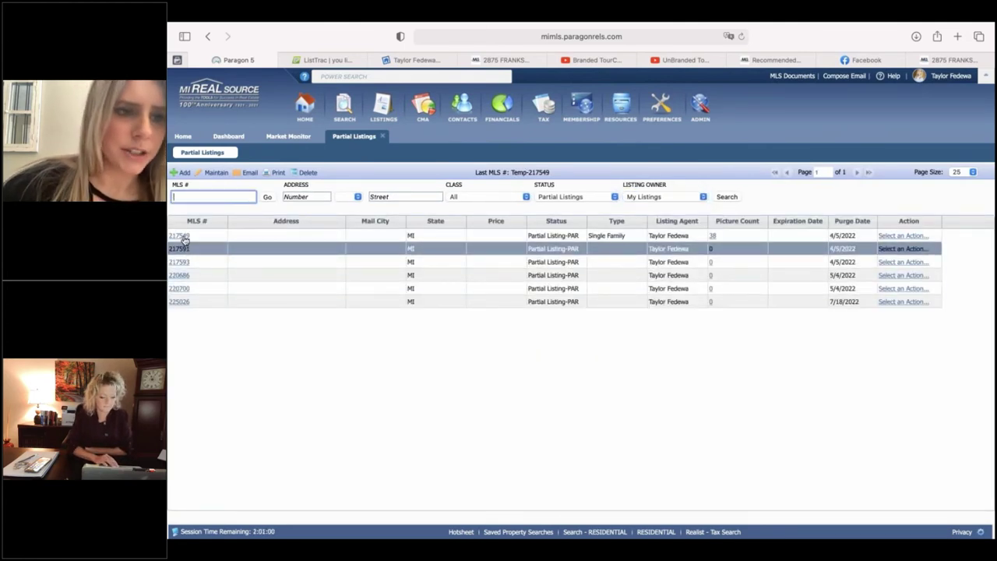
{"action": "left_click", "coordinate": [180, 236]}
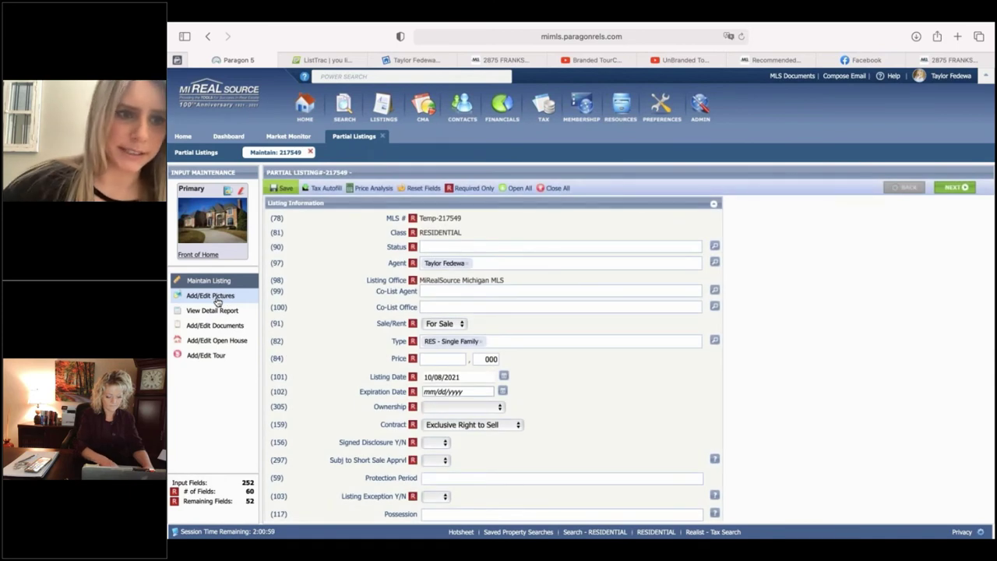
Expand Compensation / Tours and check the Virtual Tour, Video Tour and Branded Virtual Tour fields
{"action": "scroll", "coordinate": [342, 345], "scroll_direction": "down", "scroll_amount": 5}
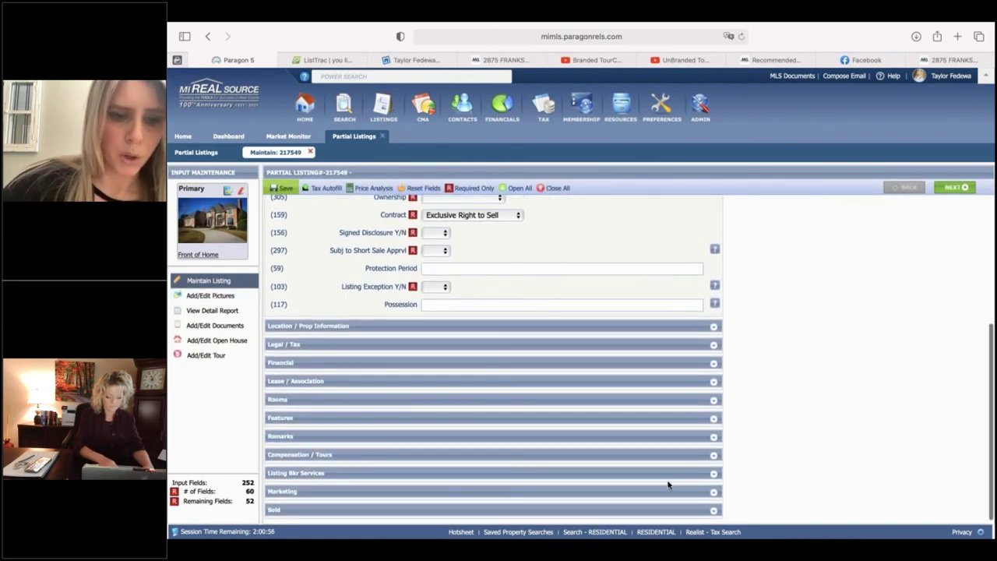
{"action": "left_click", "coordinate": [705, 455]}
{"action": "scroll", "coordinate": [529, 456], "scroll_direction": "down", "scroll_amount": 2}
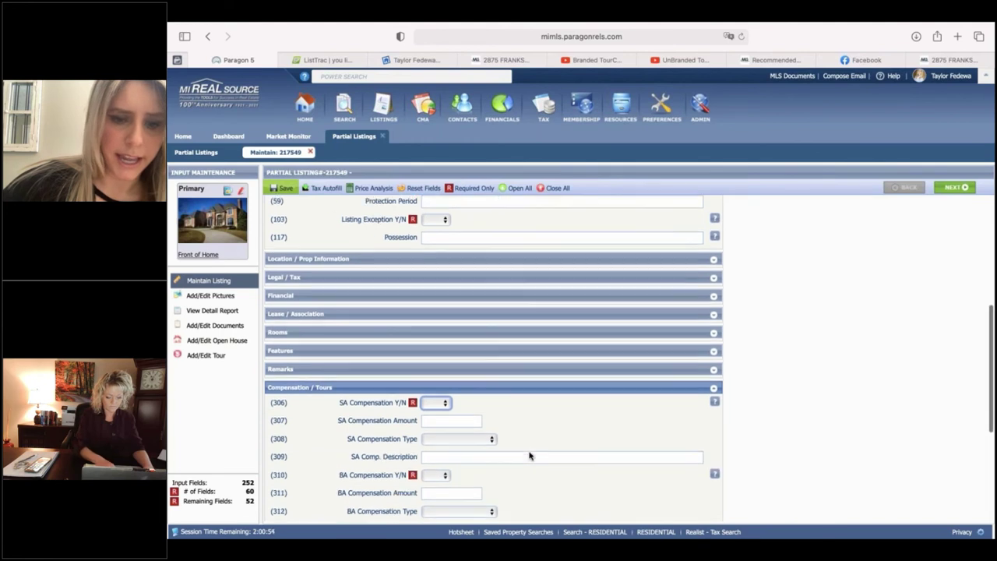
{"action": "scroll", "coordinate": [529, 456], "scroll_direction": "down", "scroll_amount": 5}
{"action": "left_click", "coordinate": [451, 397]}
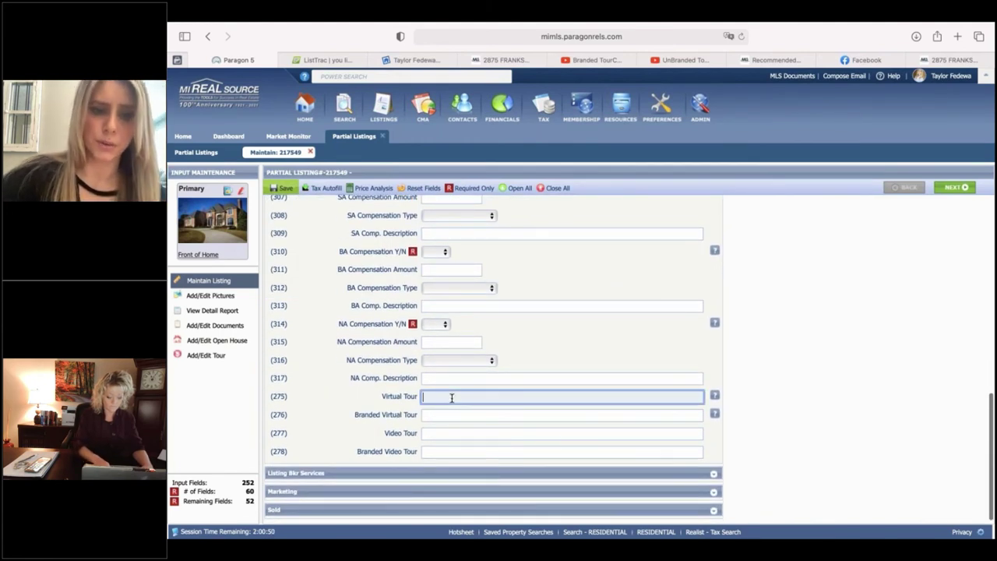
{"action": "left_click", "coordinate": [436, 436]}
{"action": "left_click", "coordinate": [376, 417]}
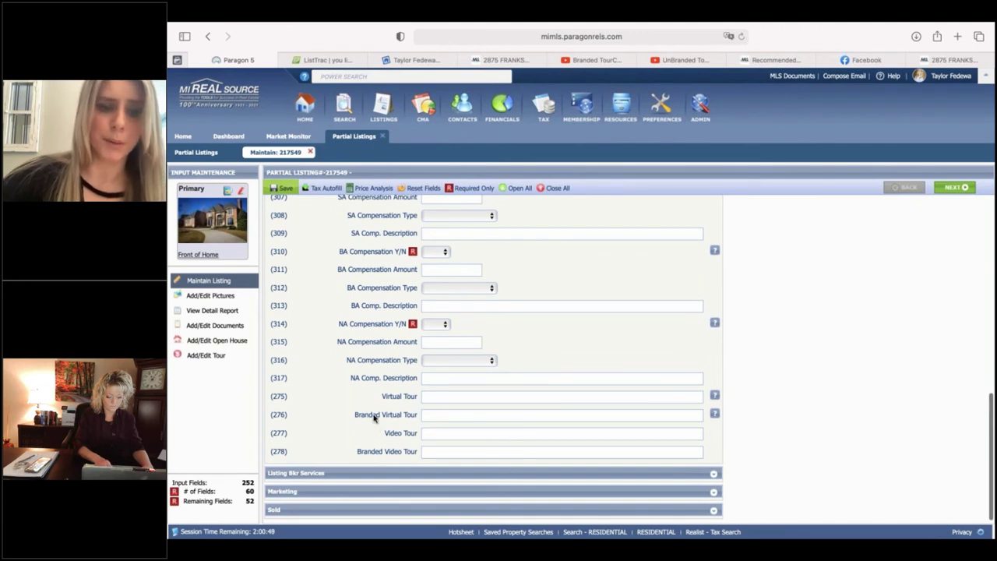
{"action": "left_click", "coordinate": [430, 395]}
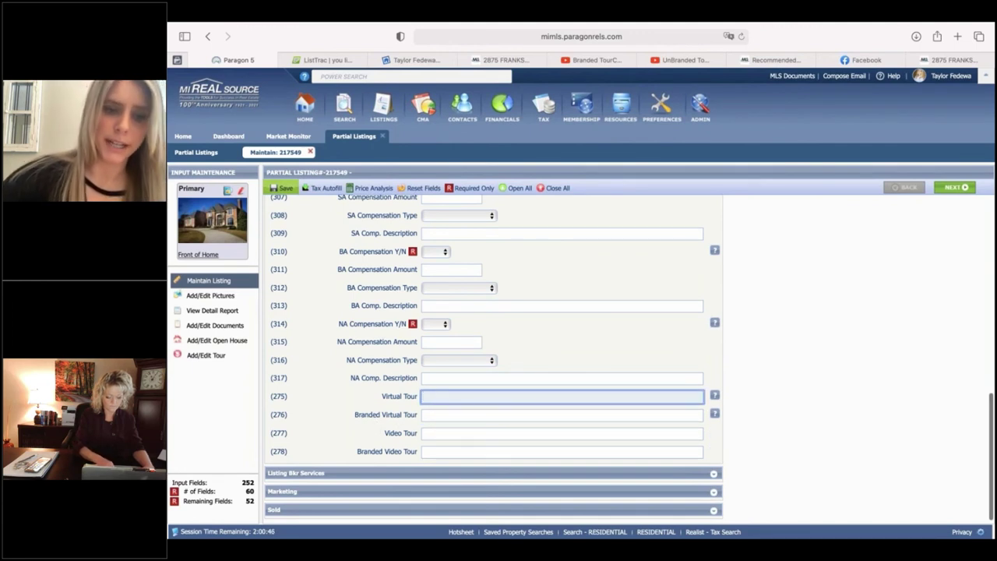
{"action": "left_click", "coordinate": [425, 436]}
{"action": "left_click", "coordinate": [454, 411]}
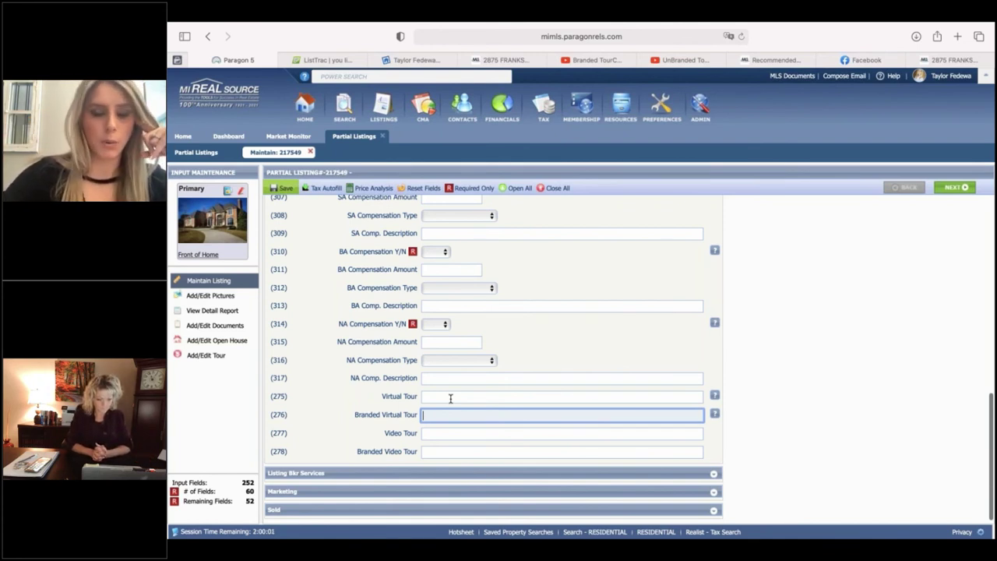
{"action": "left_click", "coordinate": [450, 397]}
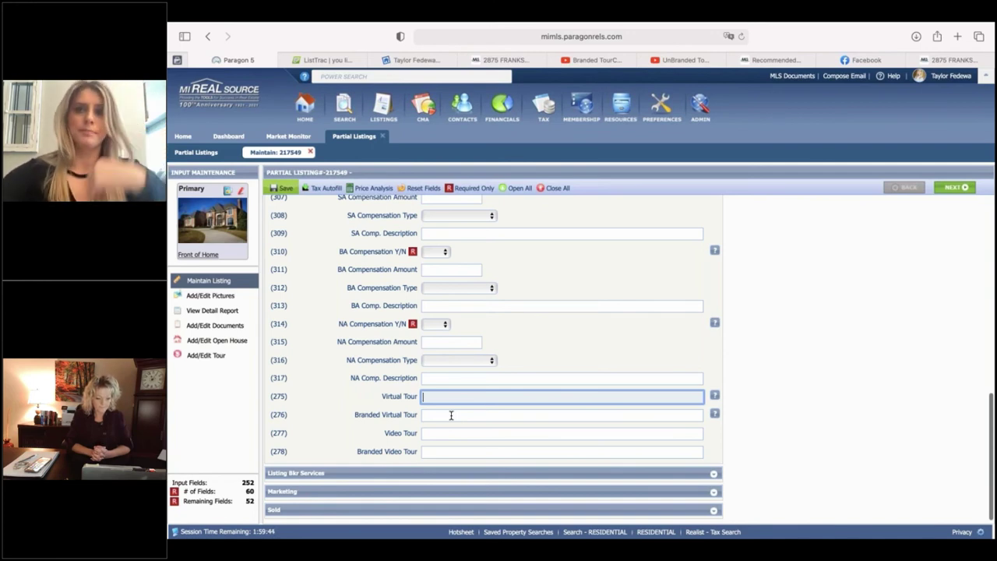
{"action": "mouse_move", "coordinate": [462, 527]}
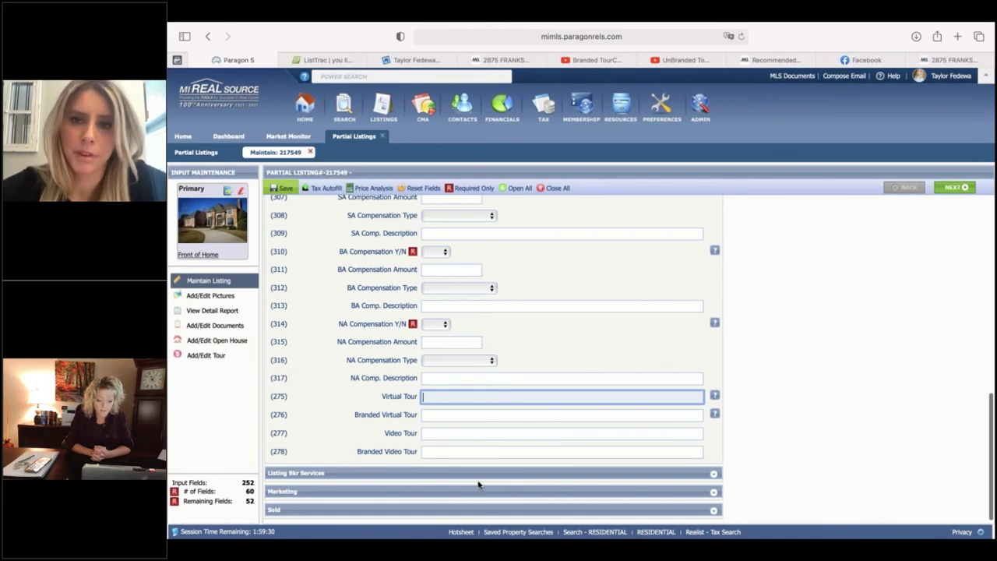
{"action": "left_click", "coordinate": [519, 62]}
{"action": "mouse_move", "coordinate": [321, 534]}
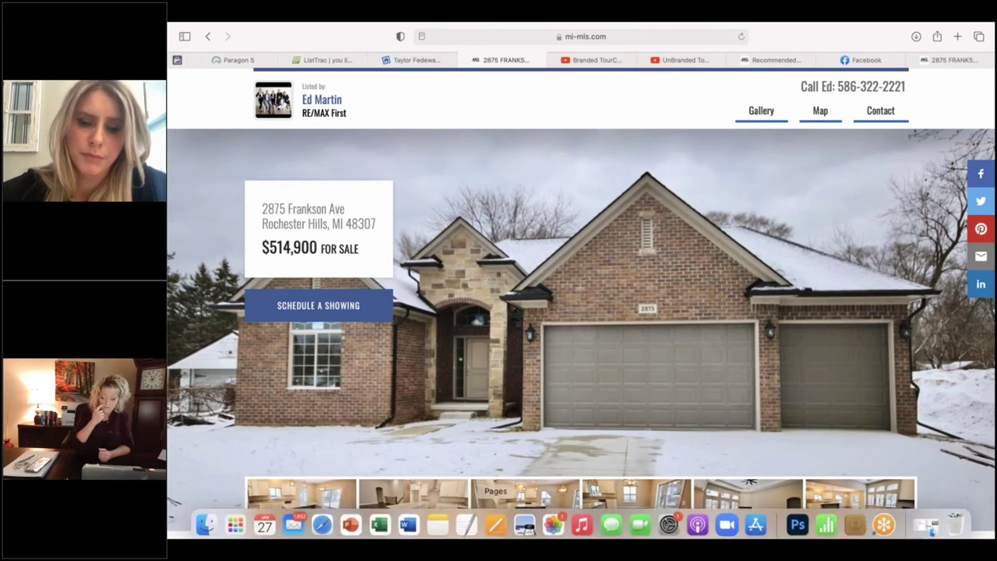
Refocus the browser and return to the Paragon 5 tab with partial listing 217549
{"action": "mouse_move", "coordinate": [726, 26]}
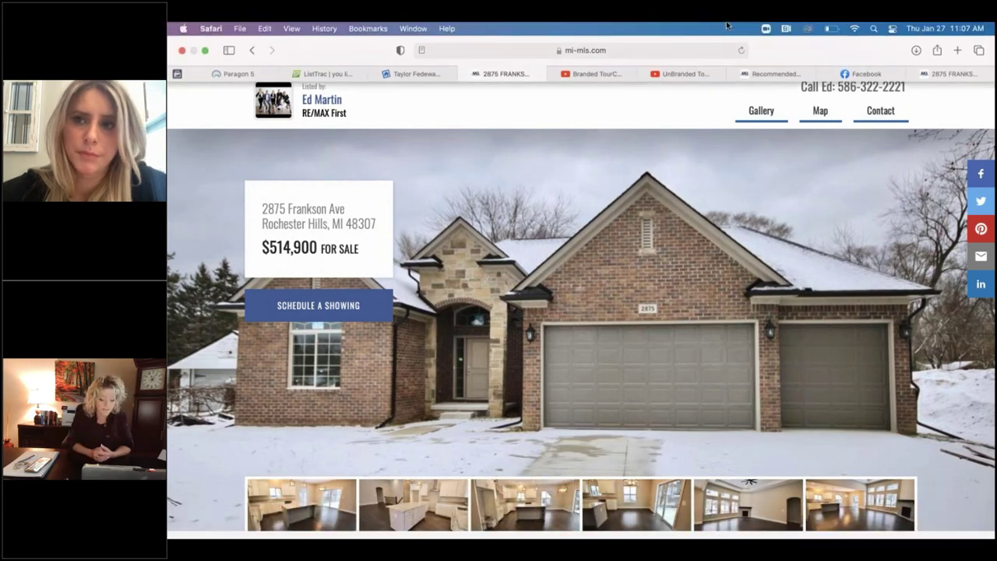
{"action": "mouse_move", "coordinate": [670, 533]}
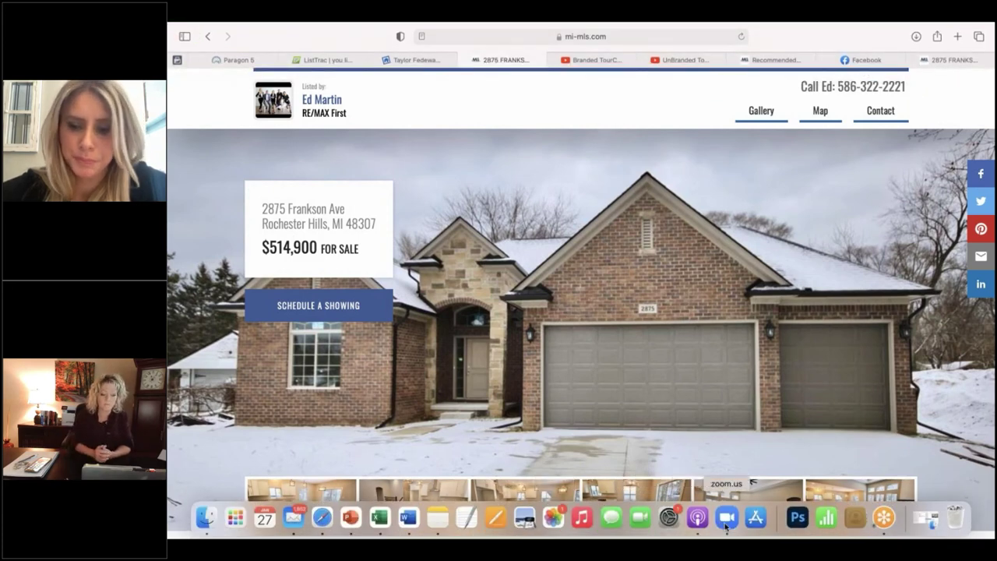
{"action": "left_click", "coordinate": [888, 527]}
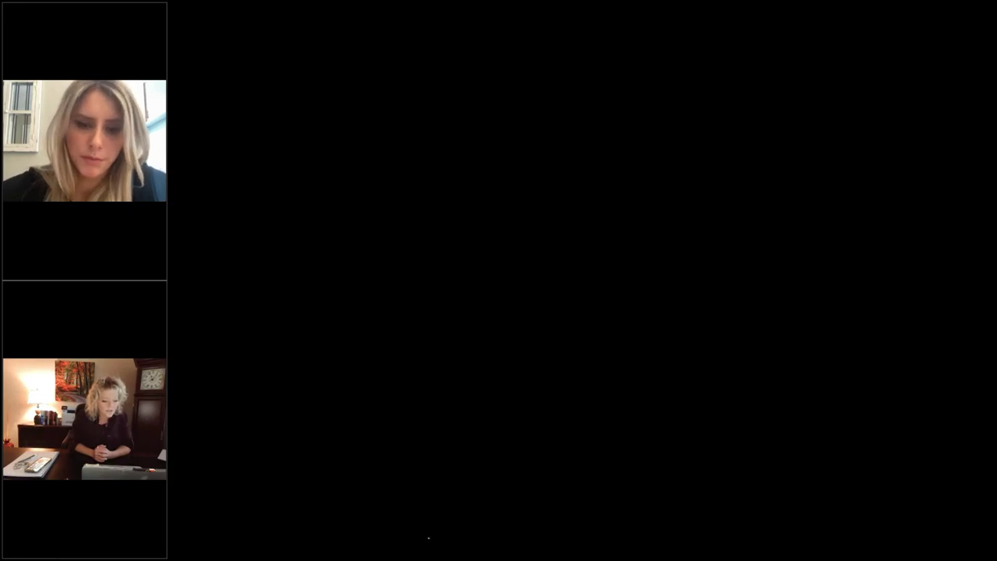
{"action": "left_click", "coordinate": [320, 517]}
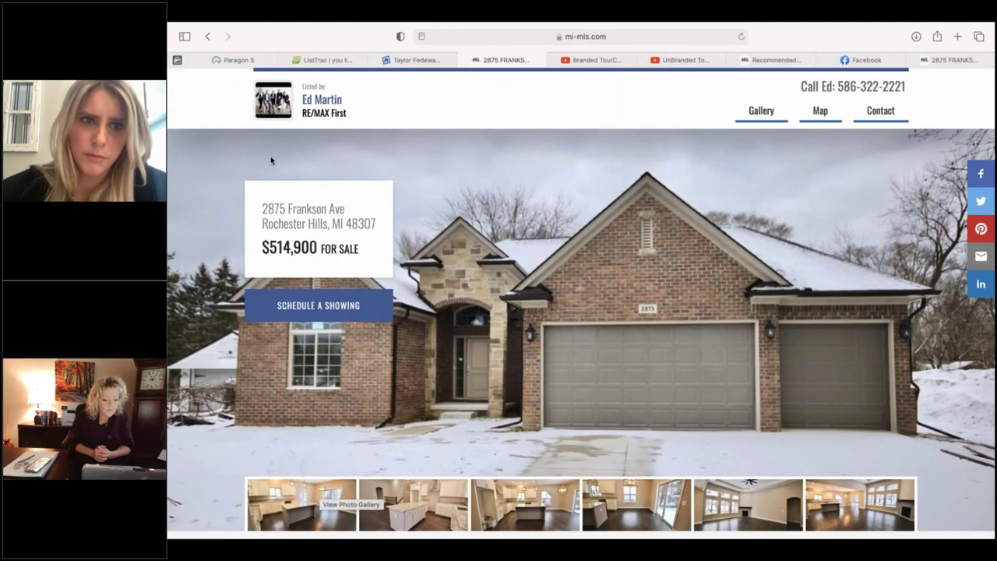
{"action": "left_click", "coordinate": [257, 60]}
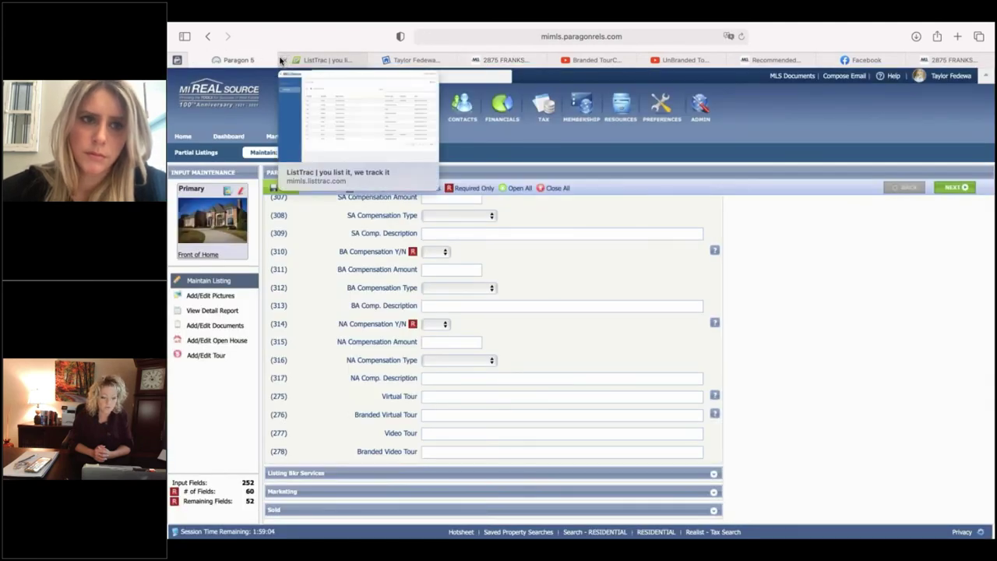
Close the old ListTrac tab and relaunch ListTrac from Paragon's Resources links
{"action": "left_click", "coordinate": [284, 60]}
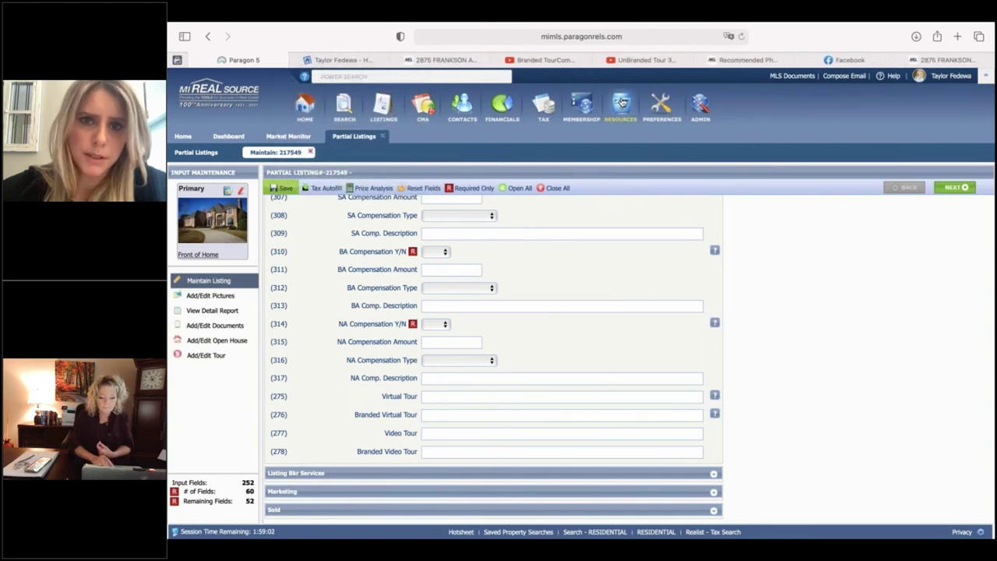
{"action": "mouse_move", "coordinate": [623, 103]}
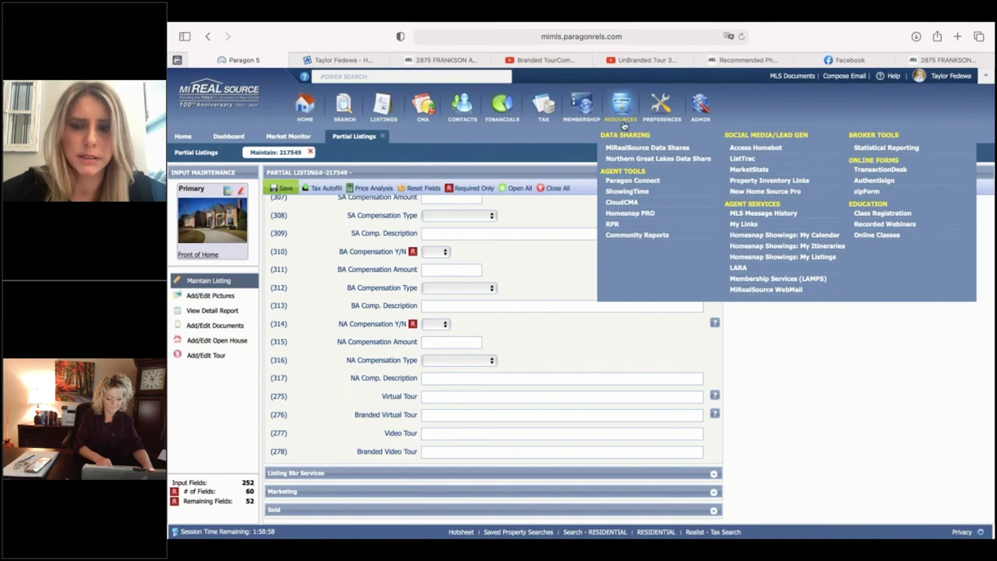
{"action": "left_click", "coordinate": [761, 163]}
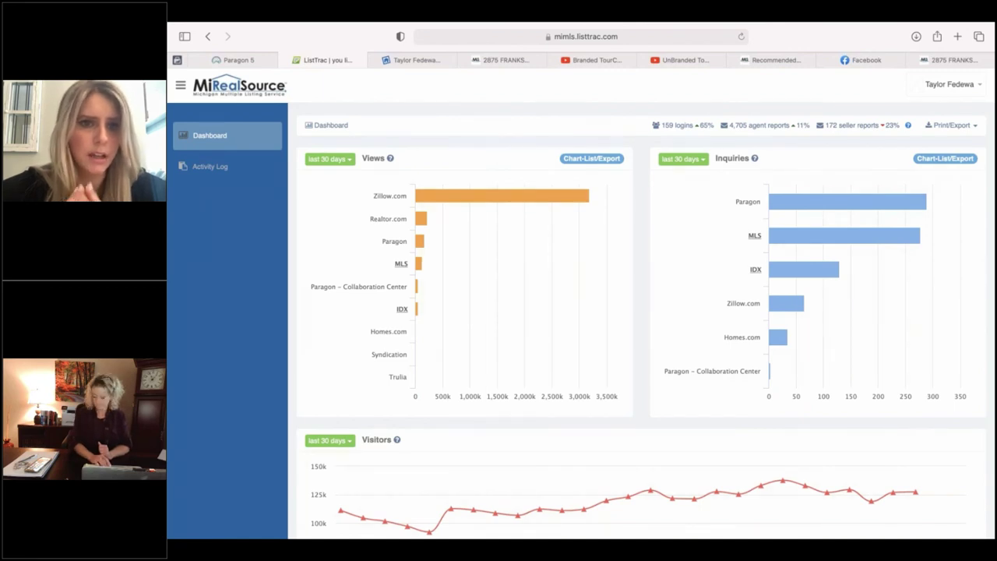
Scroll through the 30-day views, inquiries, visitors and shares charts on the dashboard
{"action": "scroll", "coordinate": [761, 162], "scroll_direction": "down", "scroll_amount": 3}
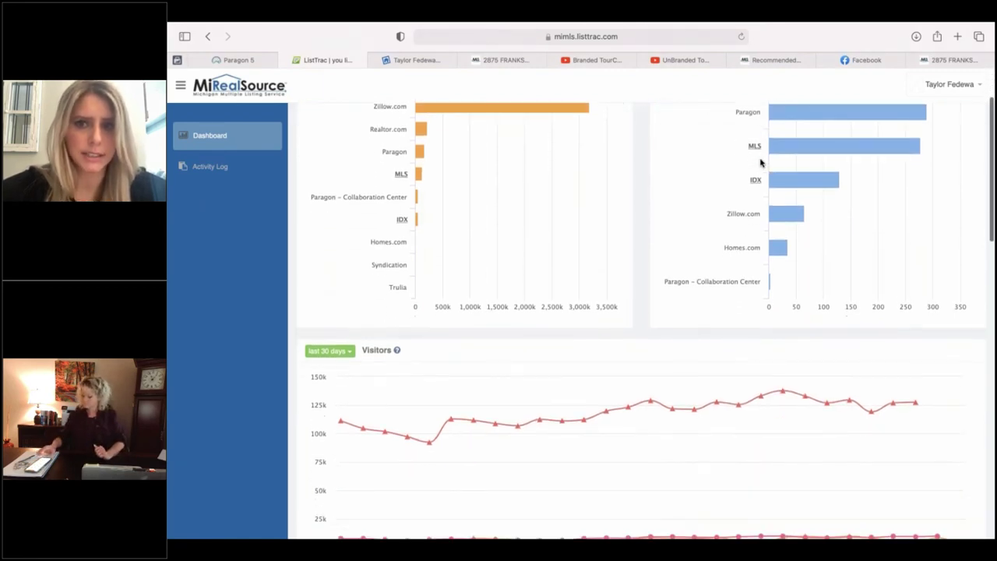
{"action": "scroll", "coordinate": [760, 162], "scroll_direction": "down", "scroll_amount": 4}
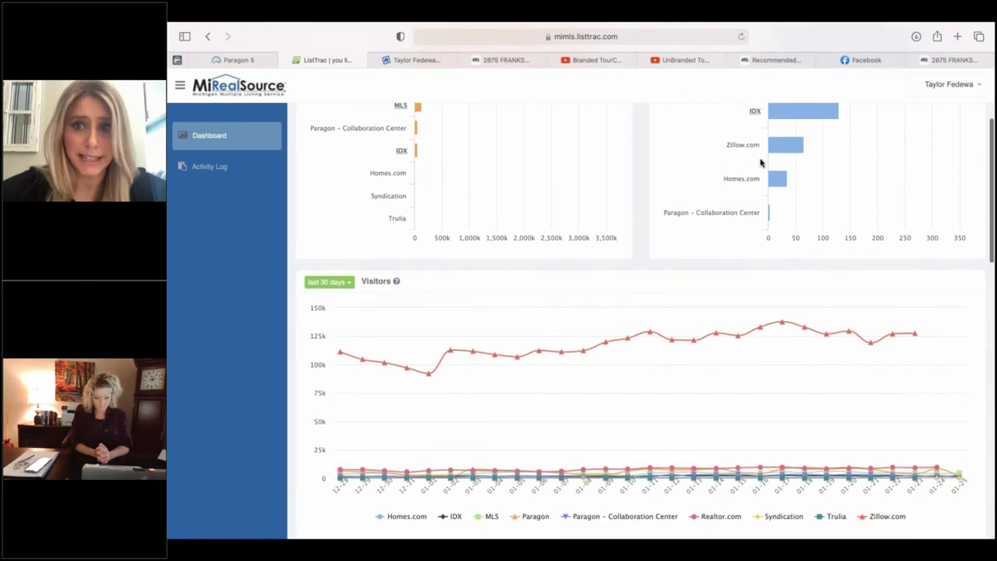
{"action": "scroll", "coordinate": [761, 162], "scroll_direction": "down", "scroll_amount": 6}
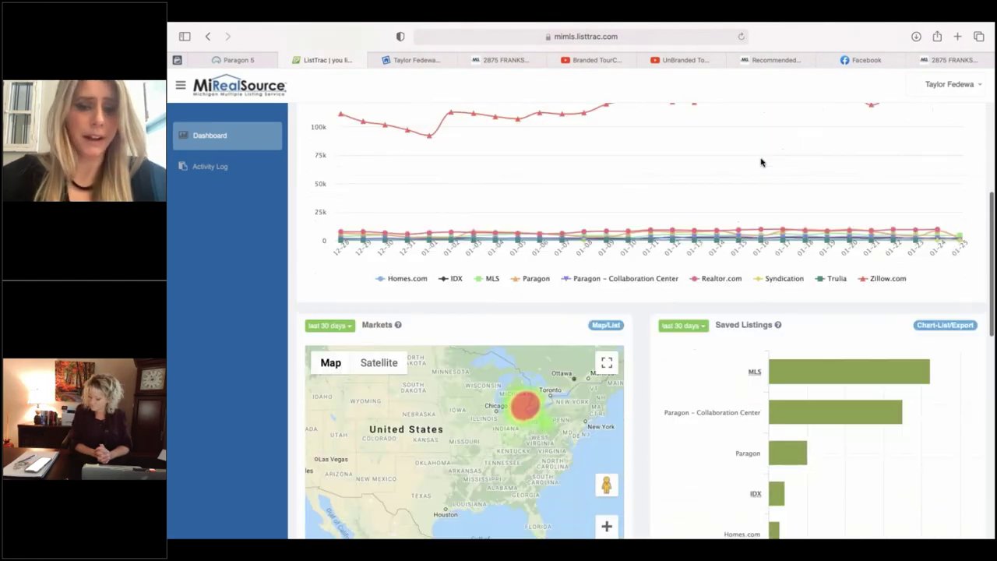
{"action": "scroll", "coordinate": [690, 385], "scroll_direction": "down", "scroll_amount": 6}
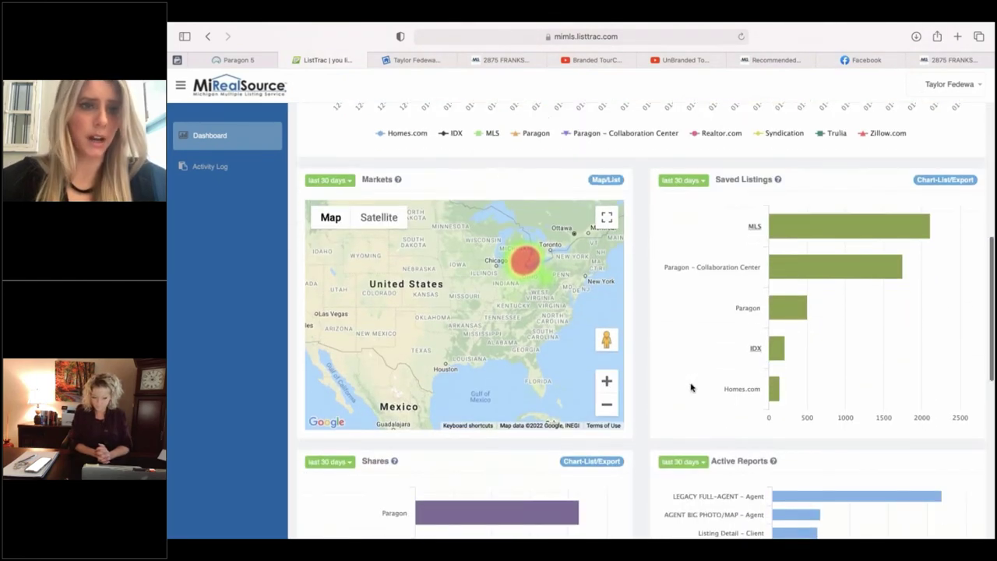
{"action": "scroll", "coordinate": [690, 387], "scroll_direction": "down", "scroll_amount": 6}
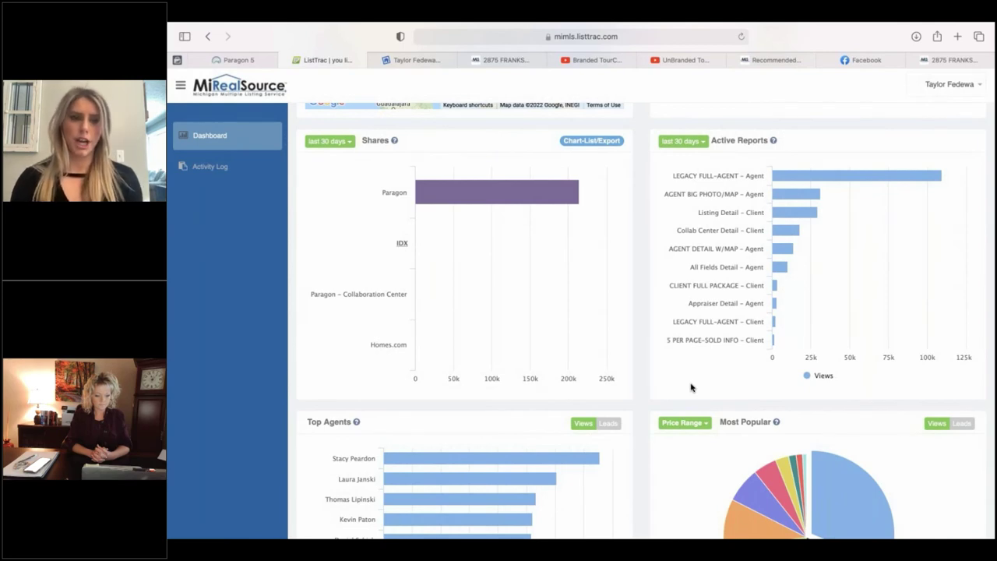
{"action": "scroll", "coordinate": [690, 387], "scroll_direction": "up", "scroll_amount": 10}
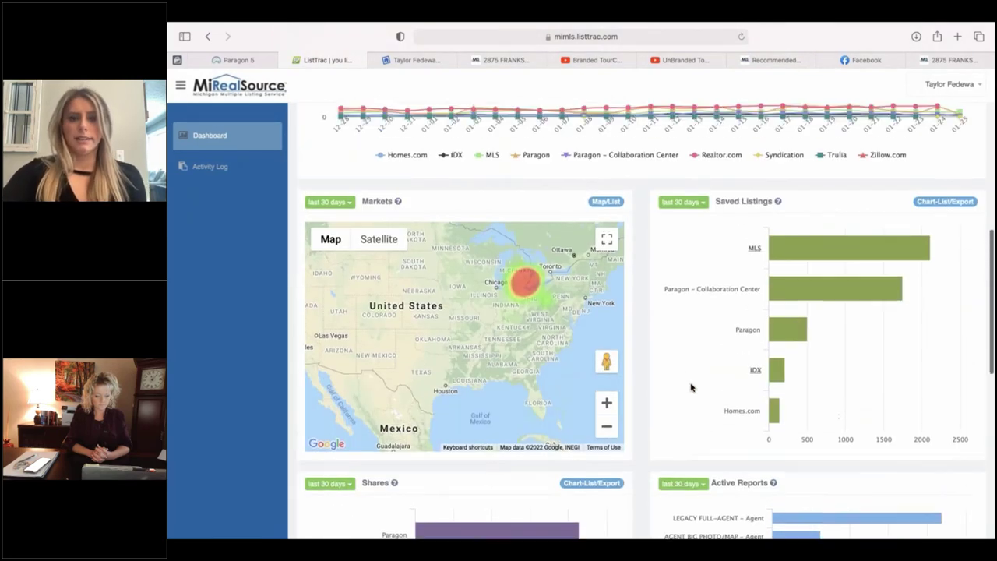
{"action": "scroll", "coordinate": [690, 387], "scroll_direction": "up", "scroll_amount": 4}
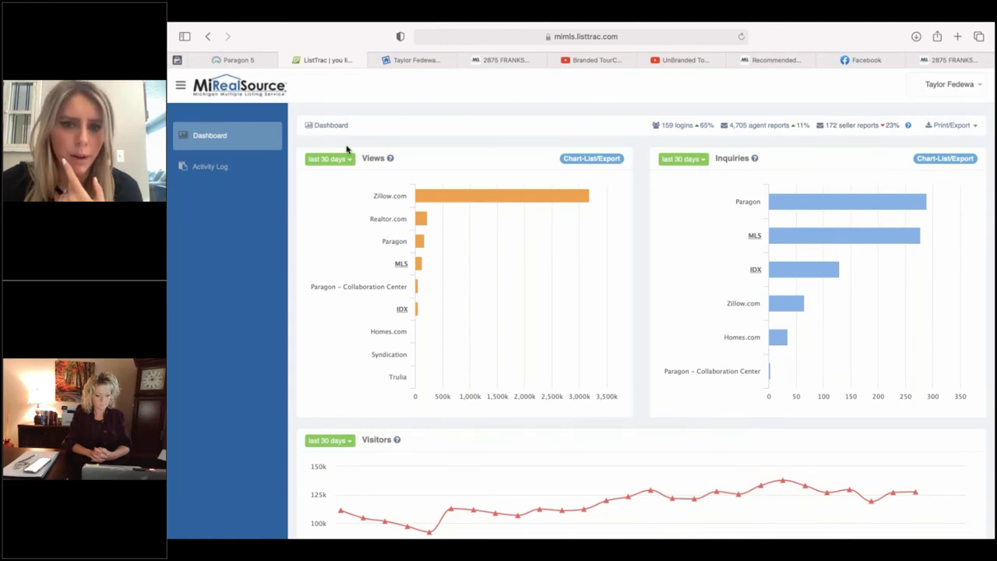
{"action": "scroll", "coordinate": [392, 169], "scroll_direction": "down", "scroll_amount": 5}
Review the Views chart's 'last 30 days' choices, trying Custom and dismissing the Custom Date Range
{"action": "scroll", "coordinate": [392, 169], "scroll_direction": "down", "scroll_amount": 10}
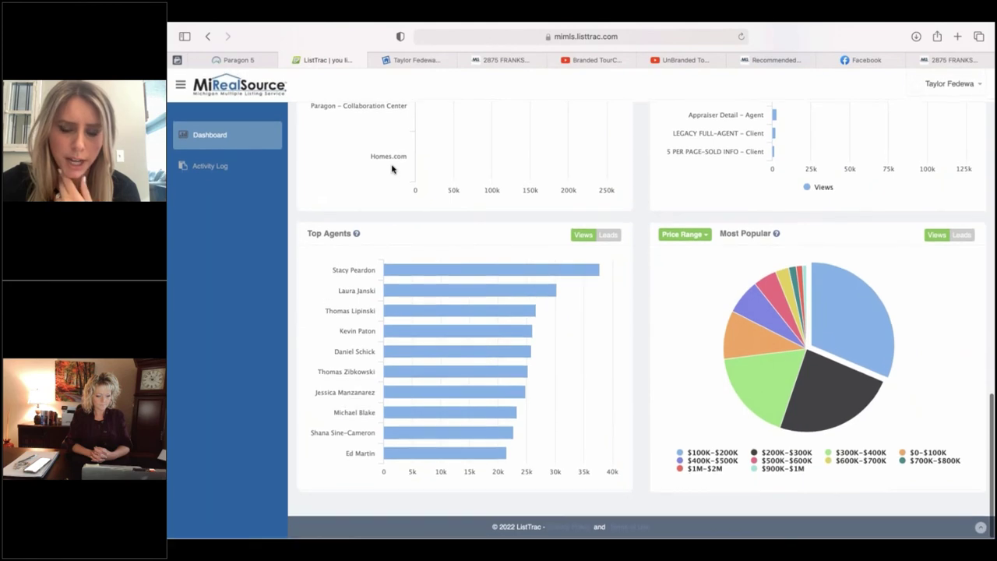
{"action": "scroll", "coordinate": [434, 173], "scroll_direction": "up", "scroll_amount": 15}
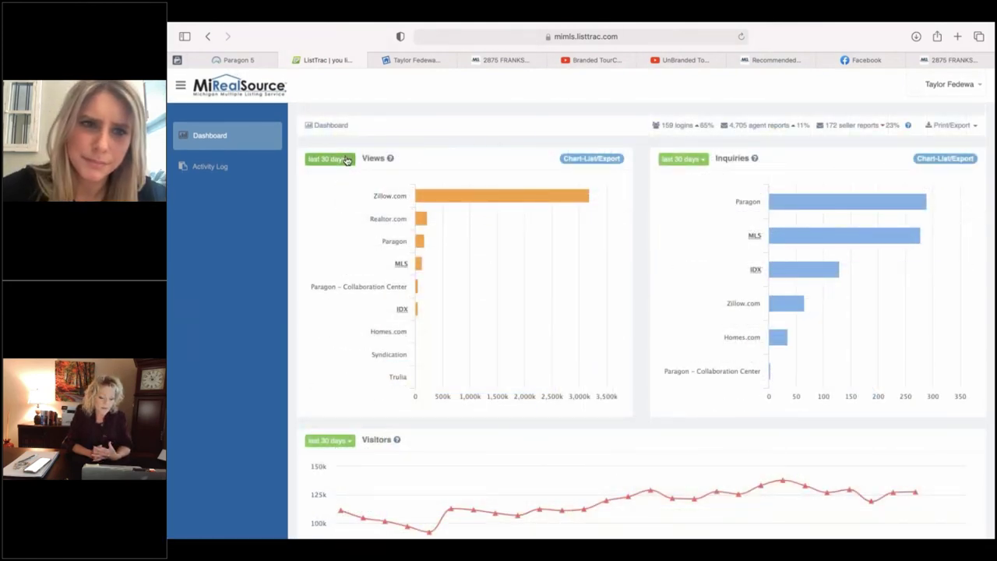
{"action": "left_click", "coordinate": [330, 159]}
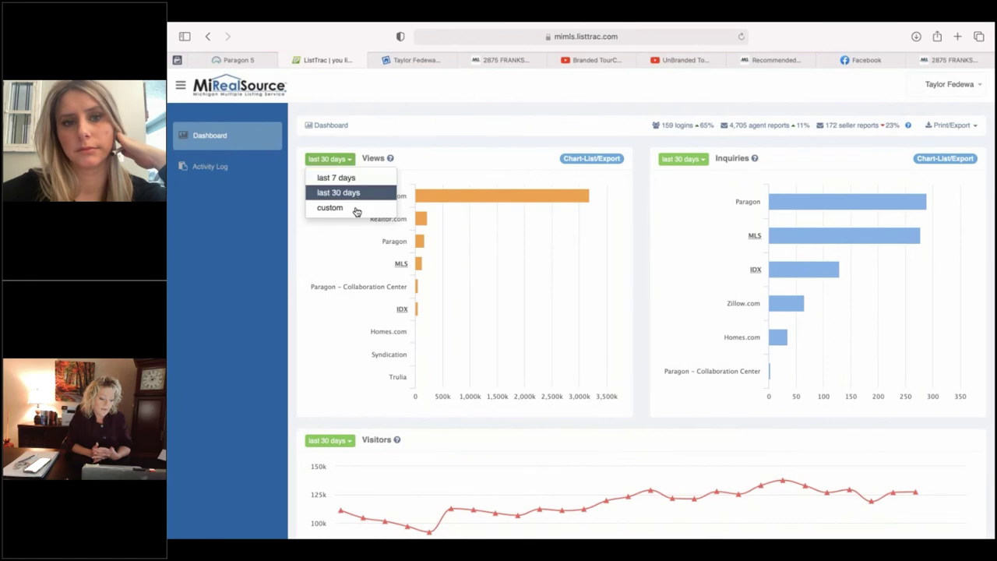
{"action": "left_click", "coordinate": [351, 207]}
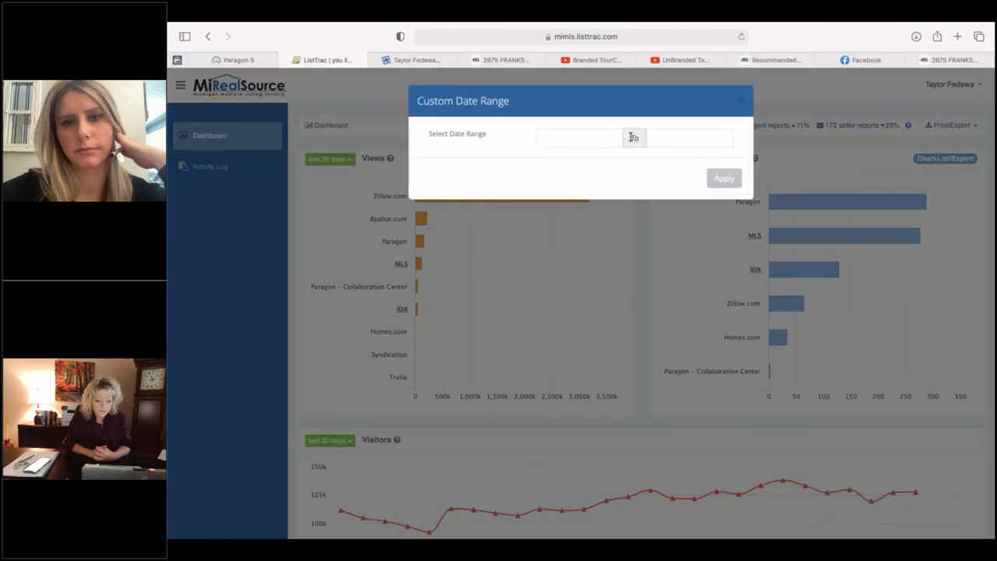
{"action": "left_click", "coordinate": [741, 103]}
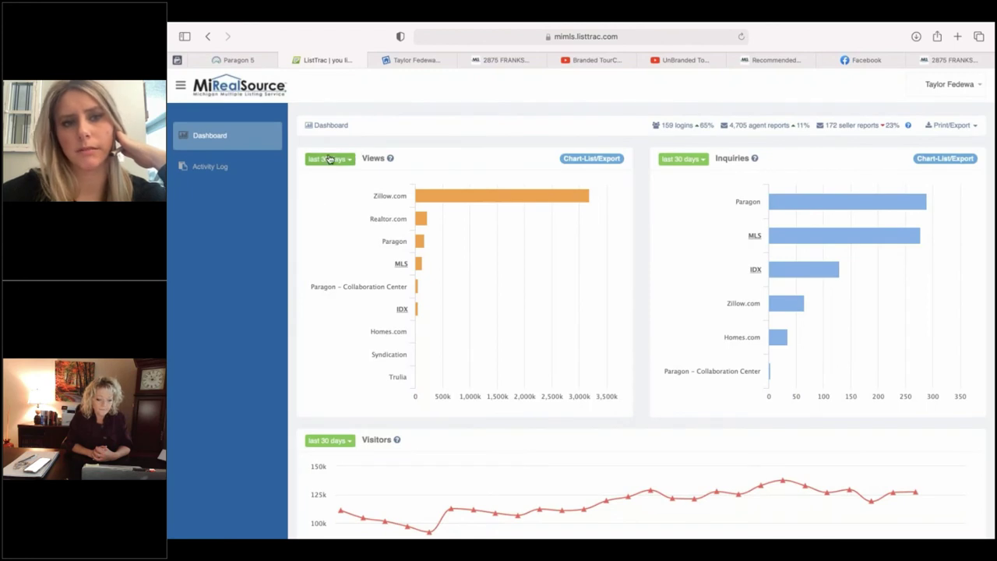
{"action": "left_click", "coordinate": [329, 159]}
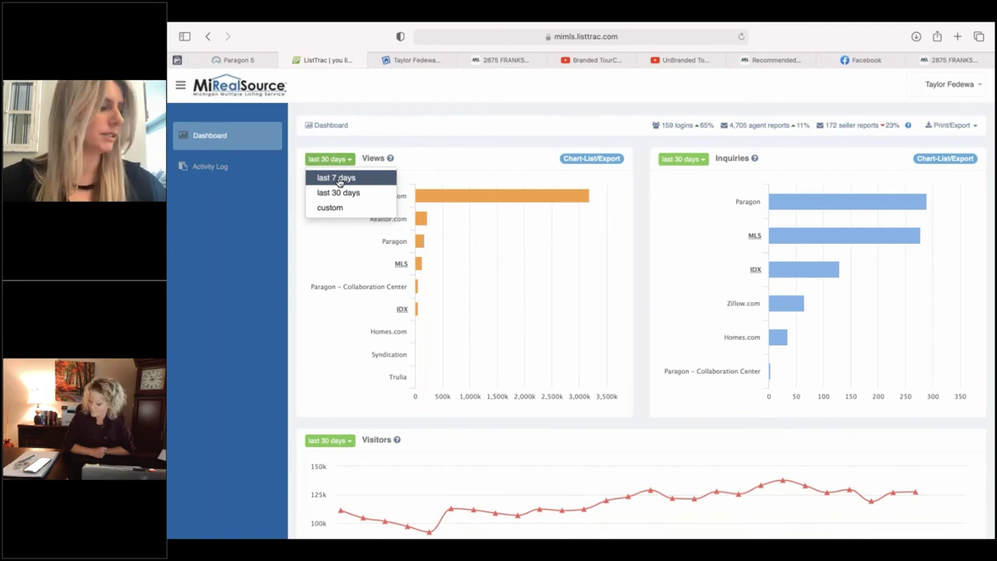
{"action": "scroll", "coordinate": [340, 182], "scroll_direction": "down", "scroll_amount": 1}
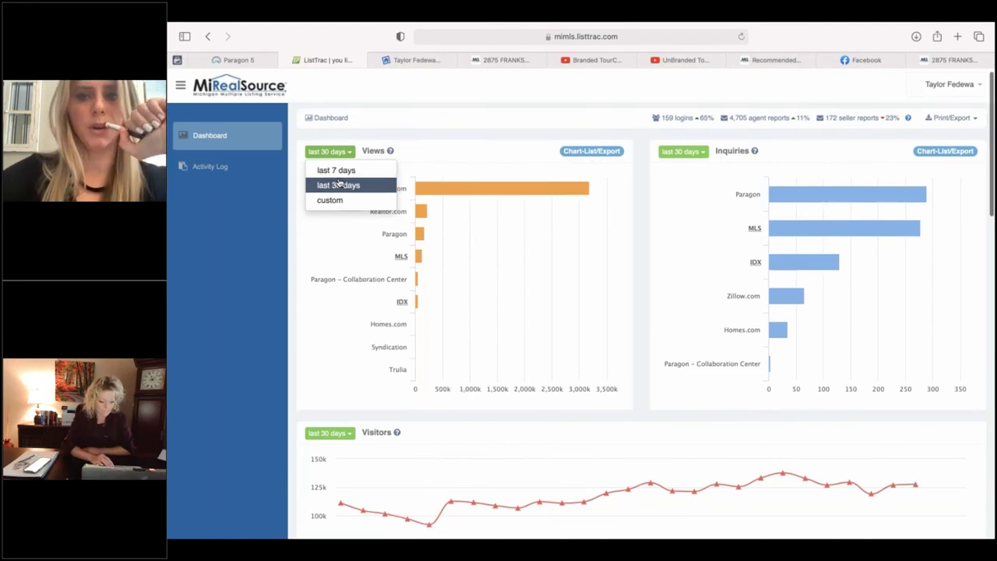
{"action": "scroll", "coordinate": [340, 181], "scroll_direction": "down", "scroll_amount": 4}
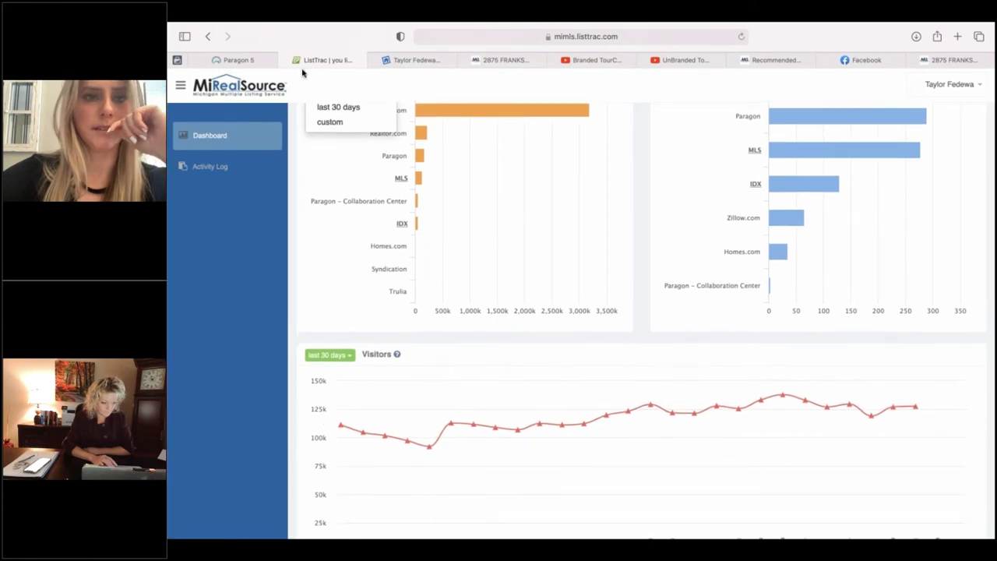
Close the ListTrac stats tab and switch to the agent's Homesnap profile page
{"action": "left_click", "coordinate": [248, 63]}
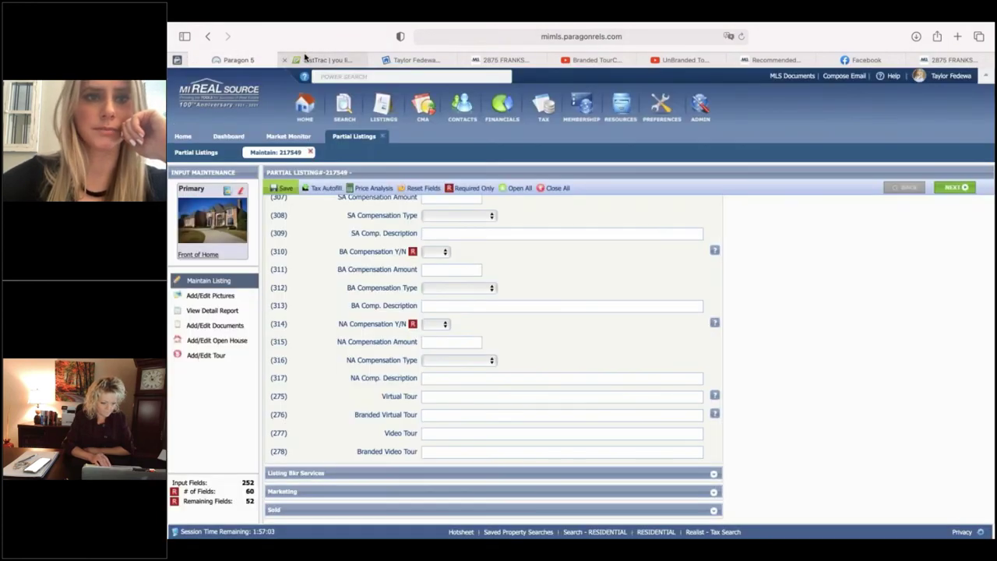
{"action": "left_click", "coordinate": [285, 60]}
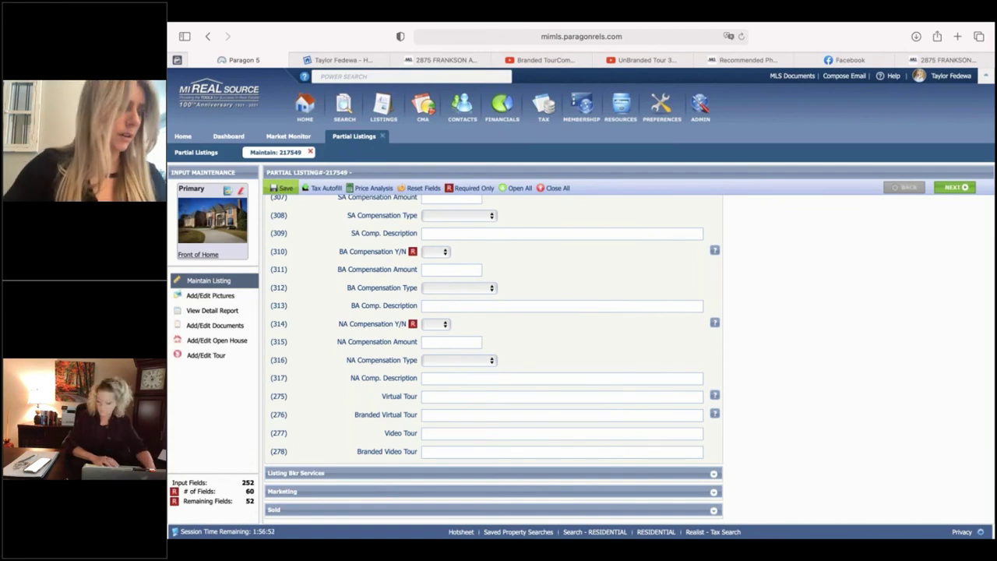
{"action": "left_click", "coordinate": [351, 60]}
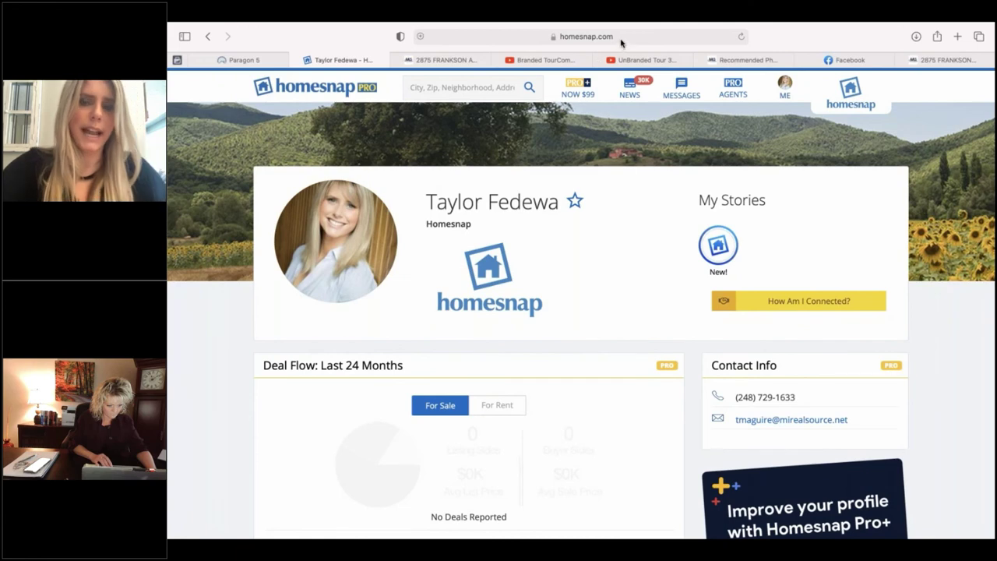
Paste the Homesnap profile address into a new Facebook post
{"action": "left_click", "coordinate": [620, 37]}
{"action": "key", "text": "super+c"}
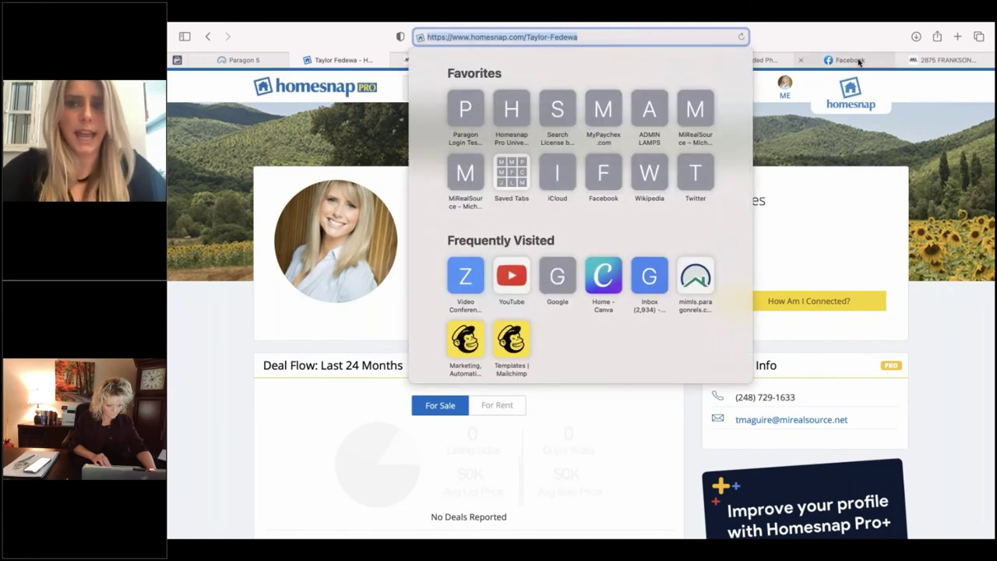
{"action": "left_click", "coordinate": [859, 61]}
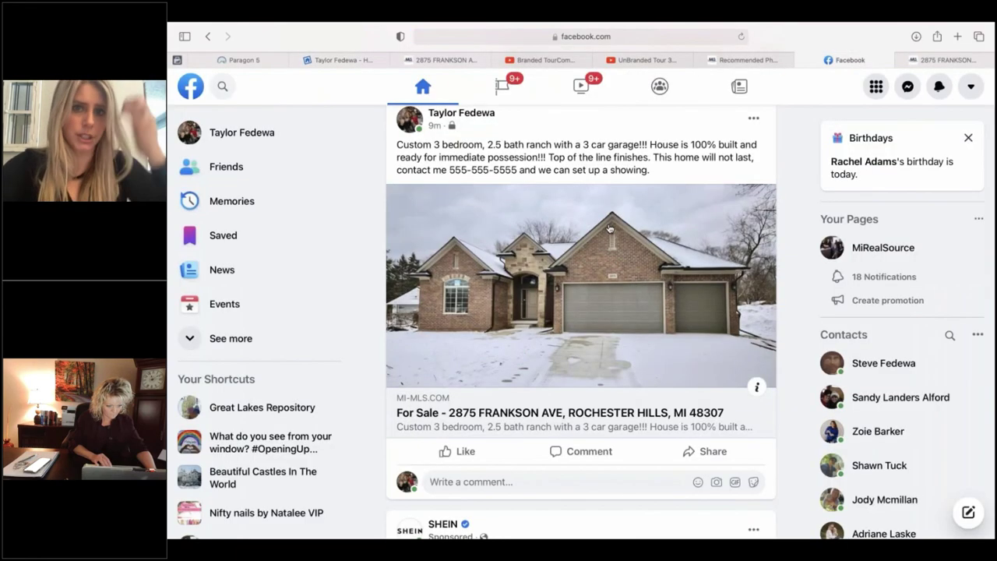
{"action": "scroll", "coordinate": [612, 195], "scroll_direction": "up", "scroll_amount": 1}
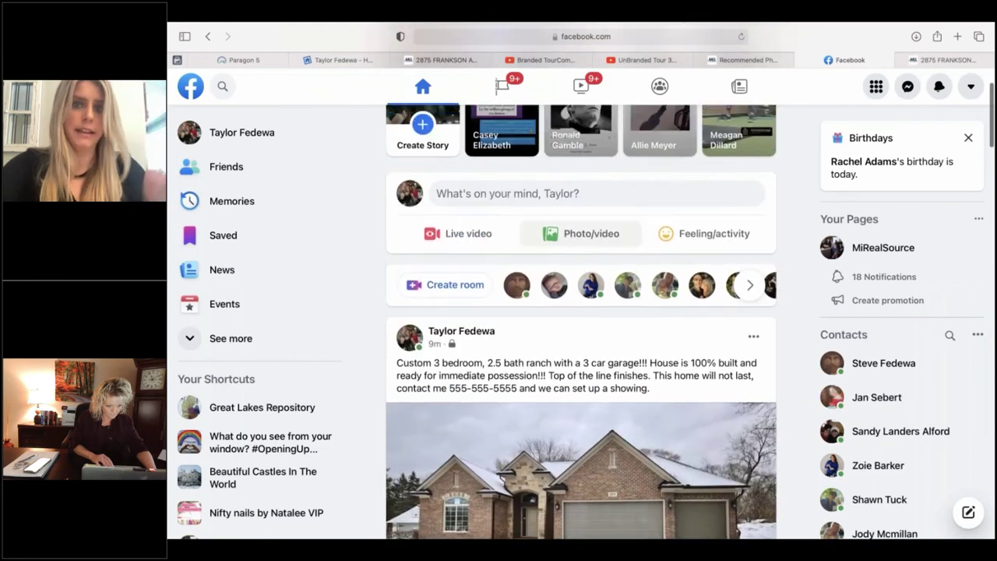
{"action": "left_click", "coordinate": [611, 195]}
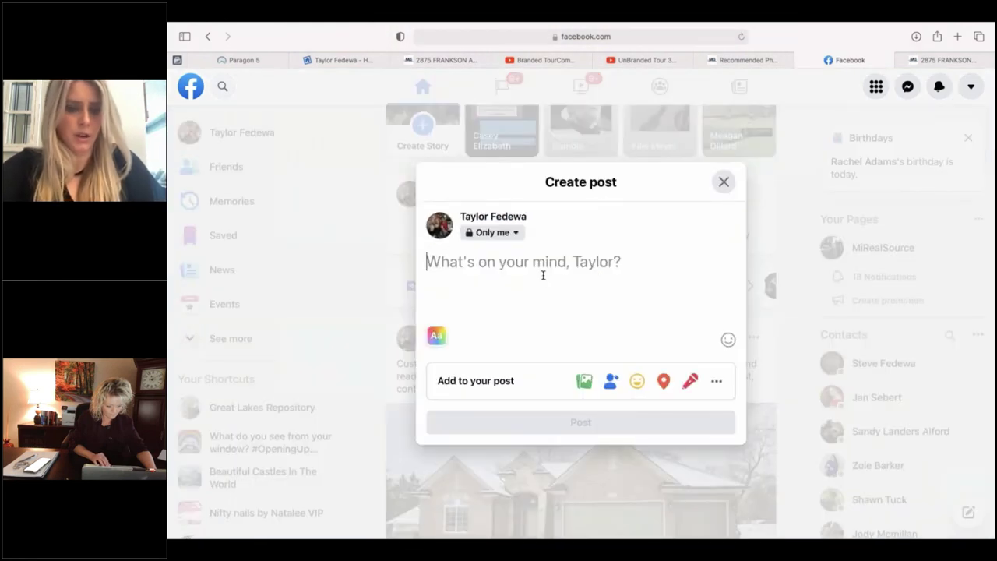
{"action": "key", "text": "super+v"}
Copy the Homesnap Profile paragraph from Notes and paste it on a new line above the link
{"action": "mouse_move", "coordinate": [465, 536]}
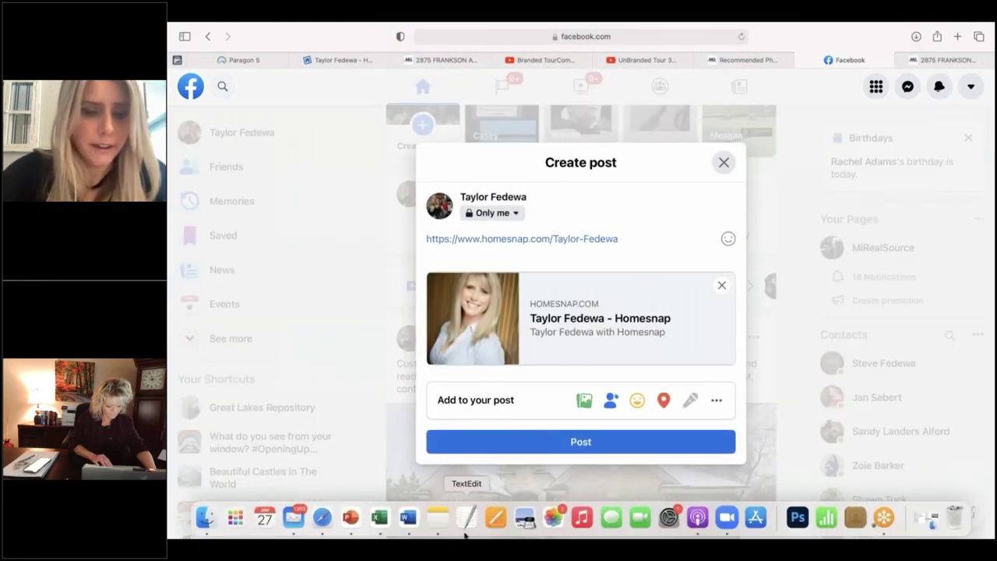
{"action": "left_click", "coordinate": [438, 520]}
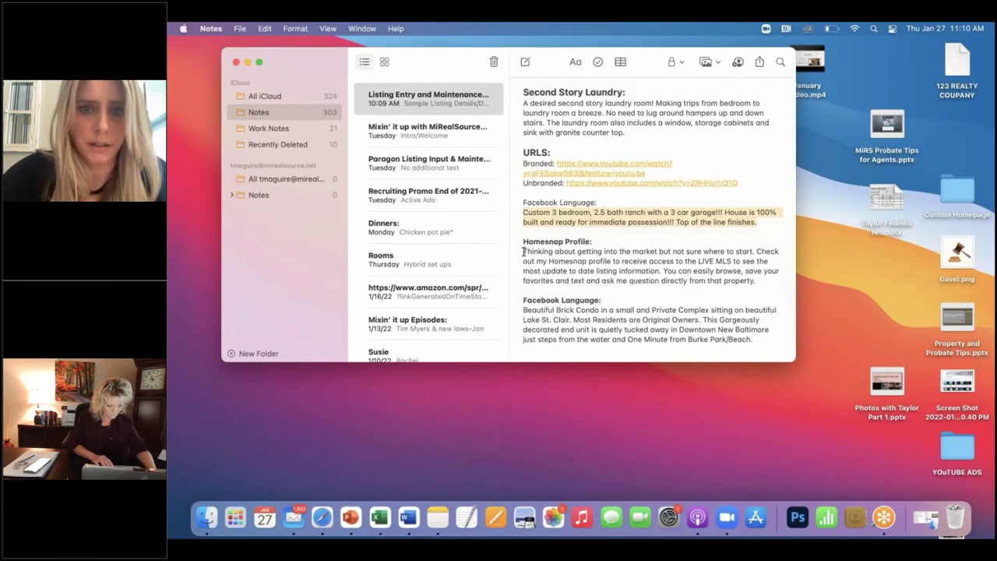
{"action": "left_click_drag", "start_coordinate": [524, 252], "coordinate": [757, 282]}
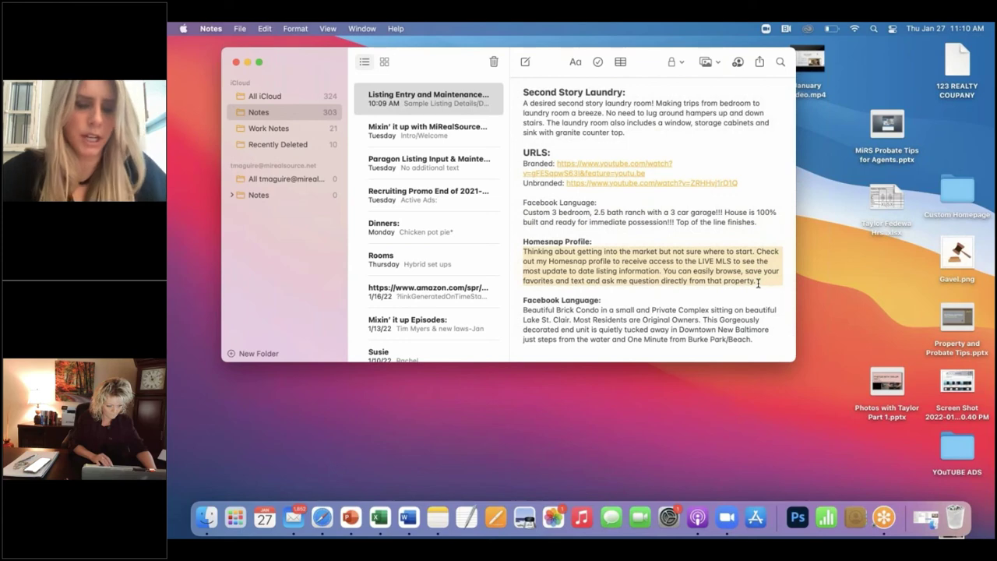
{"action": "key", "text": "super+c"}
{"action": "left_click", "coordinate": [322, 518]}
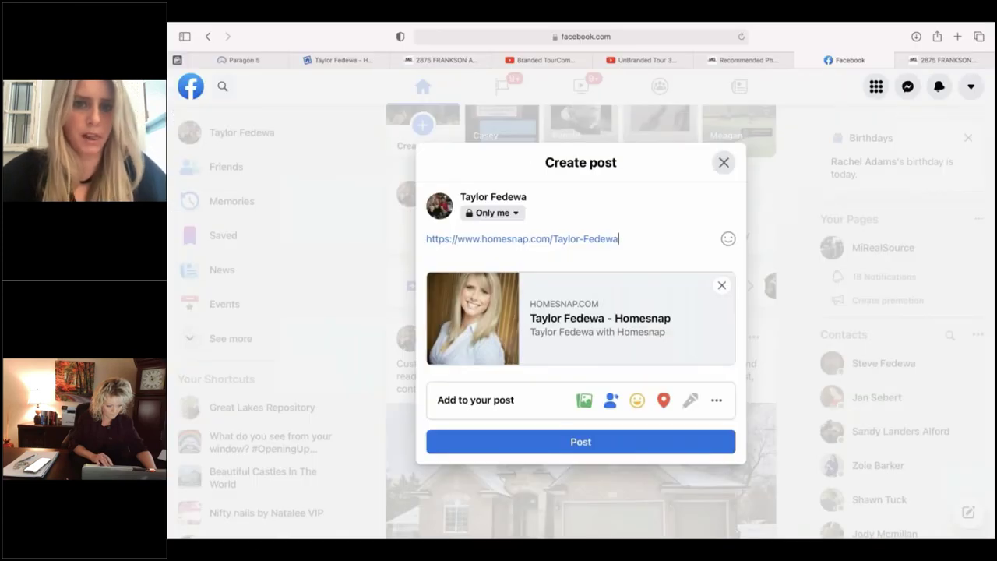
{"action": "left_click", "coordinate": [428, 239]}
{"action": "key", "text": "Return"}
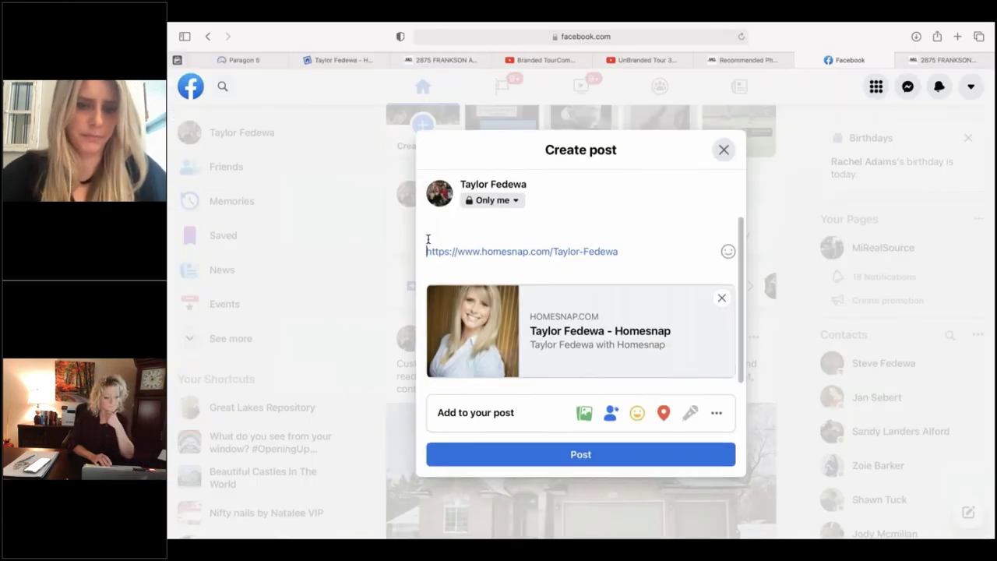
{"action": "key", "text": "super+v"}
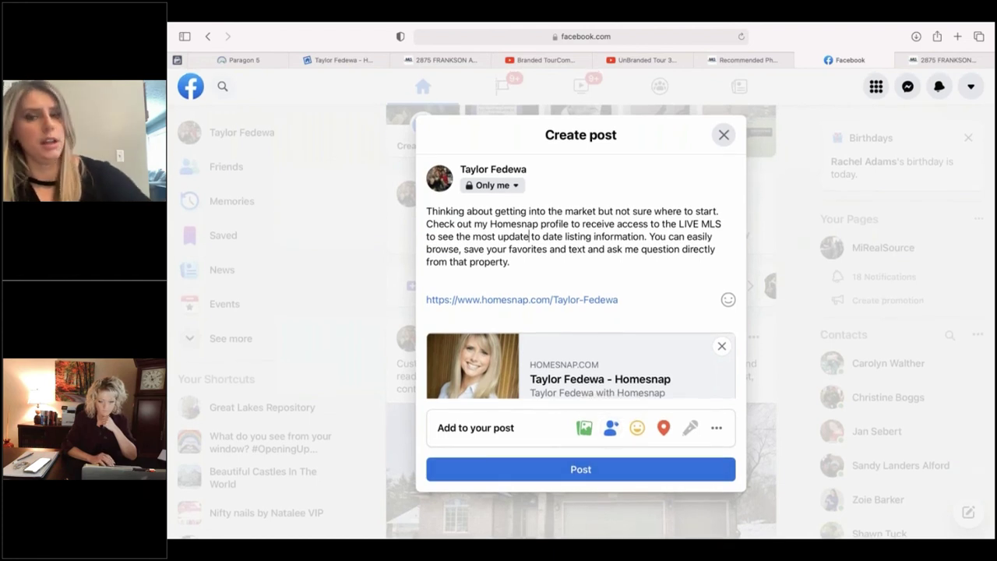
Close the Create post dialog without publishing the Homesnap draft
{"action": "mouse_move", "coordinate": [582, 536]}
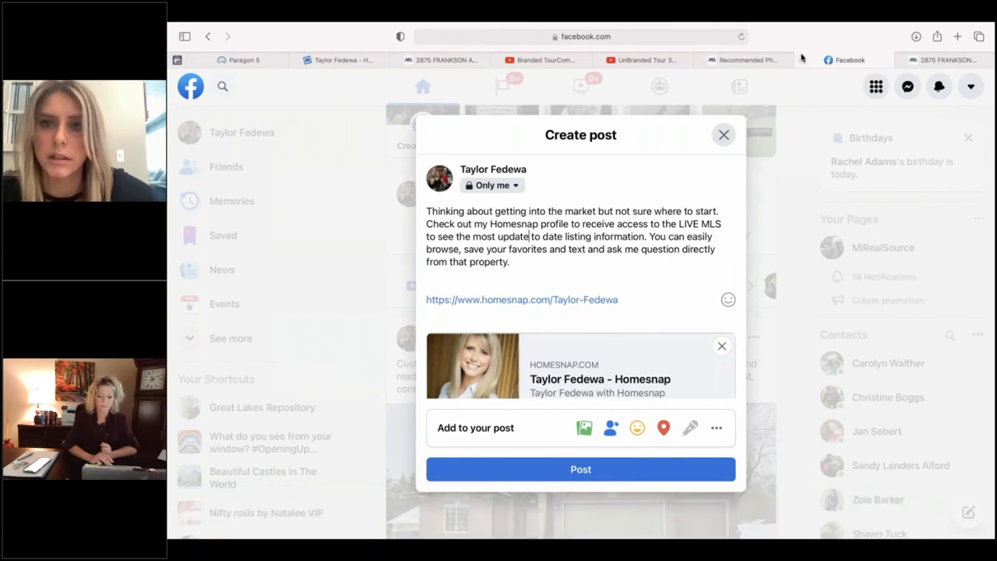
{"action": "left_click", "coordinate": [721, 135]}
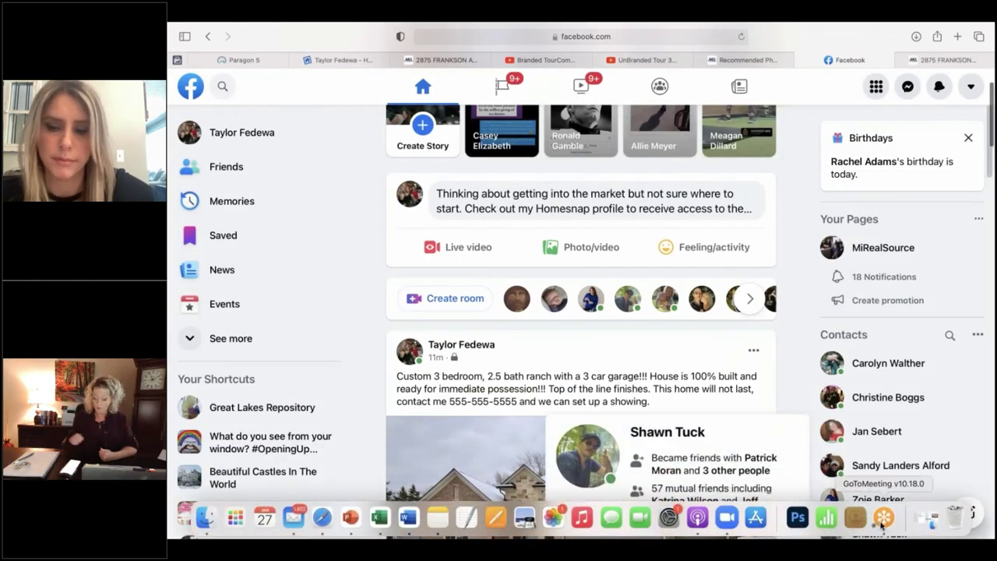
Switch to GoToMeeting, showing the Paragon spreadsheet of five Pine Tree Bay Condo sales
{"action": "left_click", "coordinate": [882, 519]}
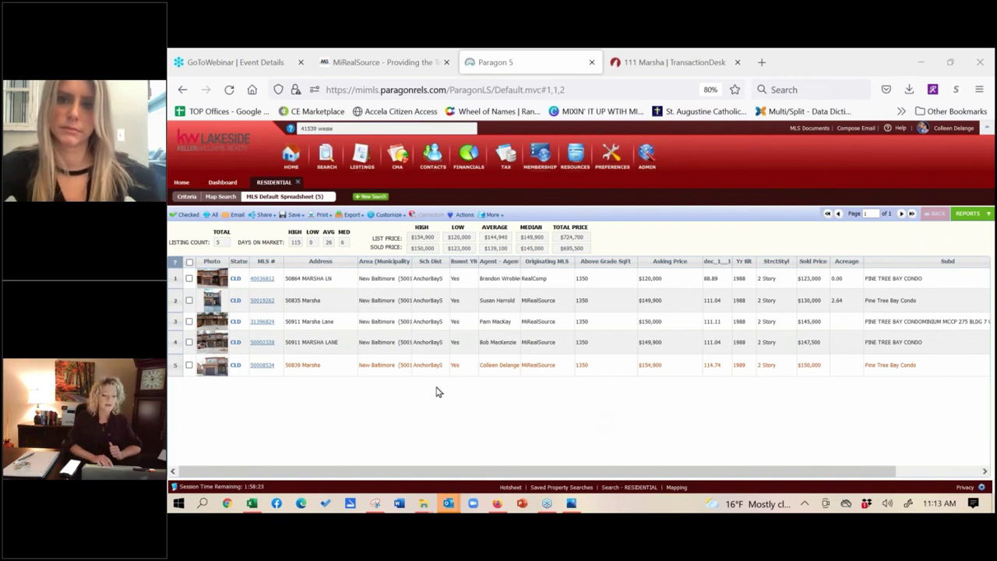
Open listing 50008534 through More > Maintain Listing and choose Copy/Clone Listing
{"action": "left_click", "coordinate": [261, 367]}
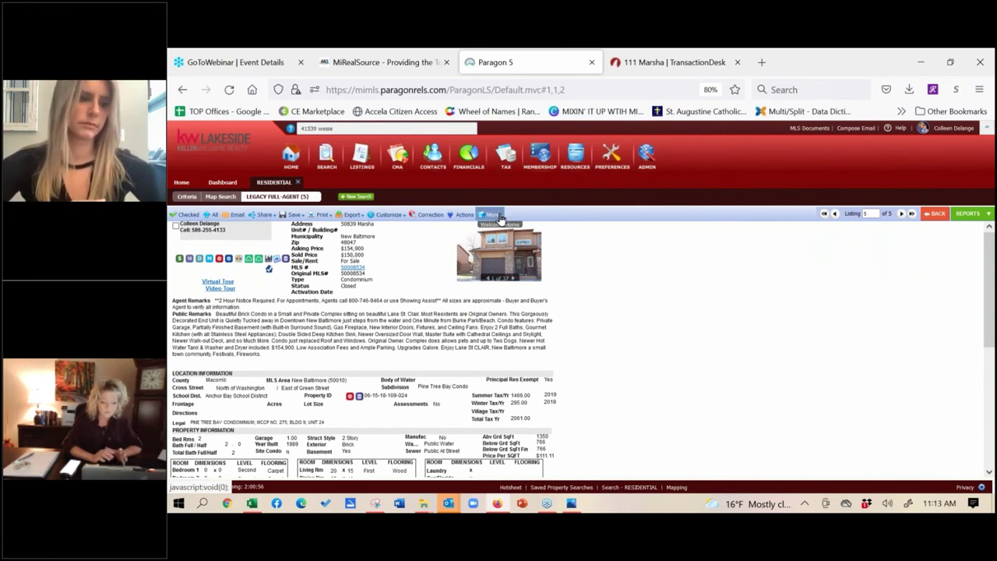
{"action": "left_click", "coordinate": [498, 216]}
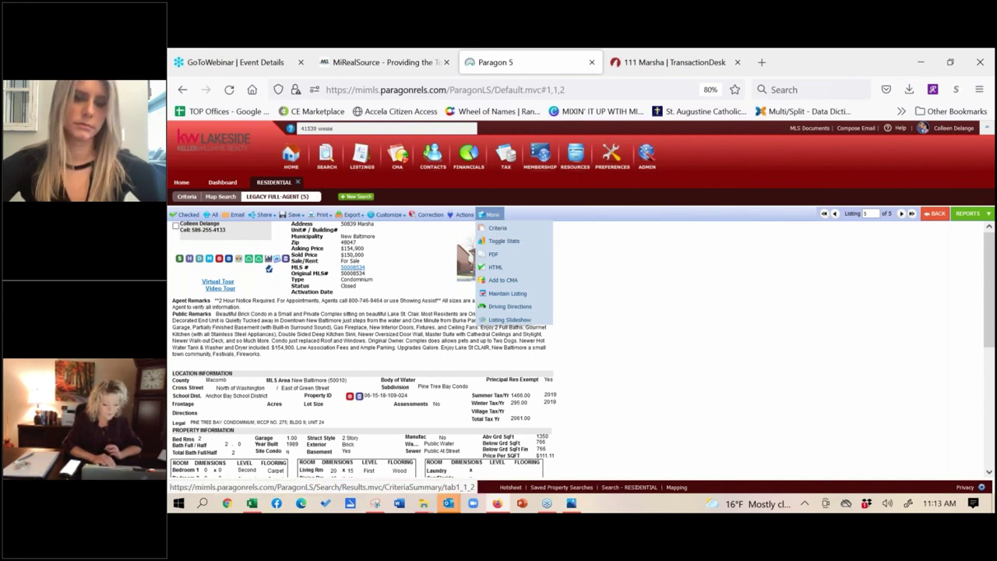
{"action": "left_click", "coordinate": [507, 298]}
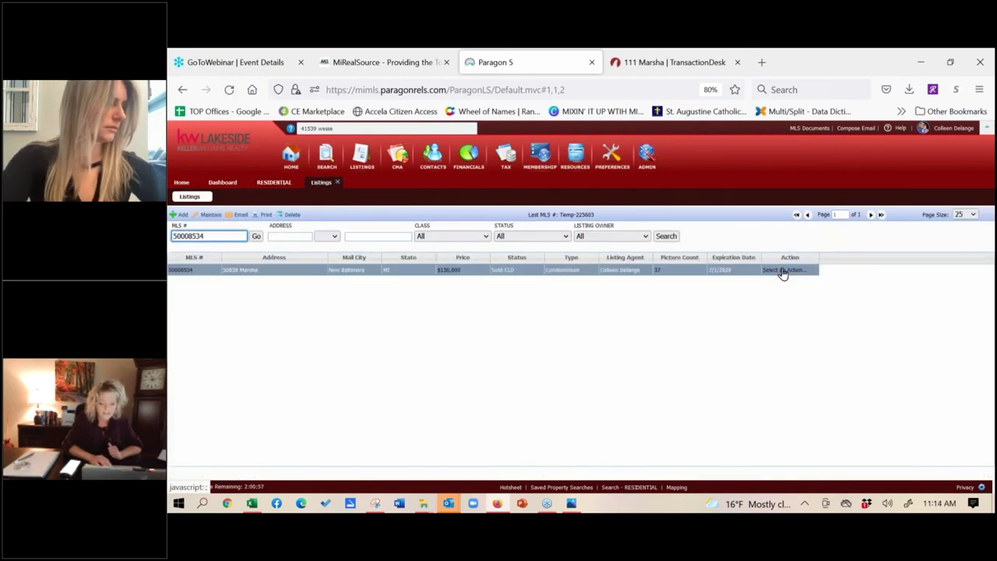
{"action": "left_click", "coordinate": [783, 270]}
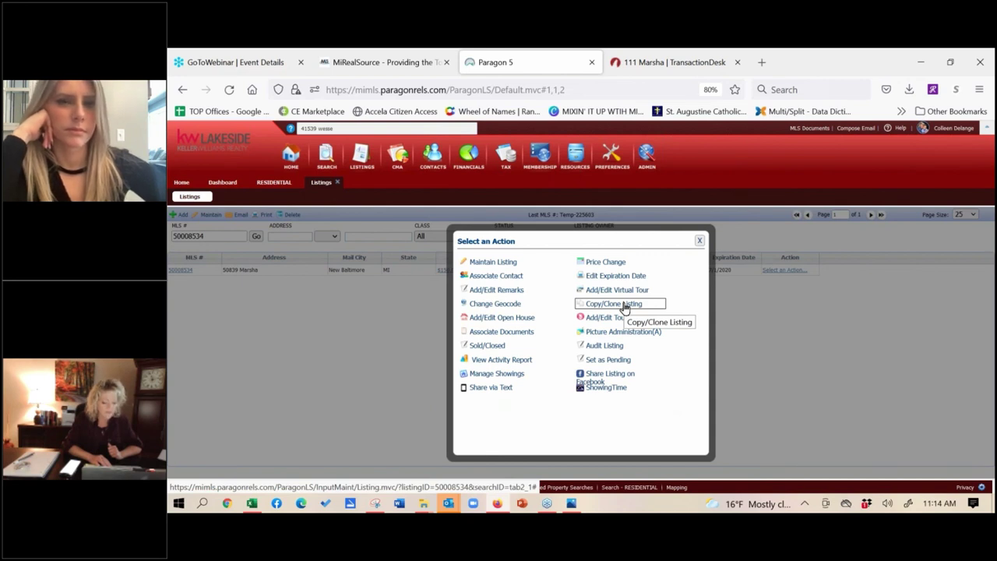
{"action": "left_click", "coordinate": [624, 305]}
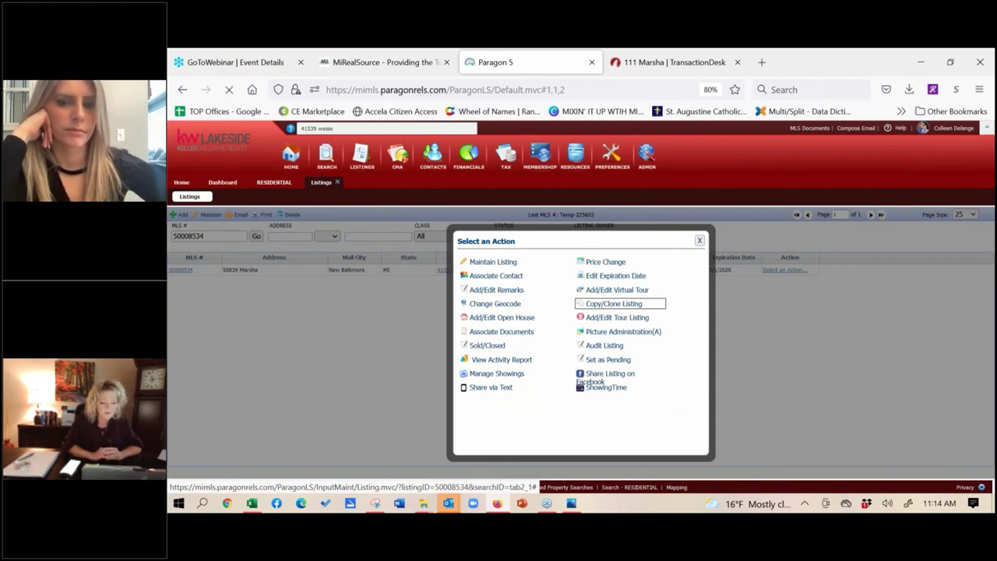